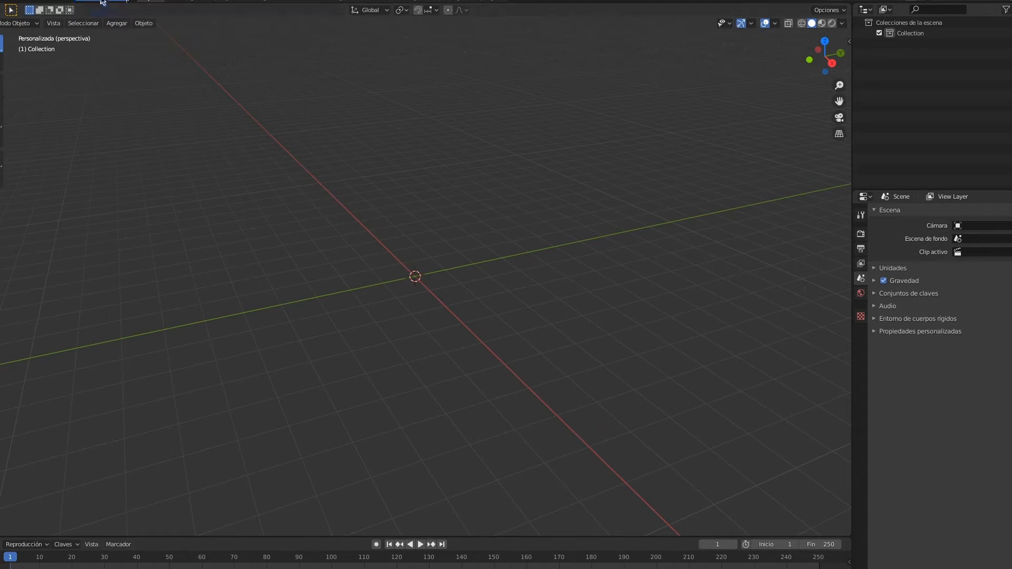
Add a cylinder mesh at the scene origin and display its transform values and dimensions beside the viewport.
{"action": "left_click", "coordinate": [125, 23]}
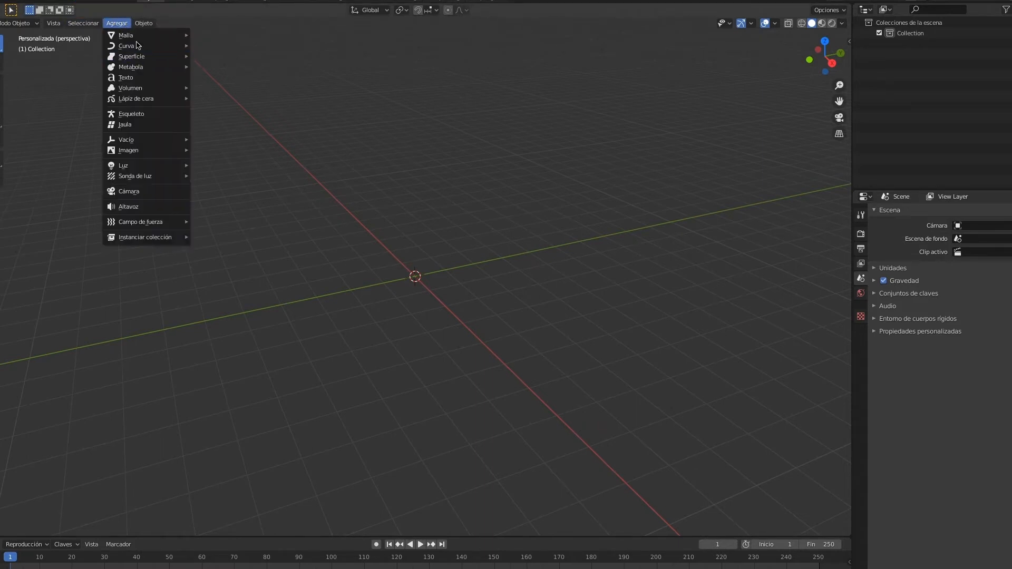
{"action": "mouse_move", "coordinate": [136, 35]}
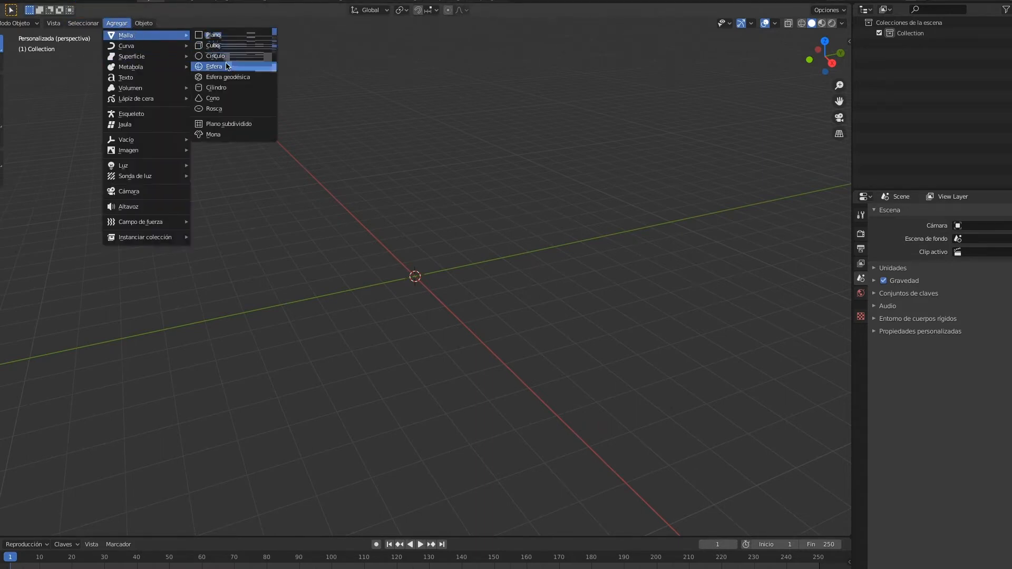
{"action": "left_click", "coordinate": [233, 87]}
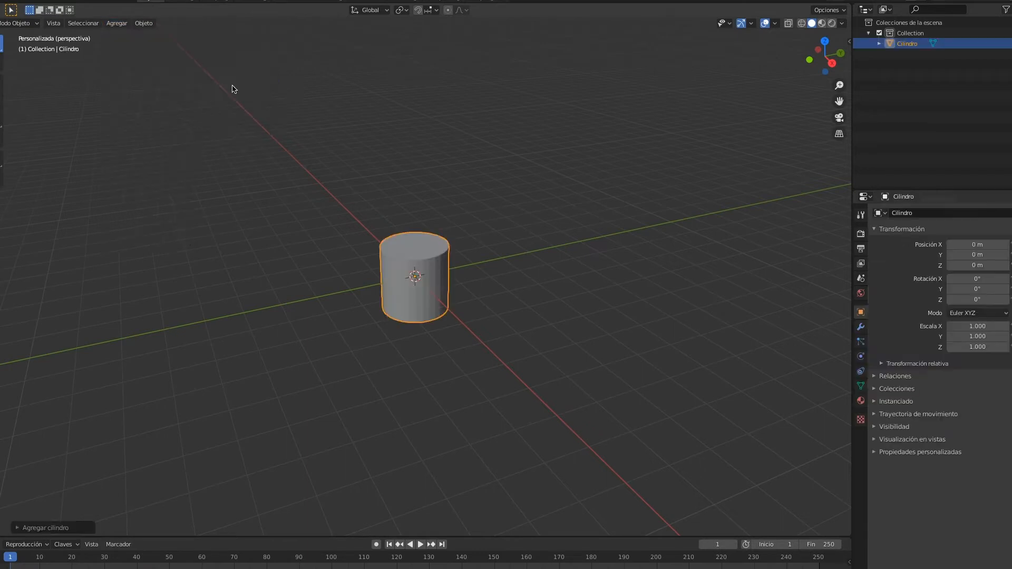
{"action": "left_click", "coordinate": [556, 179]}
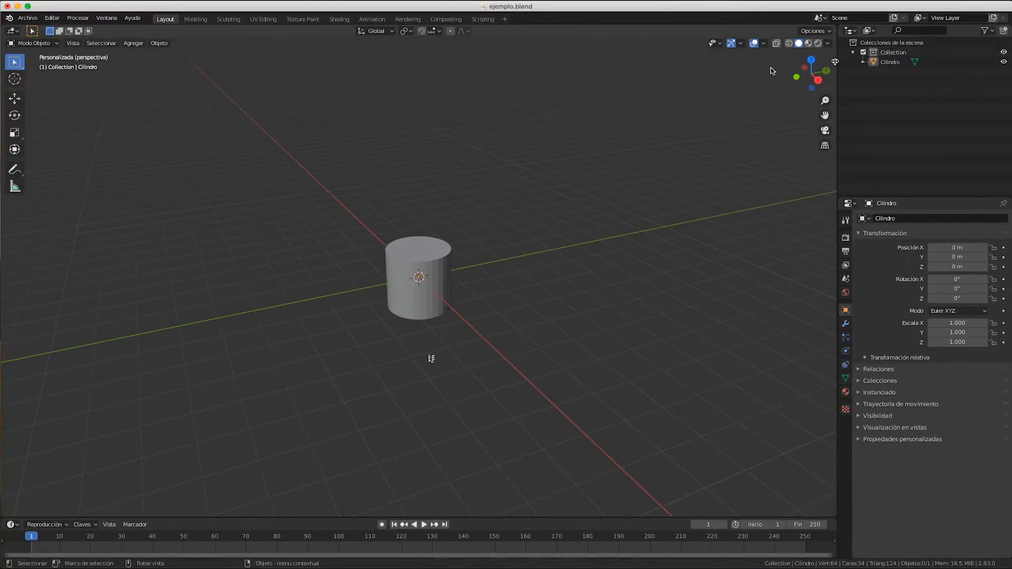
{"action": "left_click", "coordinate": [835, 62]}
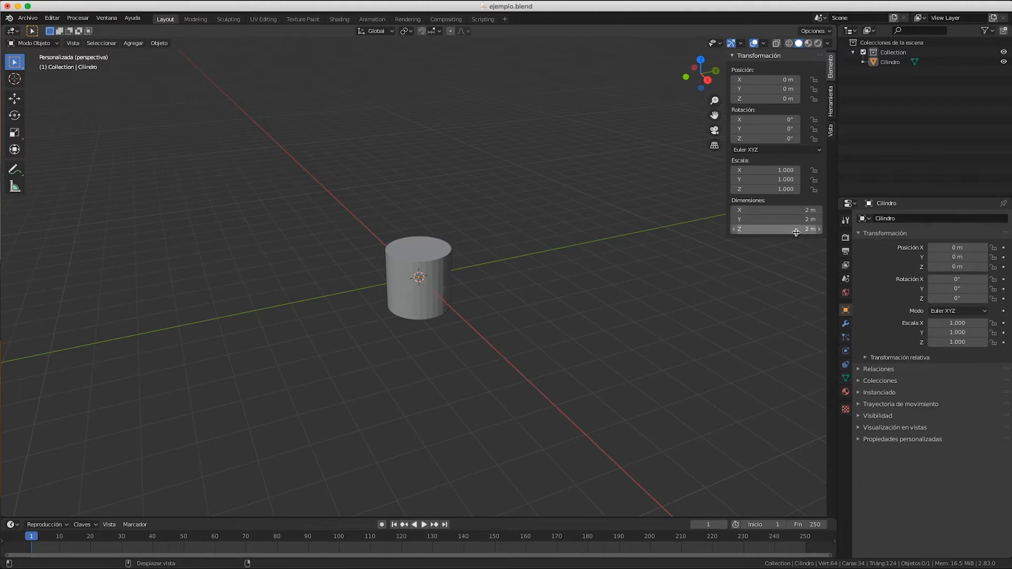
Scale the cylinder down uniformly to about 0.105 m, and reduce its height along Z to about 0.084 m.
{"action": "left_click", "coordinate": [427, 295]}
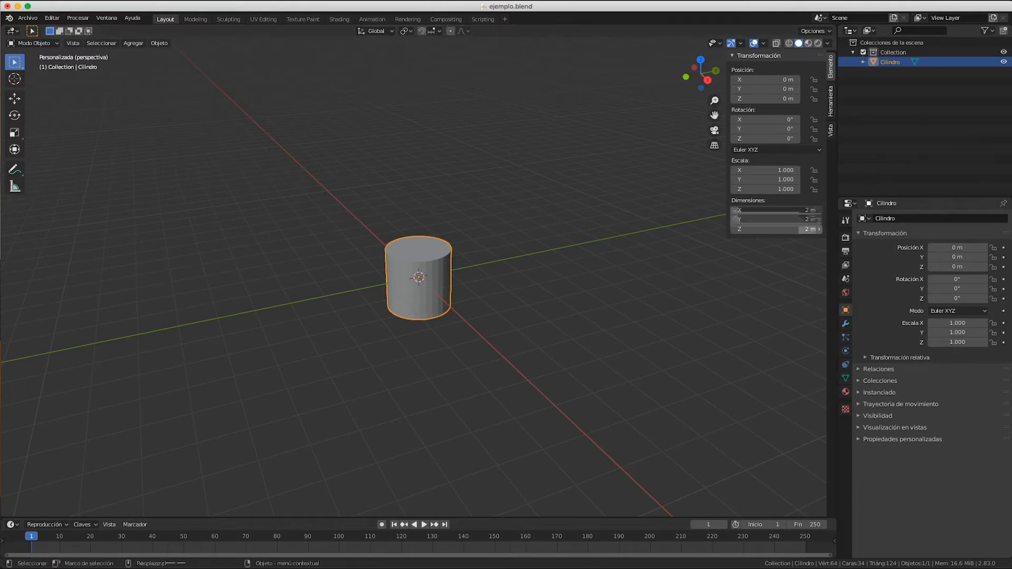
{"action": "left_click", "coordinate": [15, 133]}
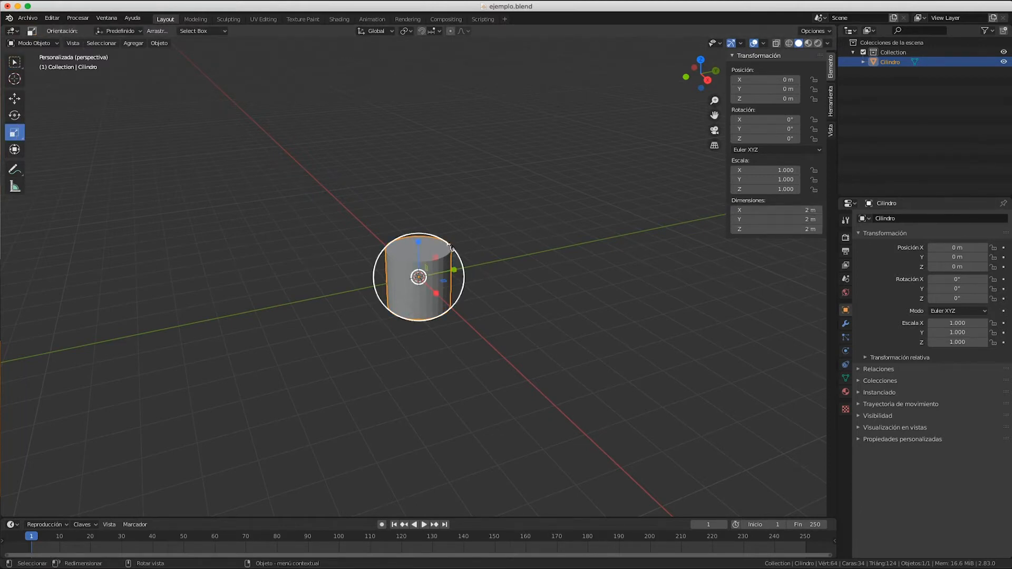
{"action": "left_click_drag", "start_coordinate": [451, 259], "coordinate": [427, 268]}
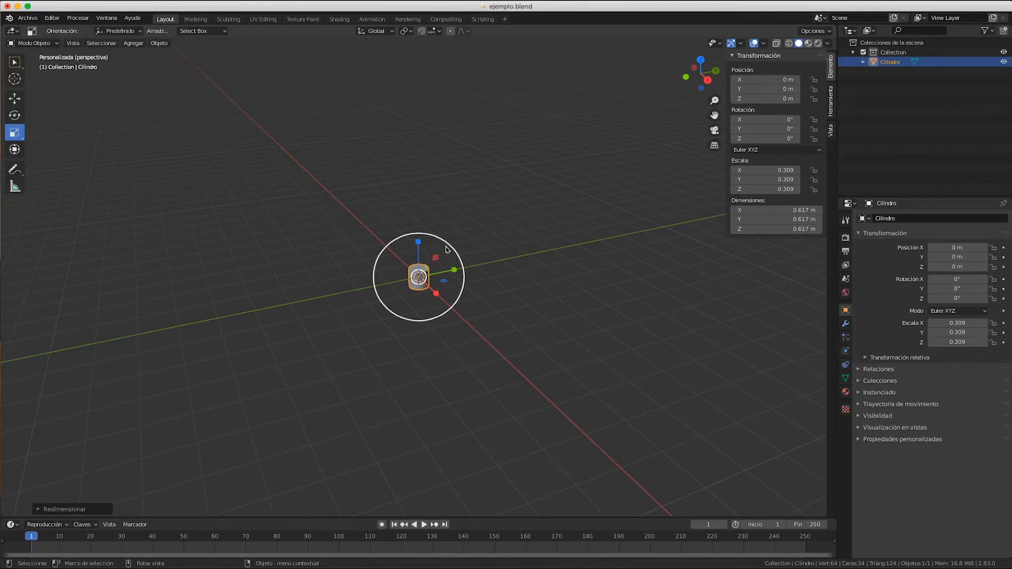
{"action": "left_click_drag", "start_coordinate": [449, 245], "coordinate": [433, 260]}
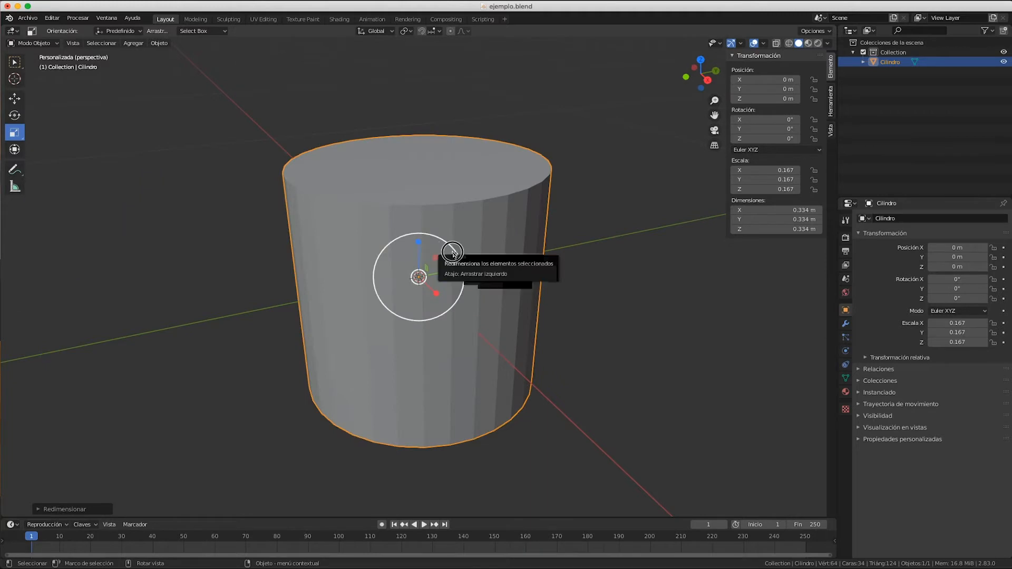
{"action": "left_click_drag", "start_coordinate": [454, 249], "coordinate": [441, 277]}
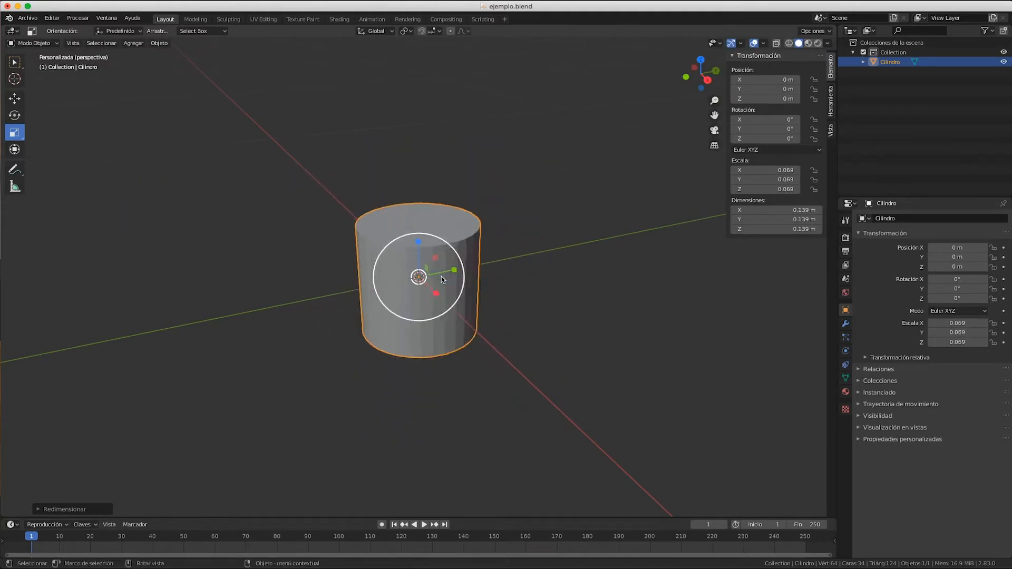
{"action": "scroll", "coordinate": [442, 276], "scroll_direction": "up", "scroll_amount": 4}
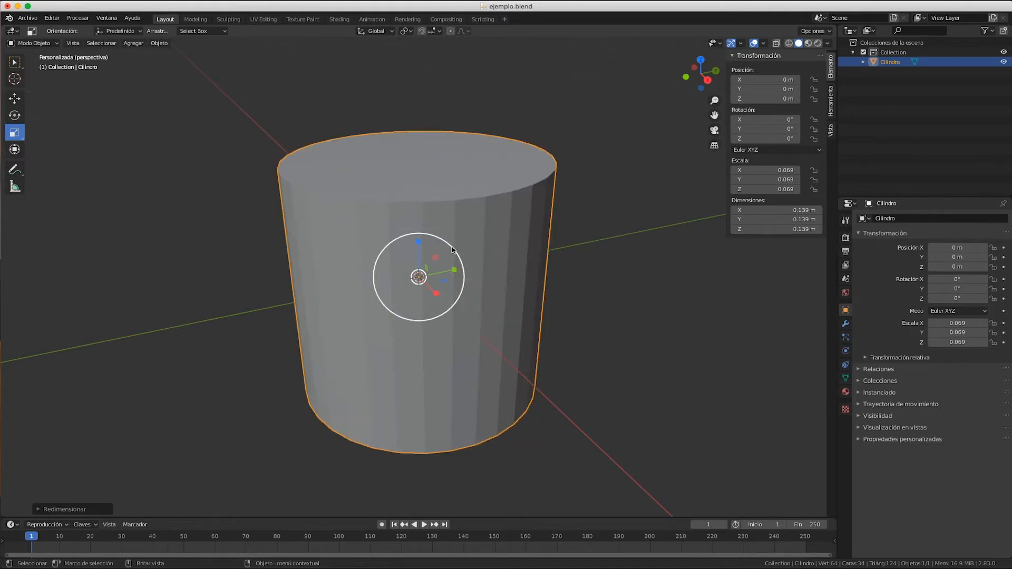
{"action": "left_click_drag", "start_coordinate": [451, 250], "coordinate": [444, 251]}
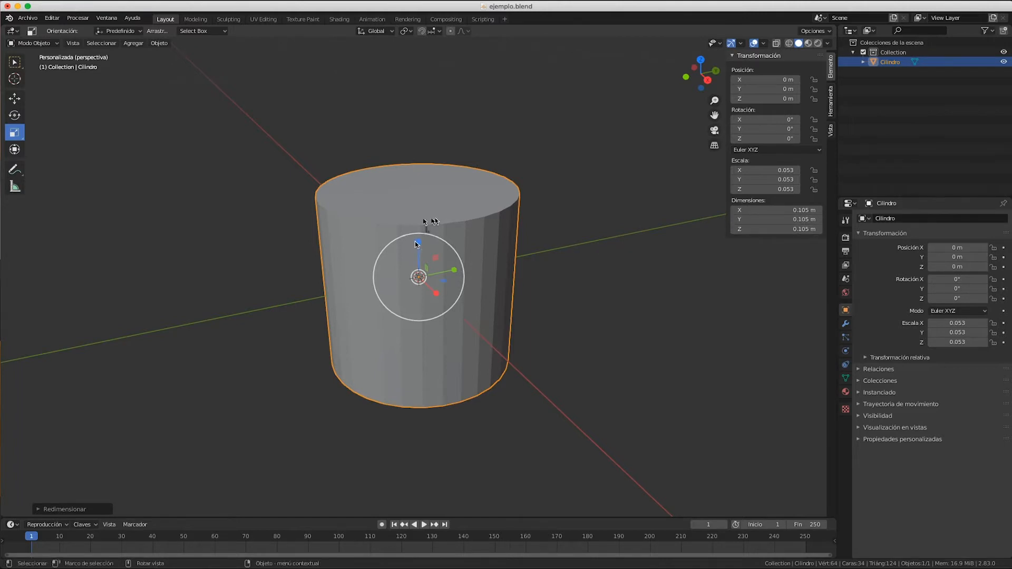
{"action": "left_click_drag", "start_coordinate": [417, 243], "coordinate": [412, 228]}
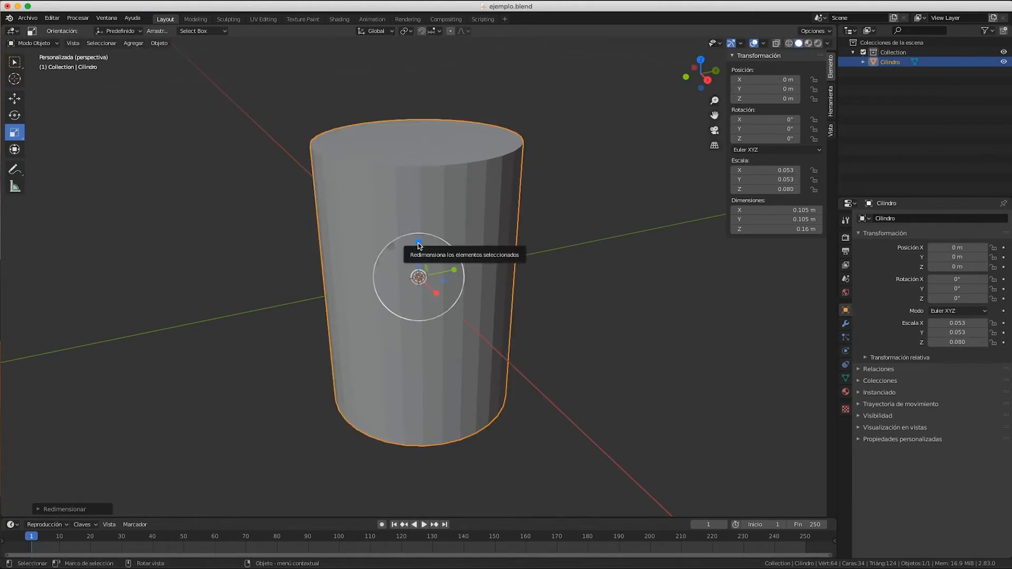
{"action": "left_click_drag", "start_coordinate": [419, 245], "coordinate": [420, 261]}
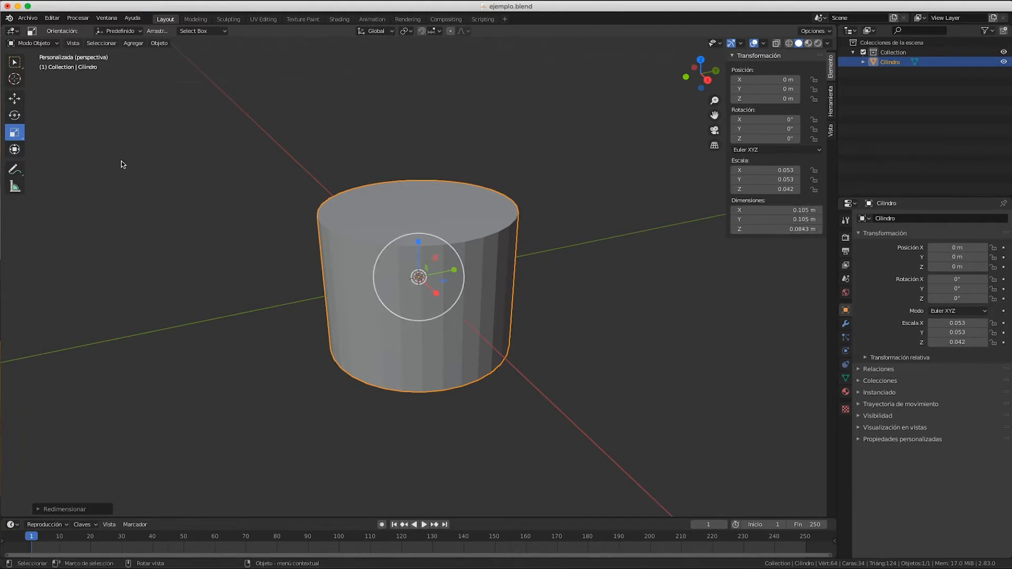
In the back orthographic view, move the cylinder up about 0.042 m along Z so its base rests on the ground line.
{"action": "left_click", "coordinate": [15, 98]}
{"action": "left_click", "coordinate": [294, 305]}
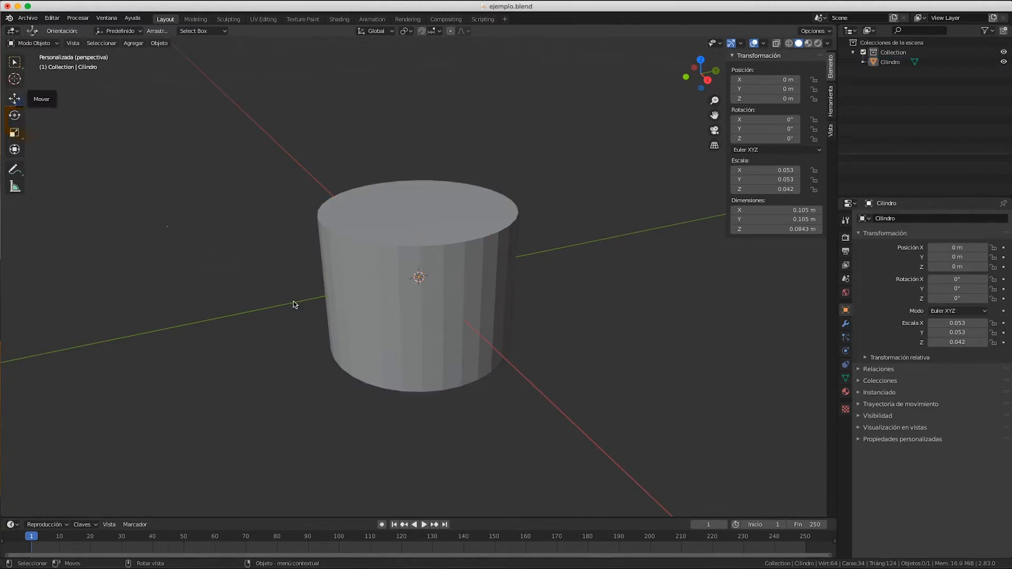
{"action": "left_click", "coordinate": [716, 71]}
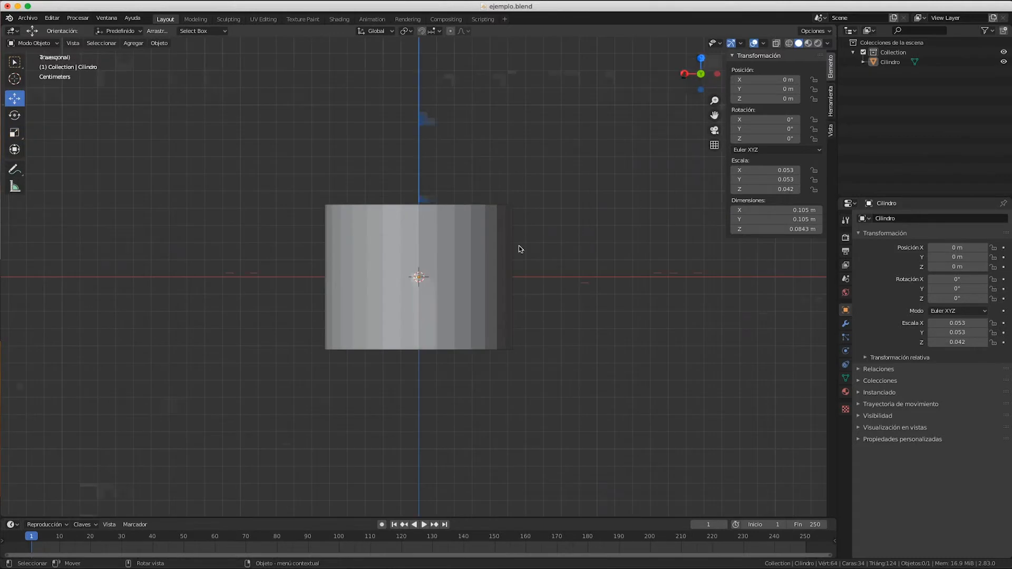
{"action": "left_click", "coordinate": [405, 251]}
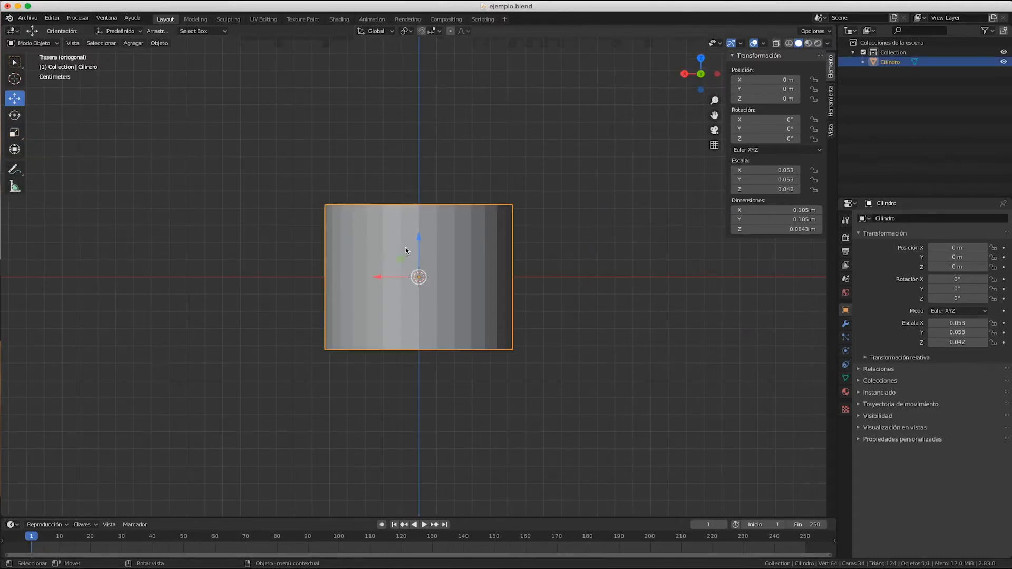
{"action": "left_click_drag", "start_coordinate": [419, 239], "coordinate": [398, 165]}
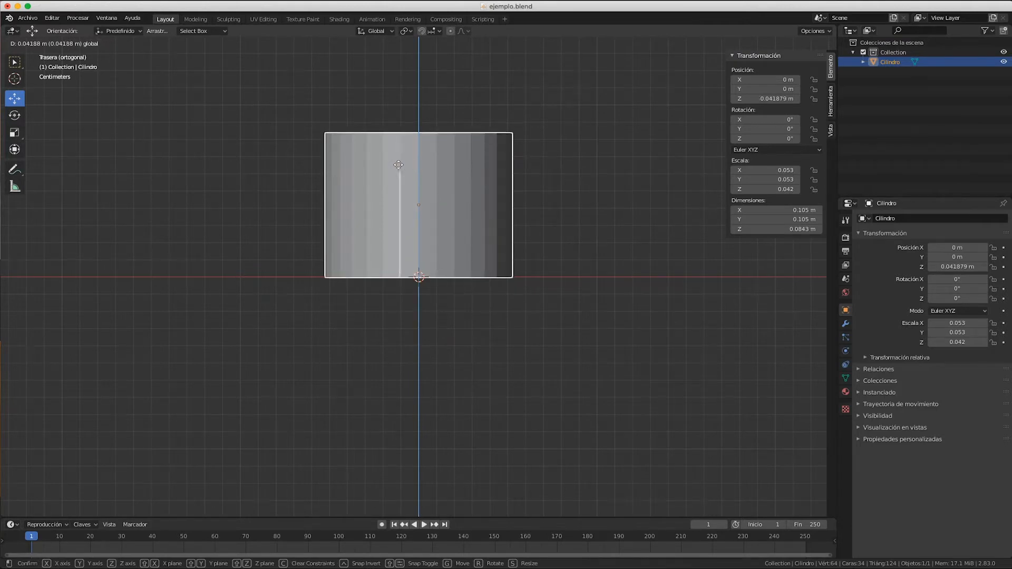
{"action": "left_click", "coordinate": [429, 399]}
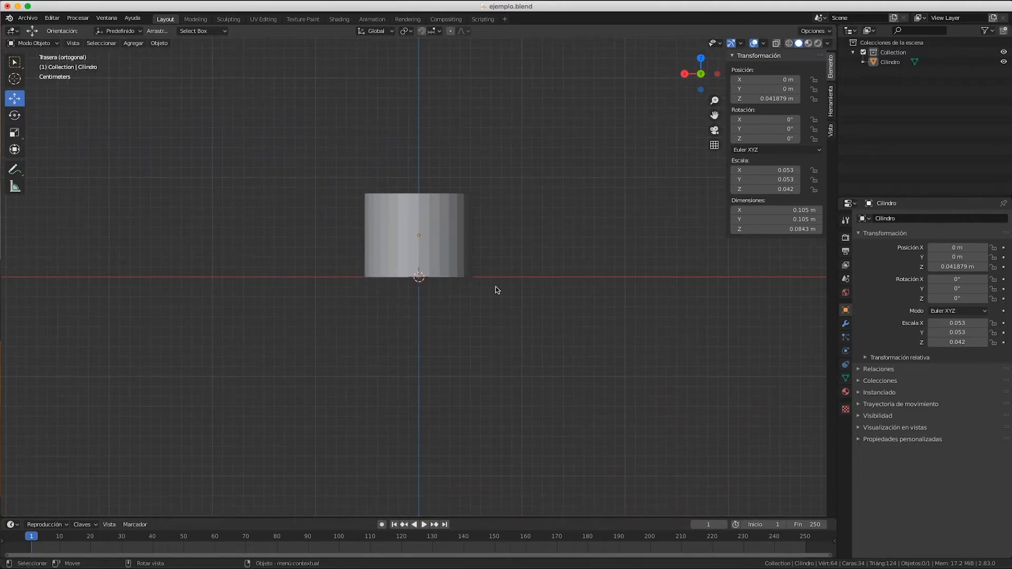
Duplicate the cylinder in place, keeping the copy at the same position.
{"action": "middle_click_drag", "start_coordinate": [605, 252], "coordinate": [524, 280]}
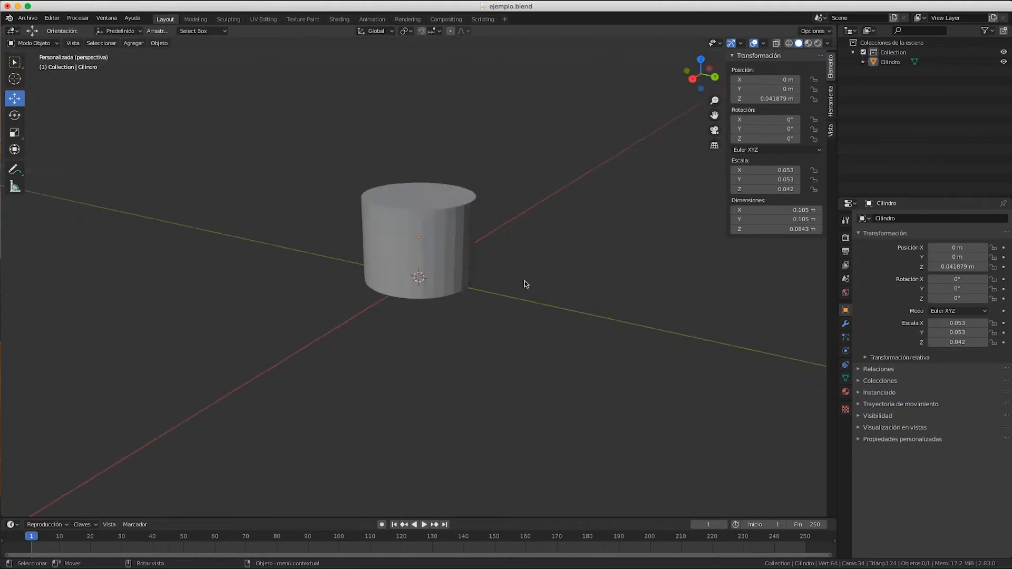
{"action": "left_click", "coordinate": [418, 214]}
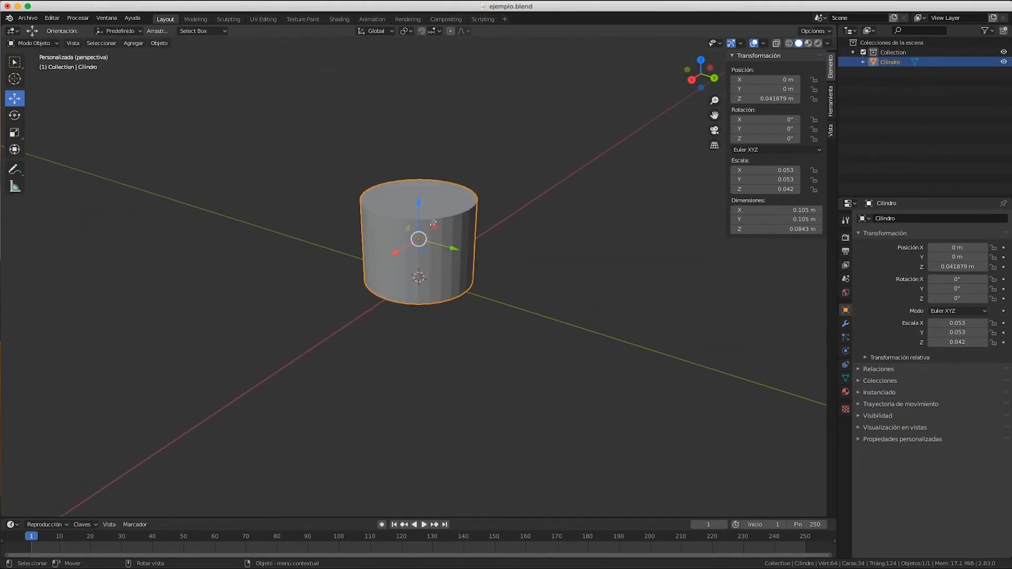
{"action": "key", "text": "shift+d"}
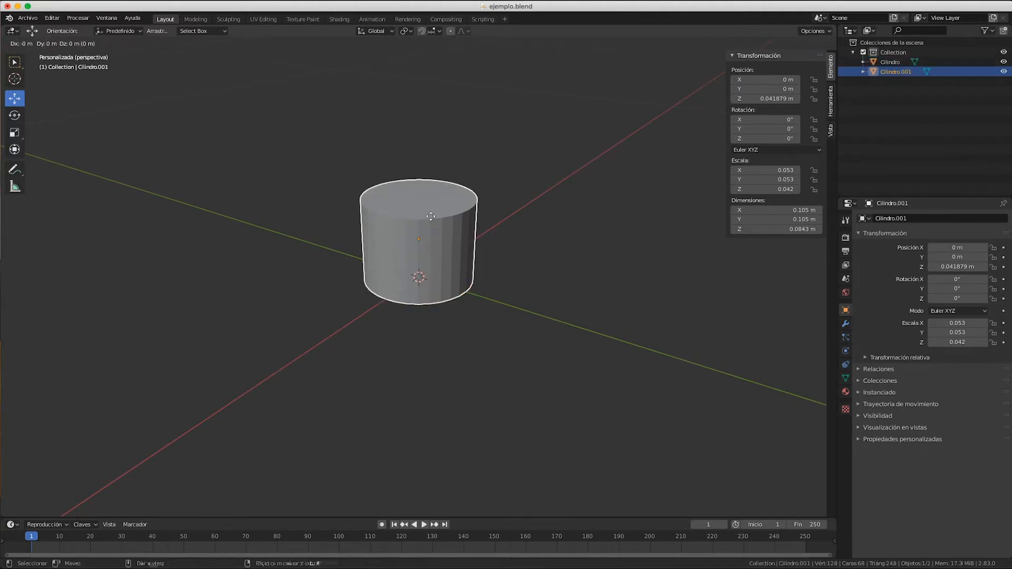
{"action": "left_click", "coordinate": [431, 217]}
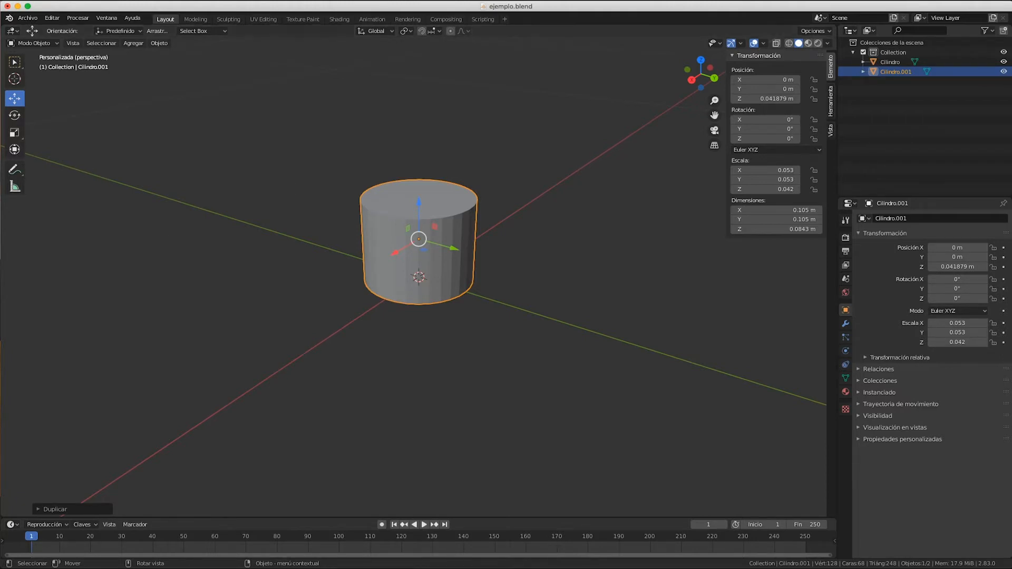
Scale the duplicate uniformly to about 0.111 m wide, and shorten it along Z to about 0.061 m.
{"action": "left_click", "coordinate": [15, 132]}
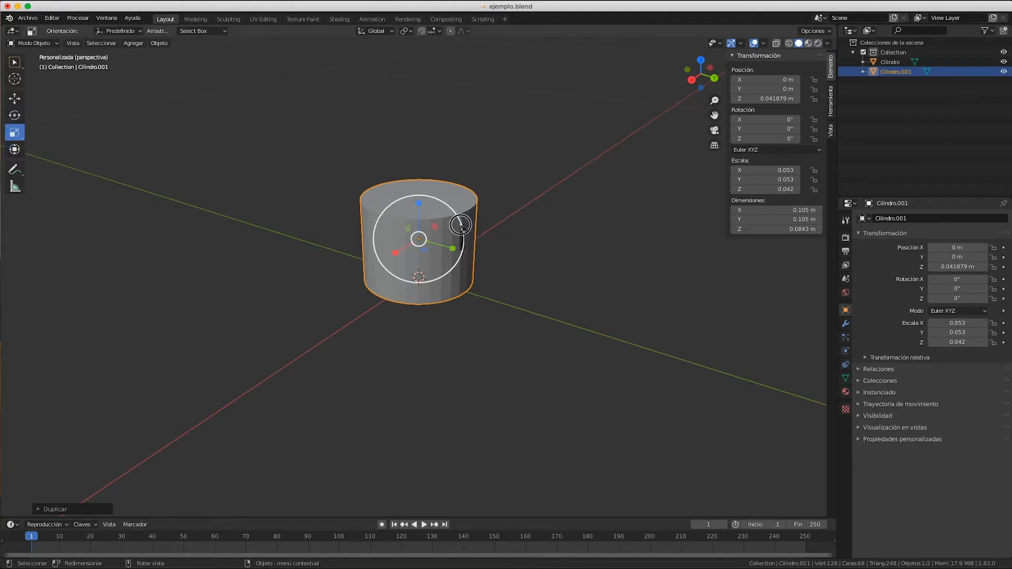
{"action": "left_click_drag", "start_coordinate": [461, 228], "coordinate": [464, 223]}
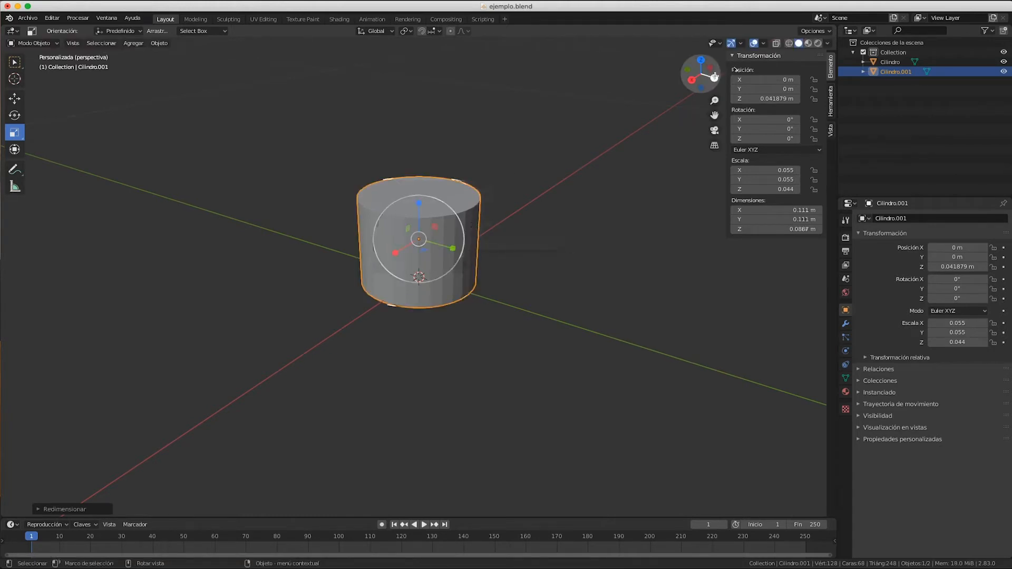
{"action": "left_click", "coordinate": [713, 78]}
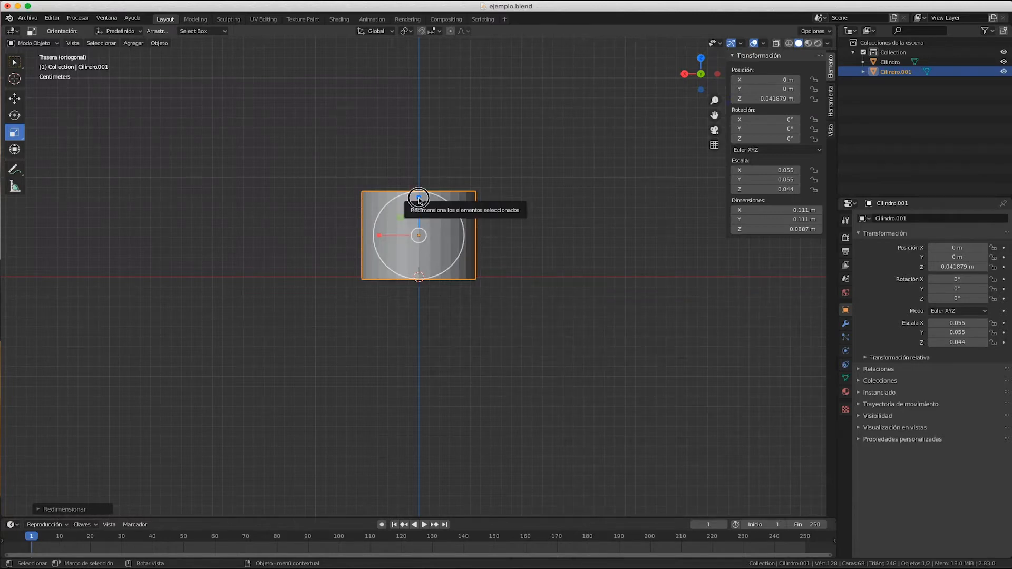
{"action": "left_click_drag", "start_coordinate": [420, 200], "coordinate": [420, 206]}
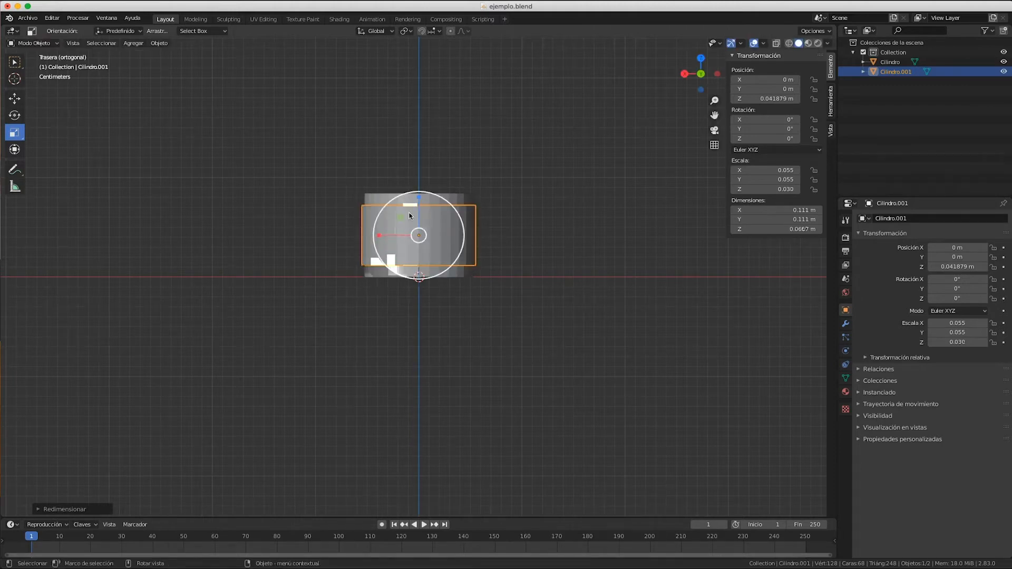
Enlarge the shorter outer cylinder slightly and uniformly to about 0.112 m wide and 0.062 m high.
{"action": "left_click", "coordinate": [15, 99]}
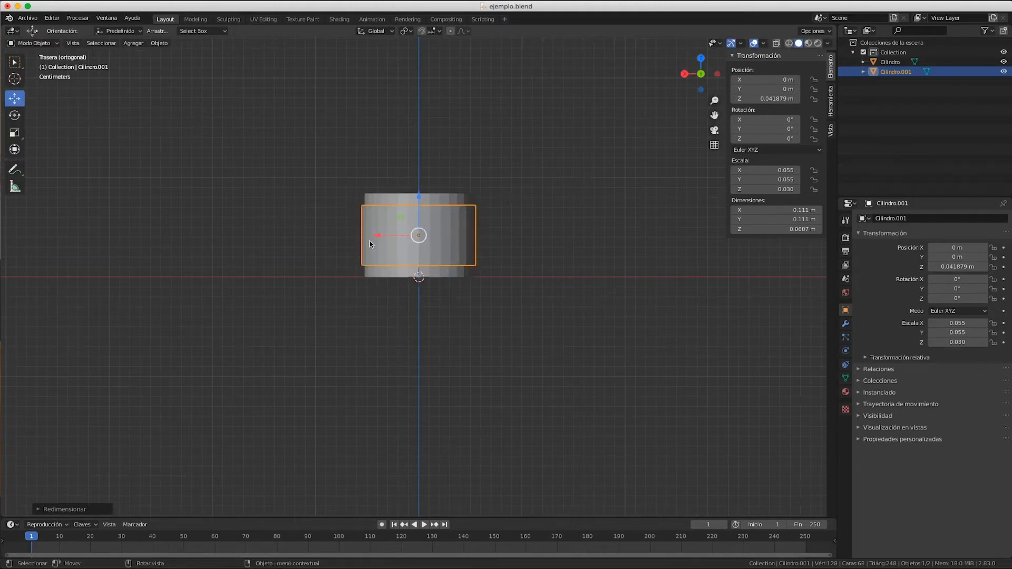
{"action": "middle_click_drag", "start_coordinate": [357, 255], "coordinate": [356, 255]}
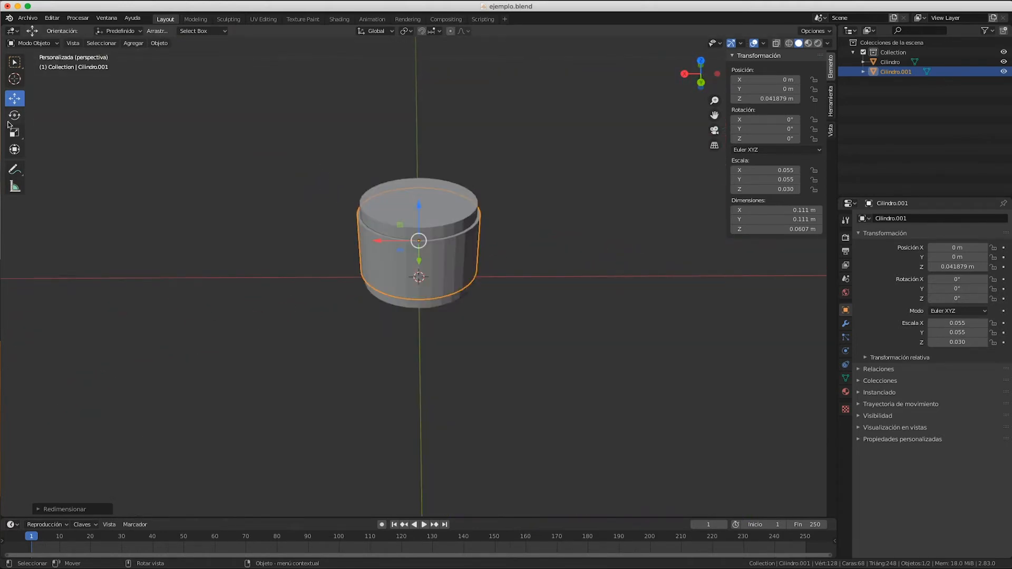
{"action": "left_click", "coordinate": [445, 278]}
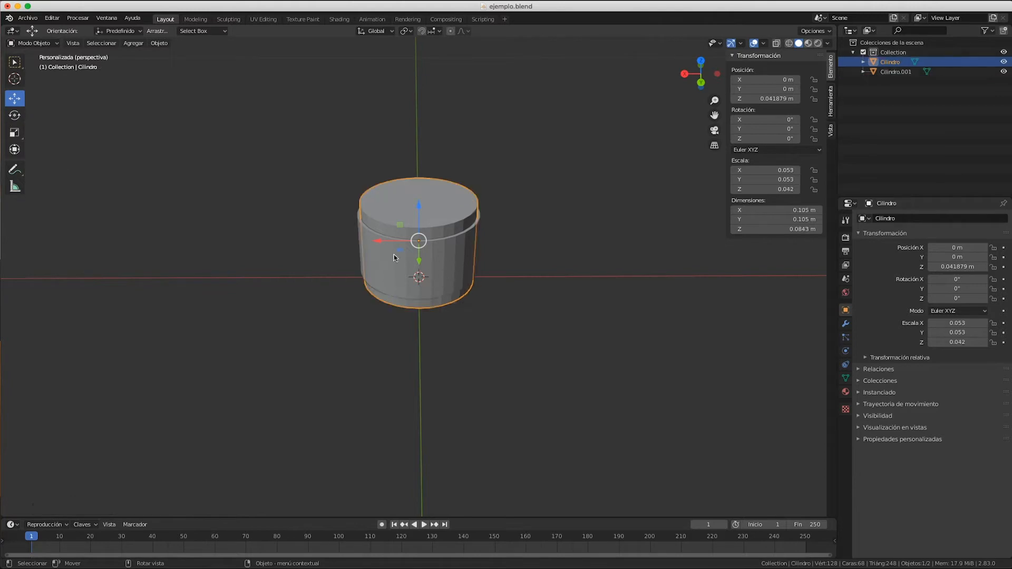
{"action": "left_click", "coordinate": [370, 252]}
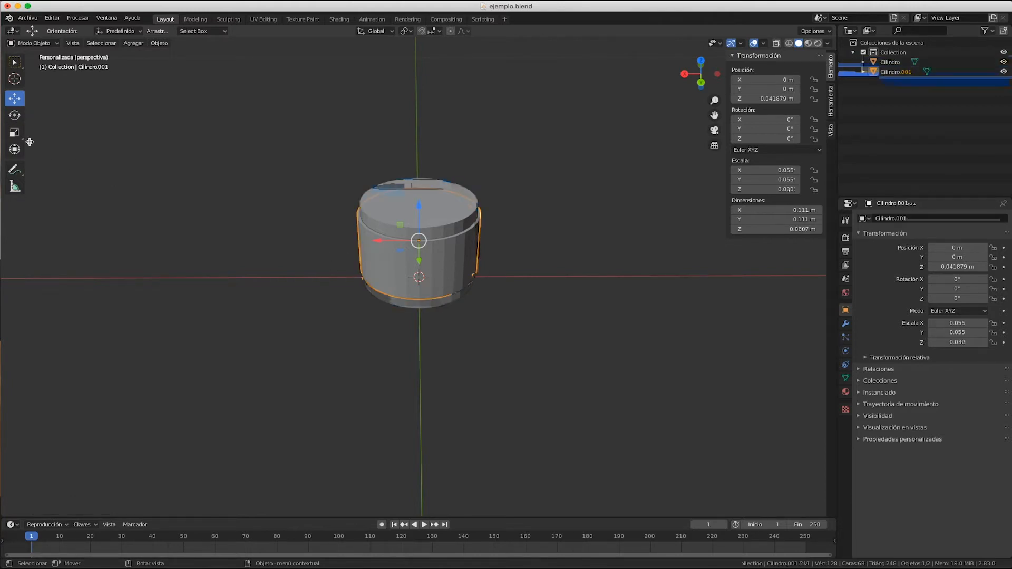
{"action": "left_click", "coordinate": [14, 132]}
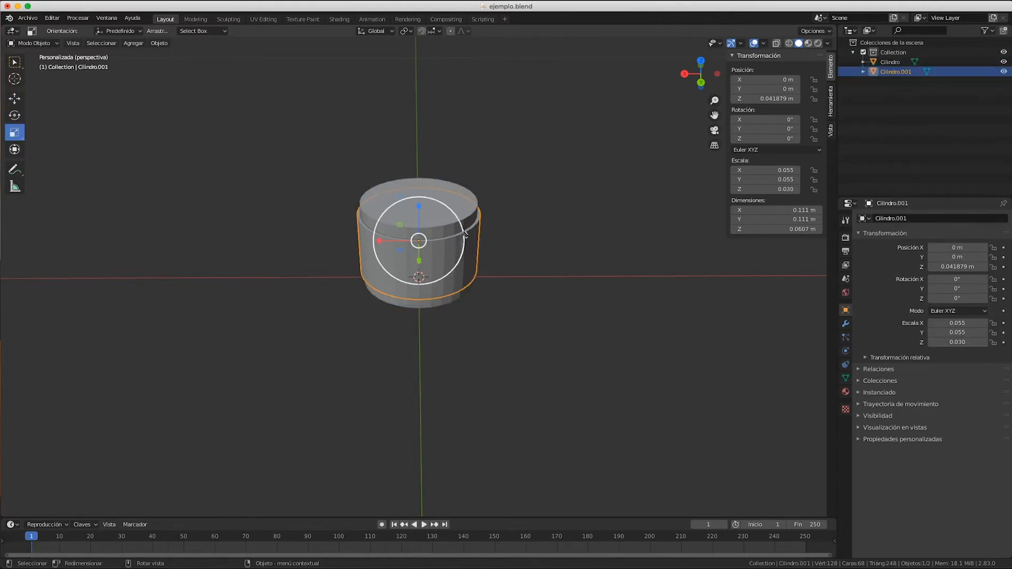
{"action": "left_click_drag", "start_coordinate": [465, 228], "coordinate": [473, 241]}
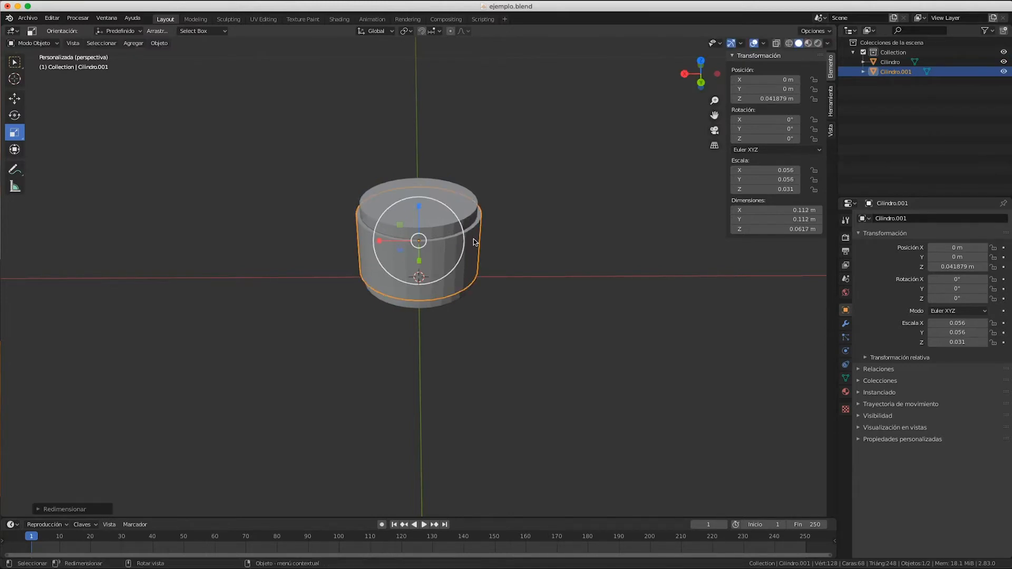
{"action": "scroll", "coordinate": [474, 245], "scroll_direction": "down", "scroll_amount": 1}
{"action": "scroll", "coordinate": [473, 244], "scroll_direction": "up", "scroll_amount": 5}
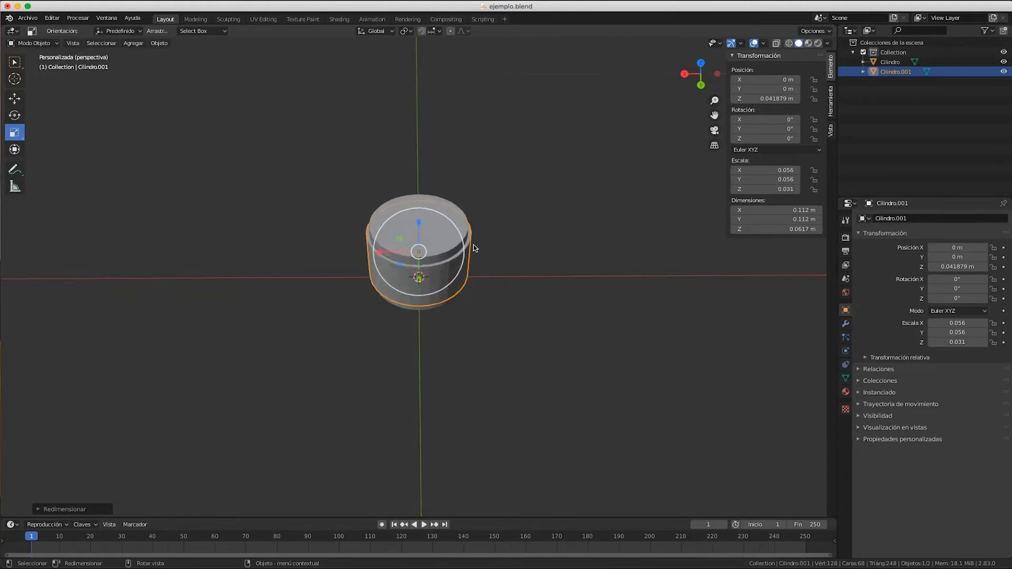
{"action": "scroll", "coordinate": [473, 247], "scroll_direction": "down", "scroll_amount": 5}
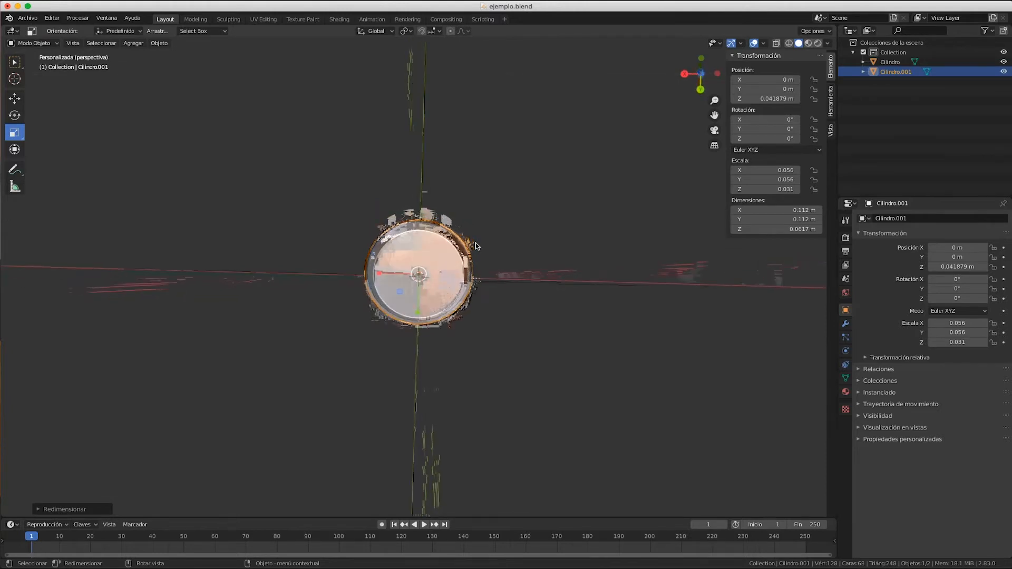
Examine how the wider, shorter cylinder wraps around the inner one, viewing both from above and from several sides.
{"action": "scroll", "coordinate": [463, 269], "scroll_direction": "down", "scroll_amount": 1}
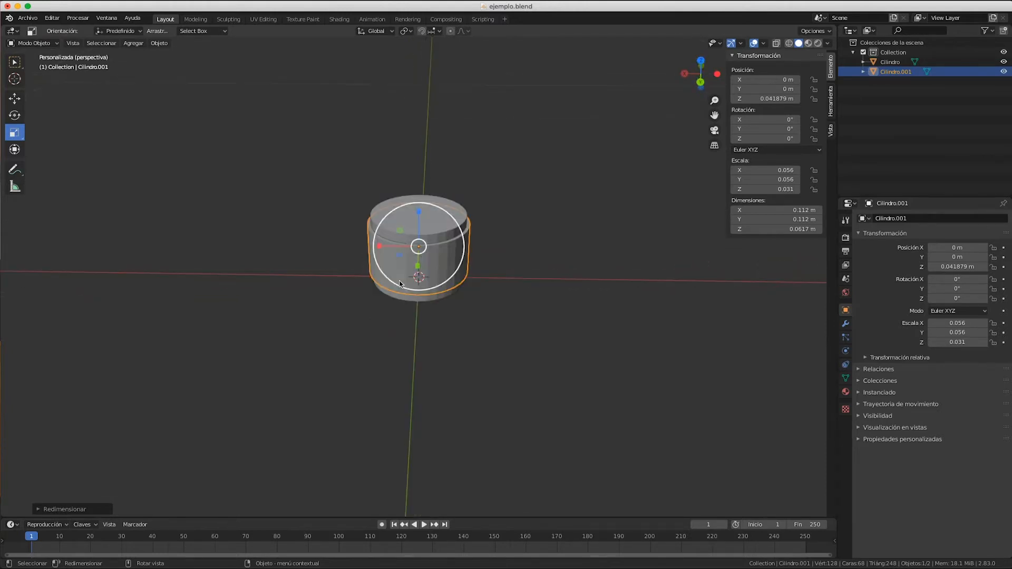
{"action": "scroll", "coordinate": [369, 288], "scroll_direction": "left", "scroll_amount": 5}
{"action": "scroll", "coordinate": [368, 289], "scroll_direction": "right", "scroll_amount": 3}
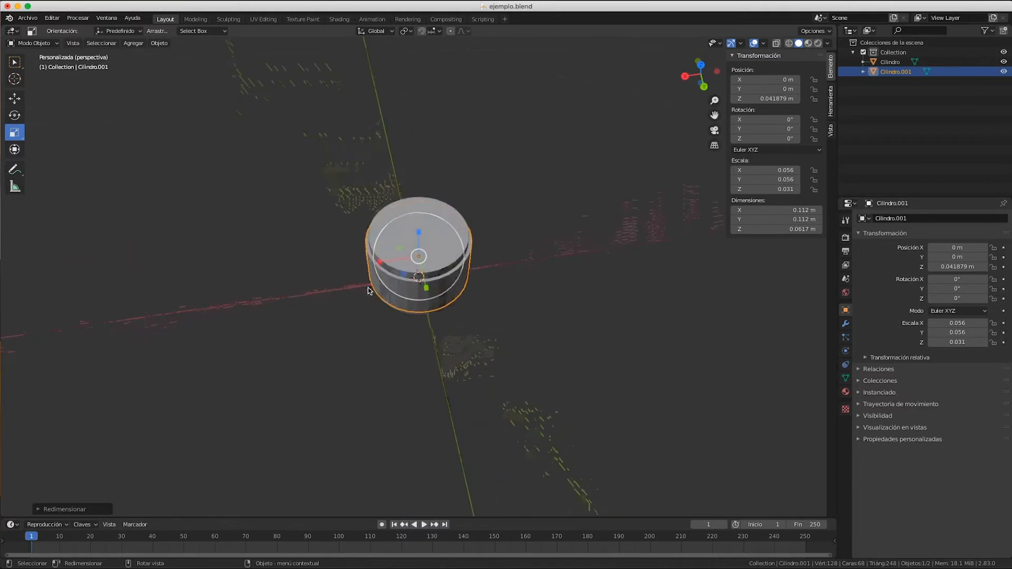
{"action": "scroll", "coordinate": [369, 288], "scroll_direction": "left", "scroll_amount": 4}
{"action": "scroll", "coordinate": [368, 287], "scroll_direction": "down", "scroll_amount": 5}
{"action": "scroll", "coordinate": [368, 287], "scroll_direction": "up", "scroll_amount": 5}
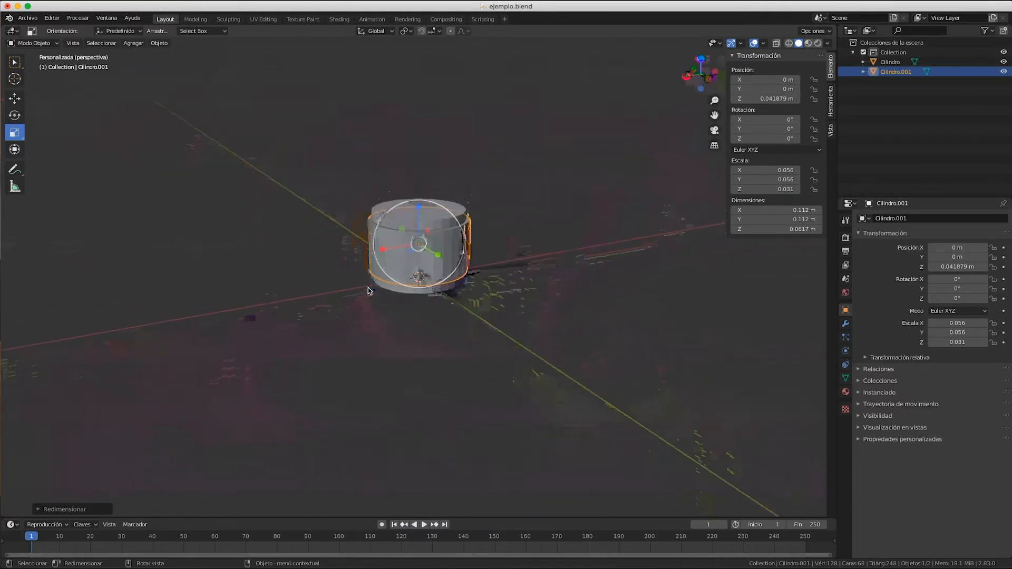
{"action": "scroll", "coordinate": [368, 288], "scroll_direction": "down", "scroll_amount": 5}
{"action": "scroll", "coordinate": [369, 289], "scroll_direction": "up", "scroll_amount": 5}
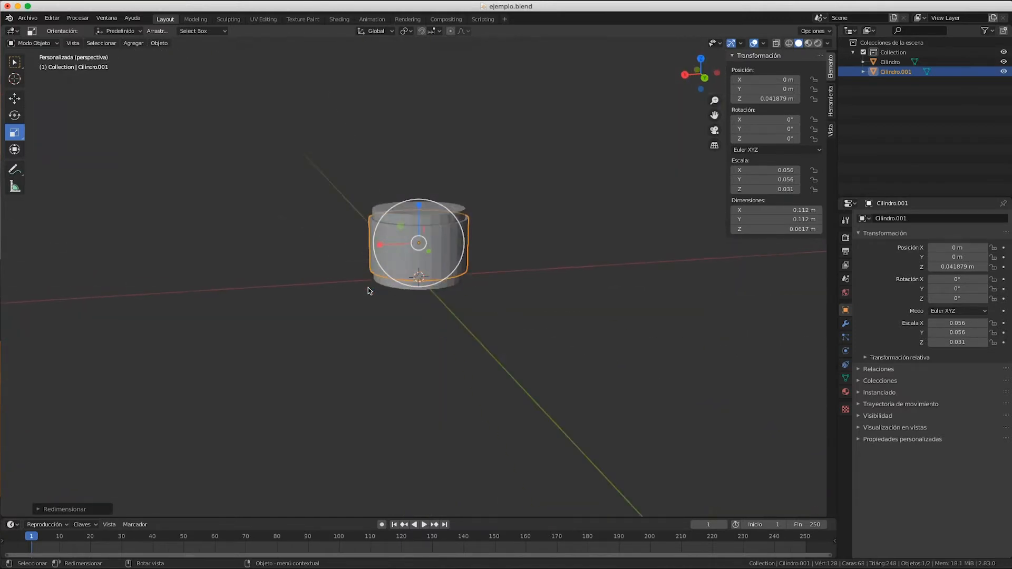
{"action": "scroll", "coordinate": [368, 288], "scroll_direction": "right", "scroll_amount": 3}
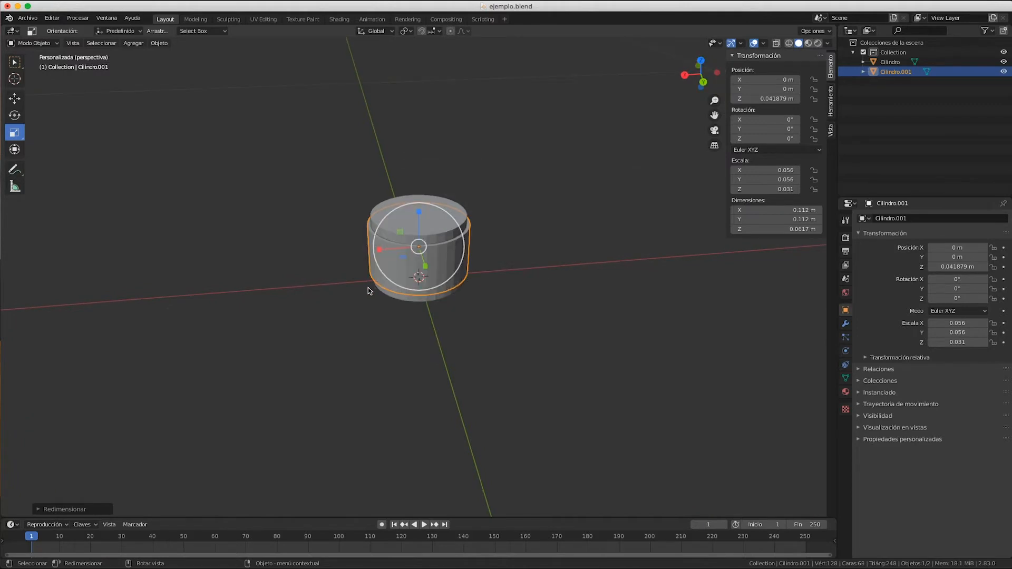
{"action": "scroll", "coordinate": [361, 292], "scroll_direction": "right", "scroll_amount": 3}
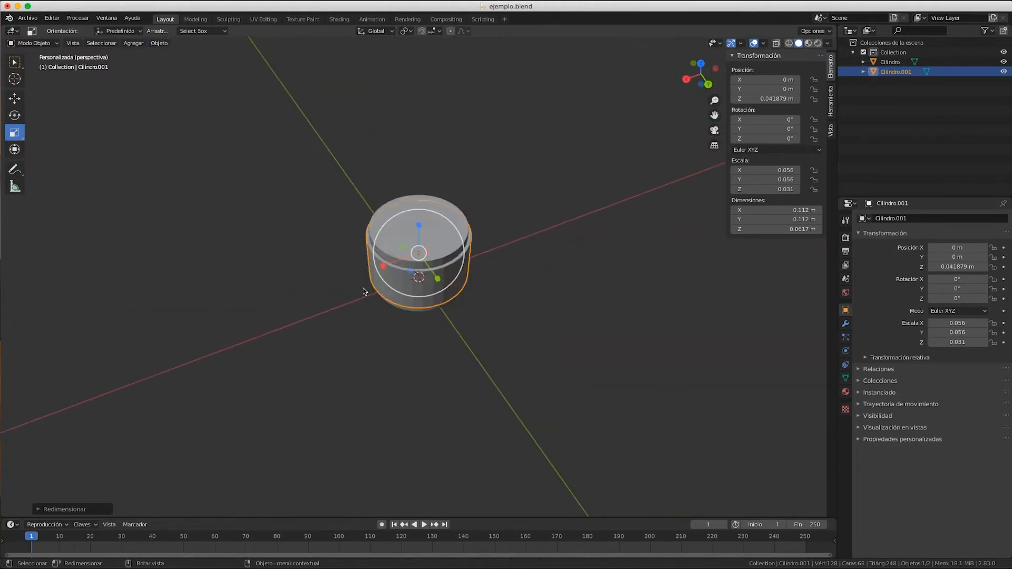
In the right orthographic view, move the outer cylinder down along Z to about 0.031 m so its base rests on the ground line.
{"action": "left_click", "coordinate": [686, 79]}
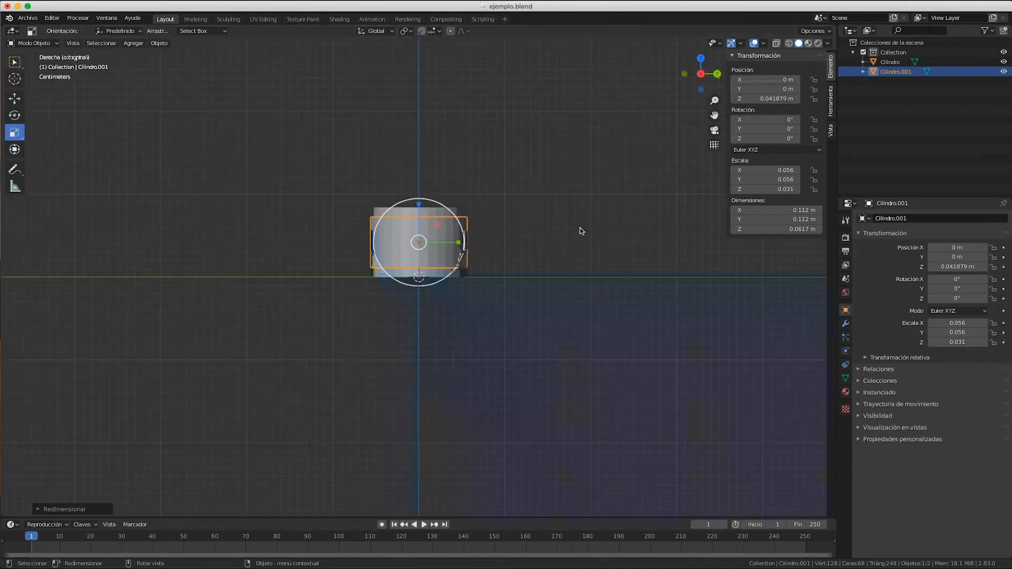
{"action": "left_click", "coordinate": [15, 98]}
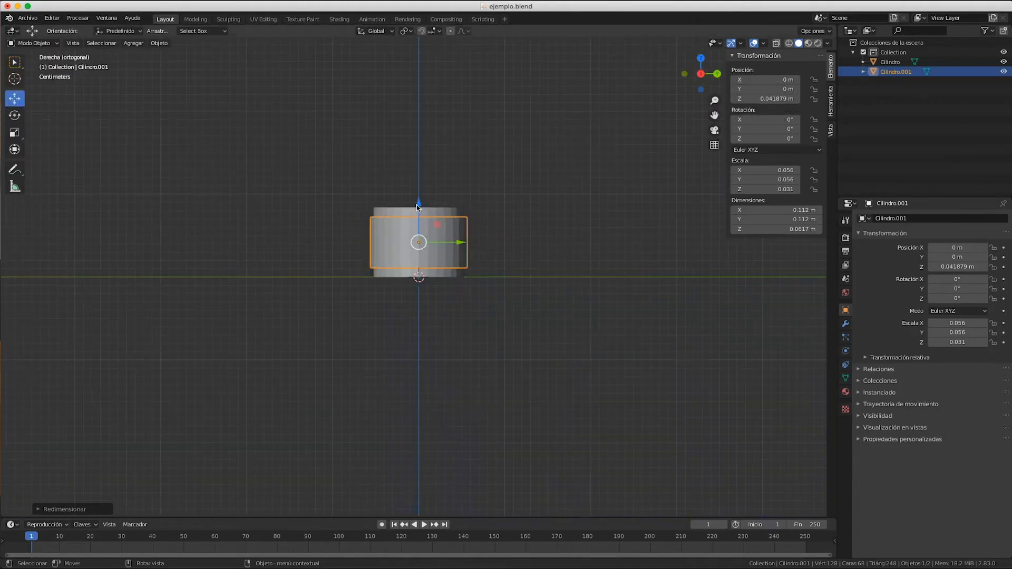
{"action": "left_click_drag", "start_coordinate": [420, 206], "coordinate": [419, 217]}
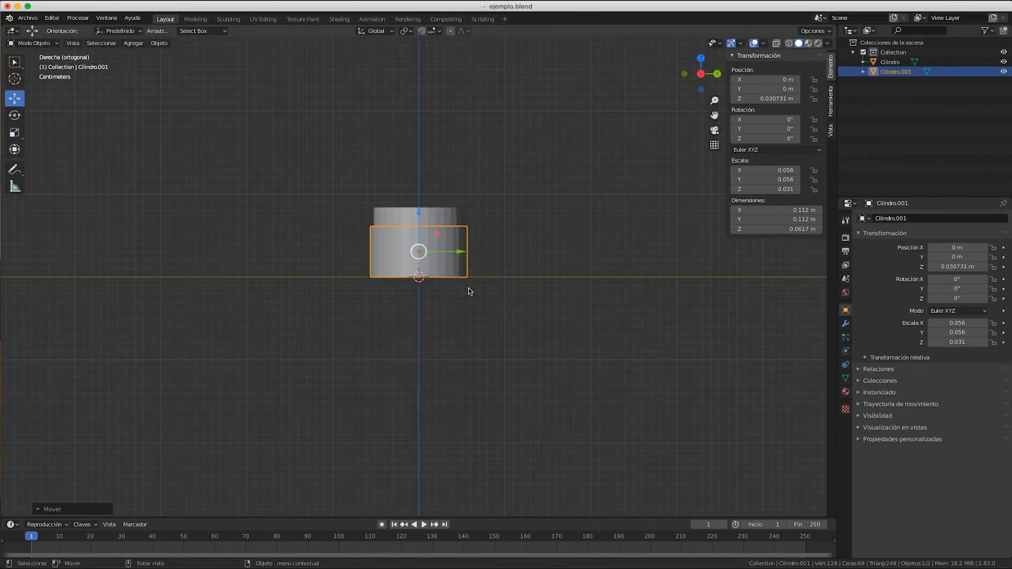
In the front orthographic view, raise the inner cylinder along Z to about 0.045 m, leaving a thin floor below it inside the outer cylinder.
{"action": "mouse_move", "coordinate": [429, 227]}
{"action": "middle_mouse_down"}
{"action": "mouse_move", "coordinate": [422, 249]}
{"action": "mouse_move", "coordinate": [431, 246]}
{"action": "middle_mouse_up"}
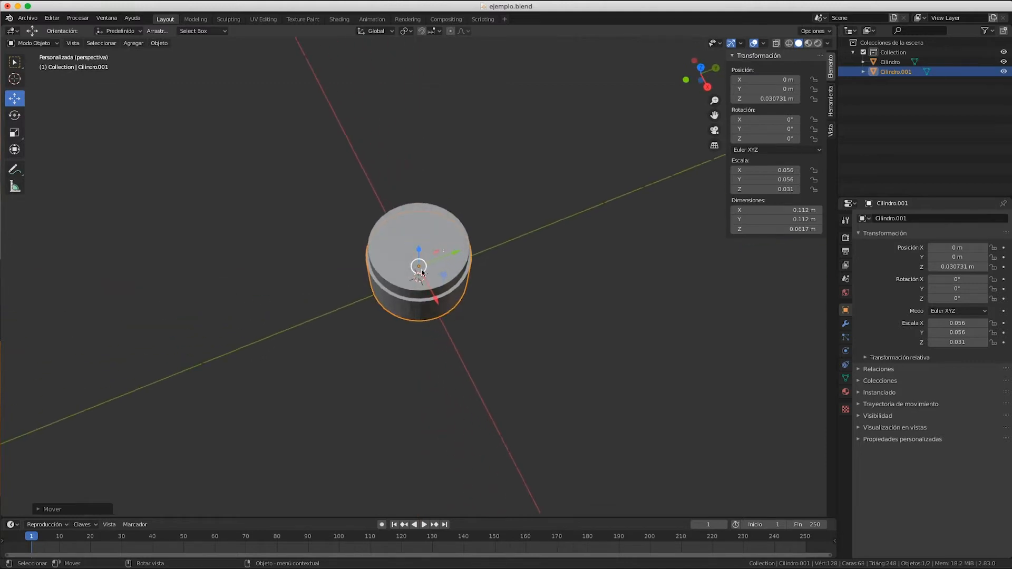
{"action": "middle_click_drag", "start_coordinate": [428, 281], "coordinate": [431, 247]}
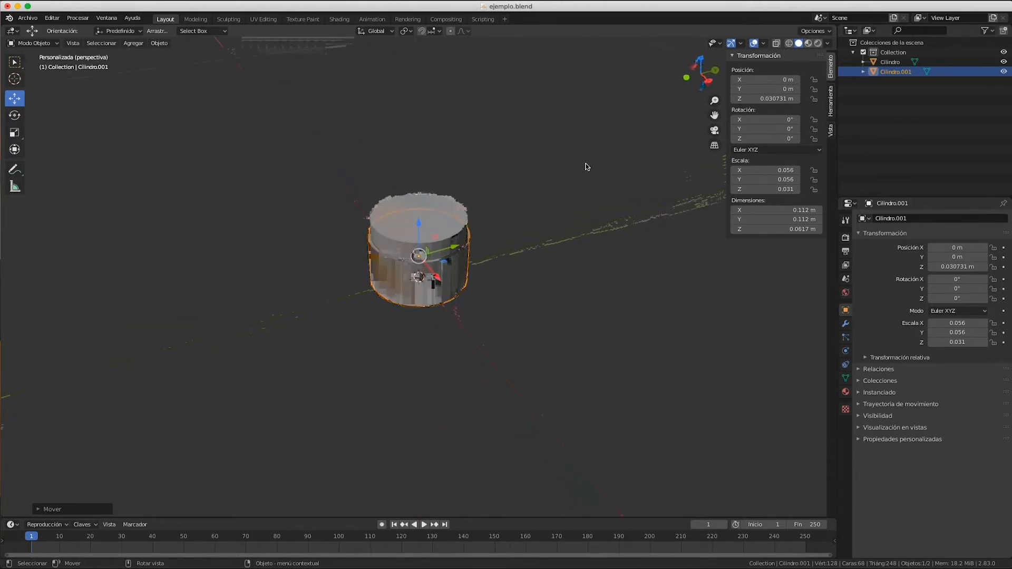
{"action": "left_click", "coordinate": [685, 82]}
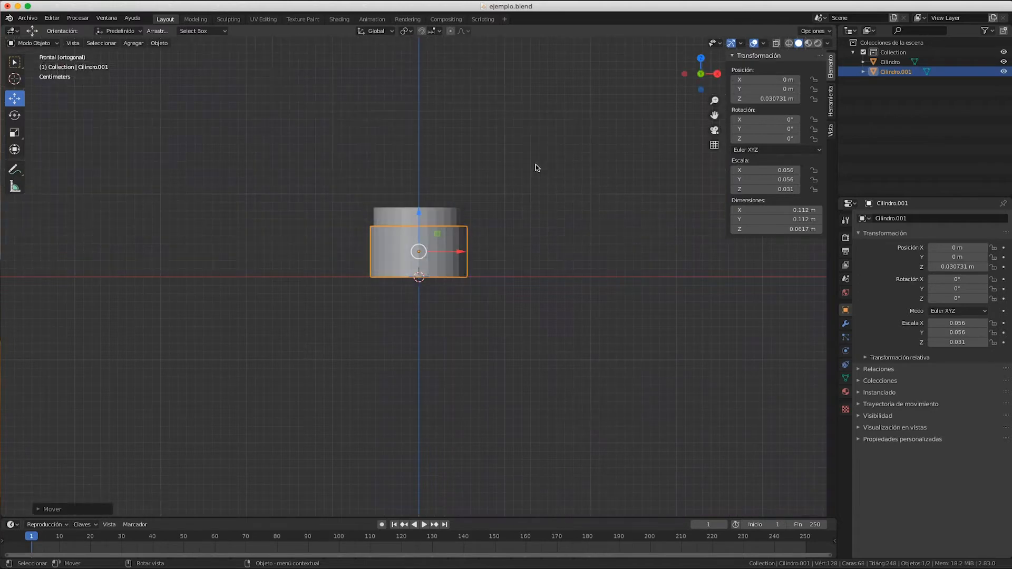
{"action": "left_click", "coordinate": [397, 218]}
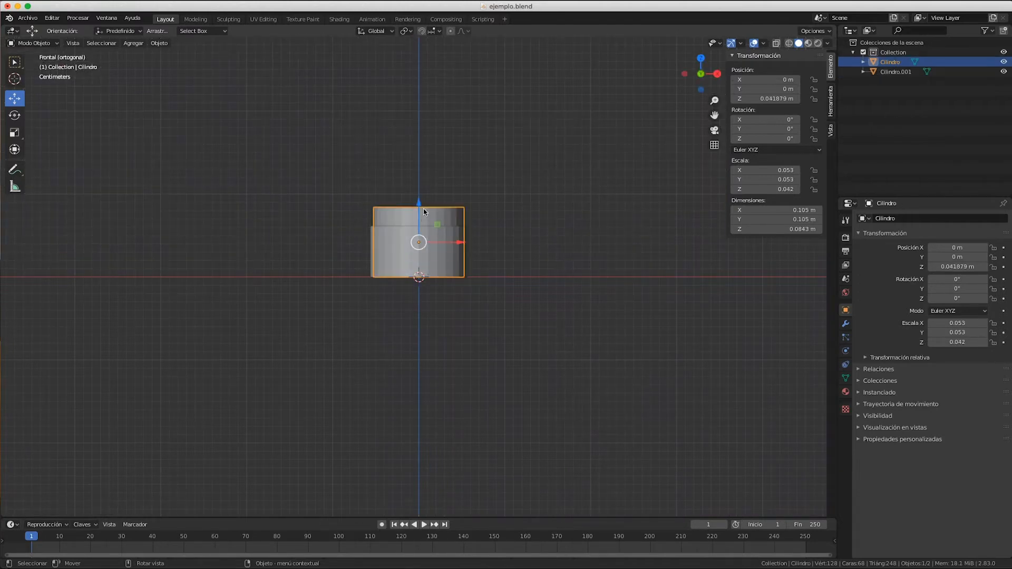
{"action": "left_click_drag", "start_coordinate": [419, 204], "coordinate": [412, 195]}
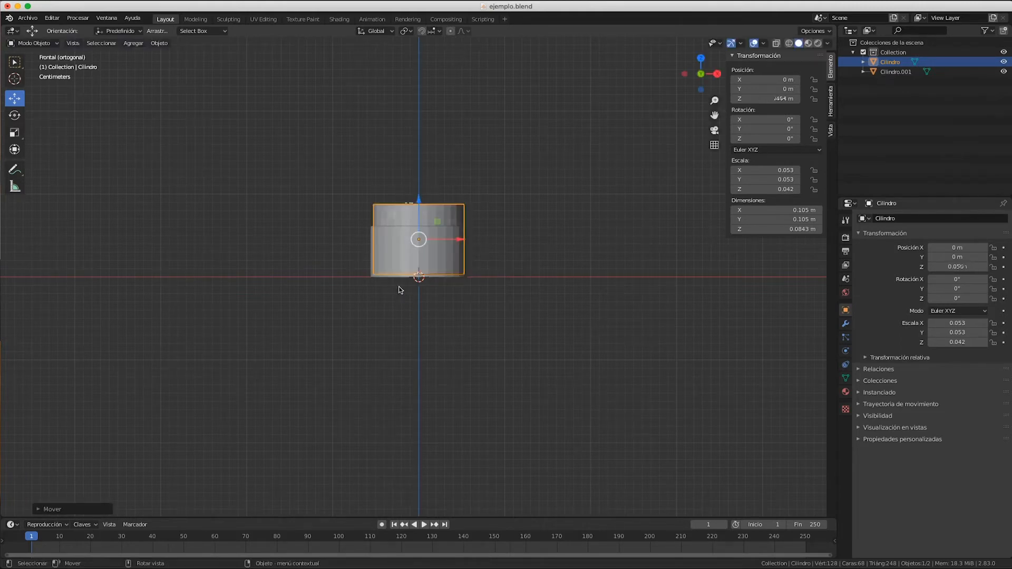
{"action": "scroll", "coordinate": [399, 289], "scroll_direction": "up", "scroll_amount": 7}
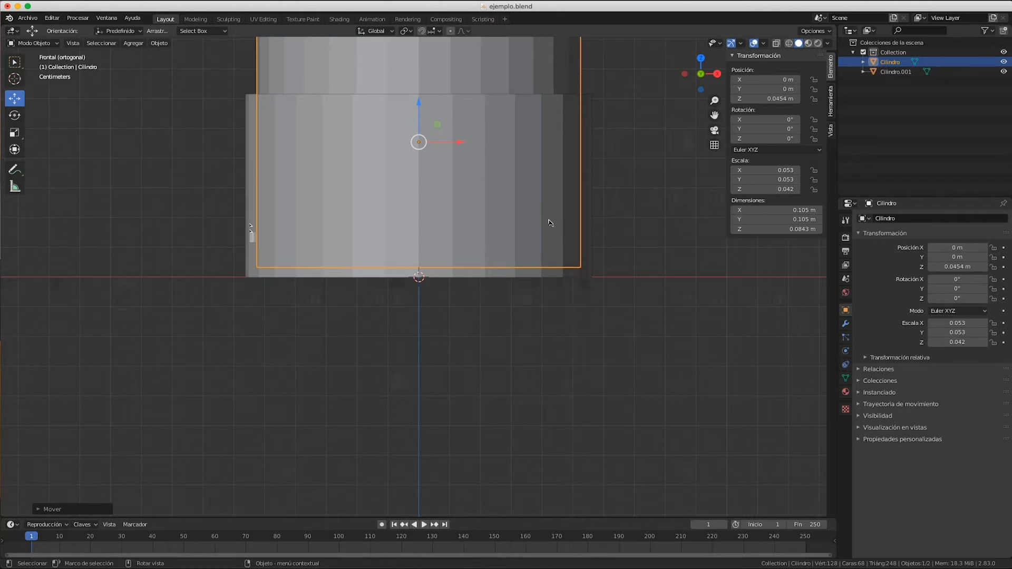
{"action": "scroll", "coordinate": [549, 219], "scroll_direction": "down", "scroll_amount": 5}
{"action": "scroll", "coordinate": [547, 224], "scroll_direction": "up", "scroll_amount": 2}
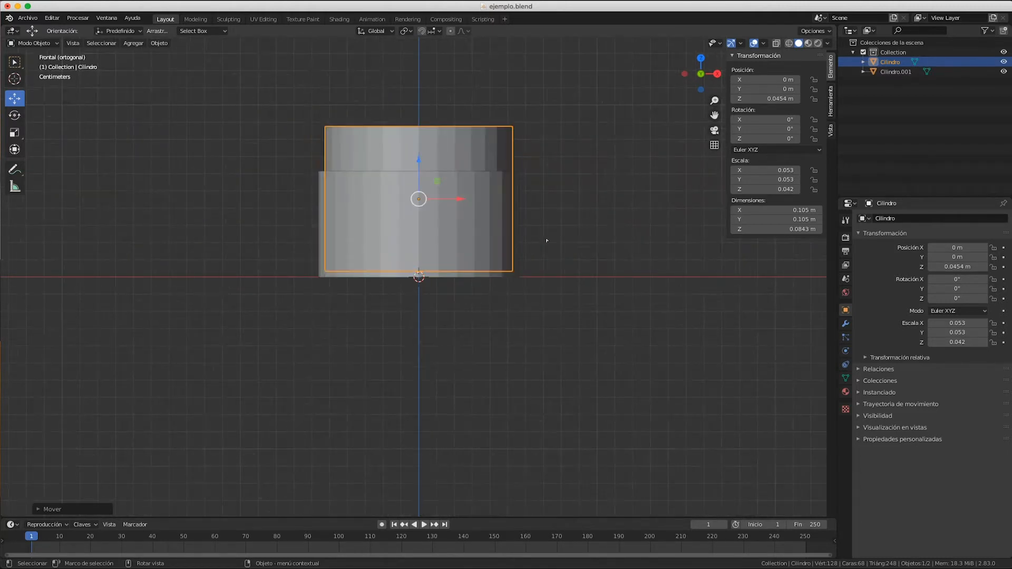
Duplicate the inner cylinder and move the copy away from the pair, to about X 0.023 m, Y 0.255 m, Z 0.063 m.
{"action": "mouse_move", "coordinate": [545, 240]}
{"action": "middle_mouse_down"}
{"action": "mouse_move", "coordinate": [542, 227]}
{"action": "mouse_move", "coordinate": [542, 243]}
{"action": "middle_mouse_up"}
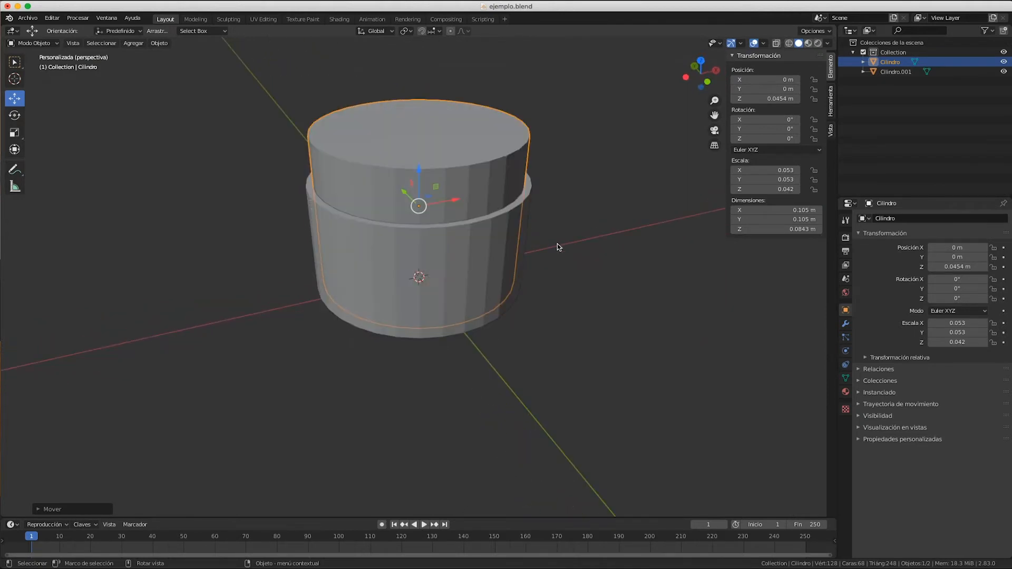
{"action": "left_click", "coordinate": [557, 243]}
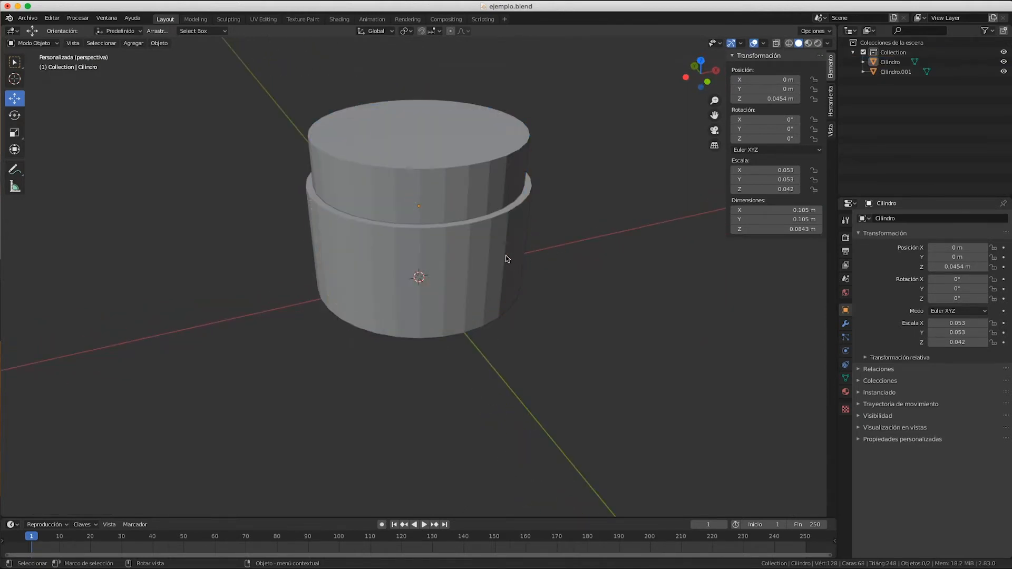
{"action": "left_click", "coordinate": [485, 208]}
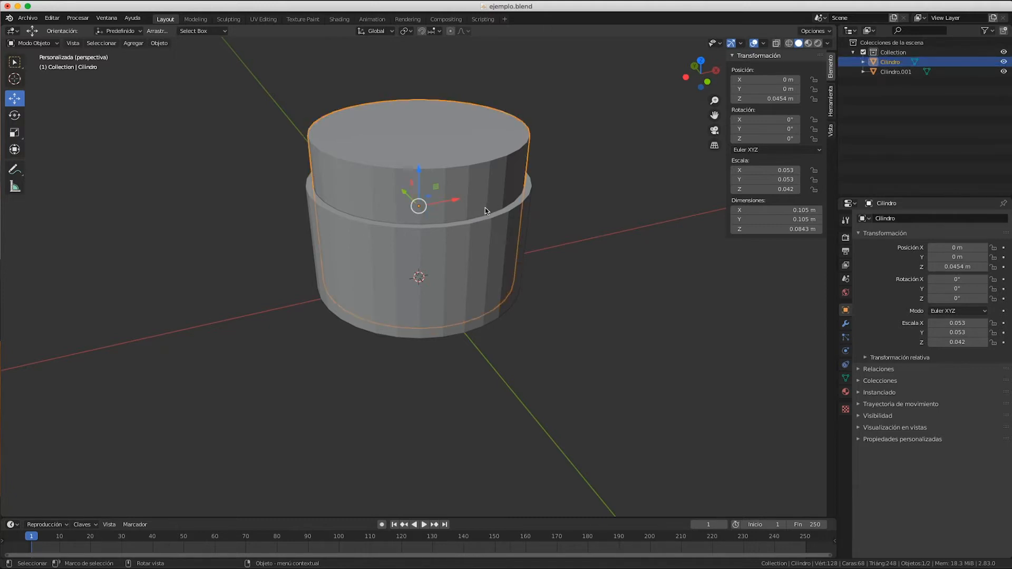
{"action": "key", "text": "shift+d"}
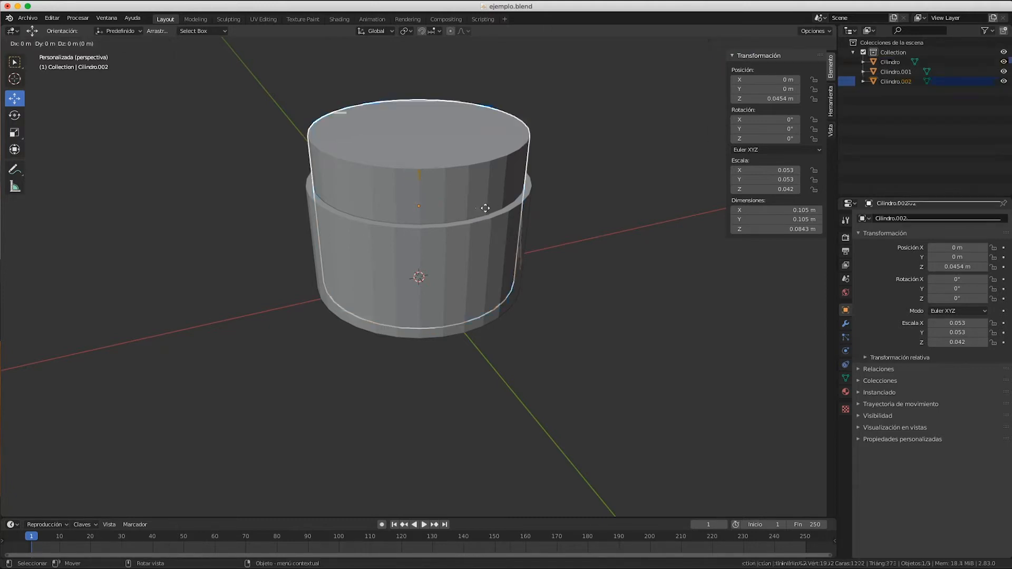
{"action": "left_click", "coordinate": [484, 207]}
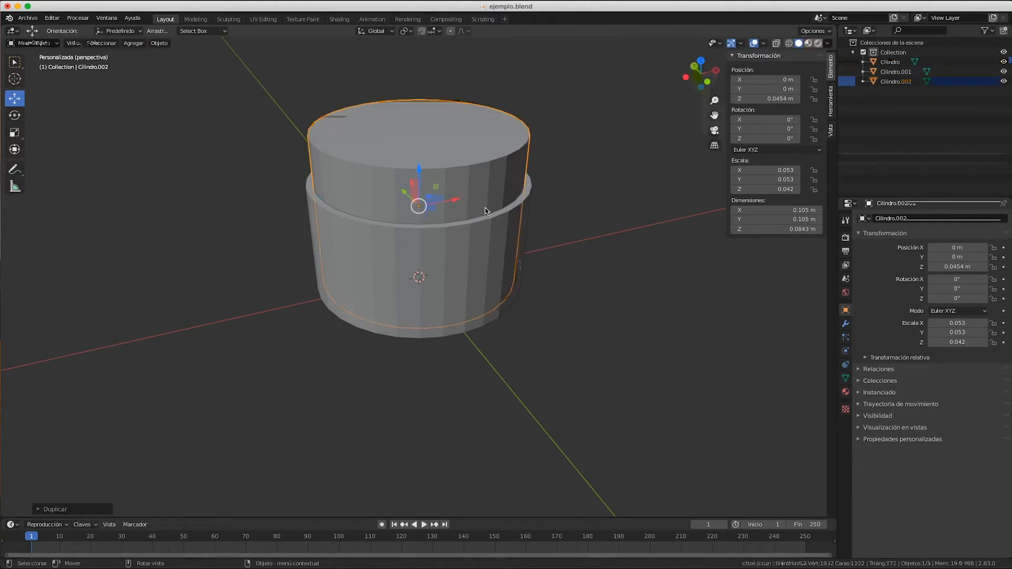
{"action": "left_click_drag", "start_coordinate": [410, 199], "coordinate": [272, 73]}
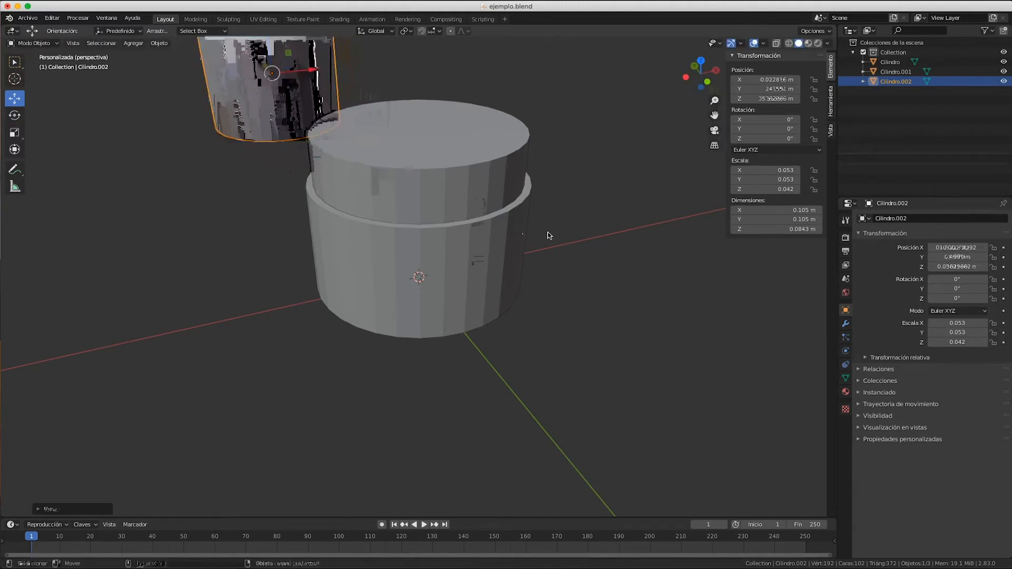
{"action": "scroll", "coordinate": [547, 234], "scroll_direction": "up", "scroll_amount": 5}
{"action": "scroll", "coordinate": [523, 234], "scroll_direction": "left", "scroll_amount": 8}
{"action": "scroll", "coordinate": [523, 234], "scroll_direction": "left", "scroll_amount": 5}
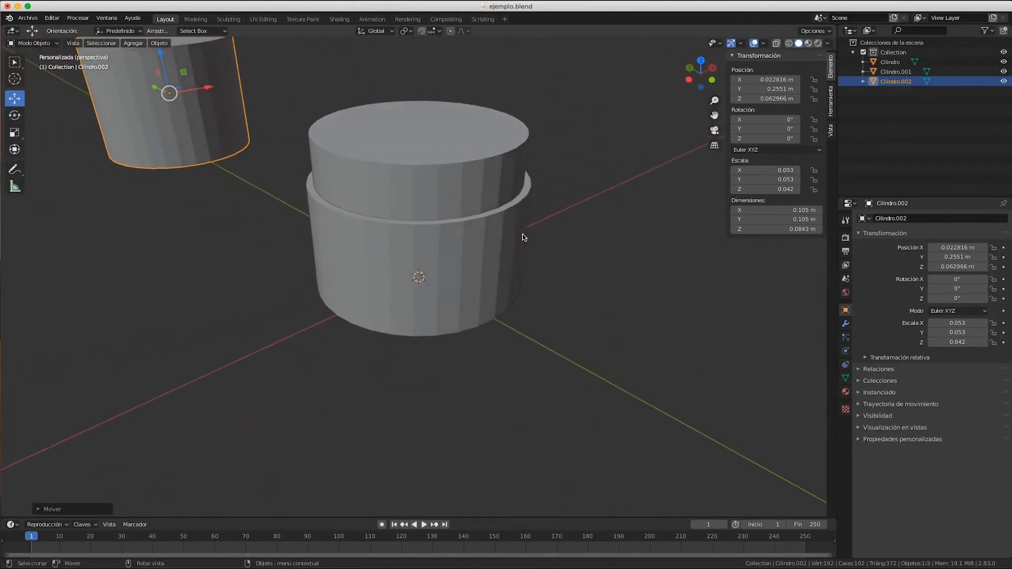
Subtract the inner cylinder, Cilindro, from the outer cylinder with a Boolean modifier set to Difference, and apply the modifier.
{"action": "left_click", "coordinate": [496, 223]}
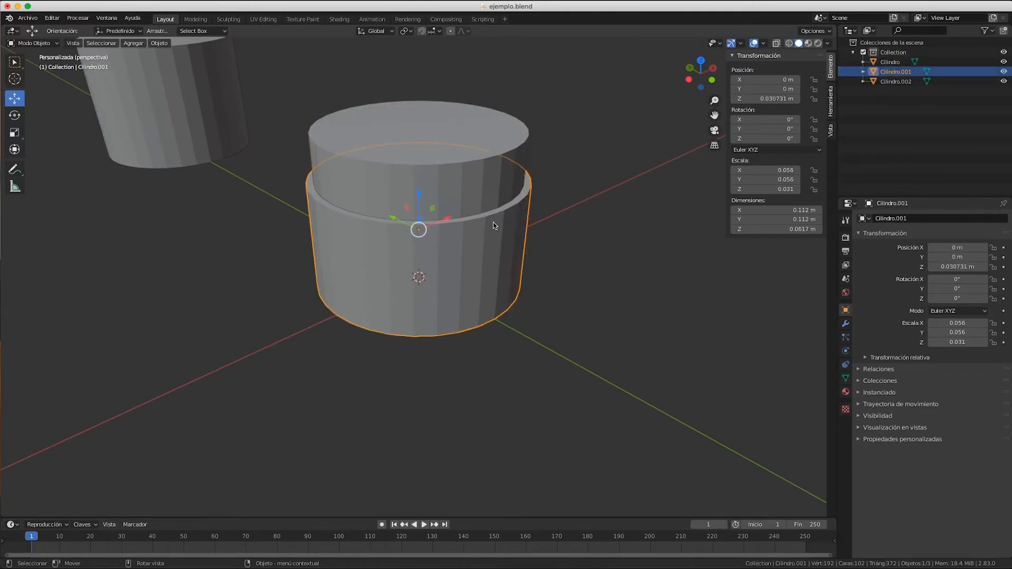
{"action": "left_click", "coordinate": [462, 252]}
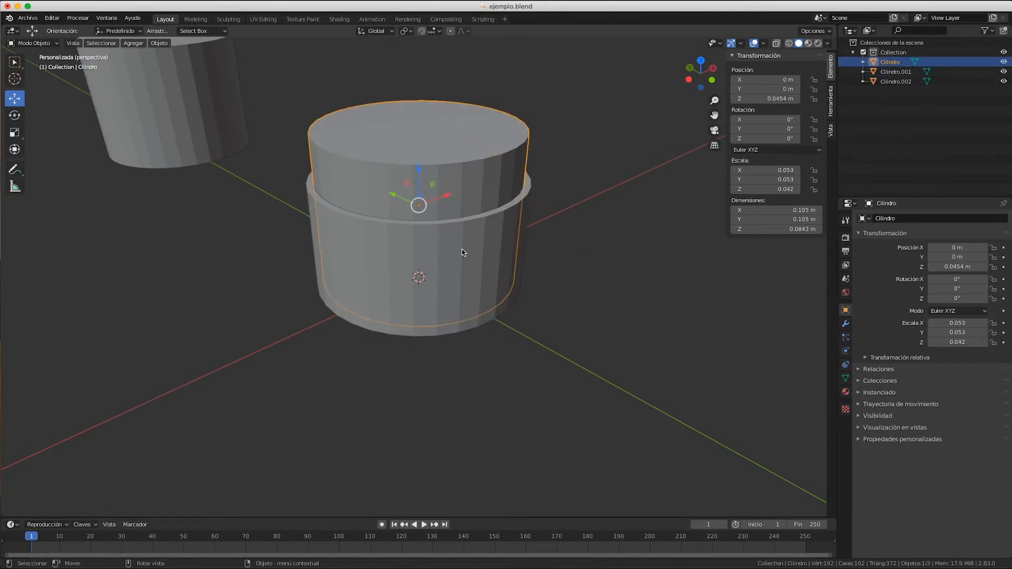
{"action": "left_click", "coordinate": [469, 249]}
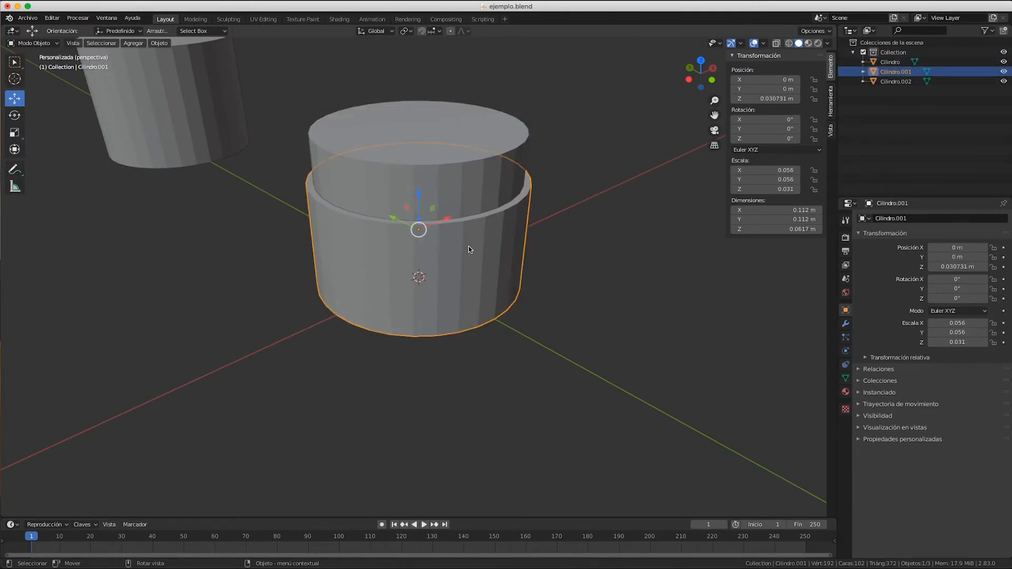
{"action": "left_click", "coordinate": [594, 228]}
{"action": "left_click", "coordinate": [498, 243]}
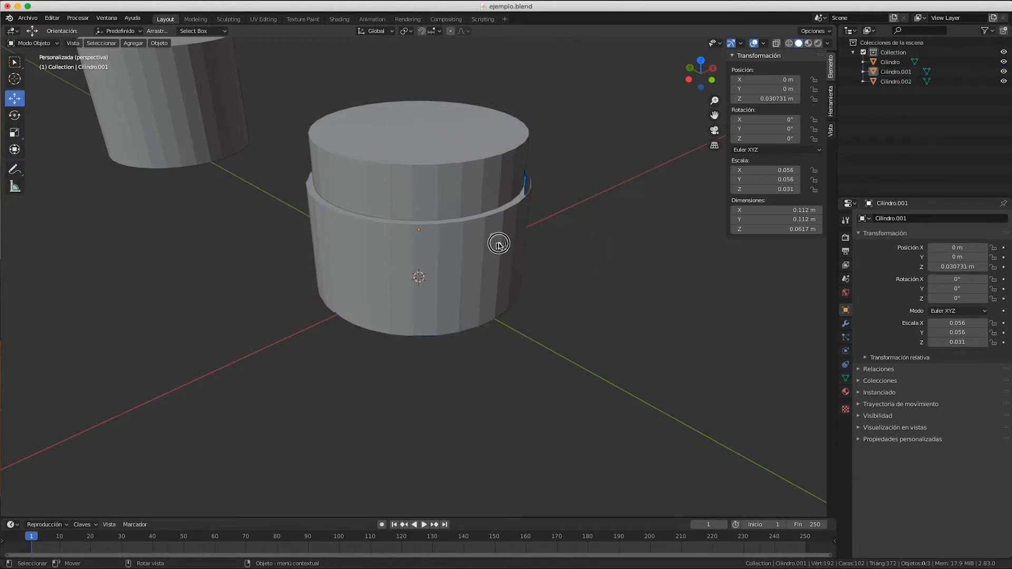
{"action": "left_click", "coordinate": [845, 324]}
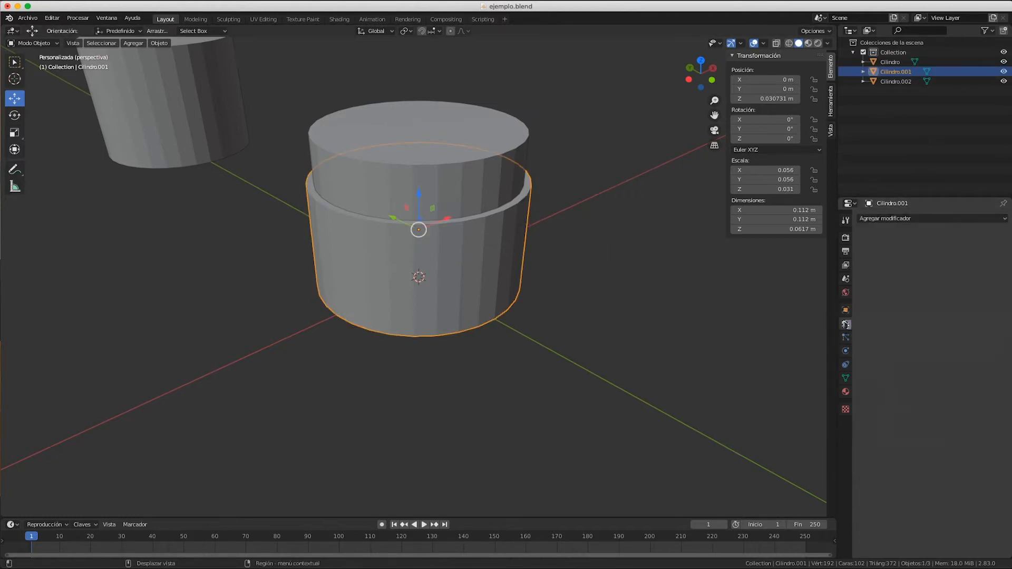
{"action": "left_click", "coordinate": [902, 220]}
{"action": "left_click", "coordinate": [774, 262]}
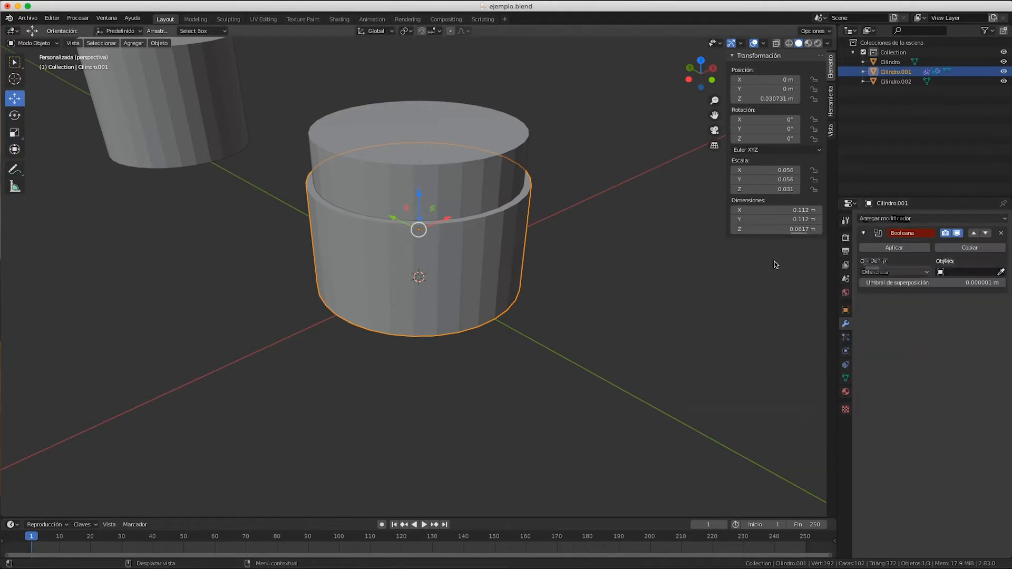
{"action": "left_click", "coordinate": [969, 272]}
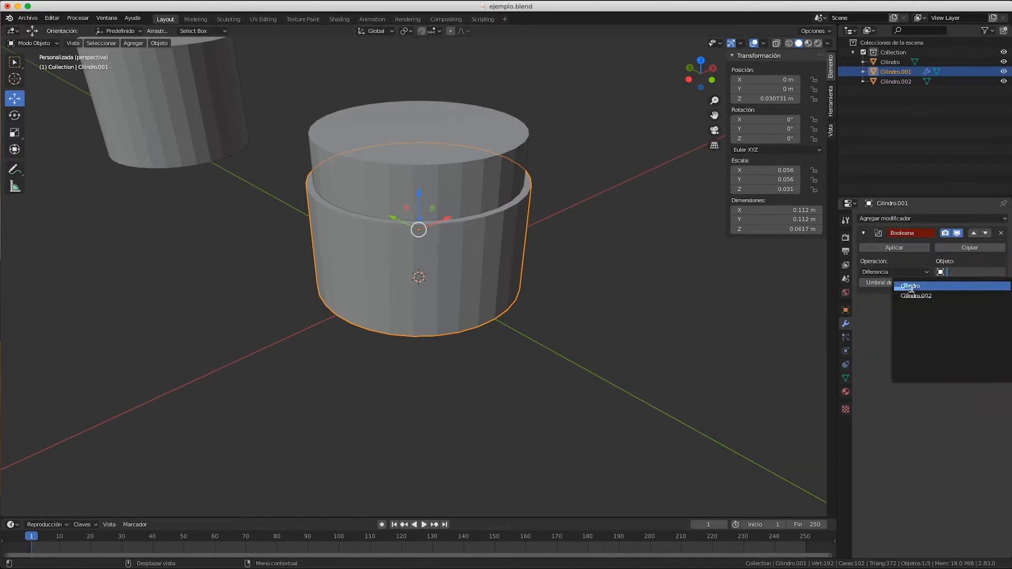
{"action": "left_click", "coordinate": [910, 286]}
{"action": "left_click", "coordinate": [896, 247]}
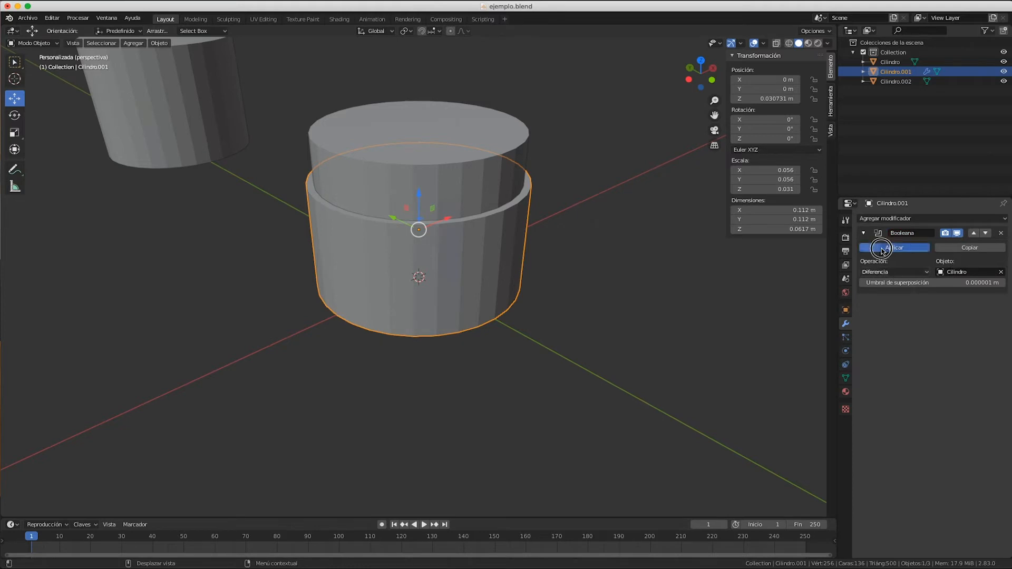
Try lifting the inner cutter cylinder out along Z and undo that move, and delete the cutter cylinder from the scene.
{"action": "left_click", "coordinate": [639, 266]}
{"action": "left_click", "coordinate": [441, 191]}
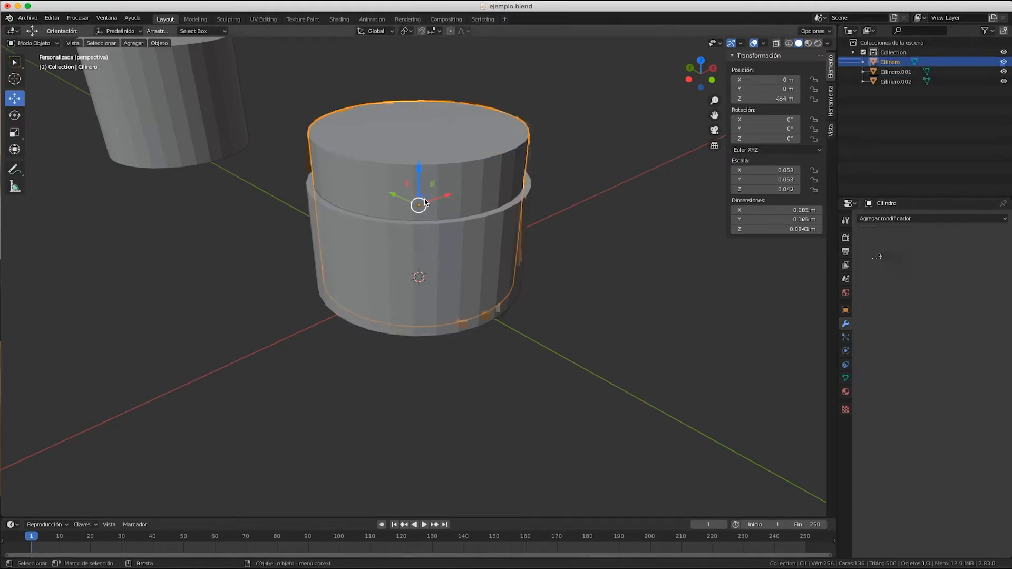
{"action": "left_click_drag", "start_coordinate": [424, 187], "coordinate": [472, 325]}
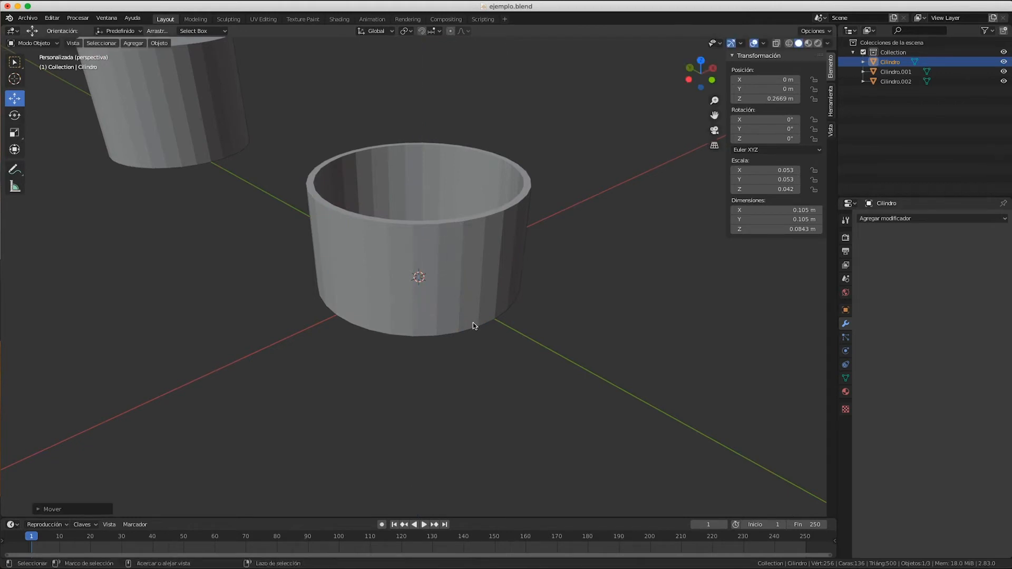
{"action": "key", "text": "ctrl+z"}
{"action": "key", "text": "x"}
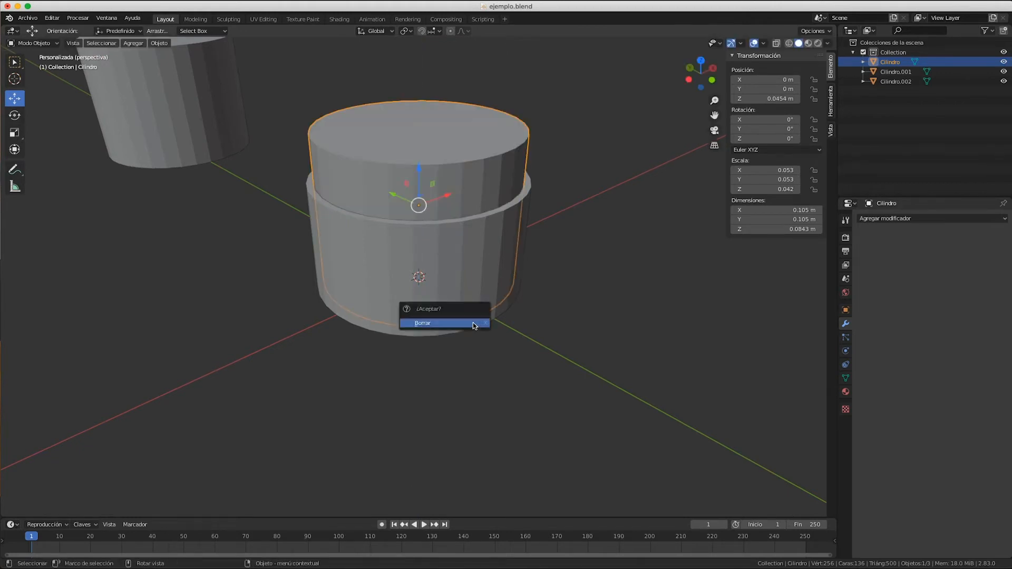
{"action": "left_click", "coordinate": [473, 322]}
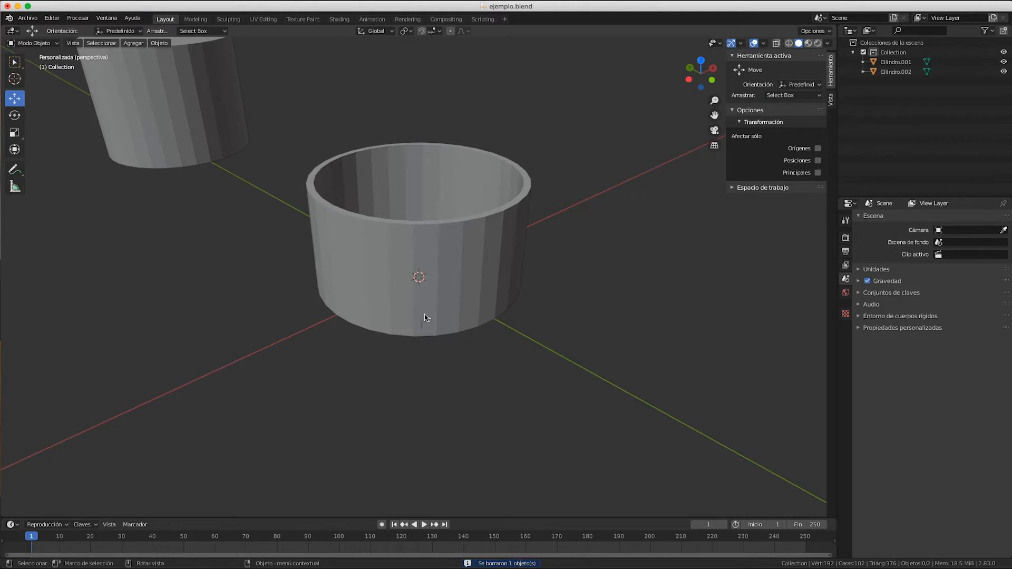
Examine the hollowed container from above and from the side, checking its inner floor, walls and rim.
{"action": "scroll", "coordinate": [424, 314], "scroll_direction": "up", "scroll_amount": 4}
{"action": "scroll", "coordinate": [425, 315], "scroll_direction": "down", "scroll_amount": 5}
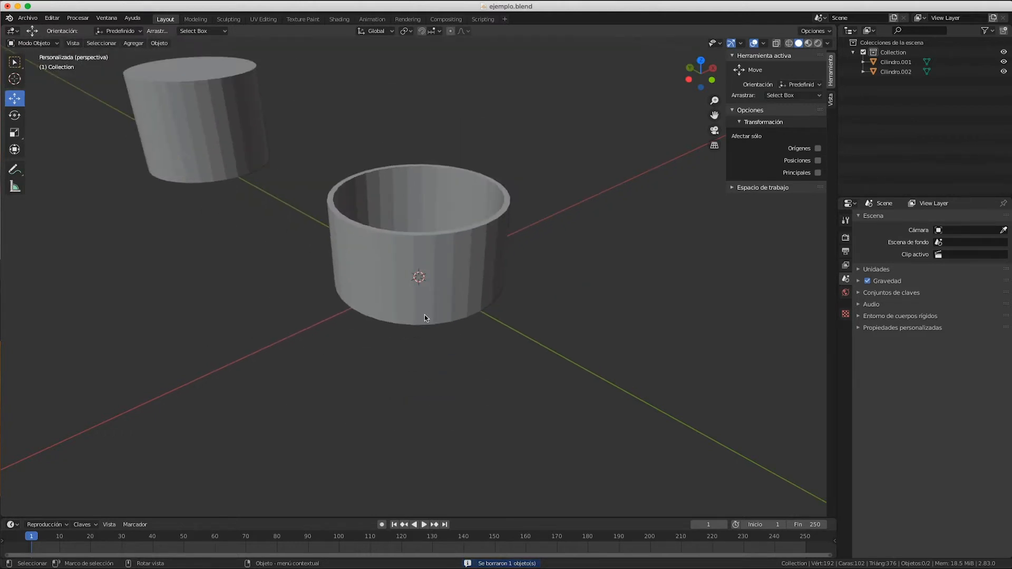
{"action": "scroll", "coordinate": [523, 346], "scroll_direction": "down", "scroll_amount": 3}
{"action": "scroll", "coordinate": [523, 346], "scroll_direction": "up", "scroll_amount": 8}
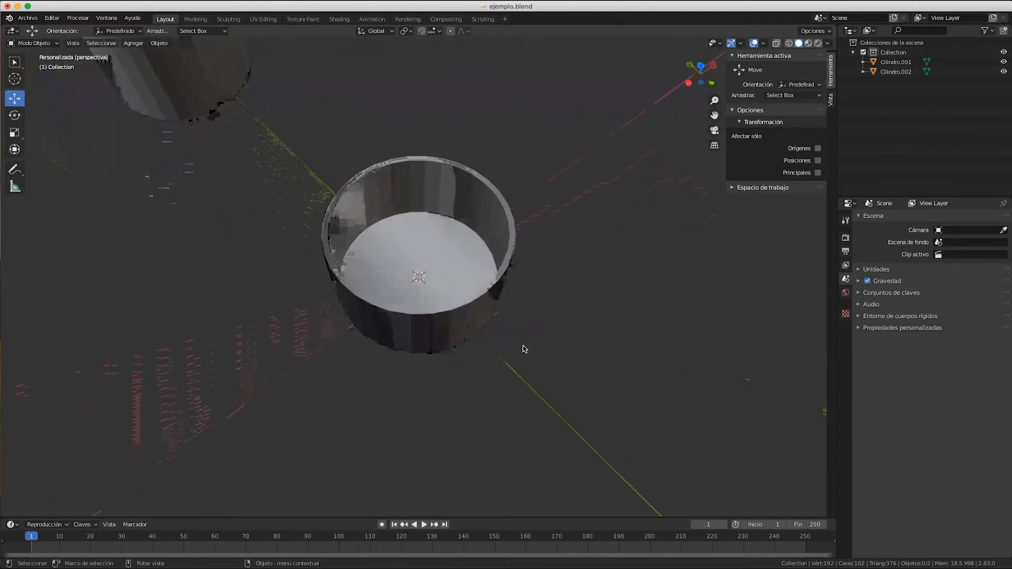
{"action": "scroll", "coordinate": [523, 346], "scroll_direction": "right", "scroll_amount": 4}
{"action": "scroll", "coordinate": [522, 346], "scroll_direction": "right", "scroll_amount": 4}
{"action": "scroll", "coordinate": [522, 345], "scroll_direction": "down", "scroll_amount": 5}
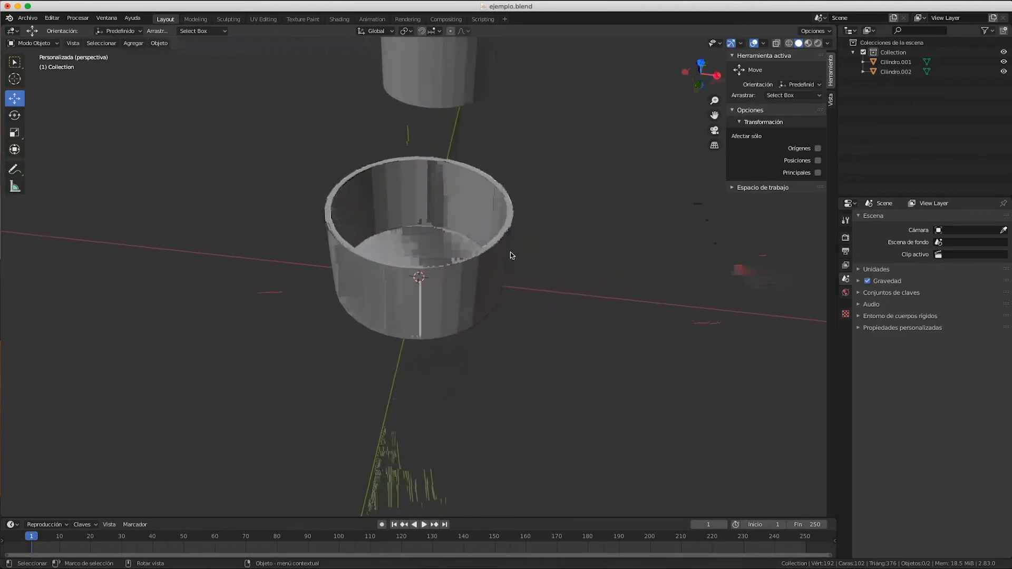
{"action": "scroll", "coordinate": [458, 282], "scroll_direction": "down", "scroll_amount": 5}
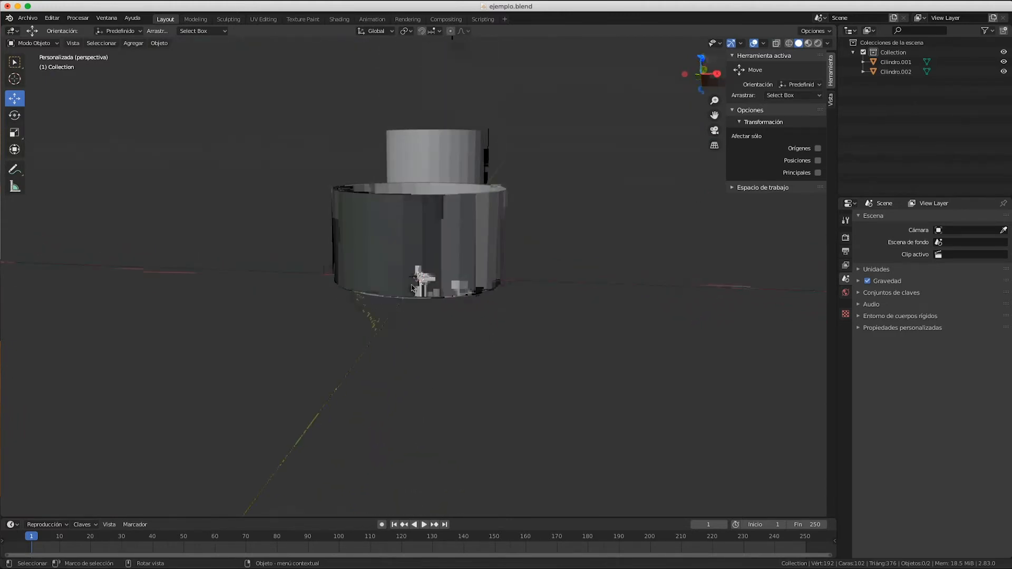
{"action": "scroll", "coordinate": [406, 296], "scroll_direction": "left", "scroll_amount": 5}
{"action": "scroll", "coordinate": [406, 296], "scroll_direction": "down", "scroll_amount": 2}
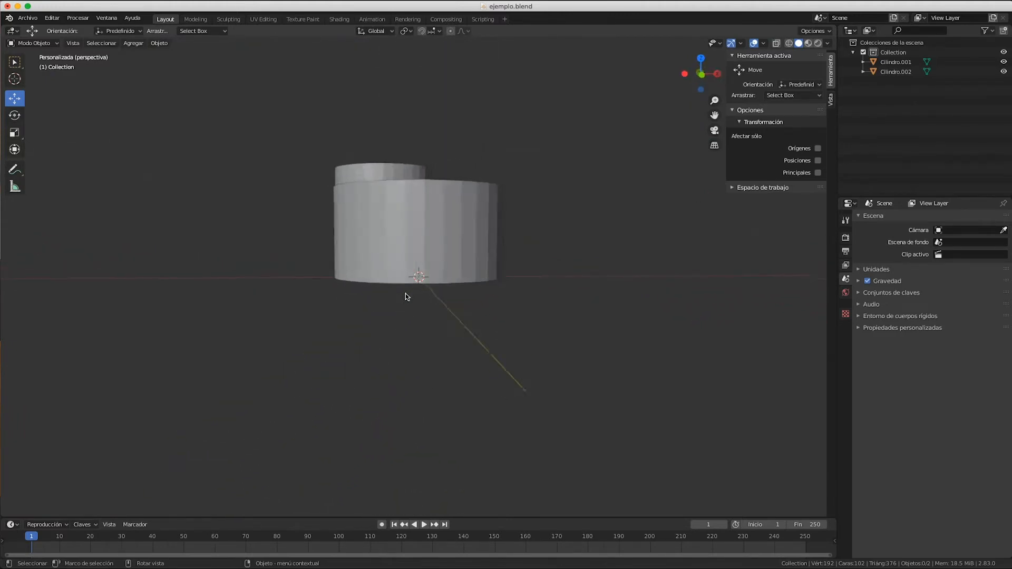
In the right orthographic view, mark about 0.0076 m above the base at the container's negative-Y edge with the Measure tool.
{"action": "left_click", "coordinate": [717, 76]}
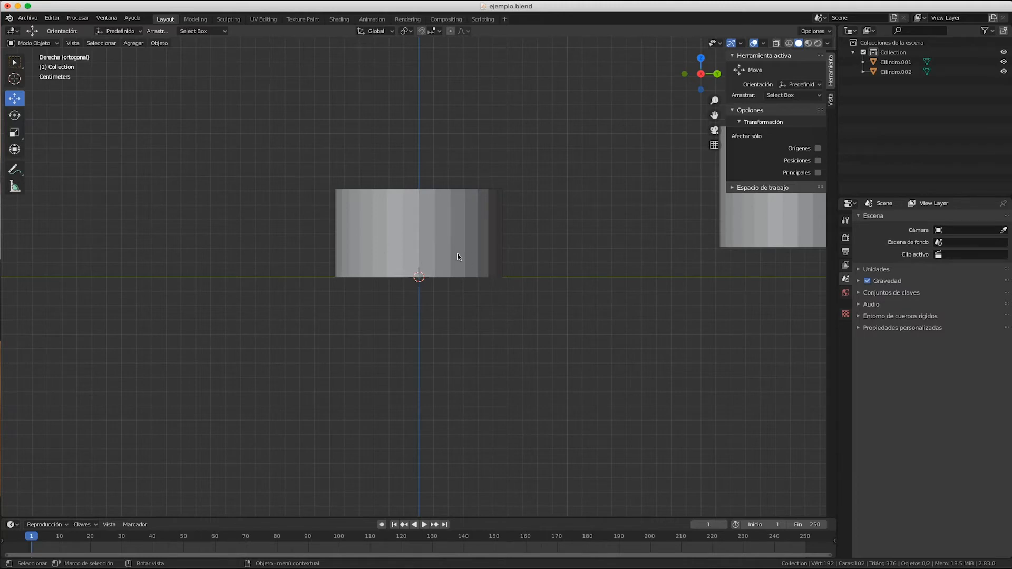
{"action": "scroll", "coordinate": [428, 314], "scroll_direction": "up", "scroll_amount": 4}
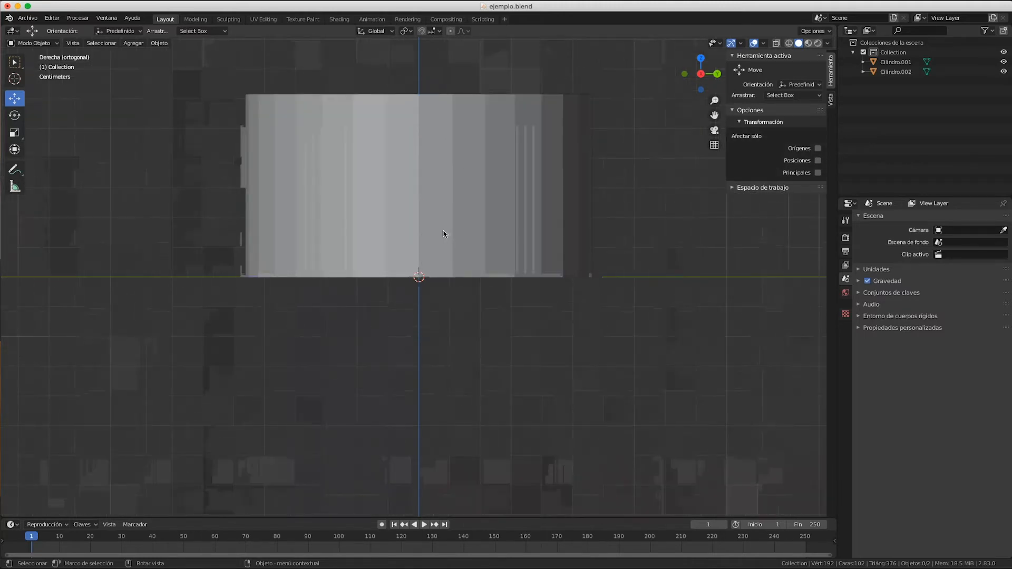
{"action": "left_click", "coordinate": [14, 169]}
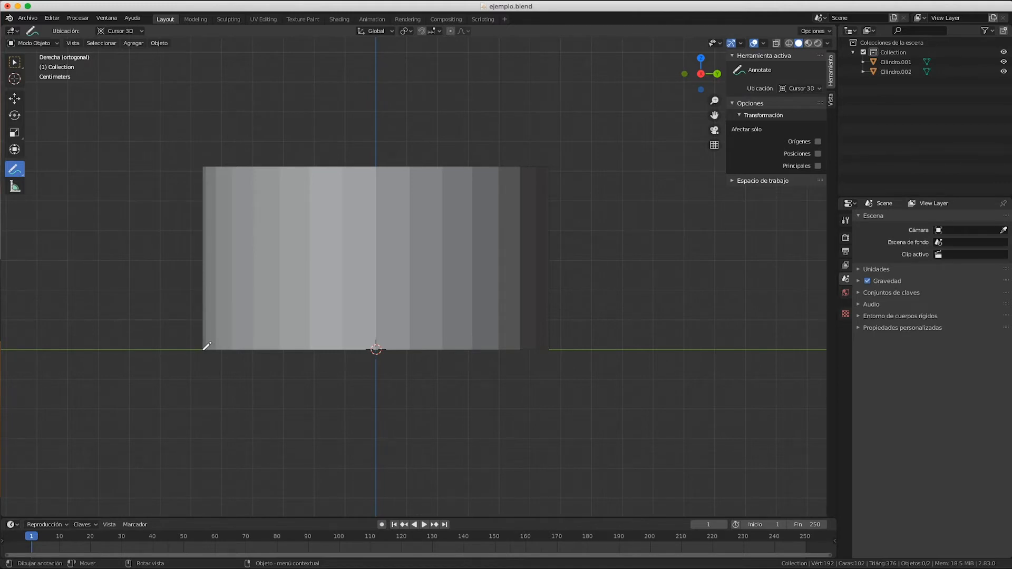
{"action": "left_click", "coordinate": [14, 186]}
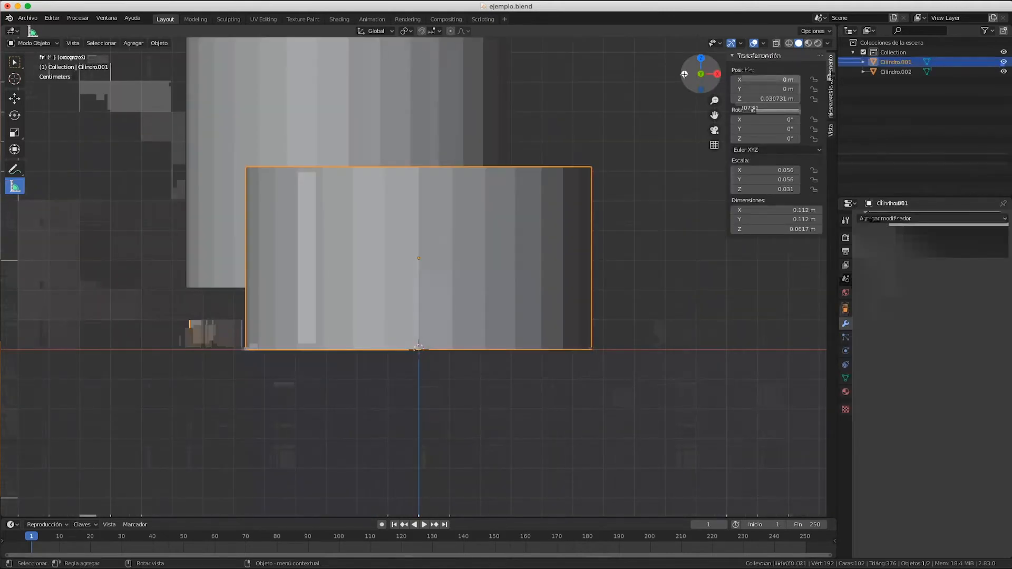
{"action": "left_click", "coordinate": [717, 73]}
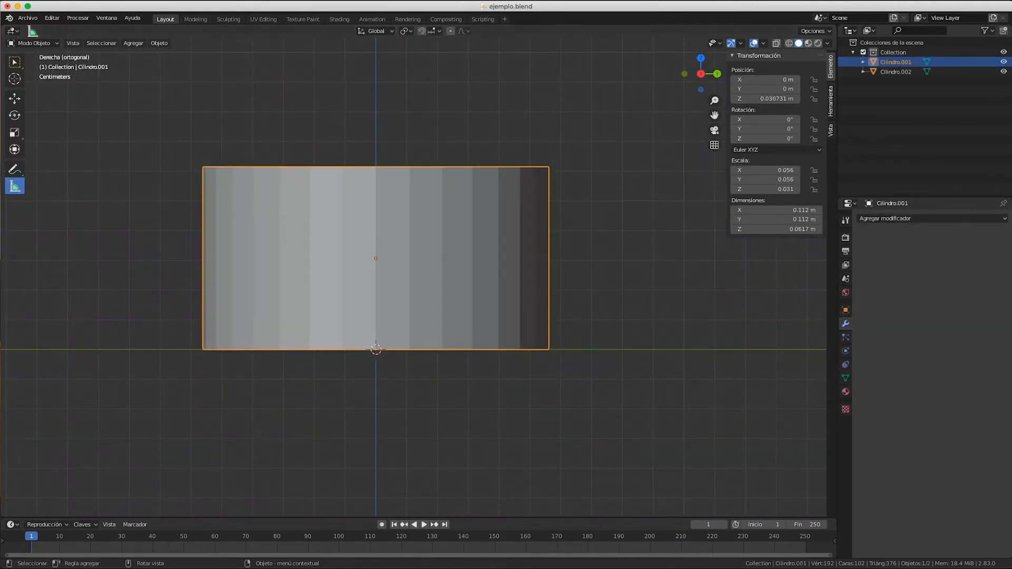
{"action": "left_click_drag", "start_coordinate": [201, 351], "coordinate": [202, 328]}
{"action": "middle_click_drag", "start_coordinate": [202, 328], "coordinate": [195, 356]}
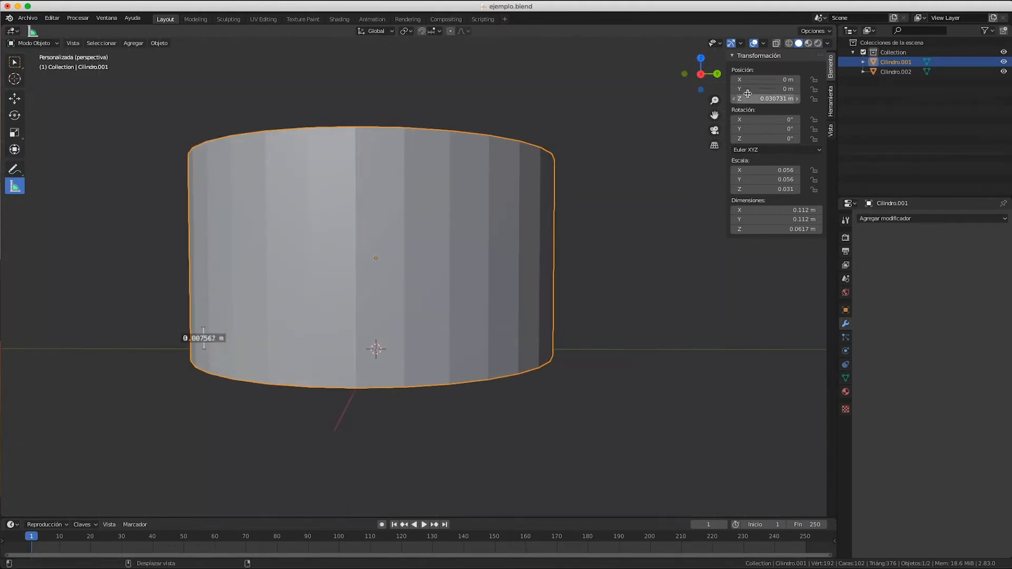
{"action": "left_click", "coordinate": [717, 74]}
{"action": "left_click", "coordinate": [718, 73]}
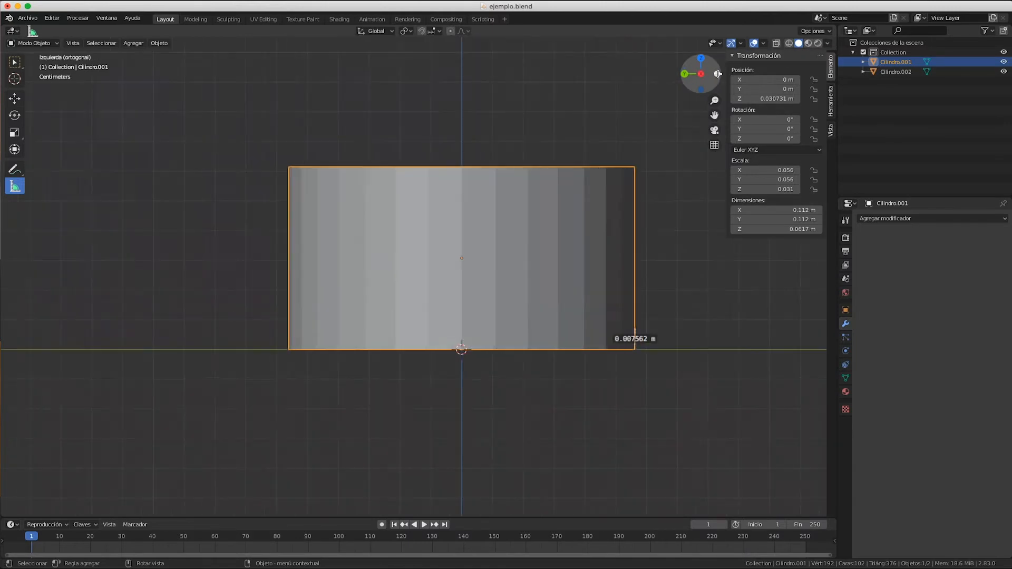
{"action": "left_click", "coordinate": [718, 74]}
{"action": "left_click", "coordinate": [718, 74]}
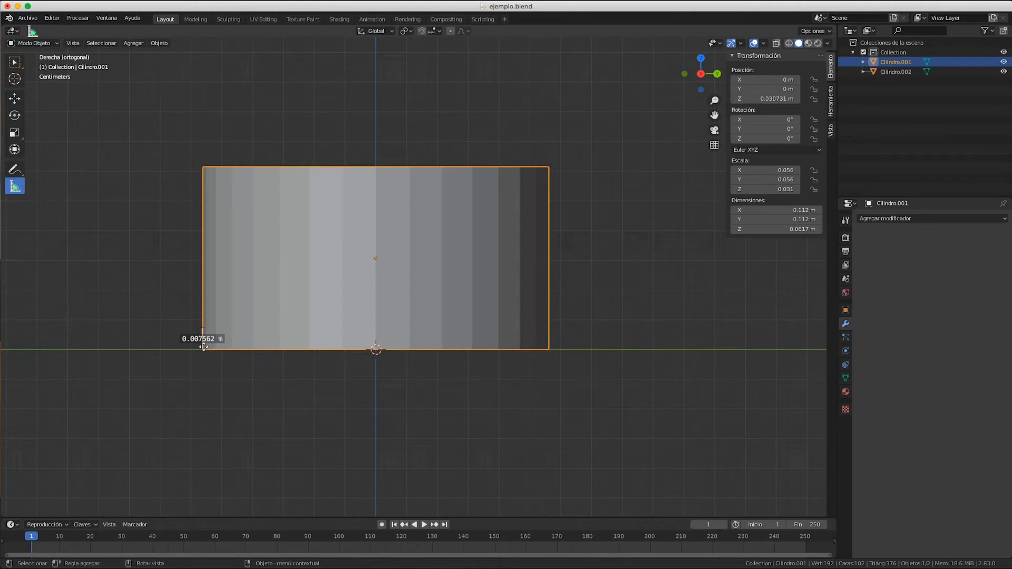
Place the ruler at the container's opposite edge, reaching about 0.035 m above the base, and remove the ruler.
{"action": "left_click_drag", "start_coordinate": [204, 346], "coordinate": [549, 349]}
{"action": "left_click_drag", "start_coordinate": [203, 328], "coordinate": [549, 246]}
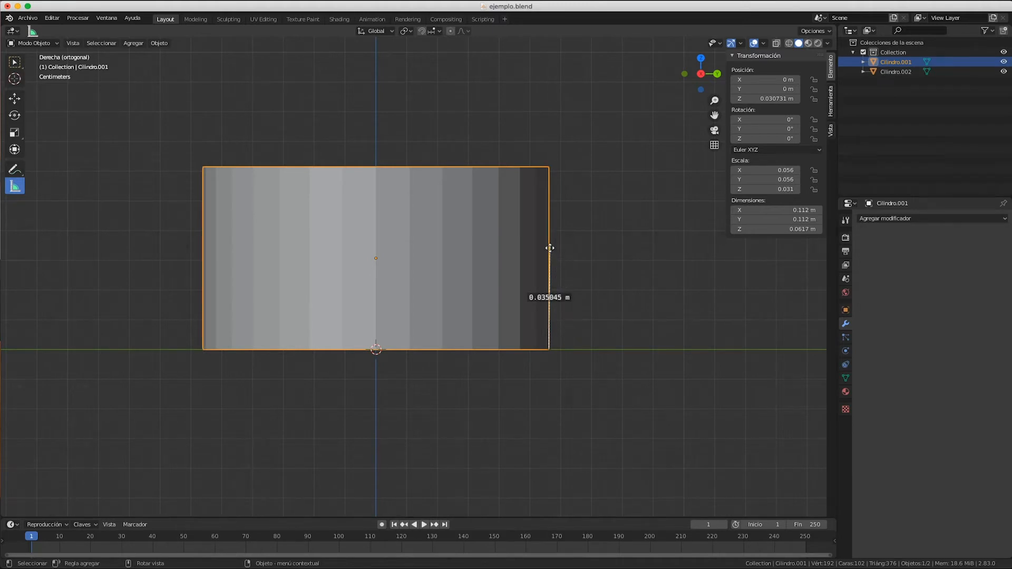
{"action": "left_click_drag", "start_coordinate": [550, 248], "coordinate": [574, 407]}
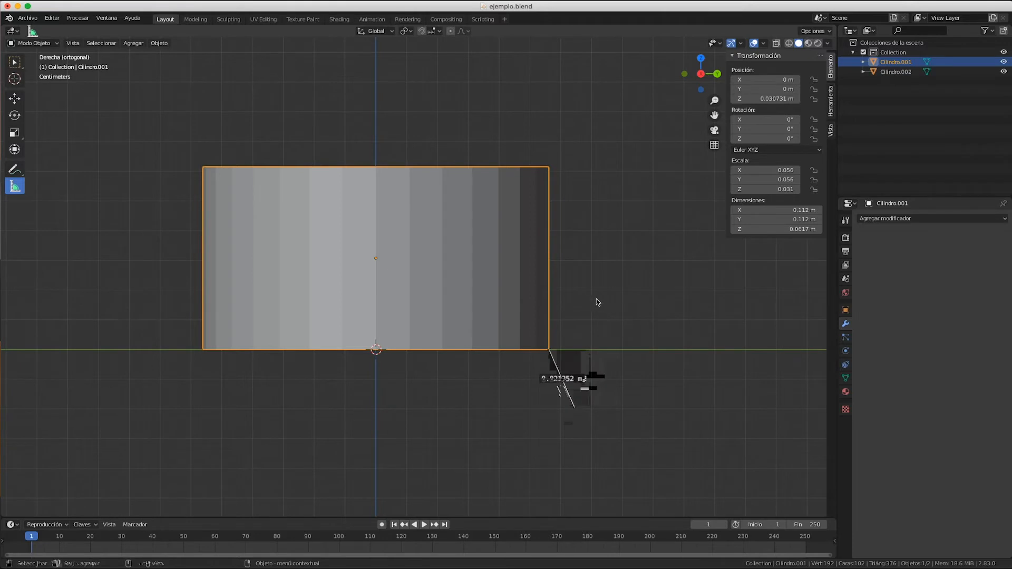
{"action": "key", "text": "Delete"}
{"action": "key", "text": "KP_5"}
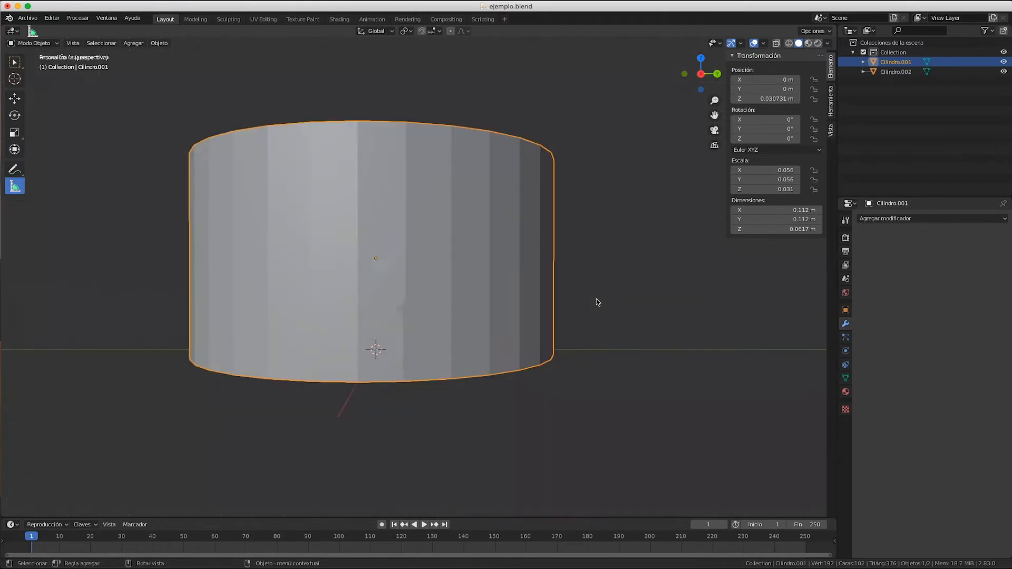
Align the spare cylinder with the container along X, at about X 0 m, and scale it uniformly to about 0.127 × 0.127 × 0.102 m.
{"action": "left_click", "coordinate": [717, 74]}
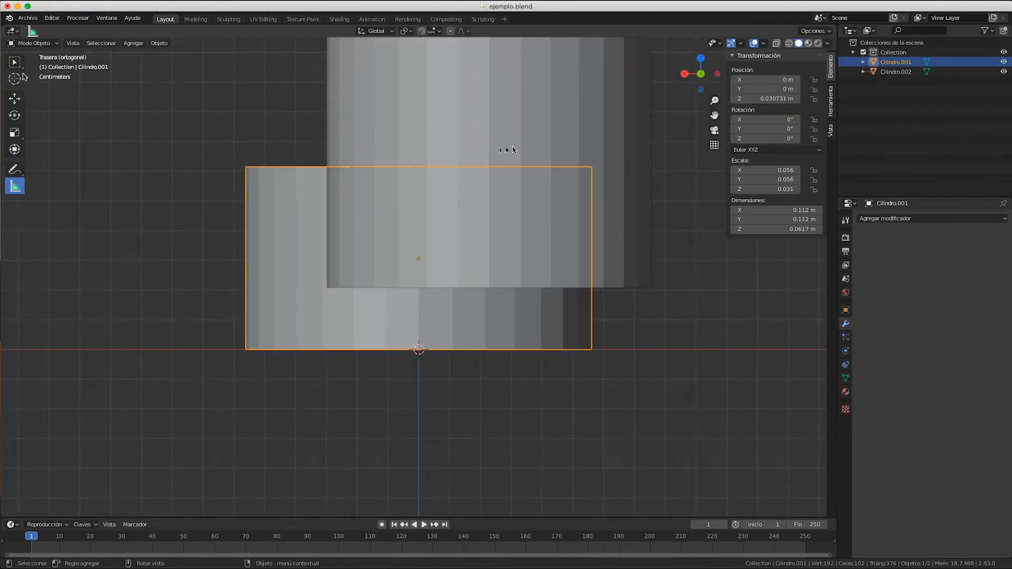
{"action": "left_click", "coordinate": [14, 99]}
{"action": "left_click", "coordinate": [382, 121]}
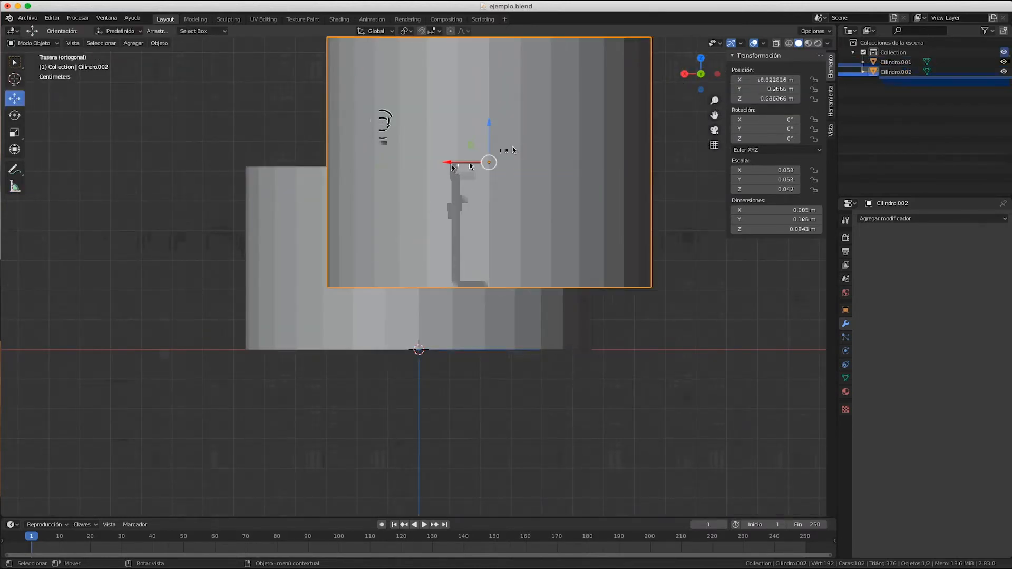
{"action": "left_click_drag", "start_coordinate": [446, 165], "coordinate": [379, 163]}
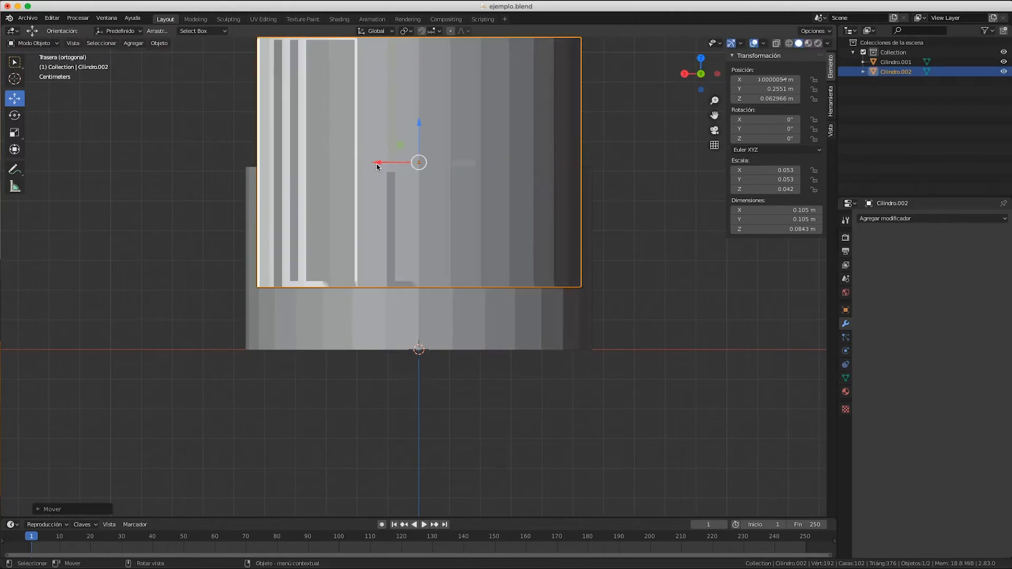
{"action": "left_click", "coordinate": [14, 134]}
{"action": "left_click_drag", "start_coordinate": [405, 204], "coordinate": [383, 213]}
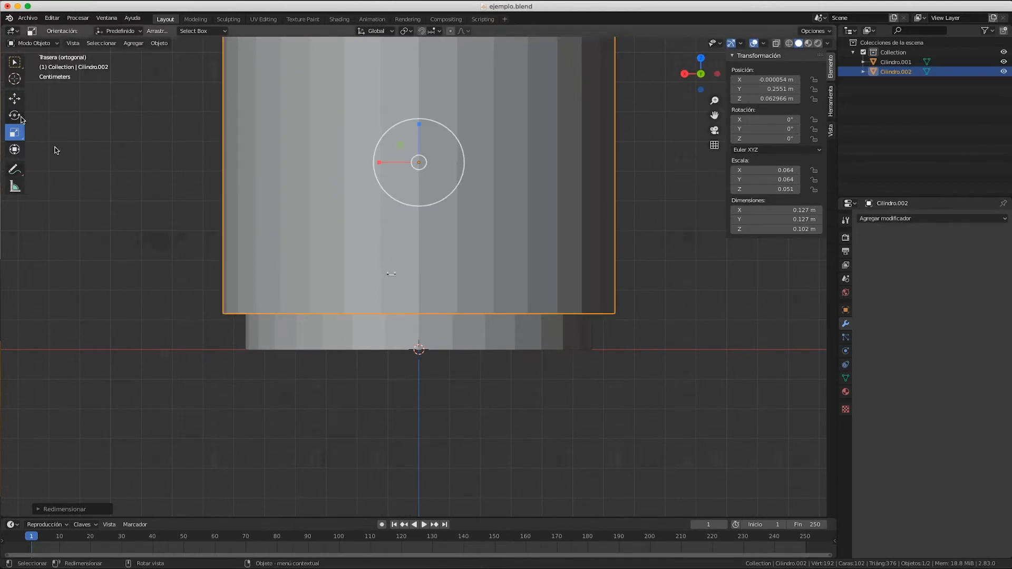
In the right orthographic view, move the enlarged spare cylinder along Y to about 0 m, centring it over the container.
{"action": "left_click", "coordinate": [685, 74]}
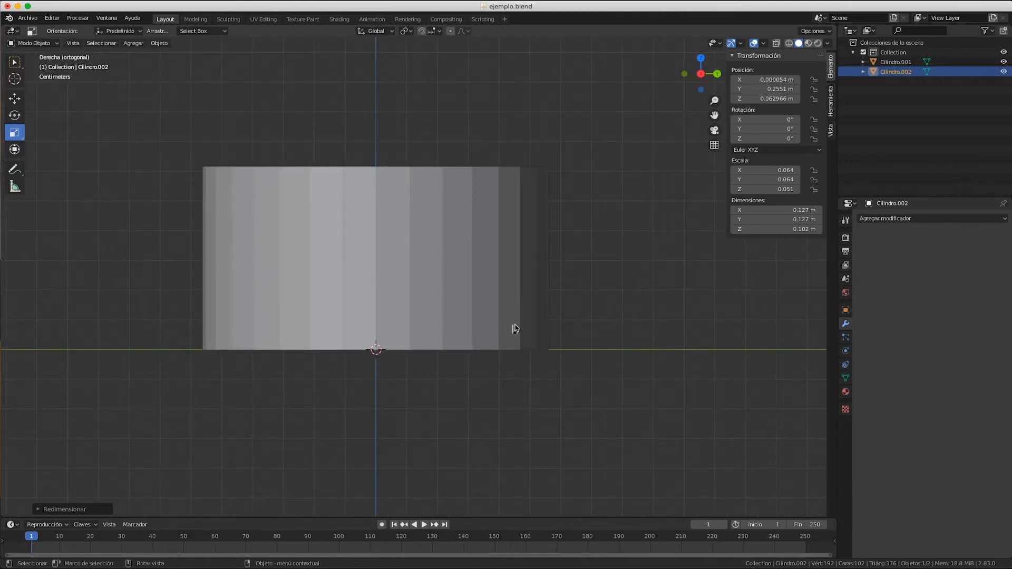
{"action": "scroll", "coordinate": [492, 289], "scroll_direction": "down", "scroll_amount": 7}
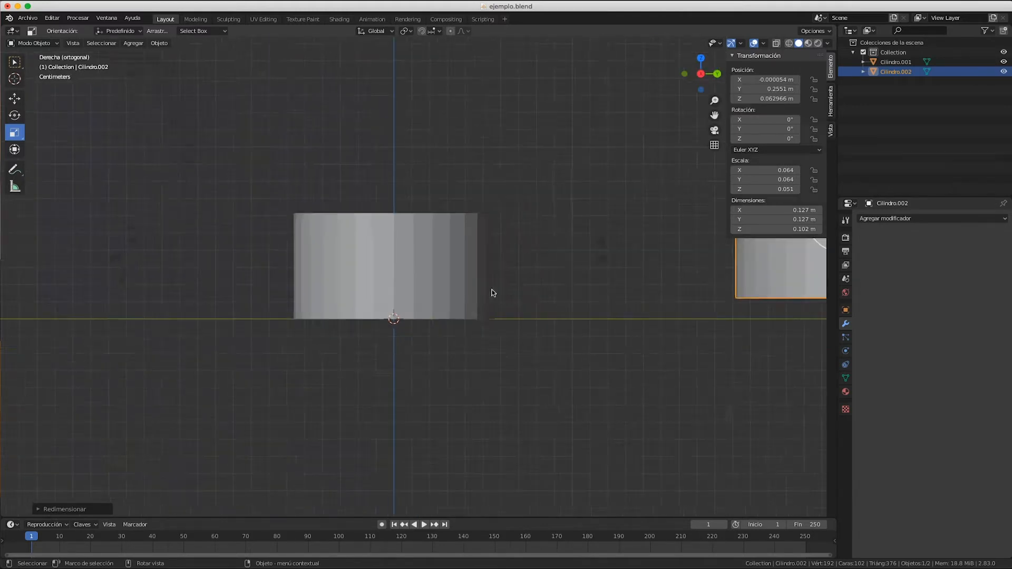
{"action": "left_click", "coordinate": [13, 105]}
{"action": "left_click_drag", "start_coordinate": [668, 246], "coordinate": [445, 280]}
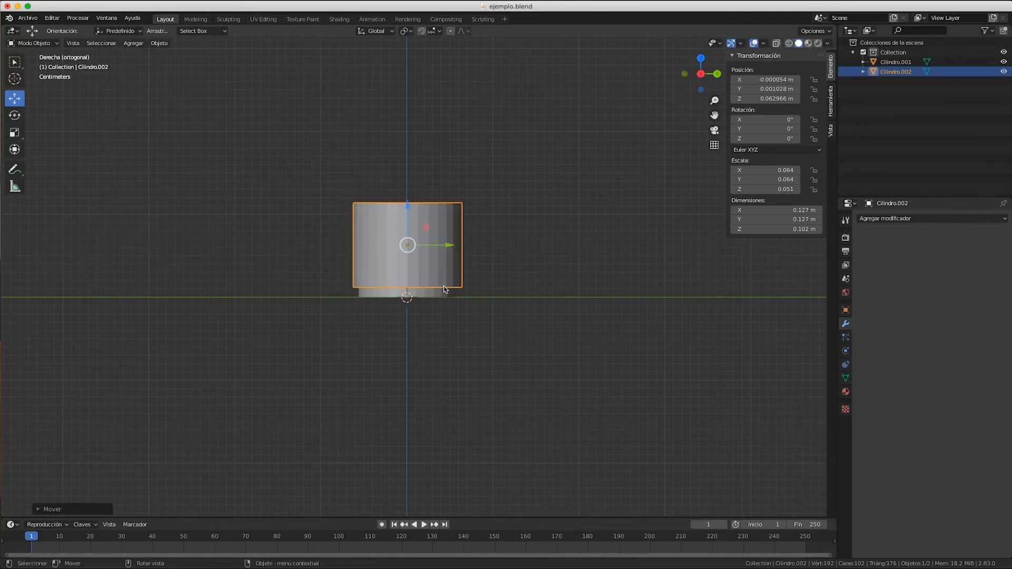
{"action": "scroll", "coordinate": [436, 286], "scroll_direction": "up", "scroll_amount": 7}
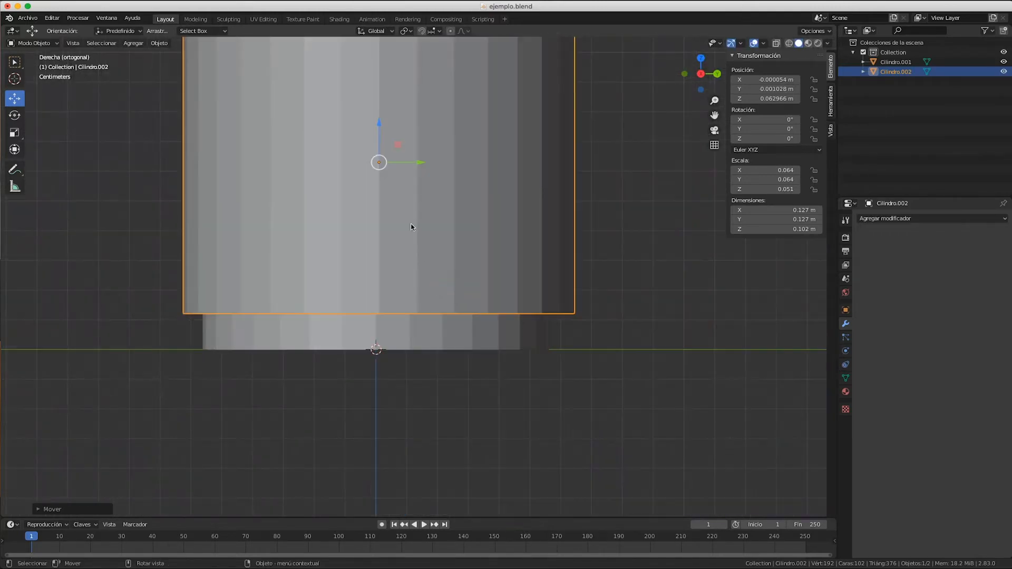
{"action": "left_click_drag", "start_coordinate": [414, 162], "coordinate": [412, 164]}
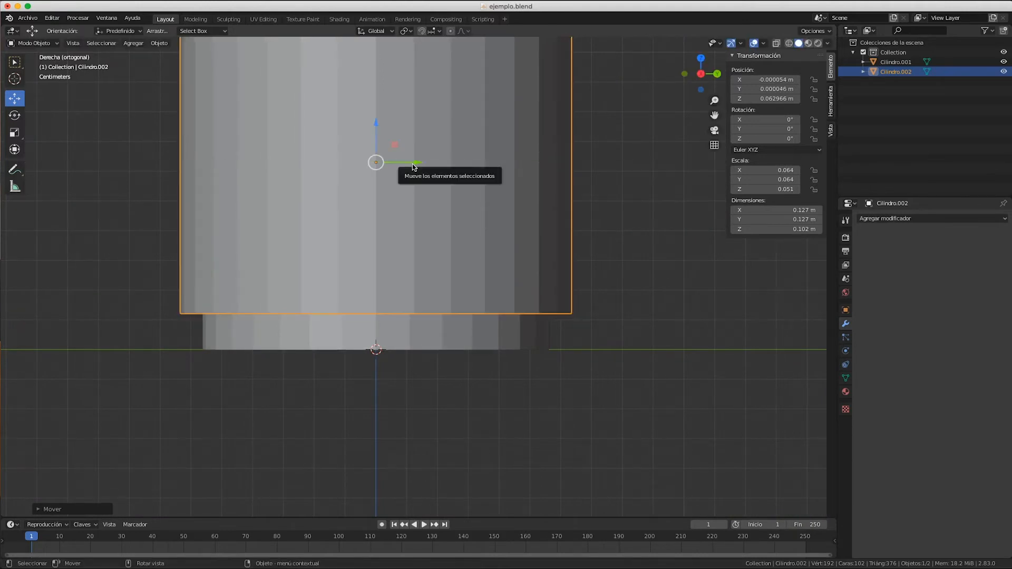
Tilt the spare cylinder about 5.4° around X and raise it along Z to about 0.066 m.
{"action": "left_click", "coordinate": [15, 114]}
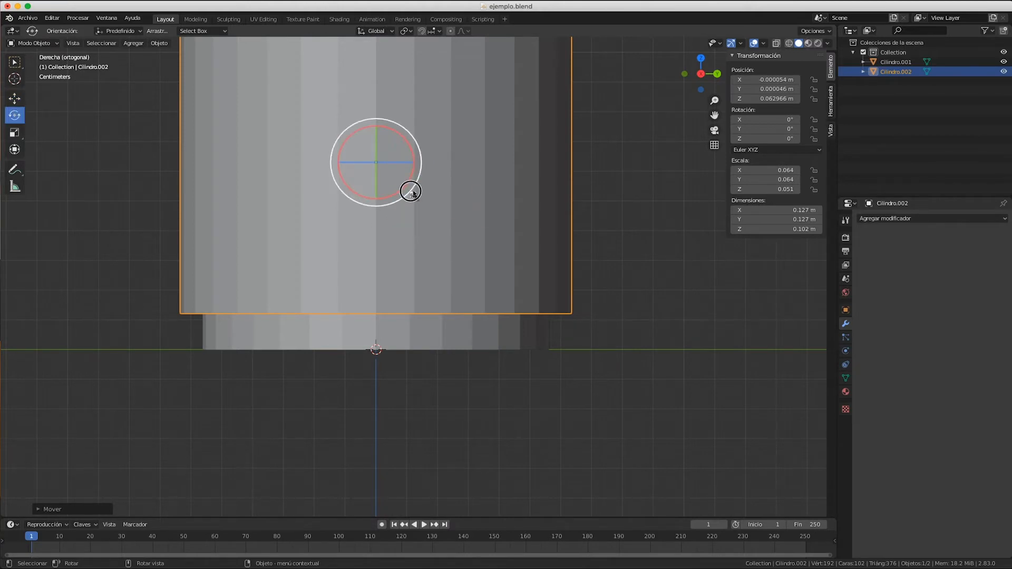
{"action": "left_click_drag", "start_coordinate": [409, 190], "coordinate": [413, 177]}
{"action": "left_click", "coordinate": [15, 98]}
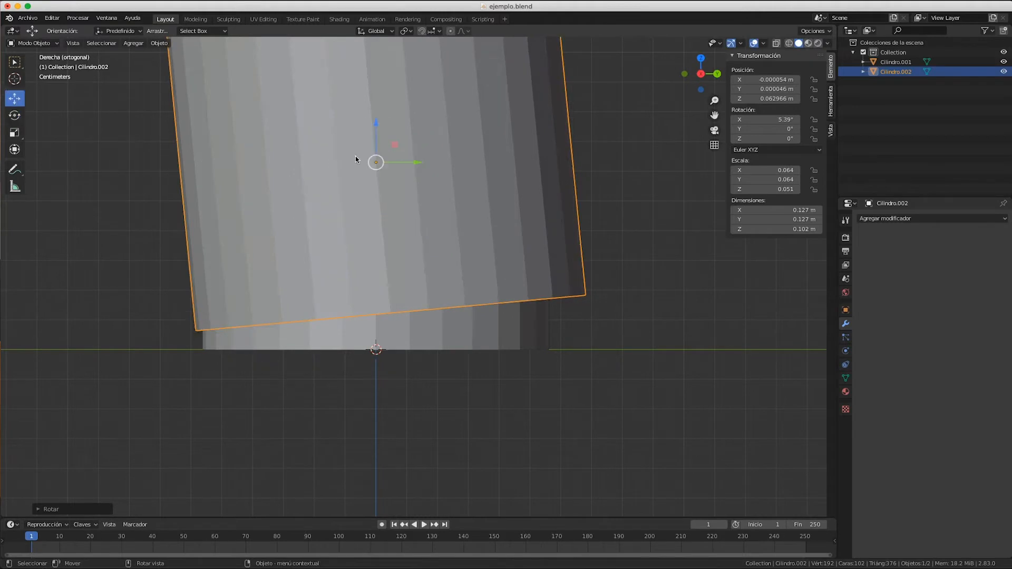
{"action": "left_click_drag", "start_coordinate": [379, 134], "coordinate": [378, 126]}
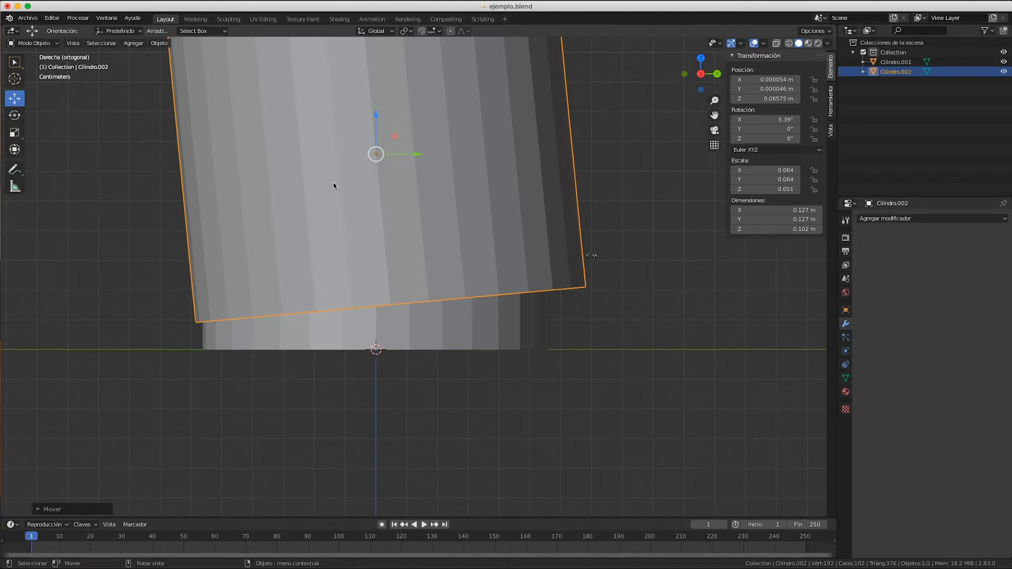
Adjust the spare cylinder's tilt to about 8.8° around X and reposition it to about Y -0.008 m, Z 0.068 m.
{"action": "left_click", "coordinate": [15, 120]}
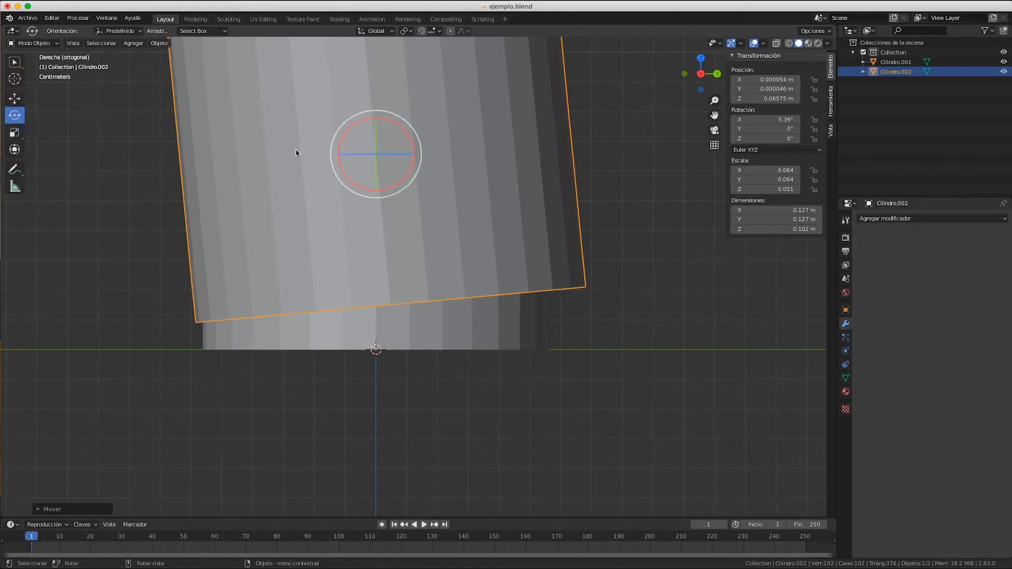
{"action": "left_click_drag", "start_coordinate": [413, 178], "coordinate": [350, 119]}
{"action": "left_click", "coordinate": [15, 100]}
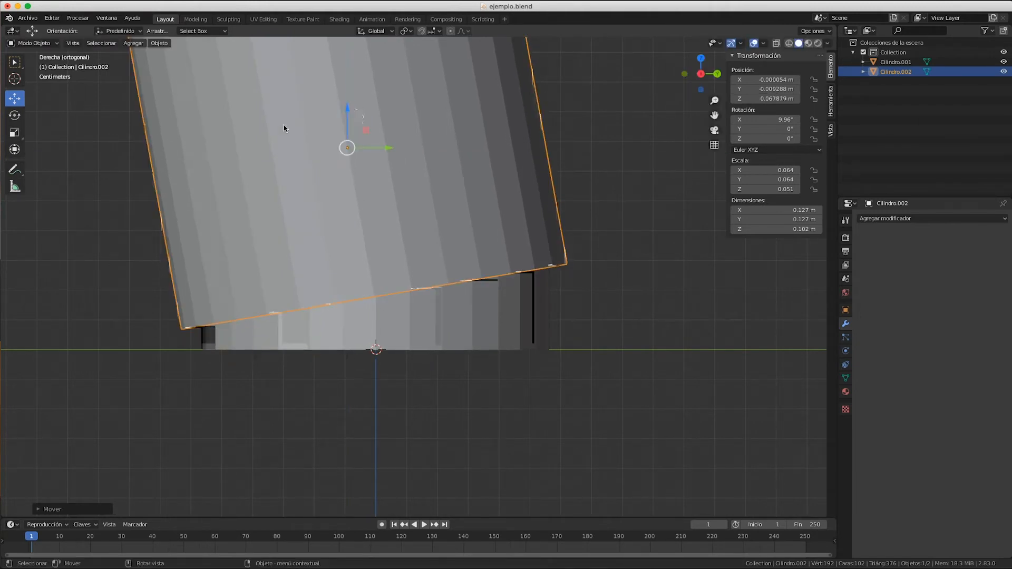
{"action": "left_click", "coordinate": [23, 112]}
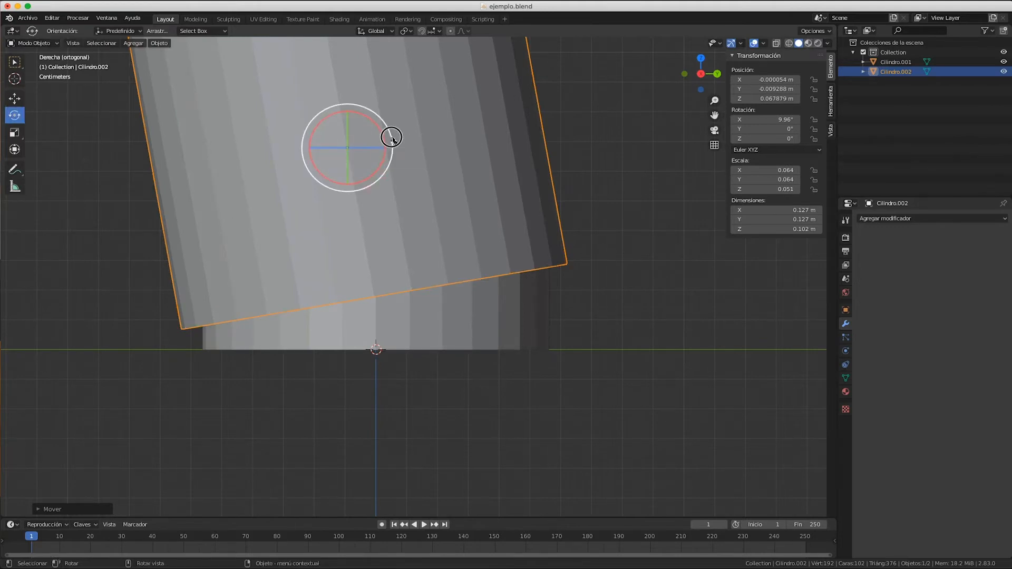
{"action": "left_click_drag", "start_coordinate": [391, 137], "coordinate": [350, 120]}
{"action": "left_click", "coordinate": [14, 98]}
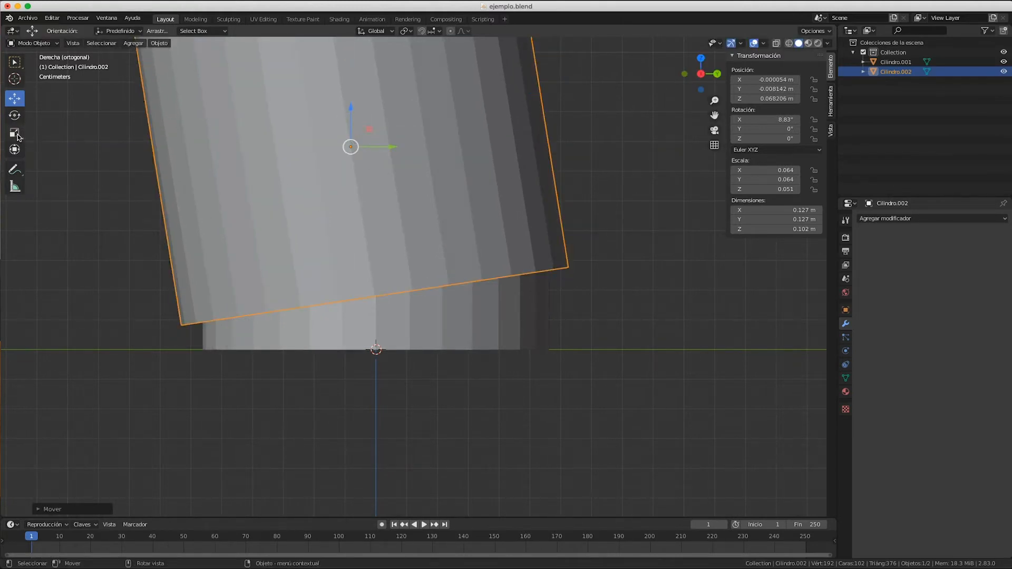
Measure the vertical distance from the container's base to the tilted cylinder's underside at the negative-Y edge.
{"action": "left_click", "coordinate": [15, 186]}
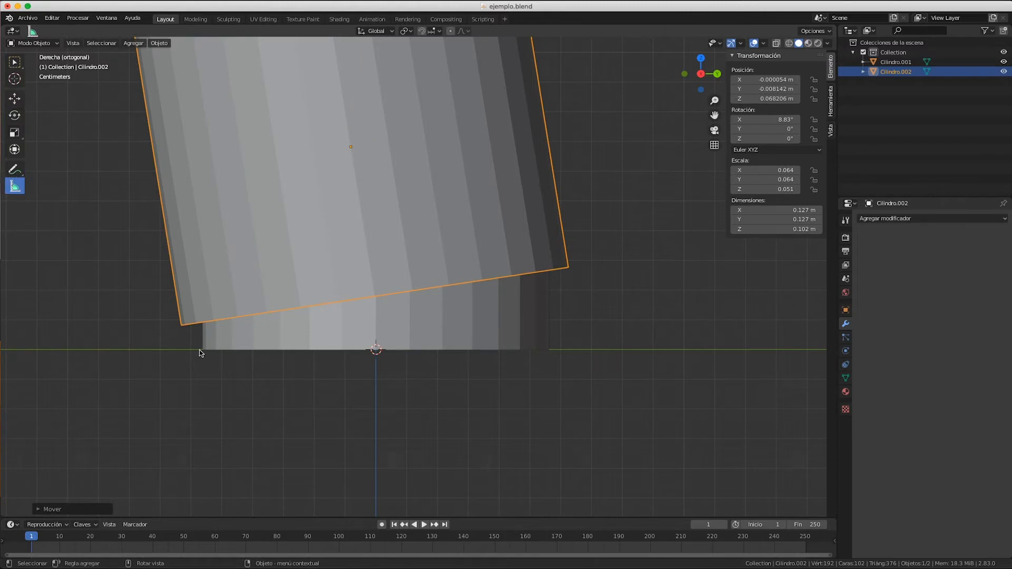
{"action": "left_click_drag", "start_coordinate": [200, 349], "coordinate": [202, 324]}
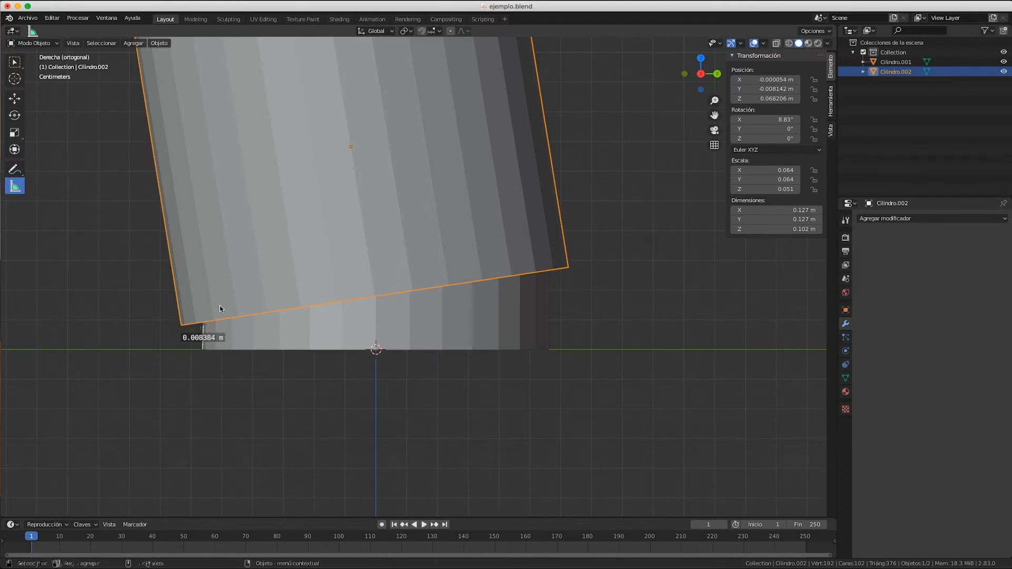
{"action": "left_click", "coordinate": [15, 98]}
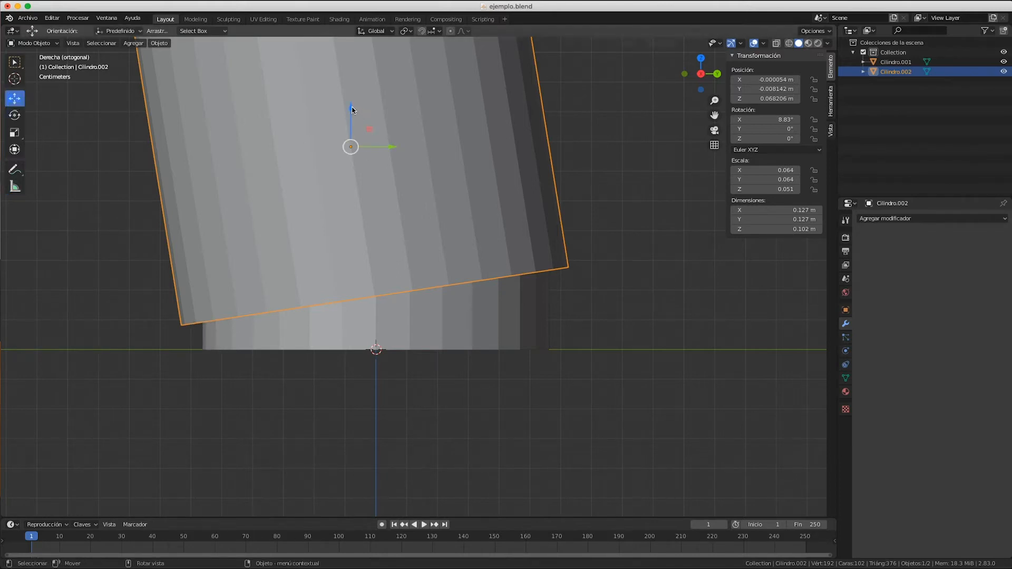
Lower the tilted cylinder along Z to about 0.067 m, measuring its underside height at the negative-Y edge between moves.
{"action": "left_click_drag", "start_coordinate": [352, 110], "coordinate": [352, 110]}
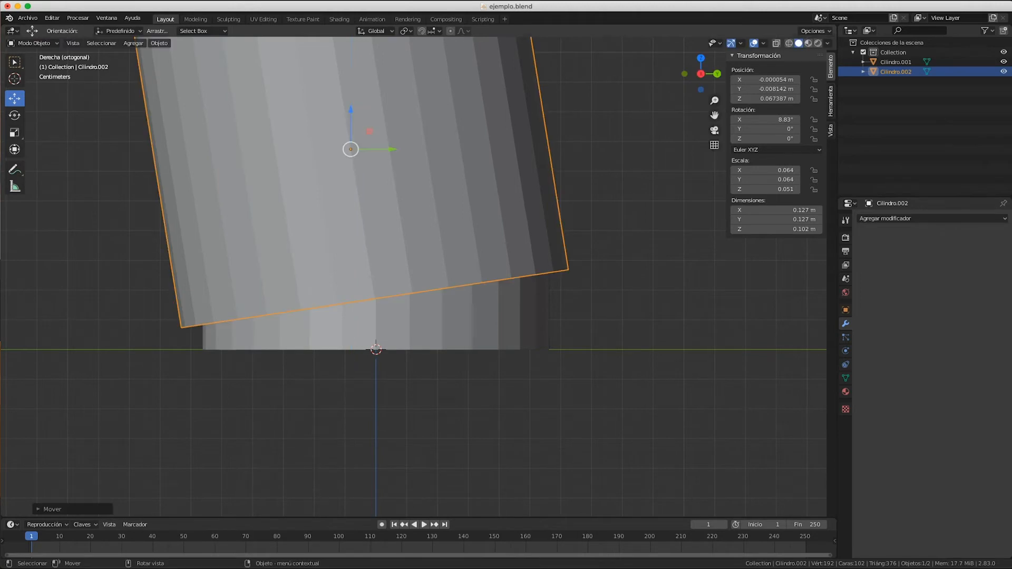
{"action": "left_click", "coordinate": [15, 186]}
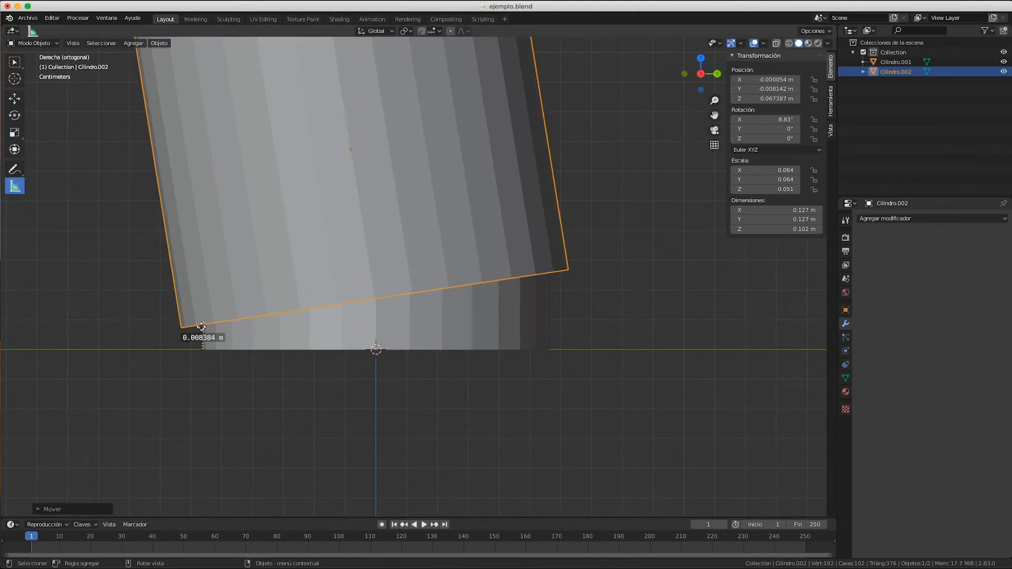
{"action": "left_click_drag", "start_coordinate": [201, 326], "coordinate": [206, 329]}
{"action": "left_click", "coordinate": [15, 100]}
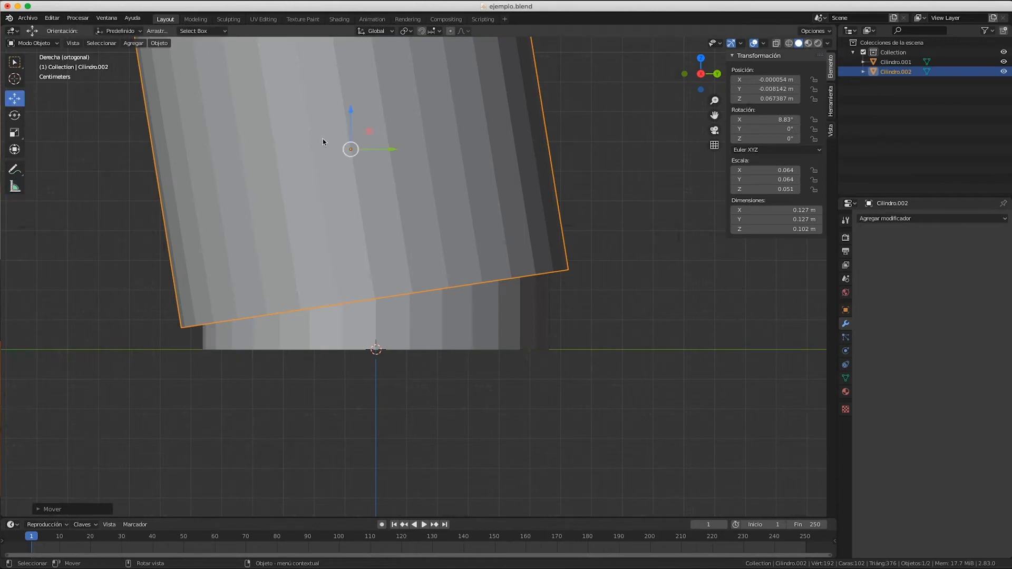
{"action": "left_click_drag", "start_coordinate": [353, 111], "coordinate": [352, 113]}
Measure the height from the container's base to the tilted cylinder's underside at the negative-Y and positive-Y edges.
{"action": "left_click", "coordinate": [15, 186]}
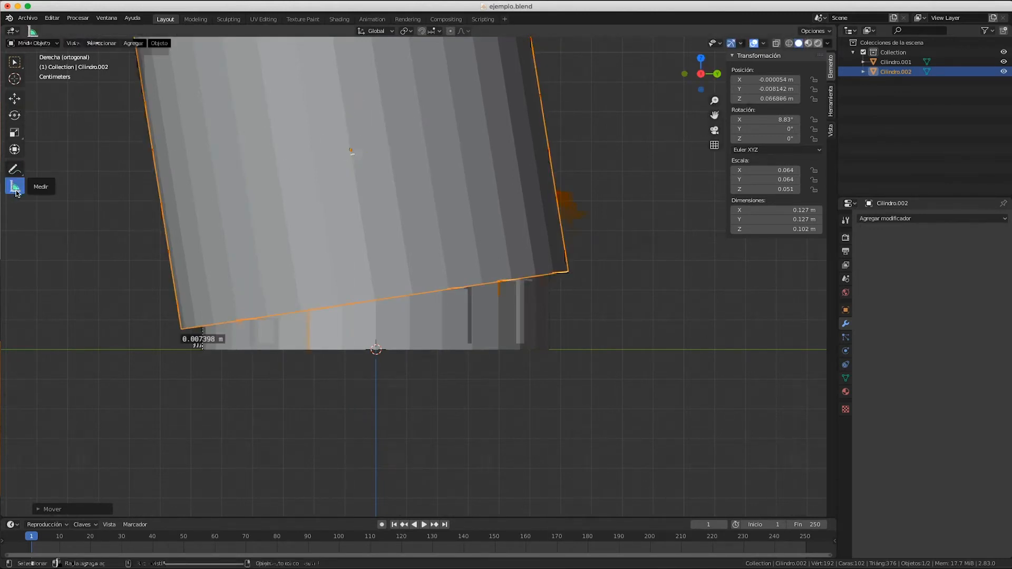
{"action": "left_click_drag", "start_coordinate": [207, 350], "coordinate": [549, 350]}
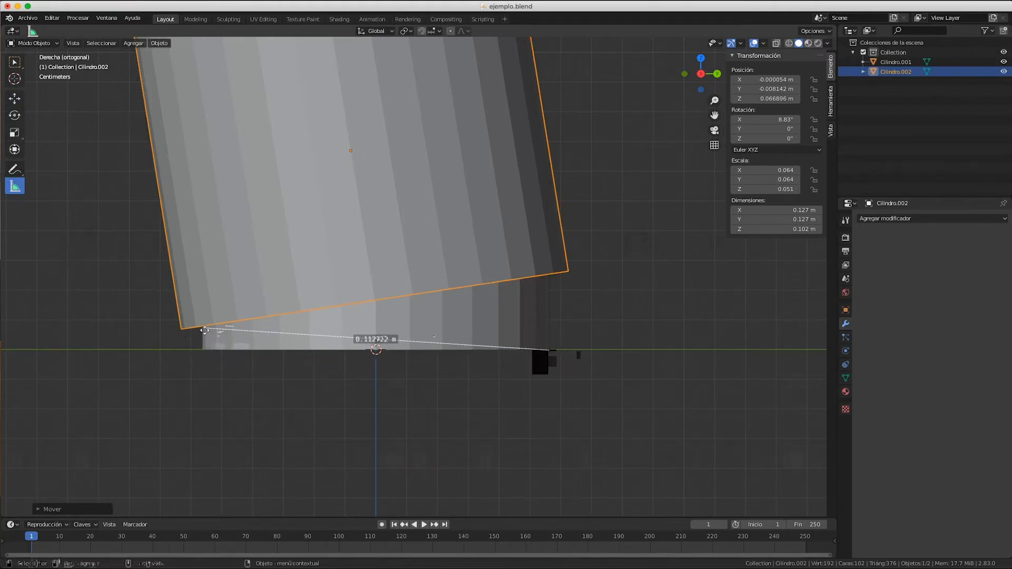
{"action": "left_click_drag", "start_coordinate": [204, 331], "coordinate": [553, 247]}
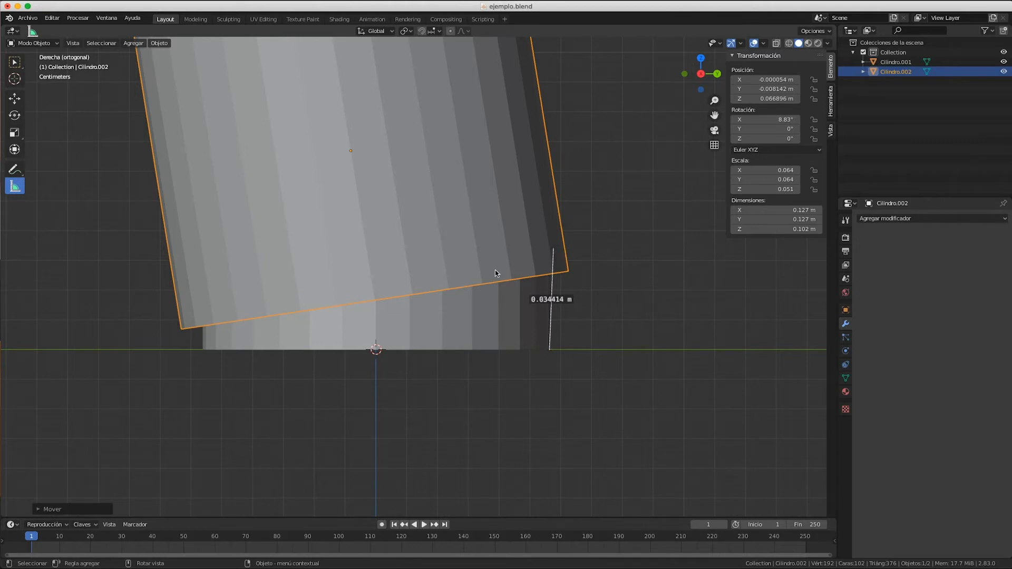
Increase the spare cylinder's tilt to 15° around X and reposition it to about Y -0.013 m, Z 0.071 m.
{"action": "left_click", "coordinate": [11, 117]}
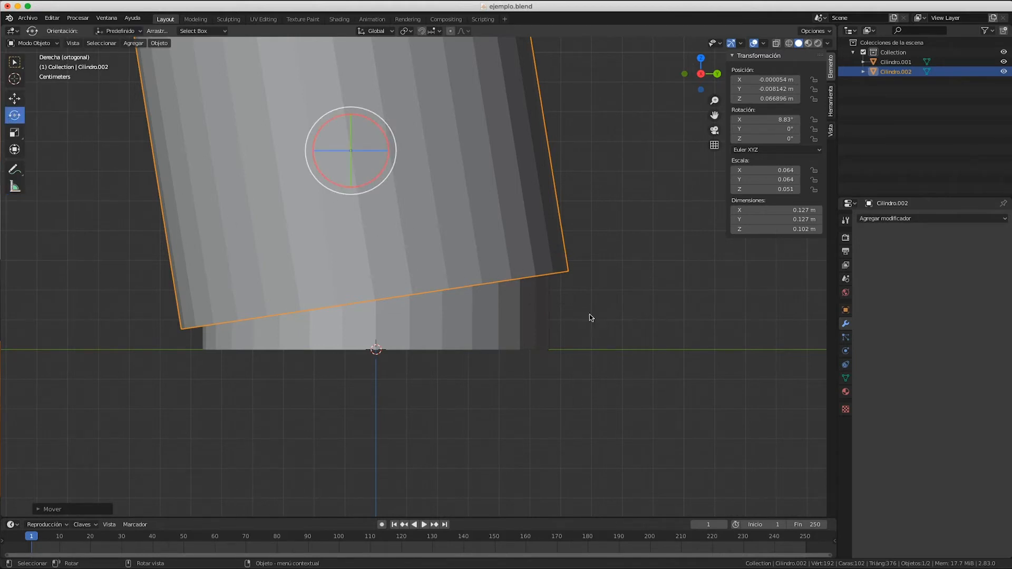
{"action": "left_click_drag", "start_coordinate": [327, 188], "coordinate": [331, 190]}
{"action": "left_click", "coordinate": [14, 98]}
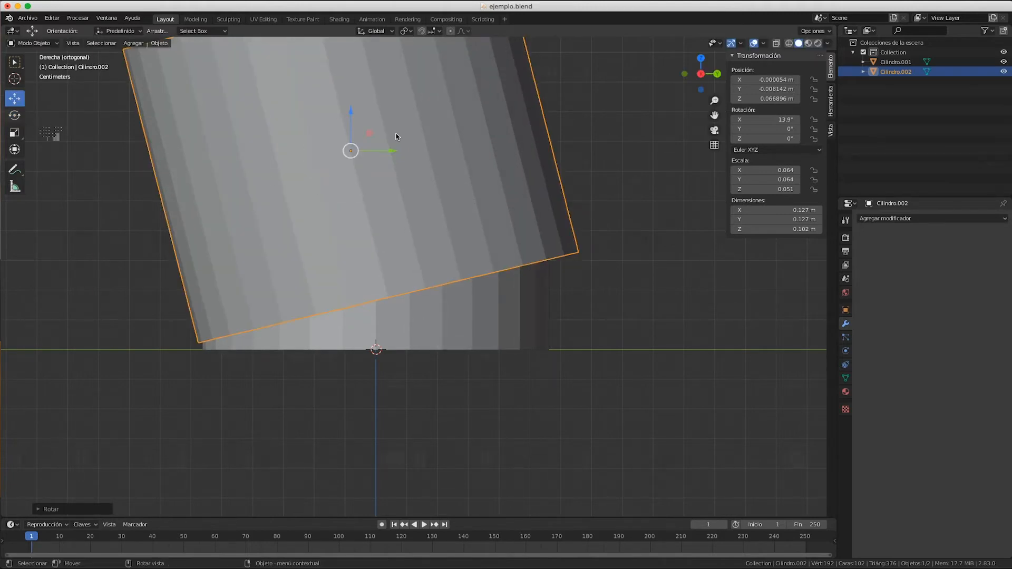
{"action": "left_click_drag", "start_coordinate": [351, 131], "coordinate": [352, 116]}
{"action": "left_click", "coordinate": [14, 117]}
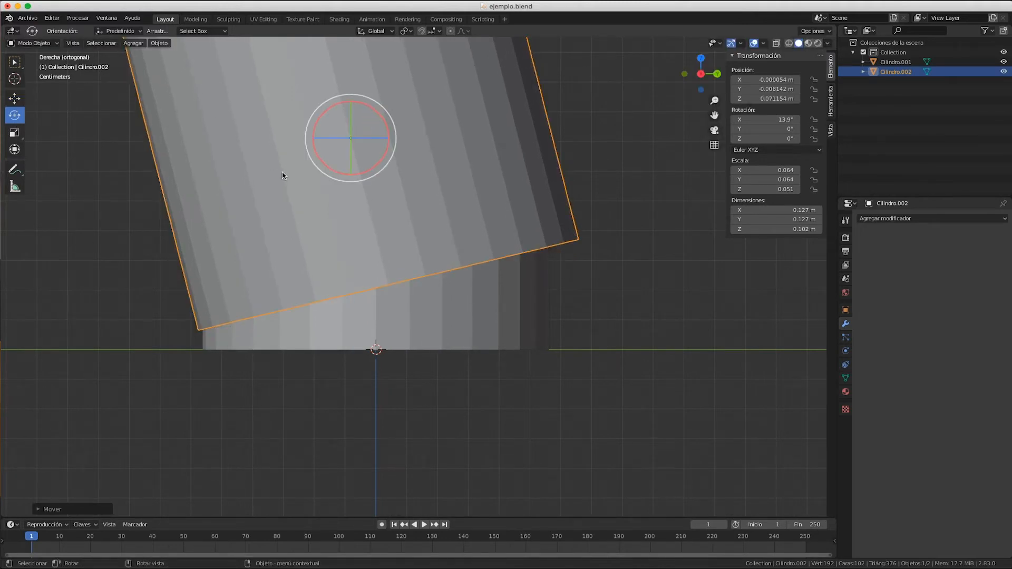
{"action": "left_click_drag", "start_coordinate": [367, 179], "coordinate": [368, 178]}
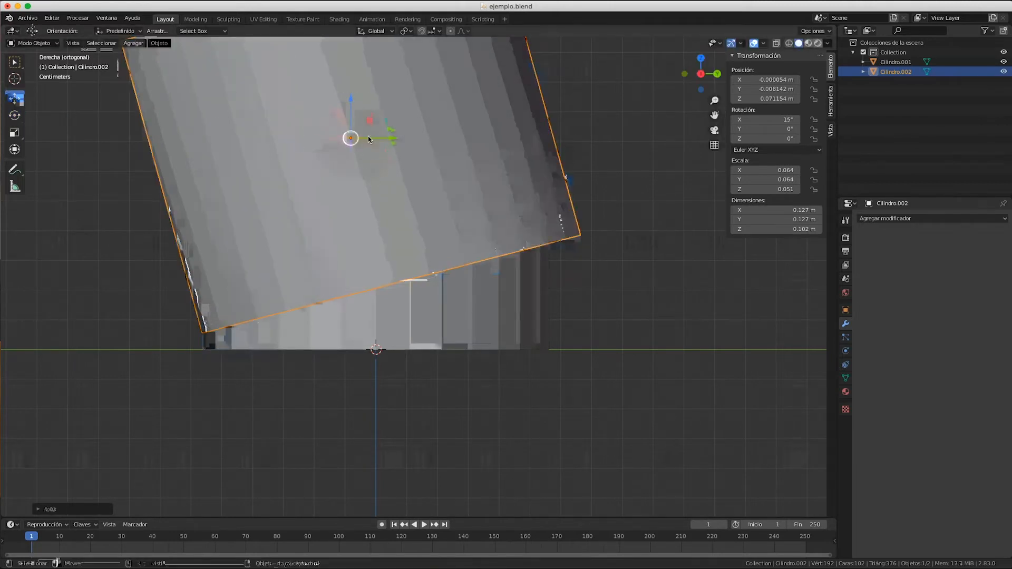
{"action": "left_click_drag", "start_coordinate": [389, 137], "coordinate": [362, 139]}
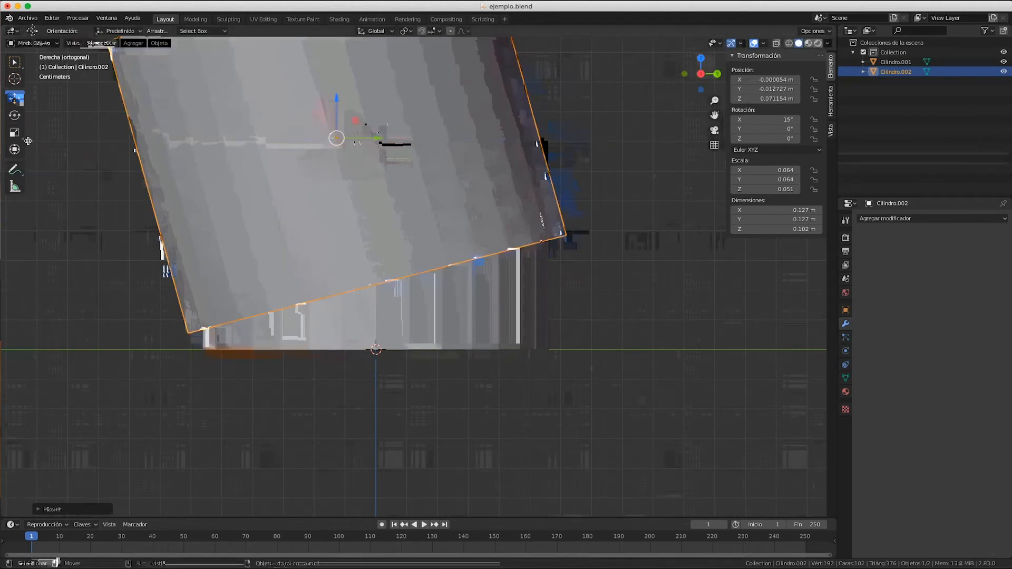
Measure the container wall's height under the 15° cutter, first at the positive-Y edge and then at the negative-Y edge.
{"action": "left_click", "coordinate": [15, 186]}
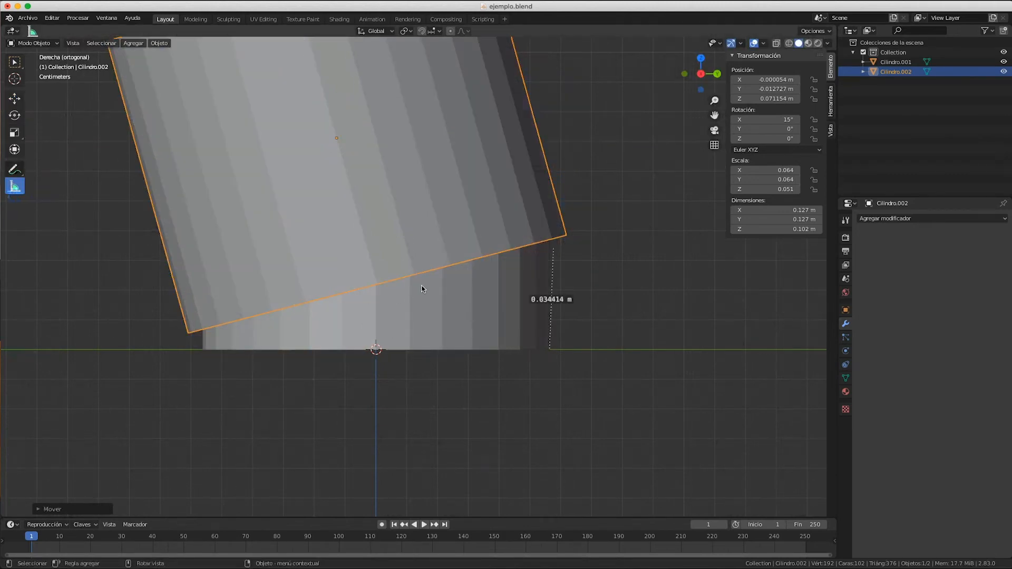
{"action": "mouse_move", "coordinate": [554, 252]}
{"action": "left_mouse_down"}
{"action": "mouse_move", "coordinate": [552, 235]}
{"action": "mouse_move", "coordinate": [542, 257]}
{"action": "left_mouse_up"}
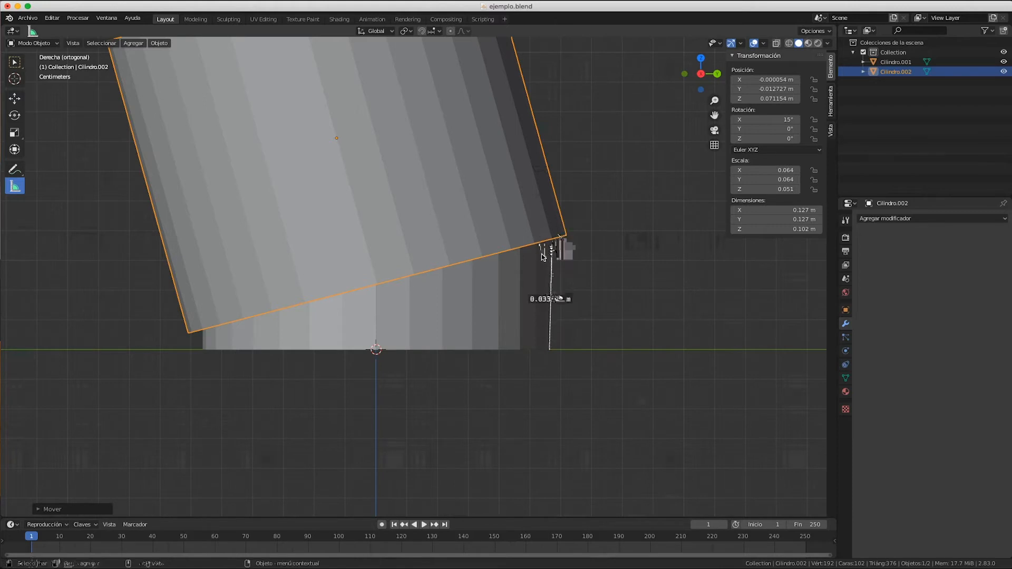
{"action": "left_click_drag", "start_coordinate": [550, 350], "coordinate": [201, 351]}
{"action": "left_click_drag", "start_coordinate": [552, 245], "coordinate": [204, 331]}
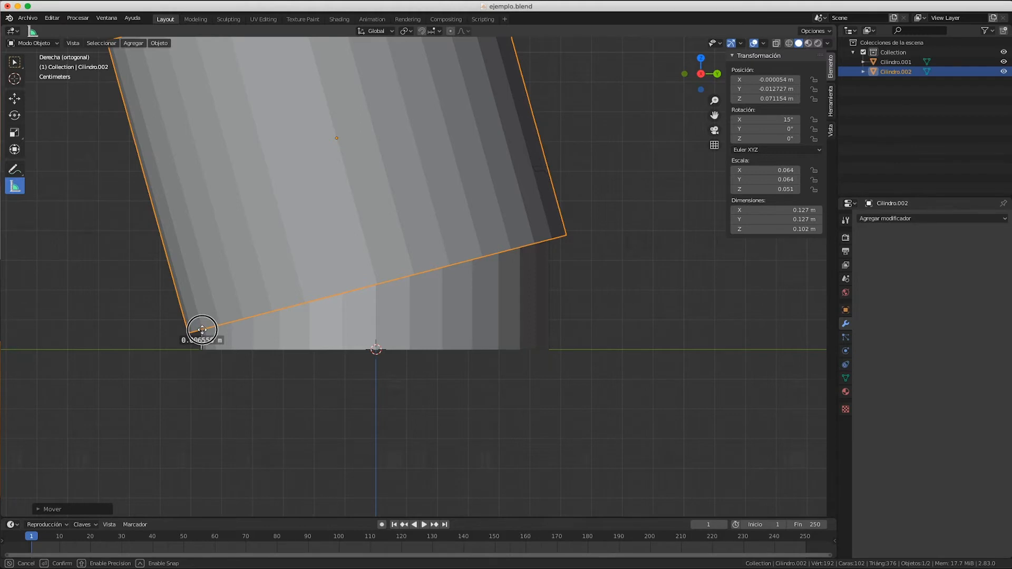
{"action": "left_click_drag", "start_coordinate": [202, 331], "coordinate": [202, 331]}
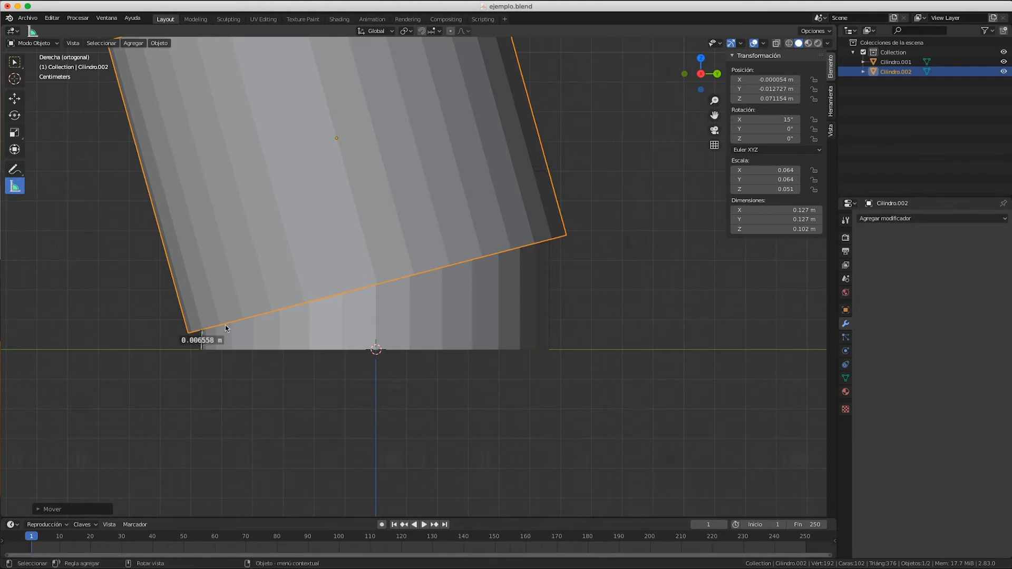
In the right orthographic view, raise the tilted cylinder slightly along Z to about 0.072 m.
{"action": "left_click", "coordinate": [14, 115]}
{"action": "middle_click_drag", "start_coordinate": [458, 163], "coordinate": [381, 134]}
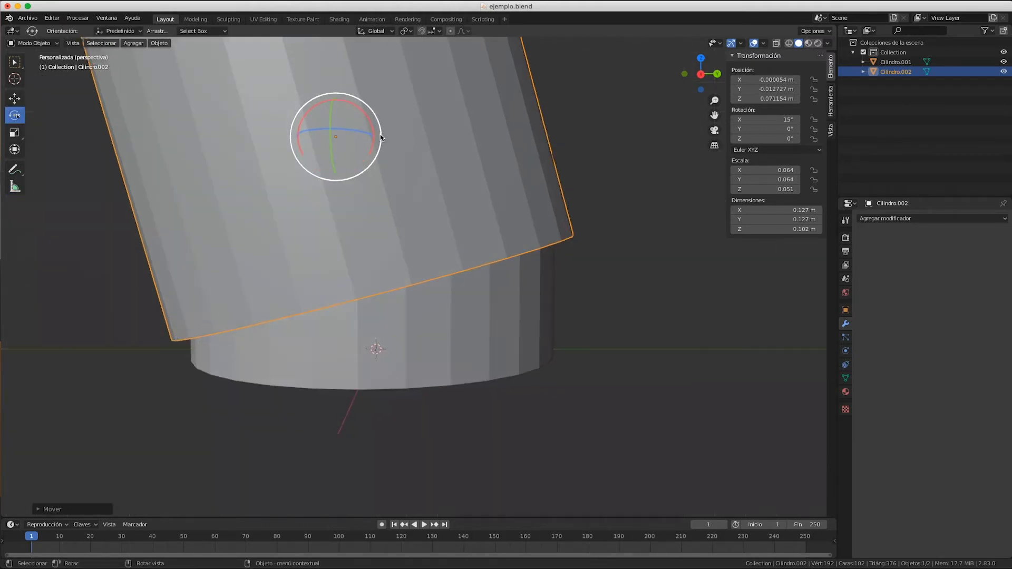
{"action": "left_click", "coordinate": [684, 73]}
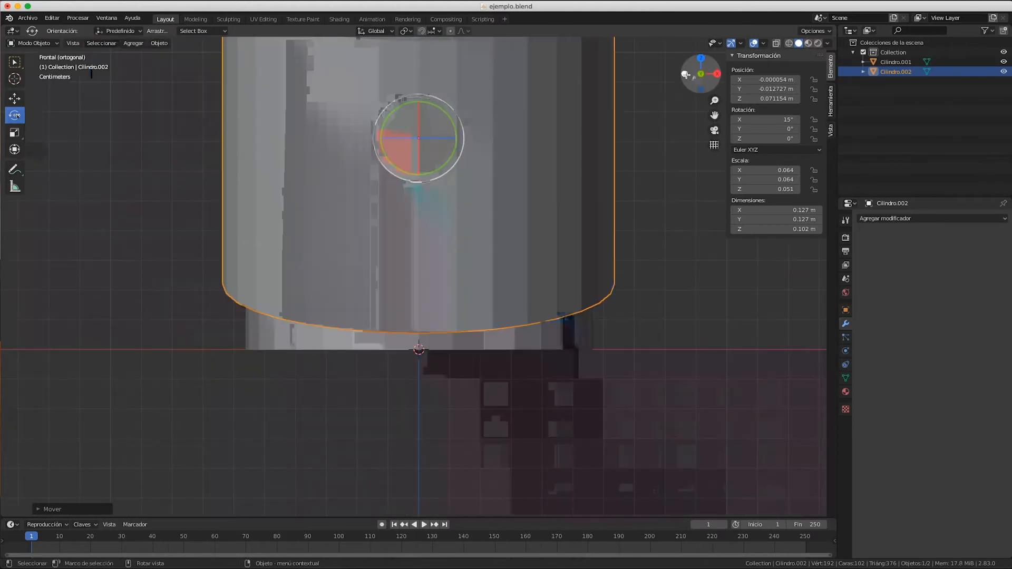
{"action": "left_click", "coordinate": [718, 73]}
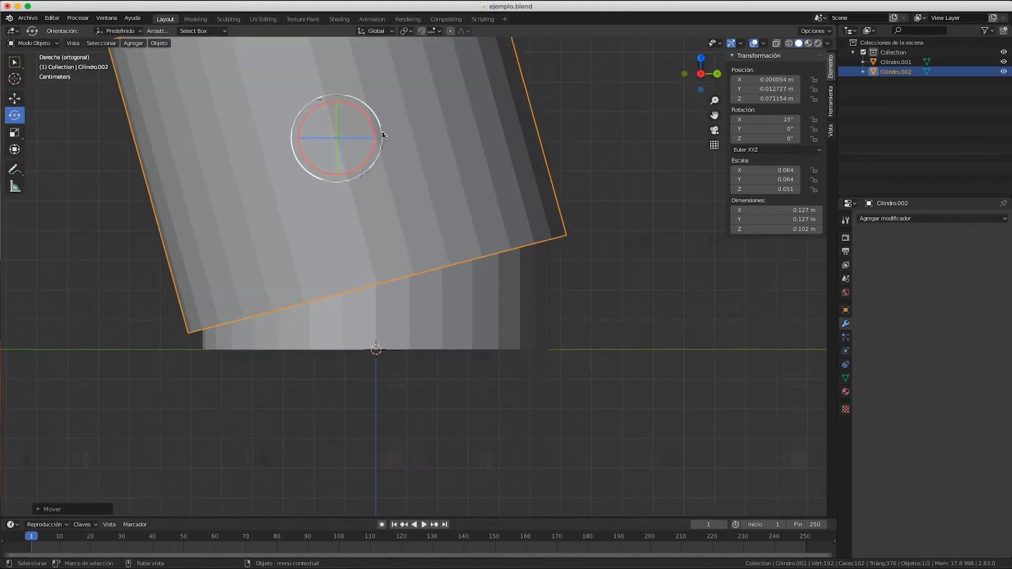
{"action": "left_click_drag", "start_coordinate": [383, 136], "coordinate": [369, 138]}
{"action": "left_click", "coordinate": [15, 98]}
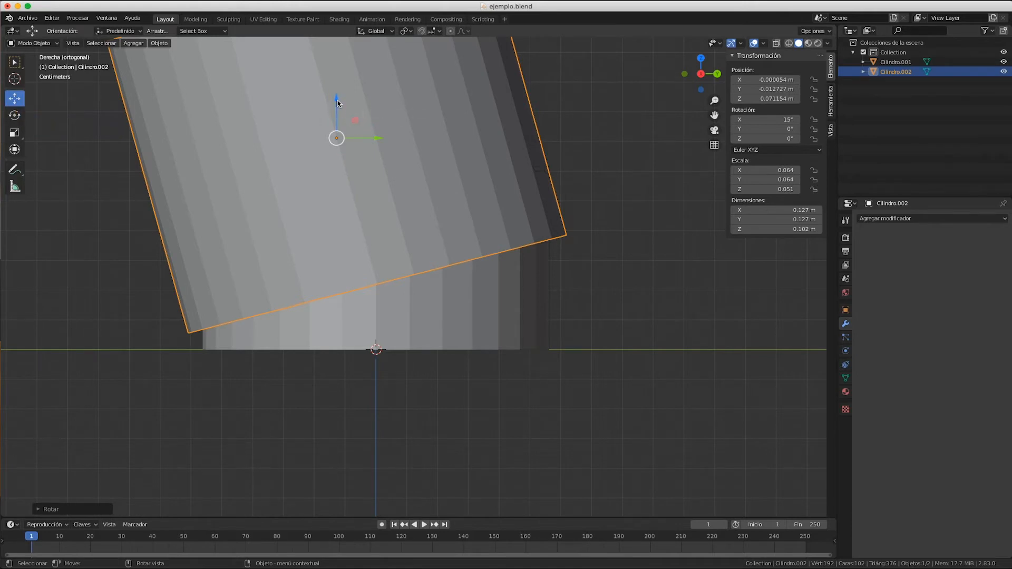
{"action": "left_click_drag", "start_coordinate": [338, 102], "coordinate": [339, 96]}
Remeasure the height below the raised cutter at both edges of the container and remove the ruler.
{"action": "left_click", "coordinate": [16, 183]}
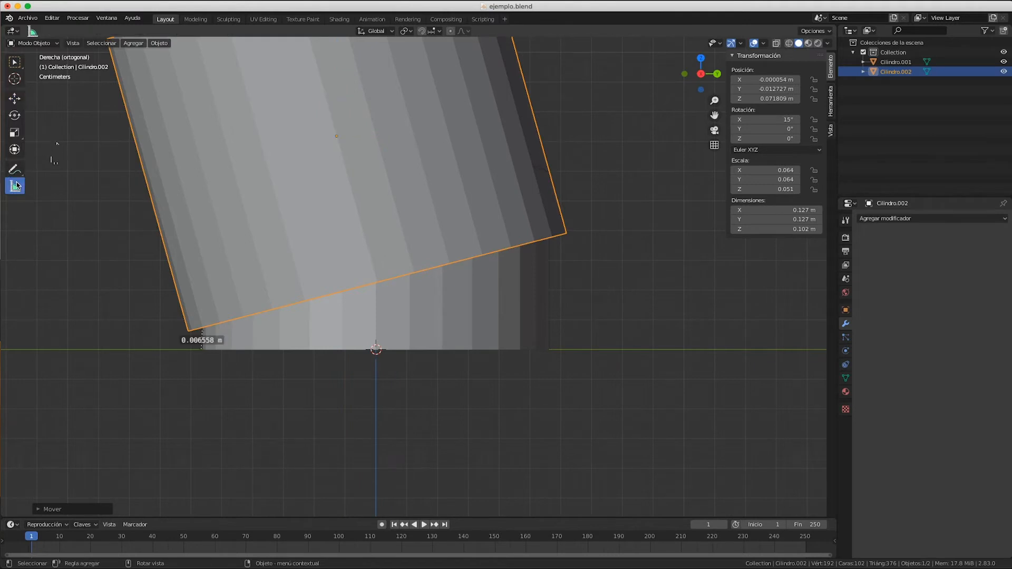
{"action": "left_click_drag", "start_coordinate": [200, 331], "coordinate": [527, 350]}
{"action": "left_click_drag", "start_coordinate": [198, 330], "coordinate": [551, 239]}
{"action": "key", "text": "Delete"}
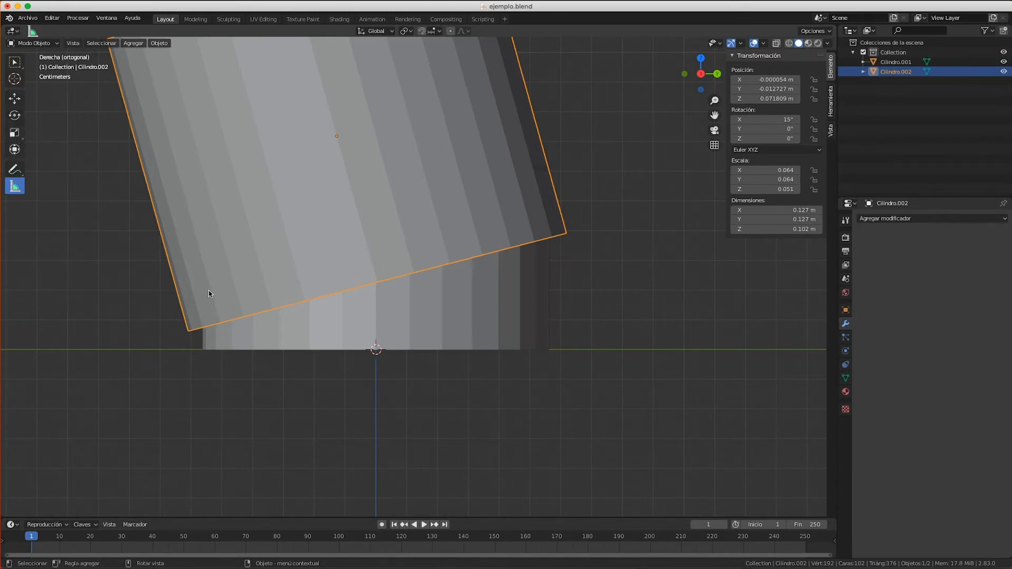
Examine from below, inside and around how the tilted cylinder overlaps the hollow container.
{"action": "scroll", "coordinate": [207, 290], "scroll_direction": "down", "scroll_amount": 3}
{"action": "scroll", "coordinate": [207, 290], "scroll_direction": "left", "scroll_amount": 8}
{"action": "scroll", "coordinate": [207, 290], "scroll_direction": "down", "scroll_amount": 10}
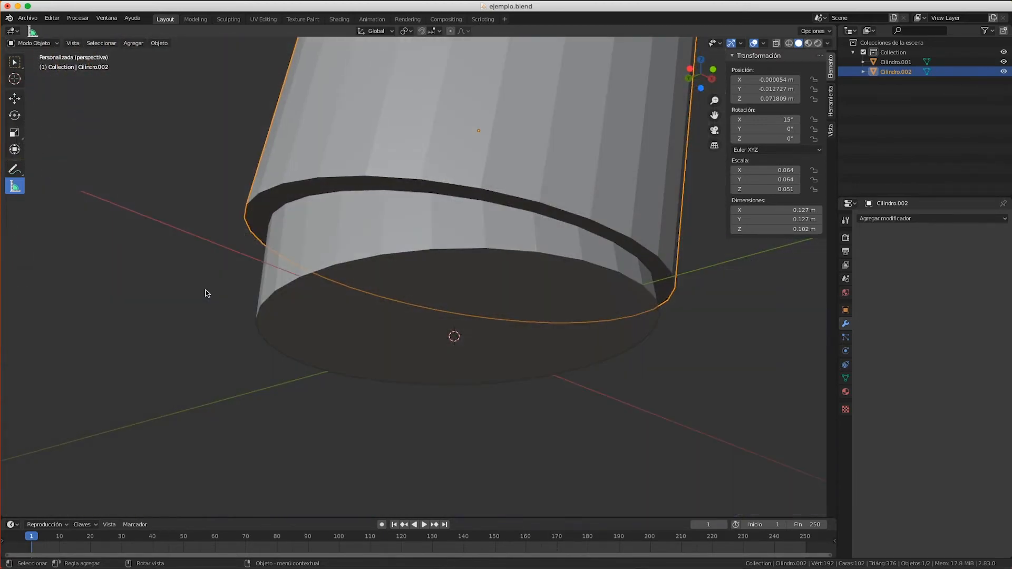
{"action": "scroll", "coordinate": [207, 290], "scroll_direction": "up", "scroll_amount": 10}
{"action": "scroll", "coordinate": [207, 290], "scroll_direction": "down", "scroll_amount": 6}
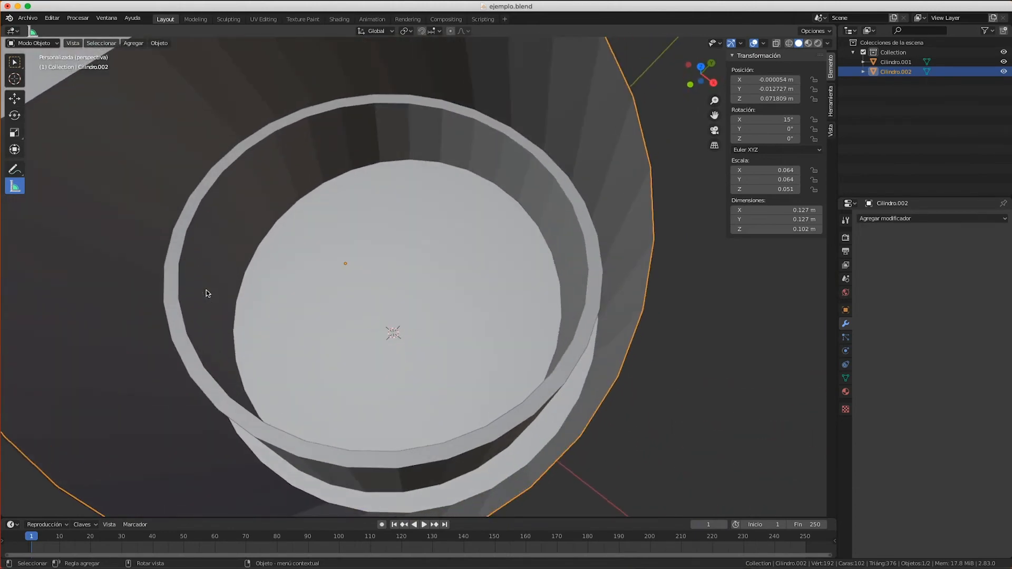
{"action": "scroll", "coordinate": [207, 290], "scroll_direction": "down", "scroll_amount": 10}
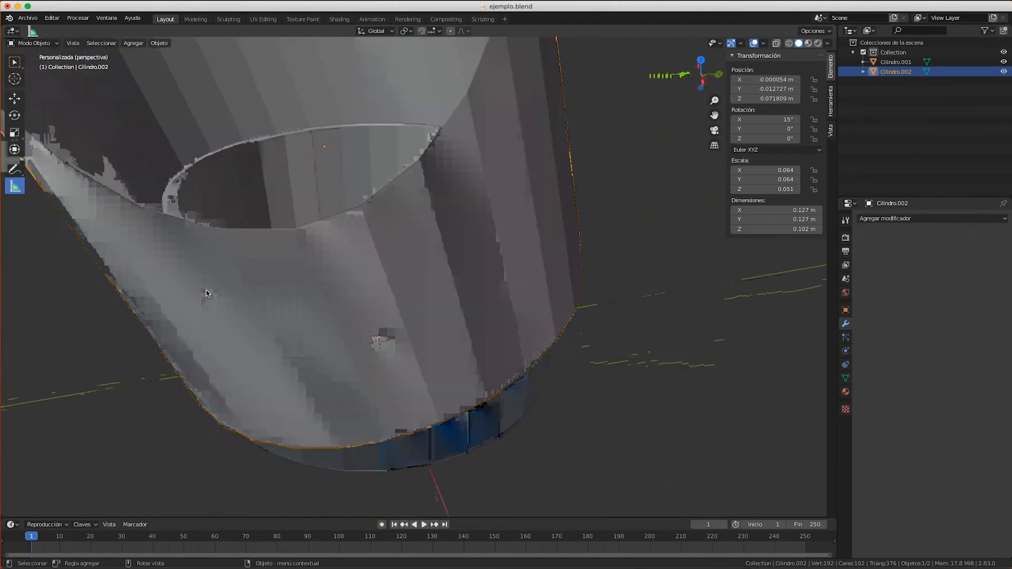
{"action": "scroll", "coordinate": [205, 291], "scroll_direction": "up", "scroll_amount": 10}
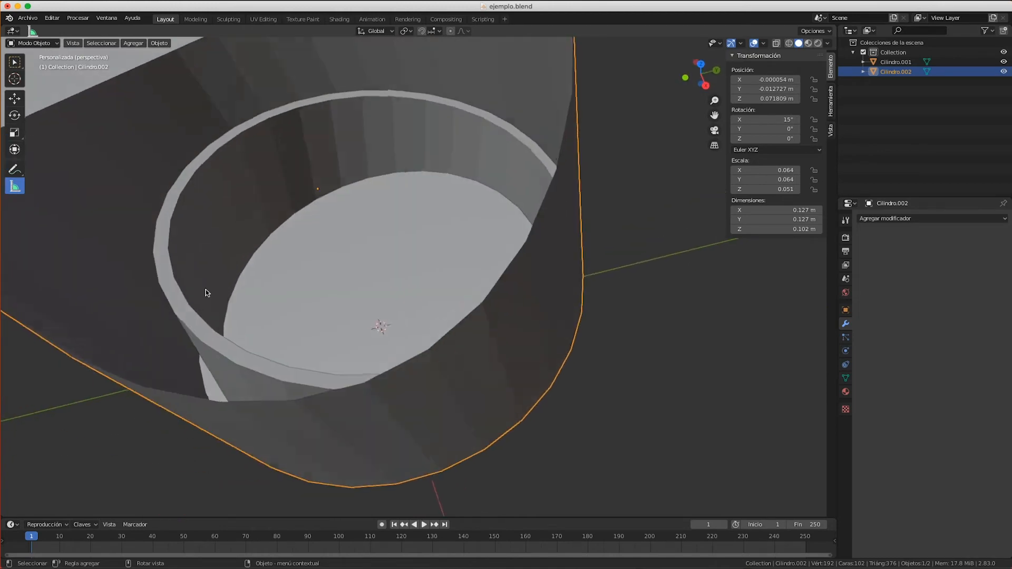
{"action": "scroll", "coordinate": [395, 237], "scroll_direction": "up", "scroll_amount": 4}
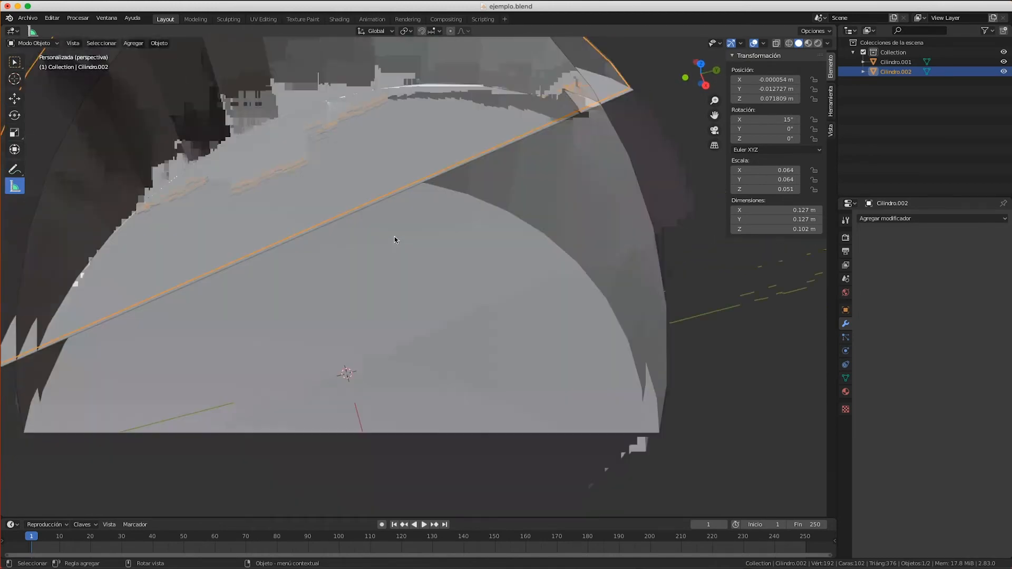
{"action": "scroll", "coordinate": [394, 248], "scroll_direction": "down", "scroll_amount": 9}
{"action": "scroll", "coordinate": [397, 255], "scroll_direction": "up", "scroll_amount": 8}
{"action": "scroll", "coordinate": [343, 234], "scroll_direction": "down", "scroll_amount": 5}
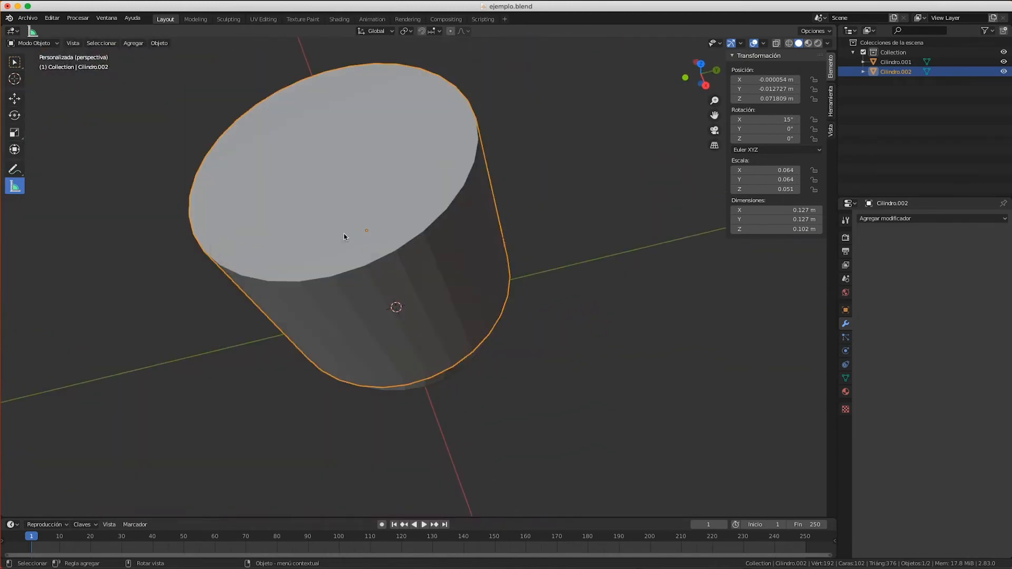
{"action": "scroll", "coordinate": [353, 263], "scroll_direction": "left", "scroll_amount": 5}
{"action": "scroll", "coordinate": [353, 263], "scroll_direction": "down", "scroll_amount": 10}
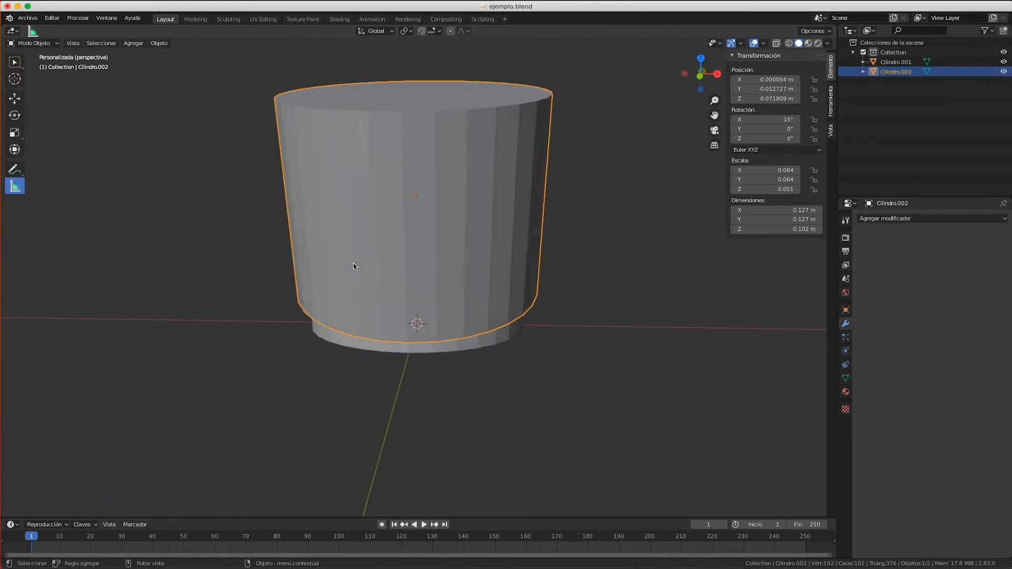
{"action": "scroll", "coordinate": [353, 263], "scroll_direction": "left", "scroll_amount": 5}
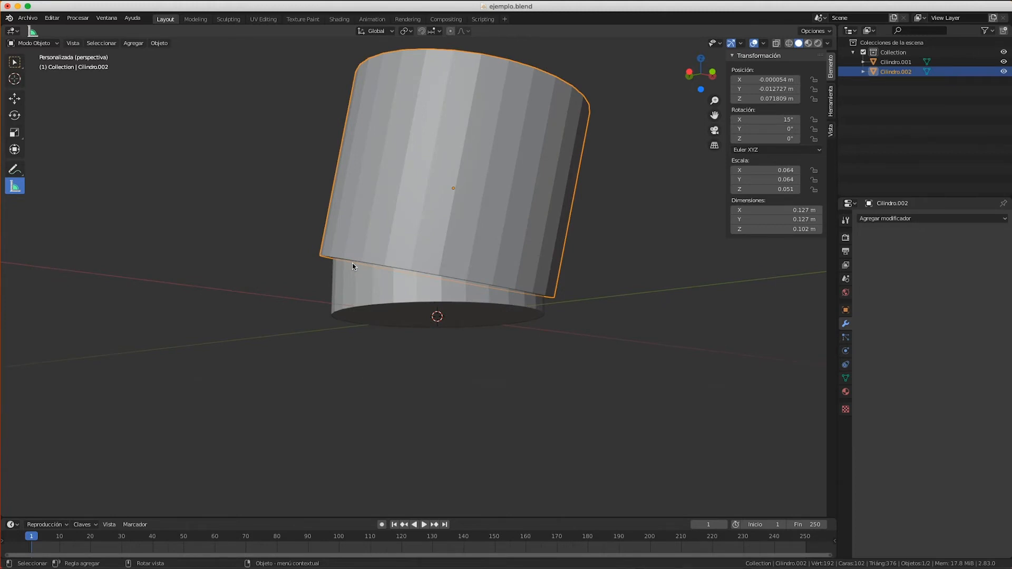
{"action": "scroll", "coordinate": [352, 264], "scroll_direction": "left", "scroll_amount": 5}
Add a Boolean modifier to the container, set to Difference with Cilindro.002 as its object, and apply it.
{"action": "left_click", "coordinate": [389, 305]}
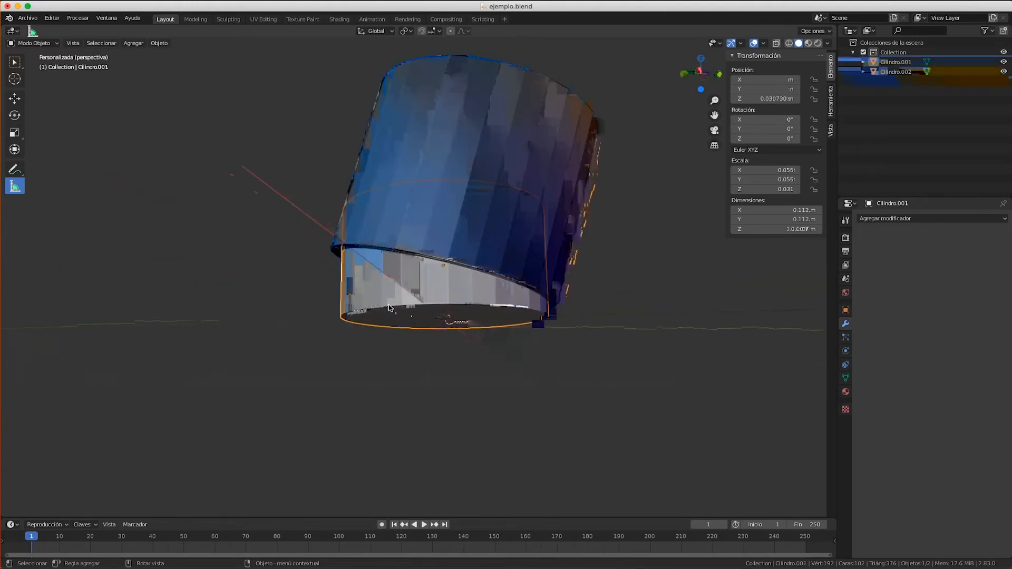
{"action": "left_click", "coordinate": [946, 220]}
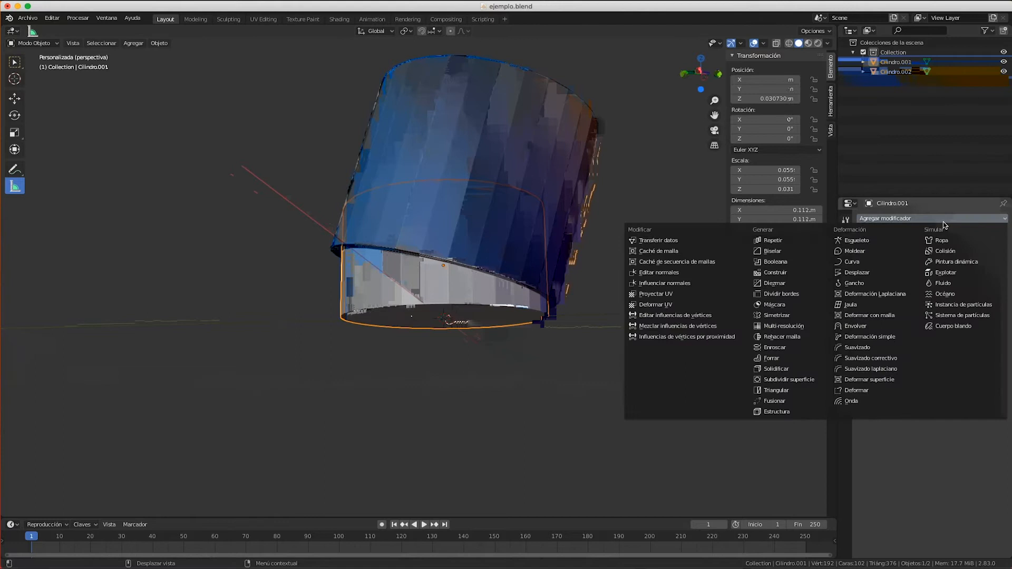
{"action": "left_click", "coordinate": [782, 262]}
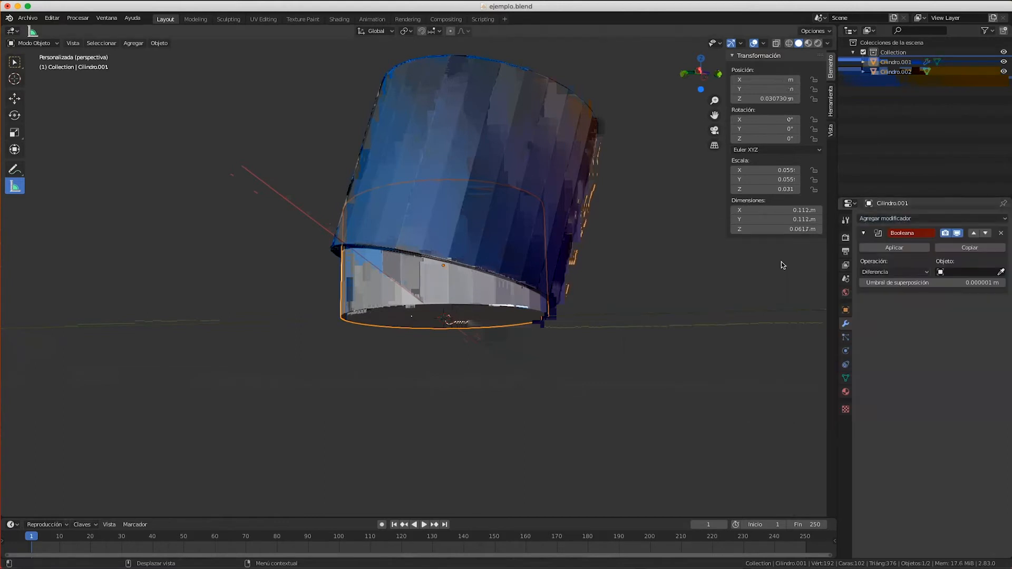
{"action": "left_click", "coordinate": [959, 272]}
{"action": "left_click", "coordinate": [917, 287]}
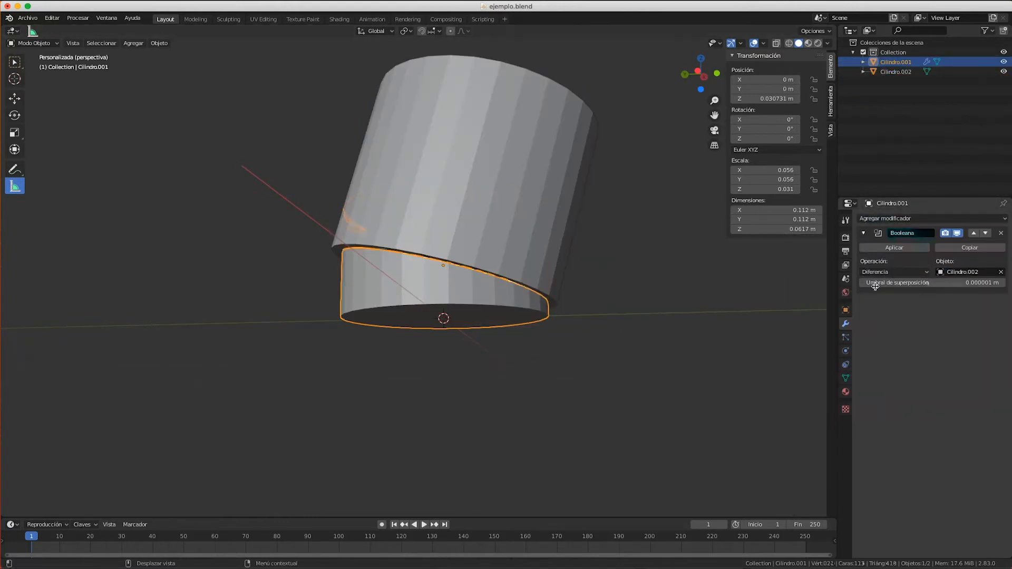
{"action": "left_click", "coordinate": [878, 249]}
Delete the tilted cutter cylinder, leaving only the container with its slanted rim.
{"action": "left_click", "coordinate": [630, 283]}
{"action": "left_click", "coordinate": [517, 250]}
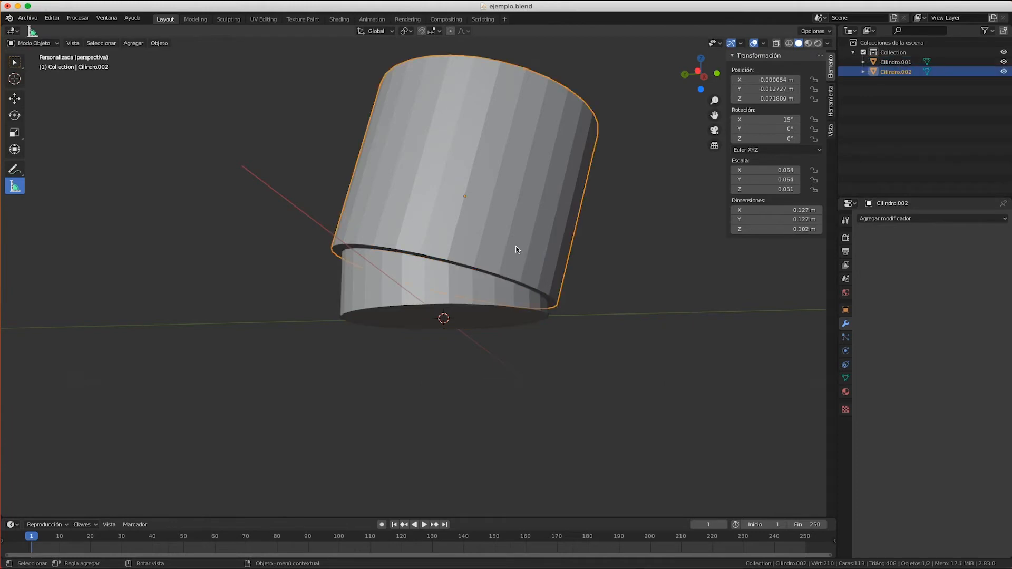
{"action": "key", "text": "x"}
{"action": "left_click", "coordinate": [518, 249]}
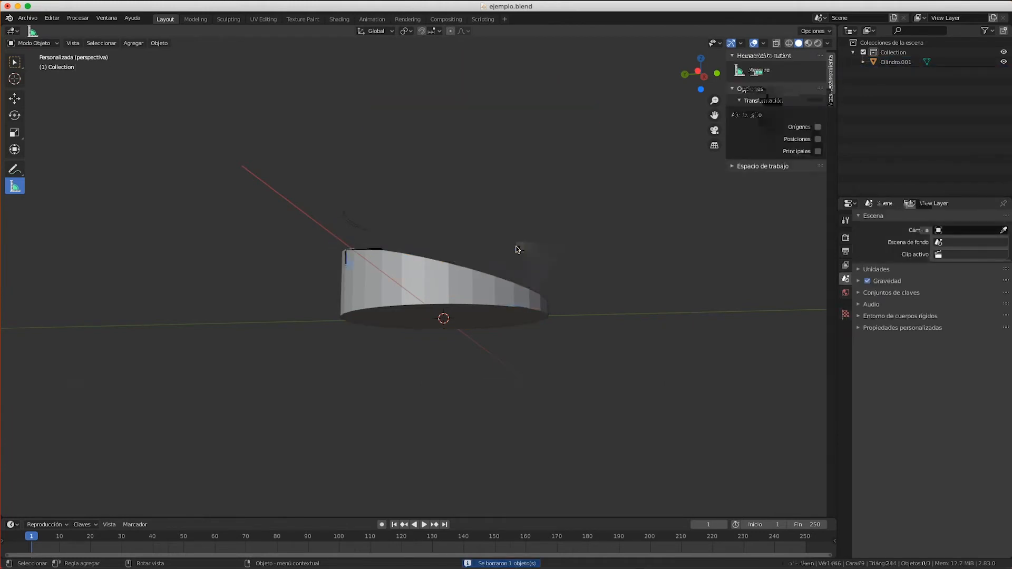
Undo the cutter cylinder's deletion and the container's applied Boolean cut, back to the Difference modifier with no object assigned.
{"action": "scroll", "coordinate": [519, 245], "scroll_direction": "up", "scroll_amount": 10}
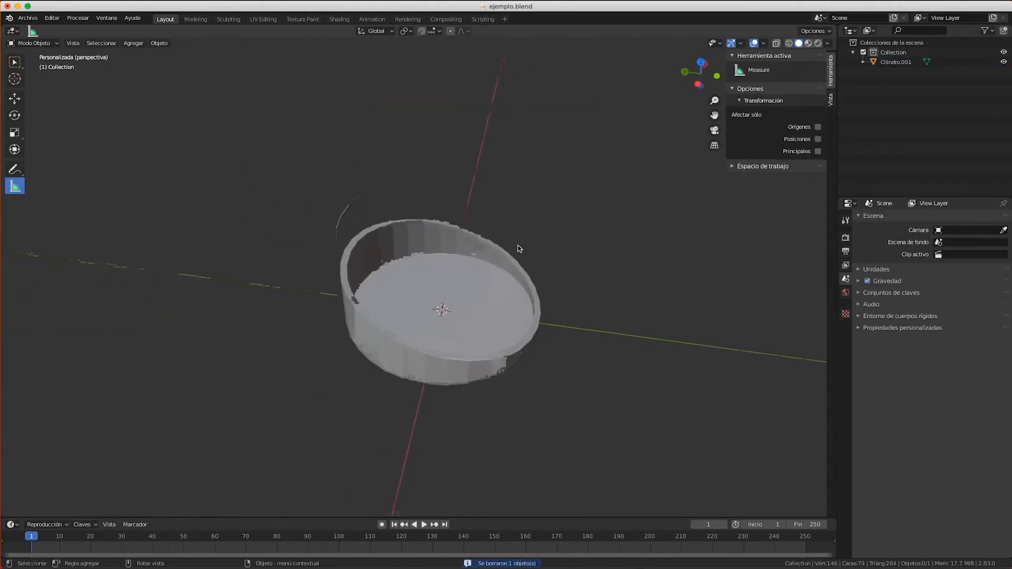
{"action": "key", "text": "ctrl+z"}
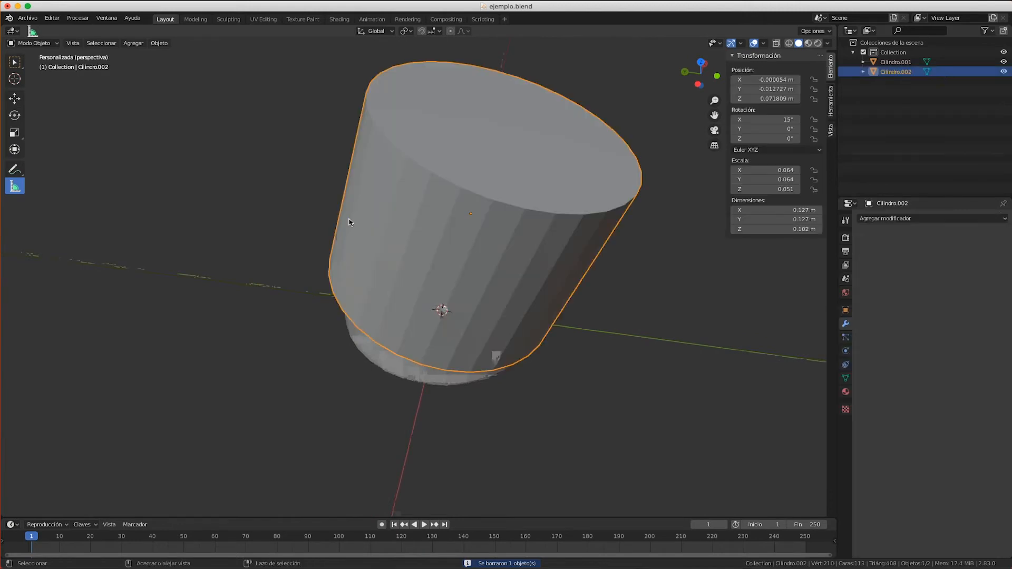
{"action": "scroll", "coordinate": [299, 248], "scroll_direction": "left", "scroll_amount": 10}
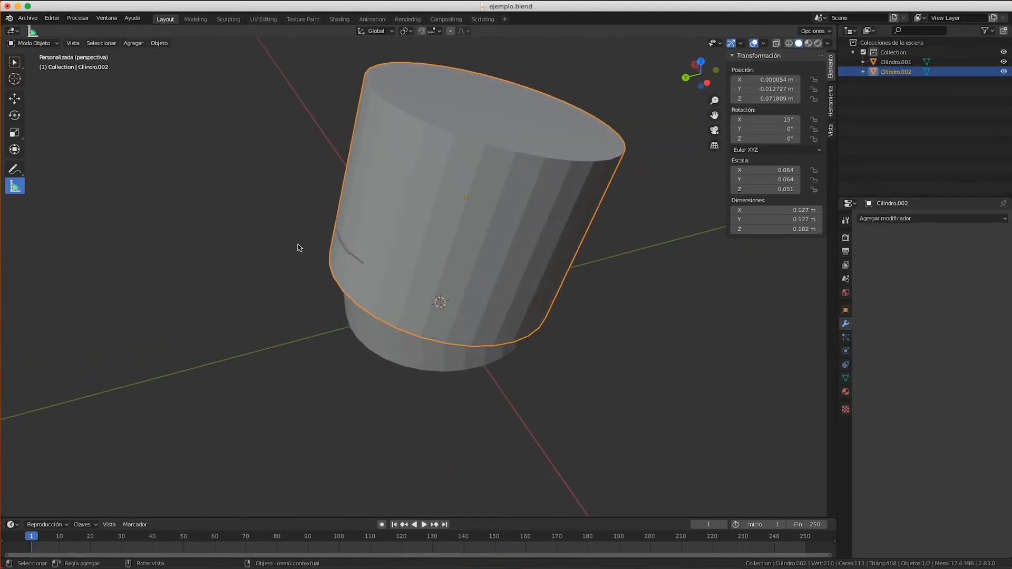
{"action": "scroll", "coordinate": [299, 248], "scroll_direction": "left", "scroll_amount": 10}
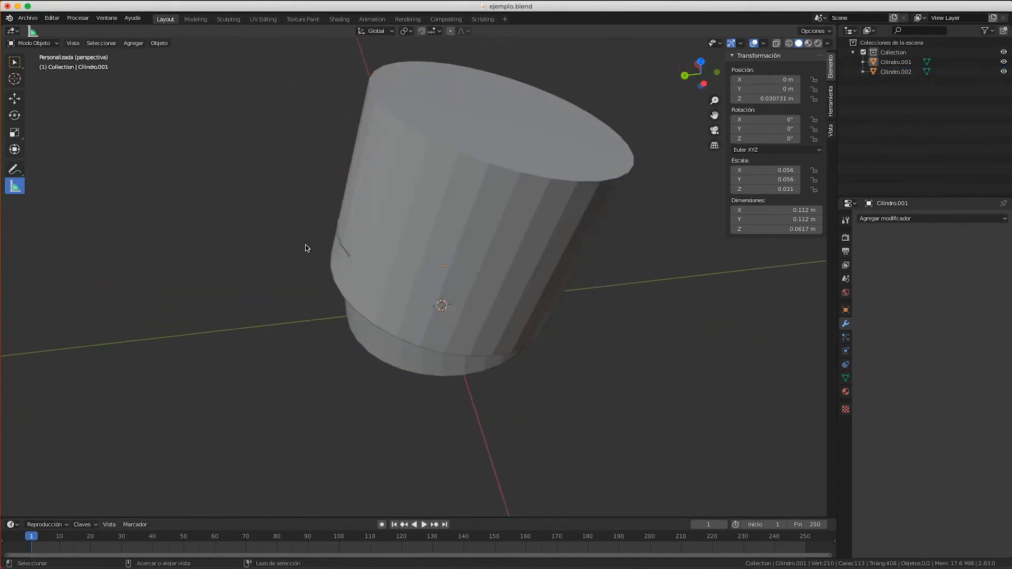
{"action": "left_click", "coordinate": [402, 367]}
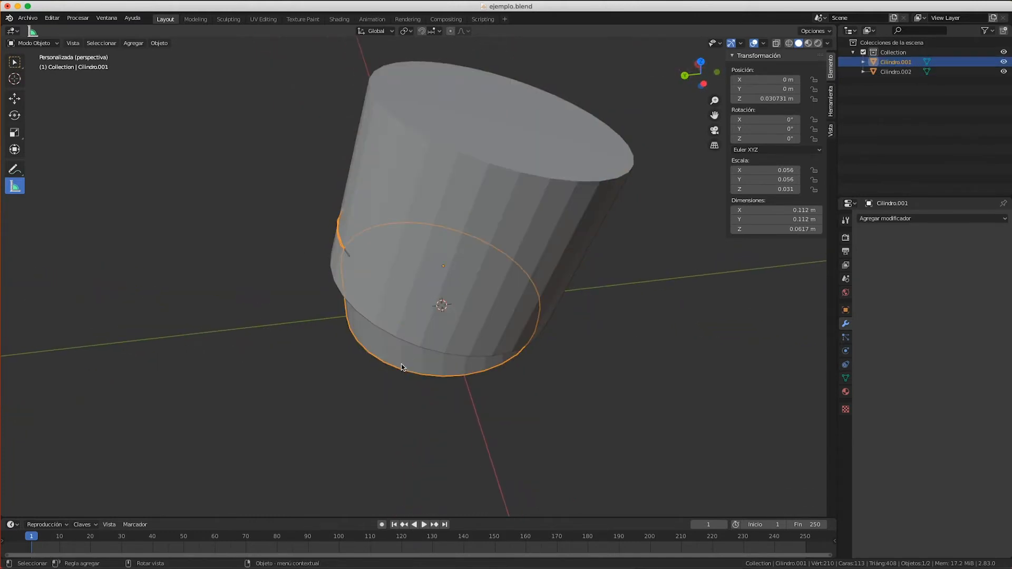
{"action": "scroll", "coordinate": [401, 364], "scroll_direction": "left", "scroll_amount": 10}
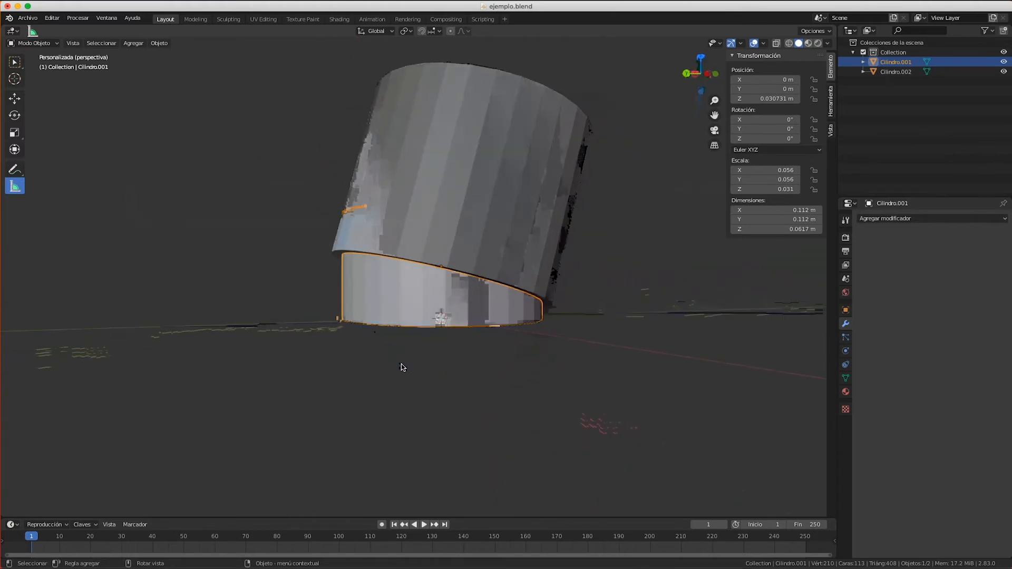
{"action": "key", "text": "ctrl+z"}
{"action": "key", "text": "ctrl+z"}
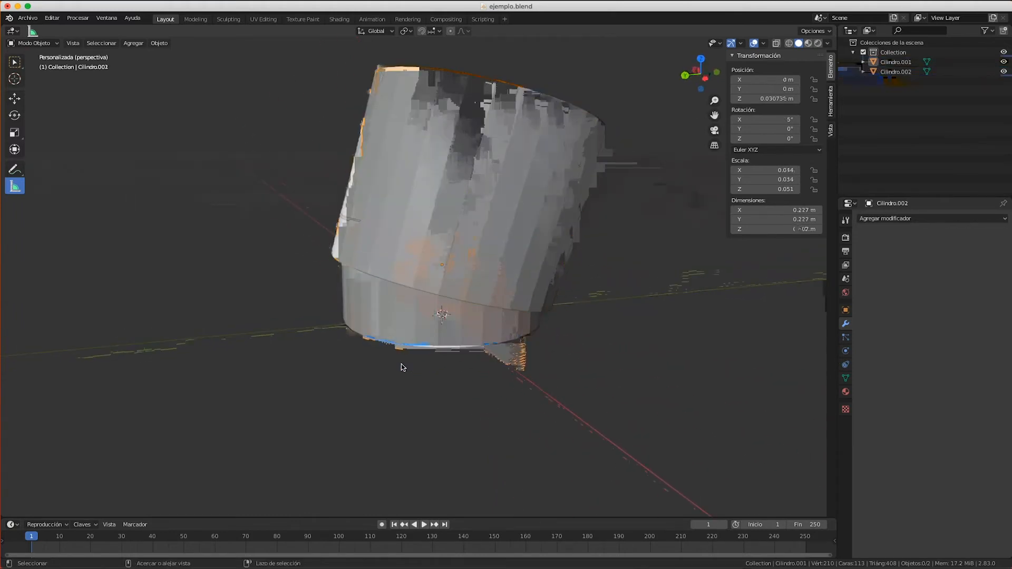
{"action": "key", "text": "ctrl+z"}
{"action": "key", "text": "ctrl+z"}
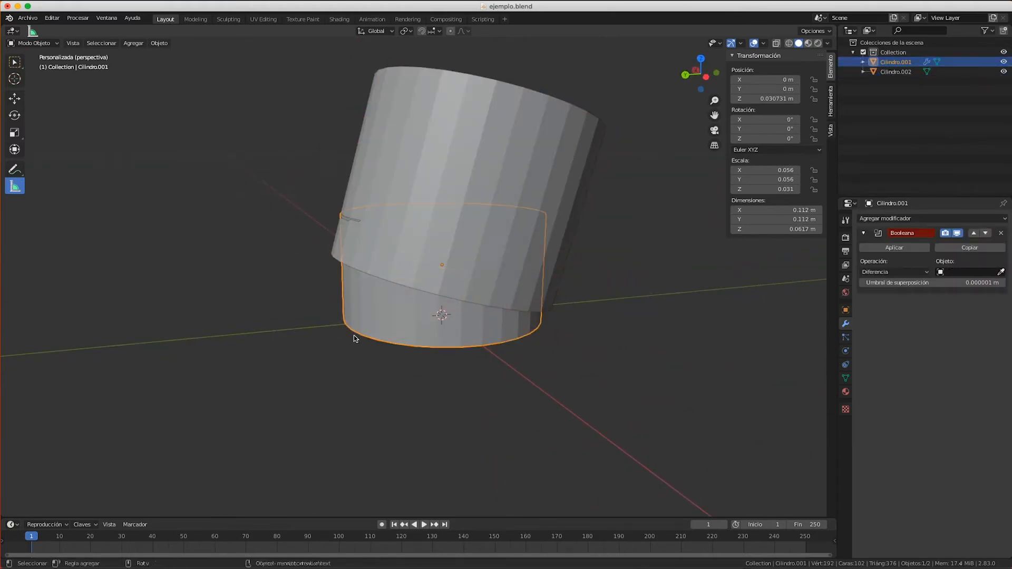
Select the tilted cutter cylinder above the container and view it from the opposite side.
{"action": "left_click", "coordinate": [365, 179]}
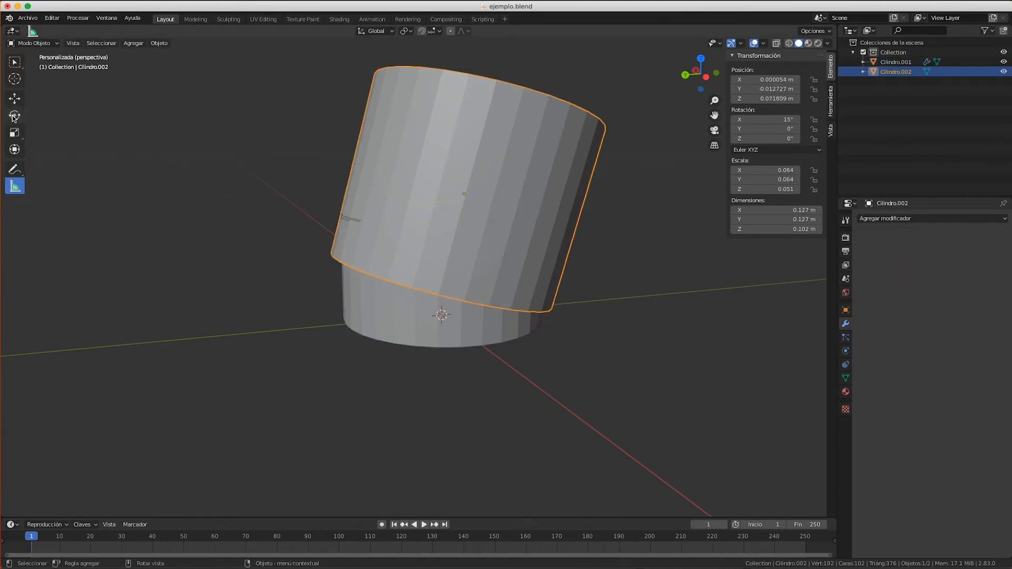
{"action": "scroll", "coordinate": [429, 231], "scroll_direction": "right", "scroll_amount": 10}
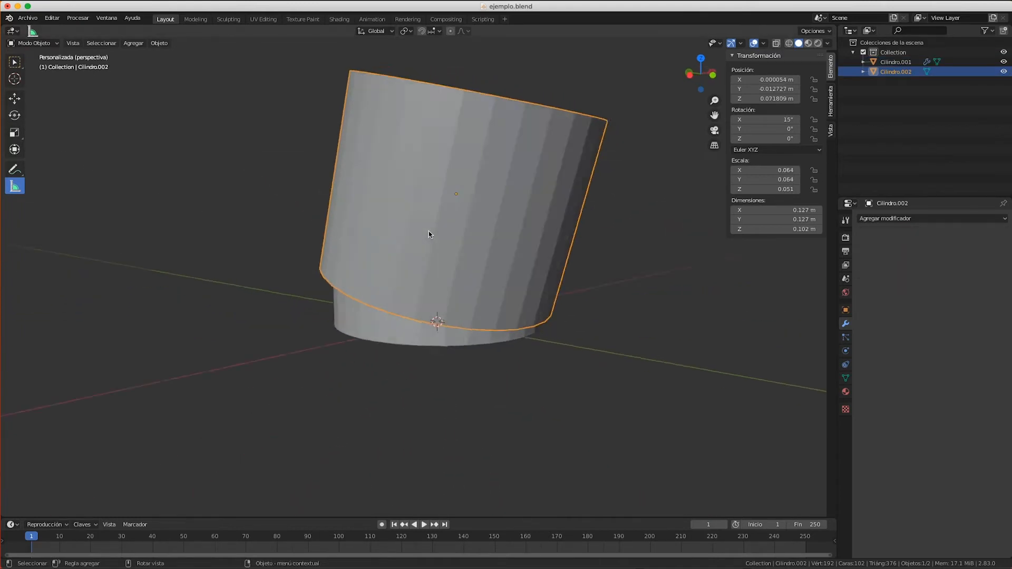
{"action": "scroll", "coordinate": [430, 230], "scroll_direction": "right", "scroll_amount": 10}
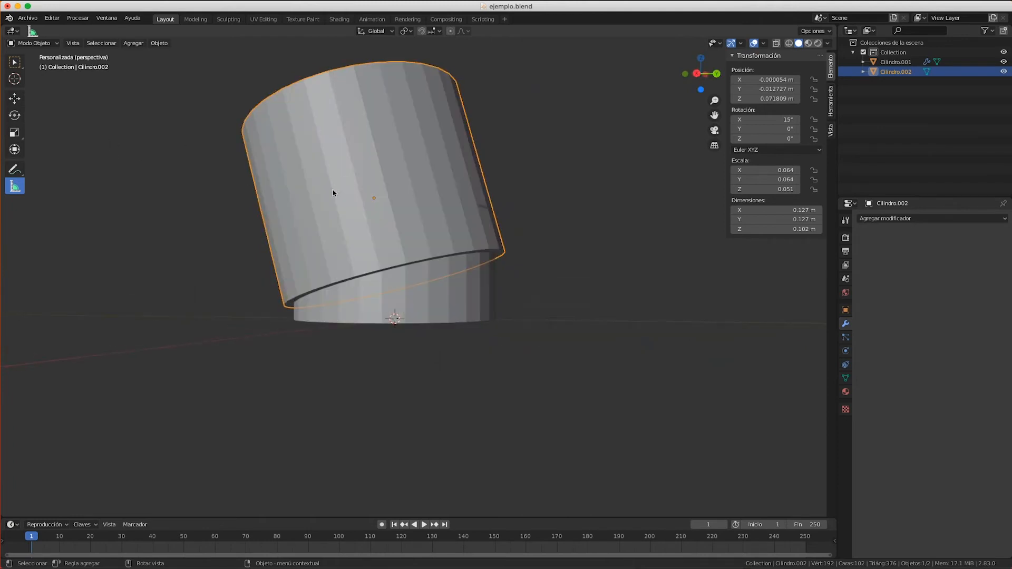
{"action": "scroll", "coordinate": [333, 190], "scroll_direction": "up", "scroll_amount": 3}
{"action": "scroll", "coordinate": [333, 191], "scroll_direction": "left", "scroll_amount": 5}
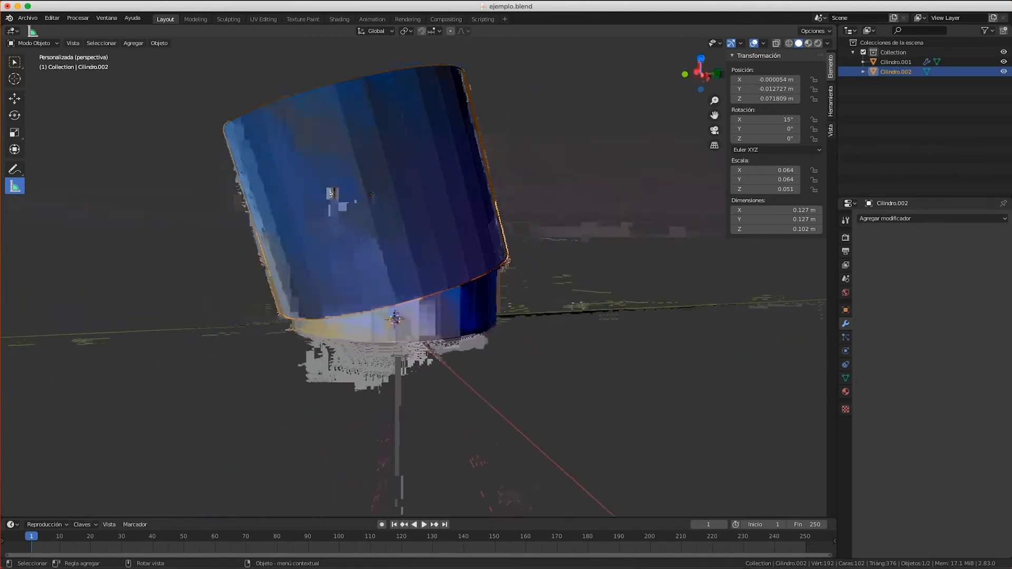
{"action": "scroll", "coordinate": [330, 190], "scroll_direction": "right", "scroll_amount": 5}
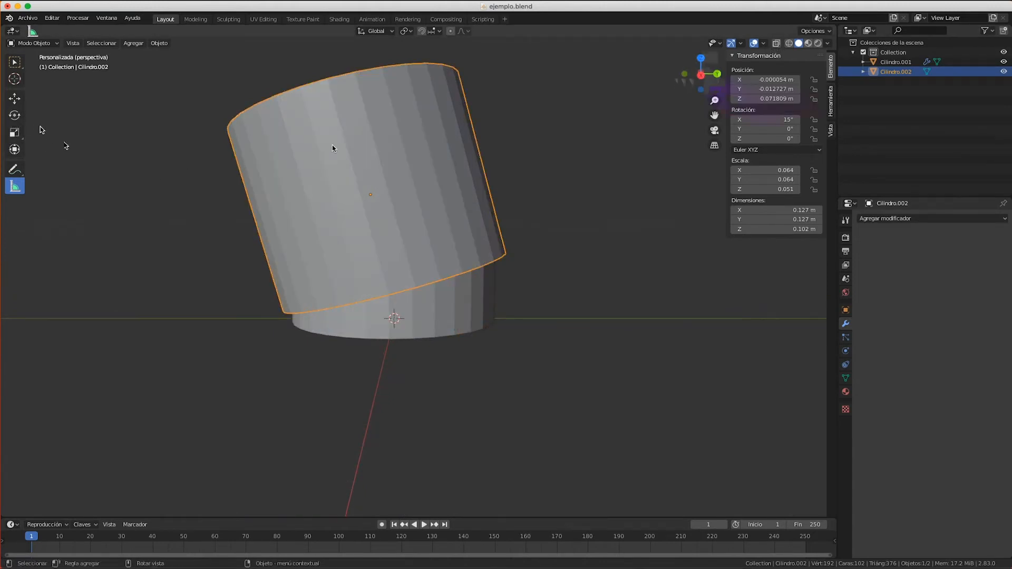
{"action": "left_click", "coordinate": [15, 116]}
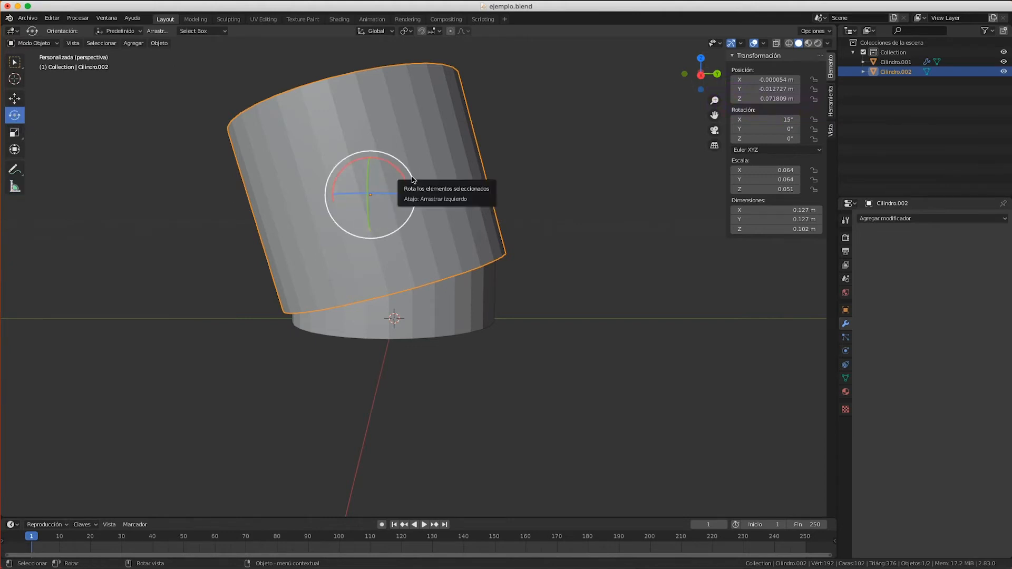
{"action": "left_click_drag", "start_coordinate": [412, 180], "coordinate": [417, 175]}
{"action": "key", "text": "super+z"}
Scale the tilted cutter up to about 0.132 m wide and 0.106 m high, and raise it to about Z 0.0735 m in right view.
{"action": "left_click", "coordinate": [10, 133]}
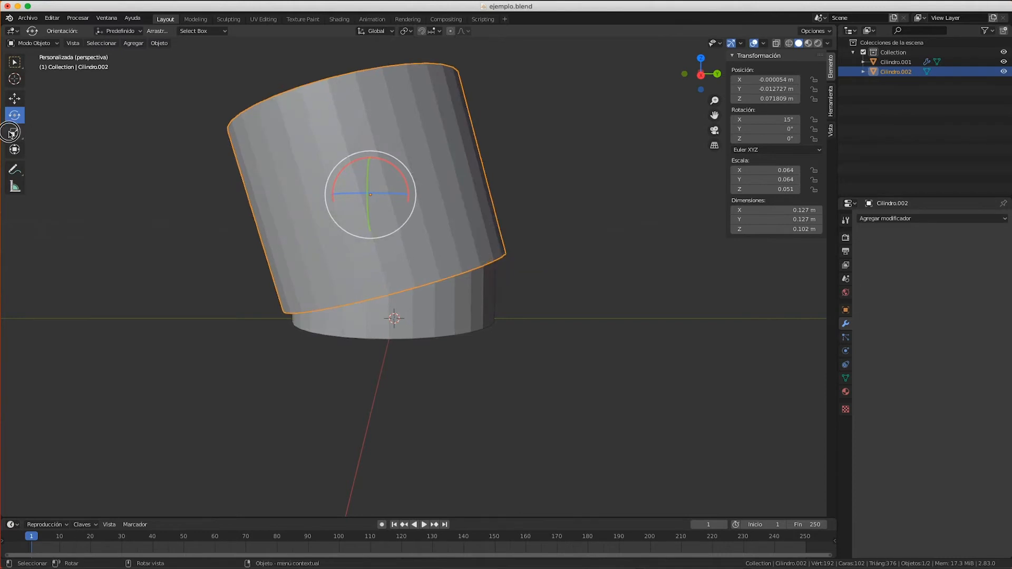
{"action": "left_click_drag", "start_coordinate": [405, 168], "coordinate": [411, 164]}
{"action": "left_click", "coordinate": [717, 74]}
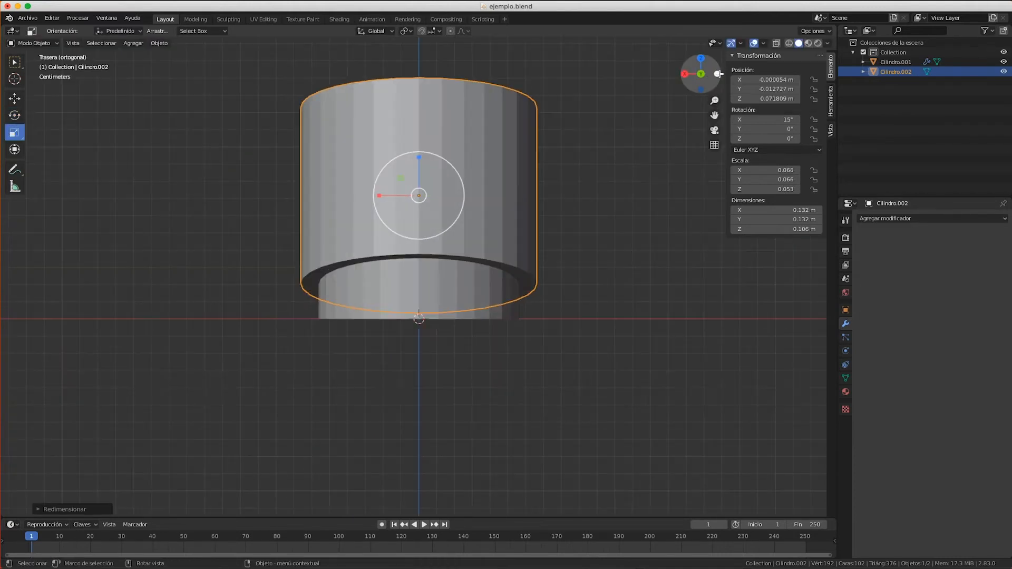
{"action": "left_click", "coordinate": [683, 74]}
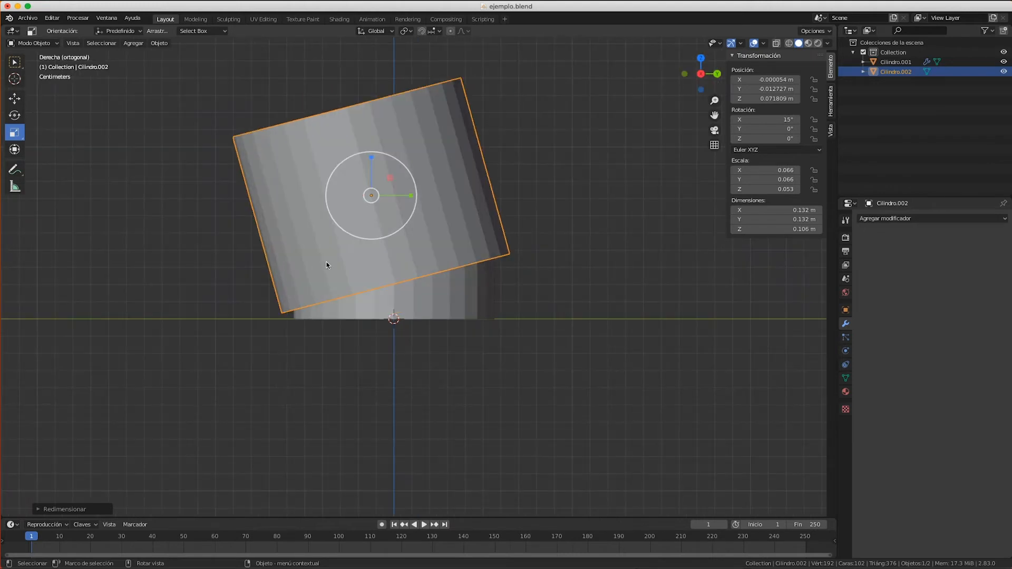
{"action": "left_click", "coordinate": [14, 98]}
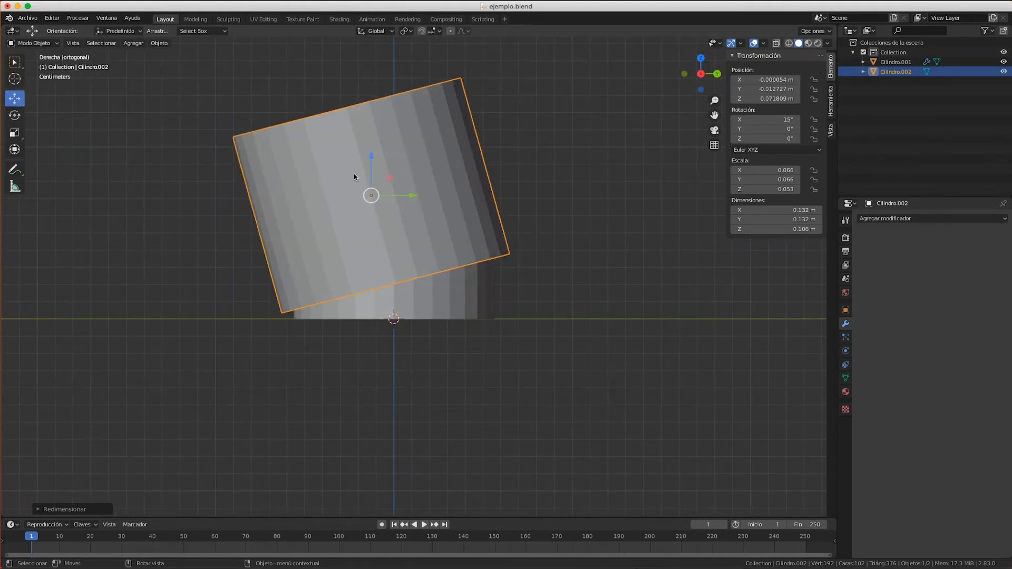
{"action": "left_click_drag", "start_coordinate": [371, 160], "coordinate": [371, 155]}
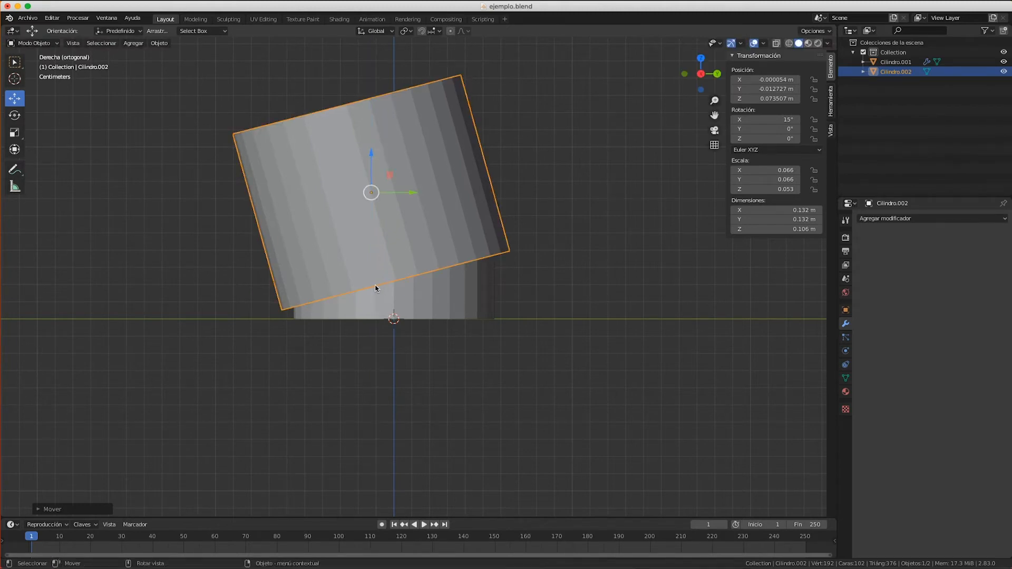
Reduce the cutter's tilt about the X axis to 14° and raise it slightly to about Z 0.0742 m.
{"action": "scroll", "coordinate": [374, 289], "scroll_direction": "up", "scroll_amount": 3}
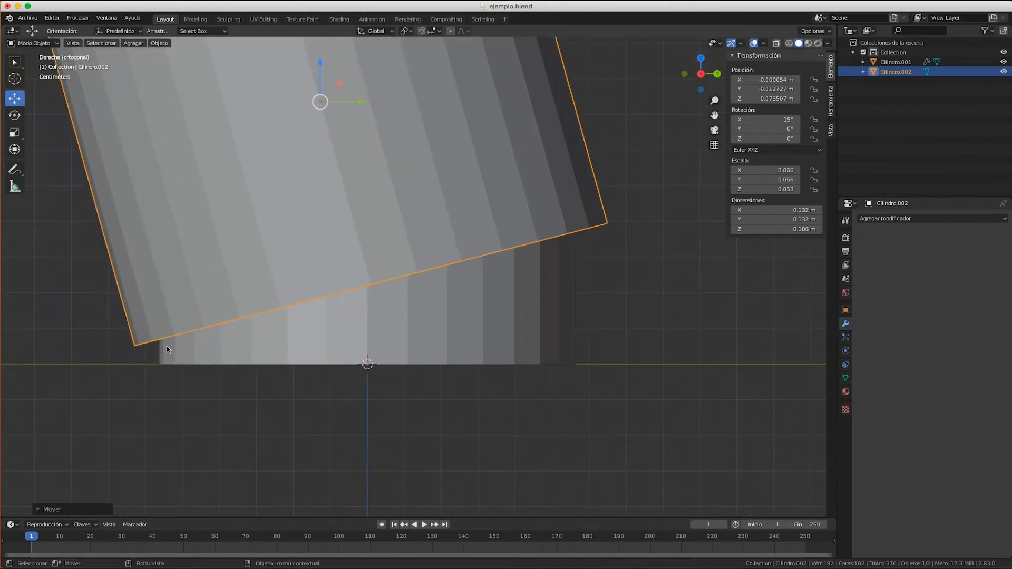
{"action": "left_click", "coordinate": [14, 115]}
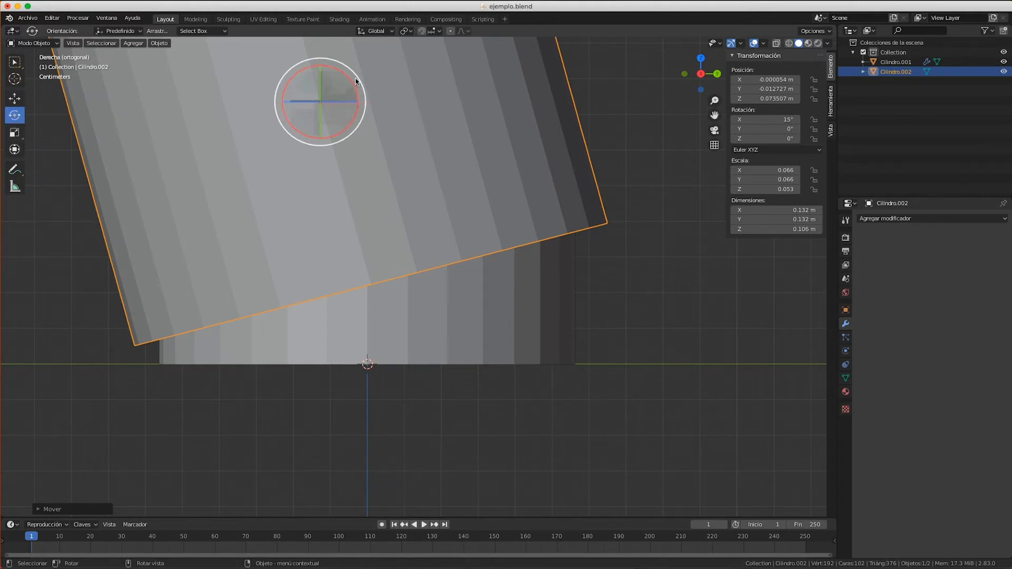
{"action": "mouse_move", "coordinate": [357, 82]}
{"action": "left_mouse_down"}
{"action": "mouse_move", "coordinate": [362, 105]}
{"action": "mouse_move", "coordinate": [362, 86]}
{"action": "left_mouse_up"}
{"action": "left_click", "coordinate": [15, 98]}
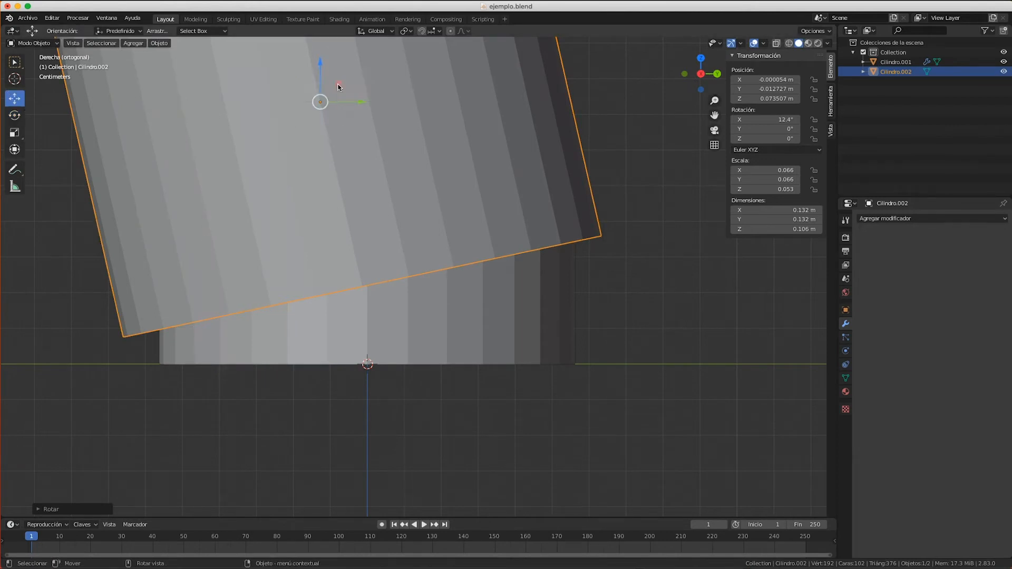
{"action": "left_click", "coordinate": [15, 115]}
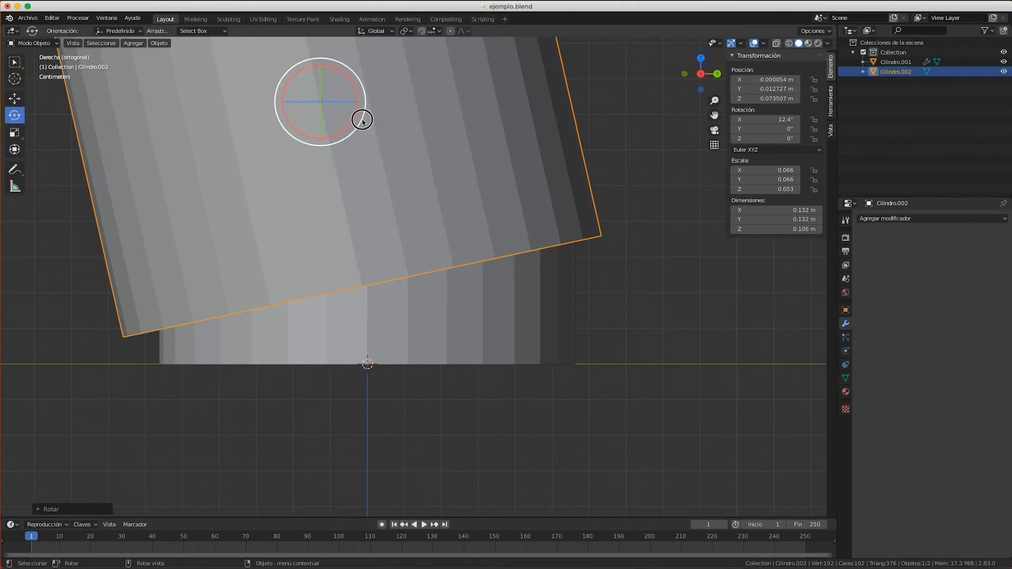
{"action": "left_click_drag", "start_coordinate": [361, 119], "coordinate": [362, 118]}
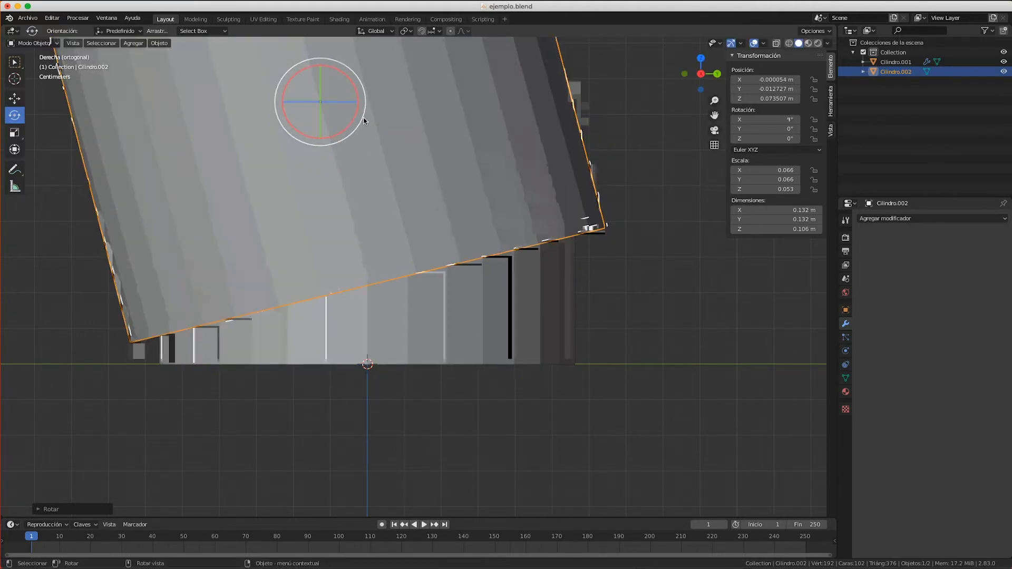
{"action": "left_click", "coordinate": [15, 98]}
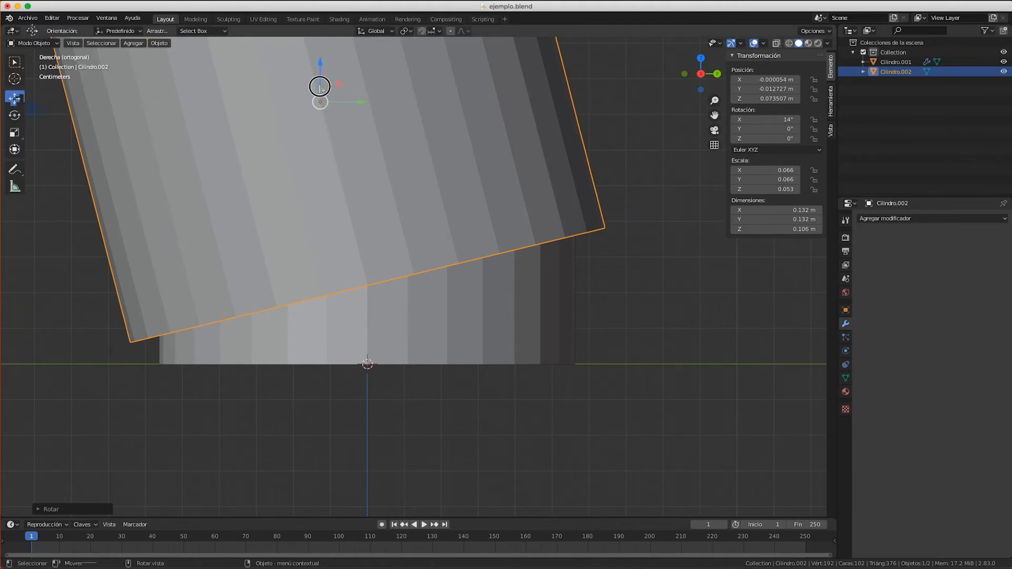
{"action": "left_click_drag", "start_coordinate": [320, 87], "coordinate": [319, 84]}
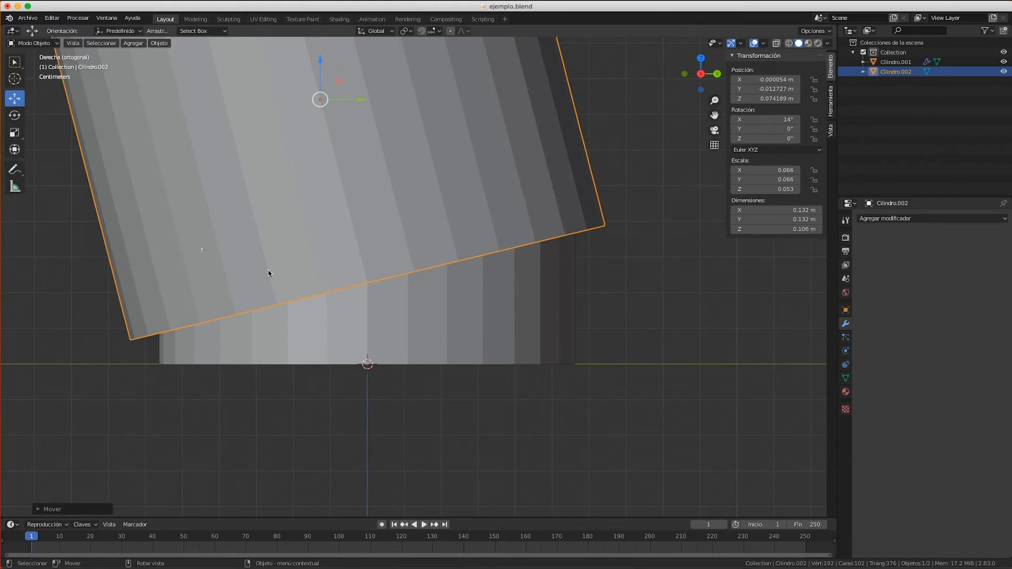
Assign Cilindro.002 as the object of the container's Boolean Difference modifier and apply it.
{"action": "middle_click_drag", "start_coordinate": [268, 273], "coordinate": [367, 290]}
{"action": "scroll", "coordinate": [269, 273], "scroll_direction": "down", "scroll_amount": 5}
{"action": "left_click", "coordinate": [368, 288]}
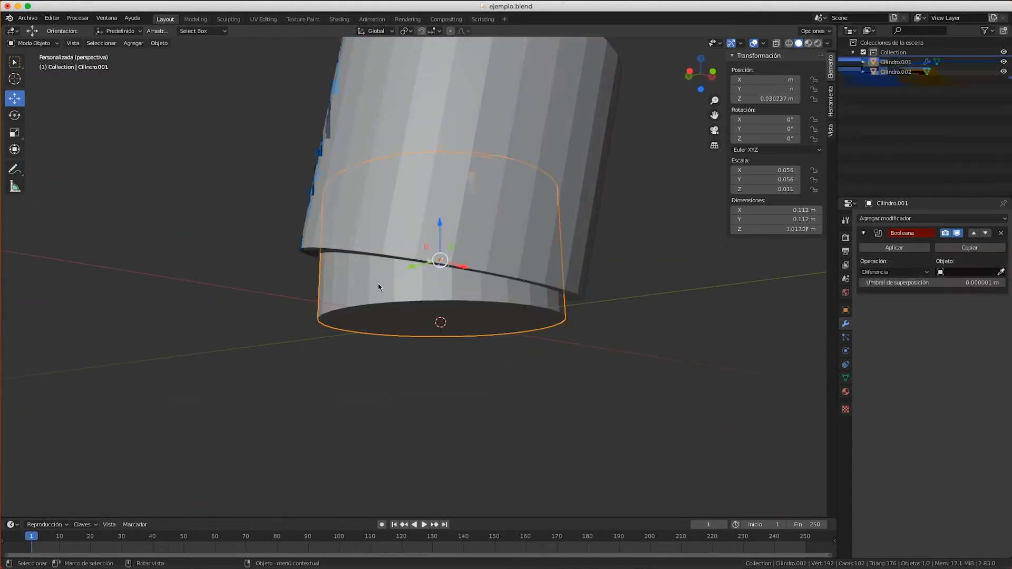
{"action": "left_click", "coordinate": [903, 249]}
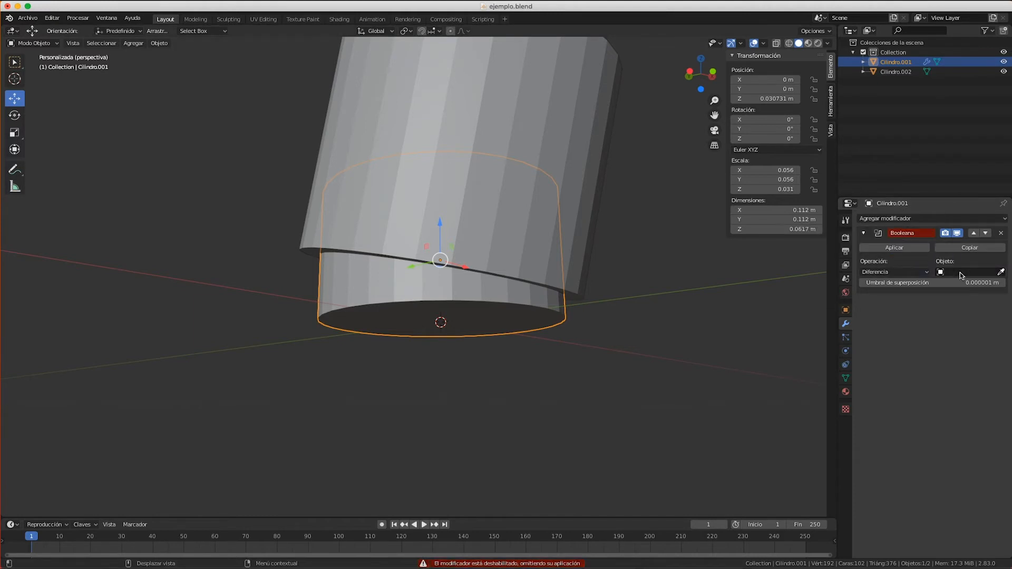
{"action": "left_click", "coordinate": [969, 273]}
{"action": "left_click", "coordinate": [931, 288]}
{"action": "left_click", "coordinate": [904, 249]}
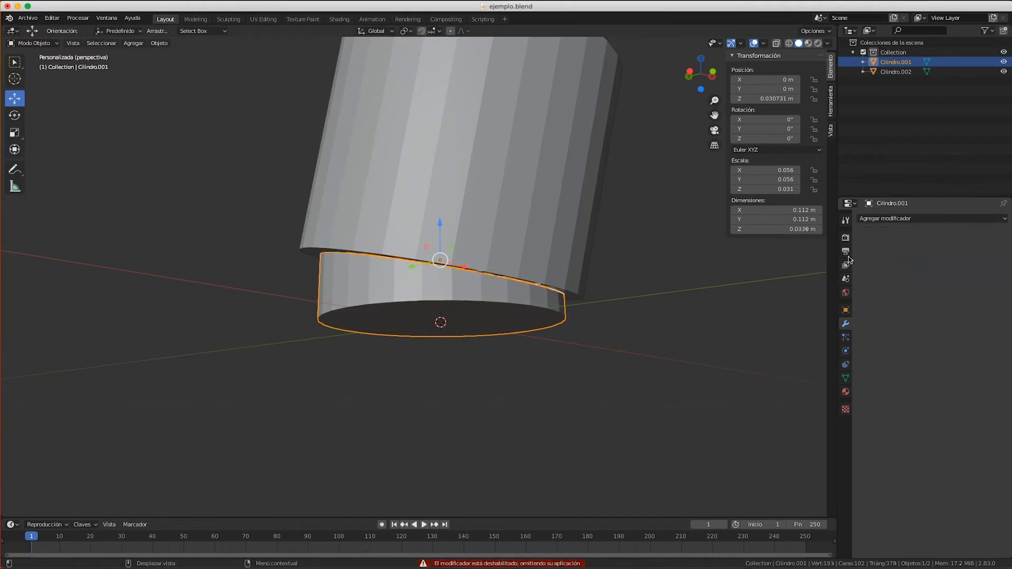
Delete the enlarged tilted cutter cylinder so that only the cut container is left.
{"action": "left_click", "coordinate": [610, 271]}
{"action": "left_click", "coordinate": [546, 253]}
{"action": "key", "text": "Delete"}
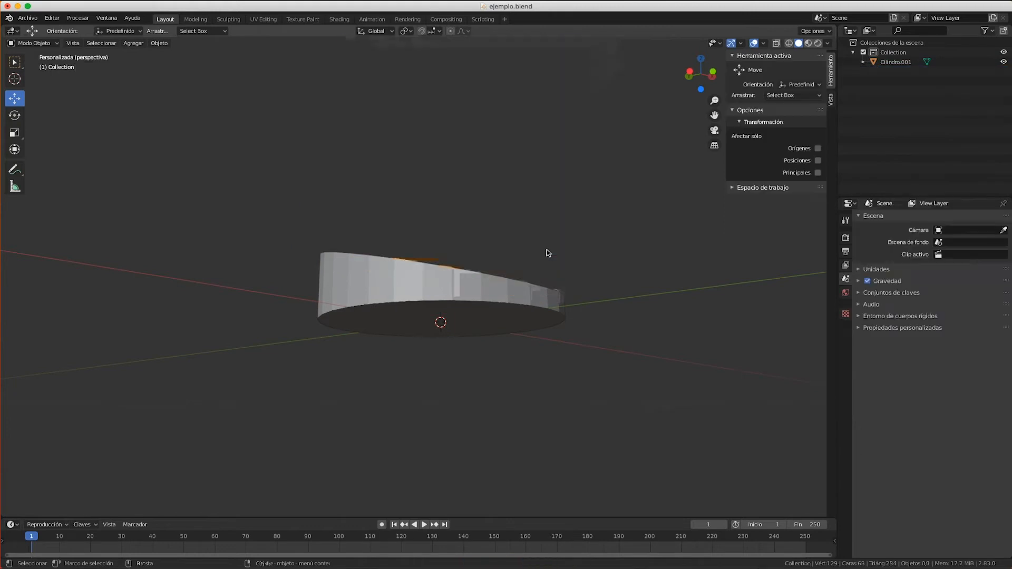
Examine the container's slanted rim, inner floor and underside from above, below and around.
{"action": "scroll", "coordinate": [546, 249], "scroll_direction": "up", "scroll_amount": 5}
{"action": "scroll", "coordinate": [549, 253], "scroll_direction": "up", "scroll_amount": 4}
{"action": "scroll", "coordinate": [549, 252], "scroll_direction": "right", "scroll_amount": 5}
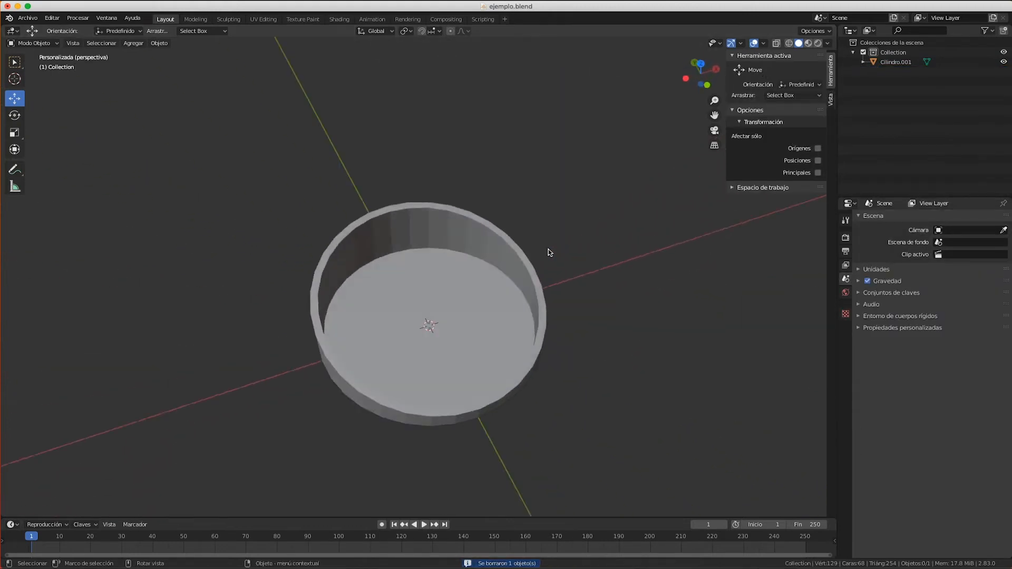
{"action": "scroll", "coordinate": [550, 253], "scroll_direction": "down", "scroll_amount": 5}
{"action": "scroll", "coordinate": [550, 252], "scroll_direction": "left", "scroll_amount": 5}
{"action": "scroll", "coordinate": [550, 253], "scroll_direction": "up", "scroll_amount": 5}
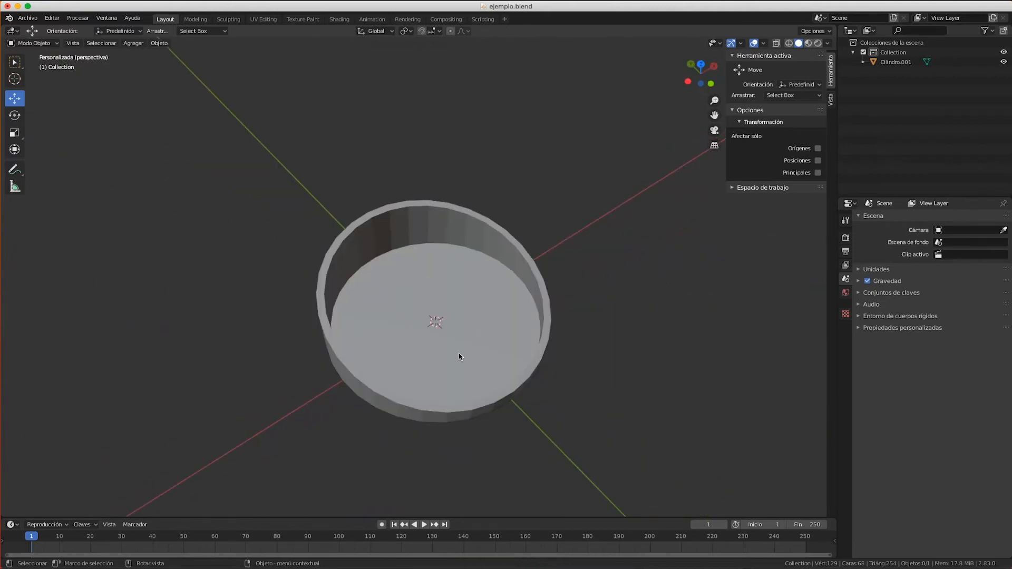
{"action": "scroll", "coordinate": [458, 355], "scroll_direction": "down", "scroll_amount": 5}
{"action": "scroll", "coordinate": [510, 365], "scroll_direction": "down", "scroll_amount": 10}
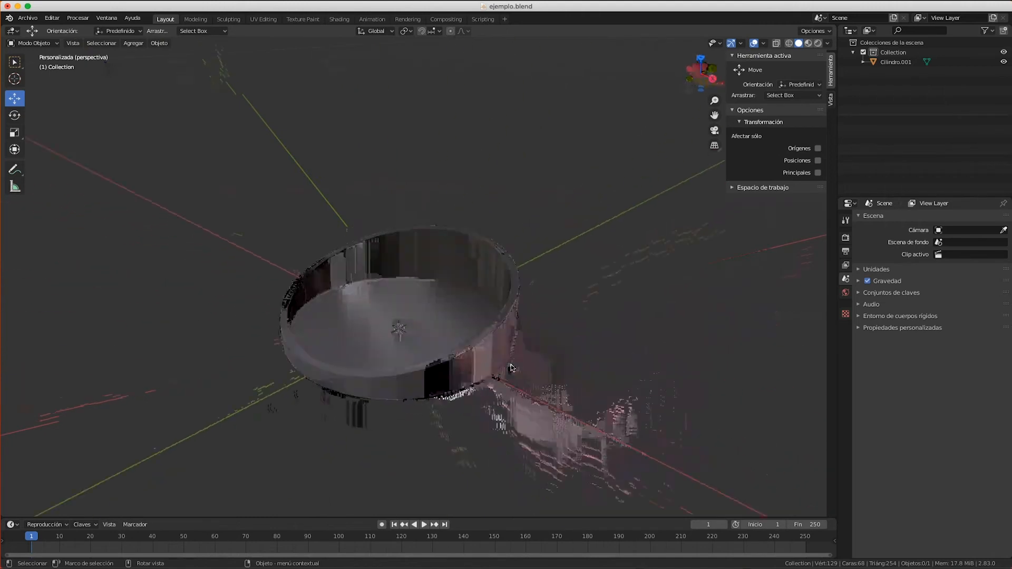
{"action": "scroll", "coordinate": [511, 364], "scroll_direction": "up", "scroll_amount": 10}
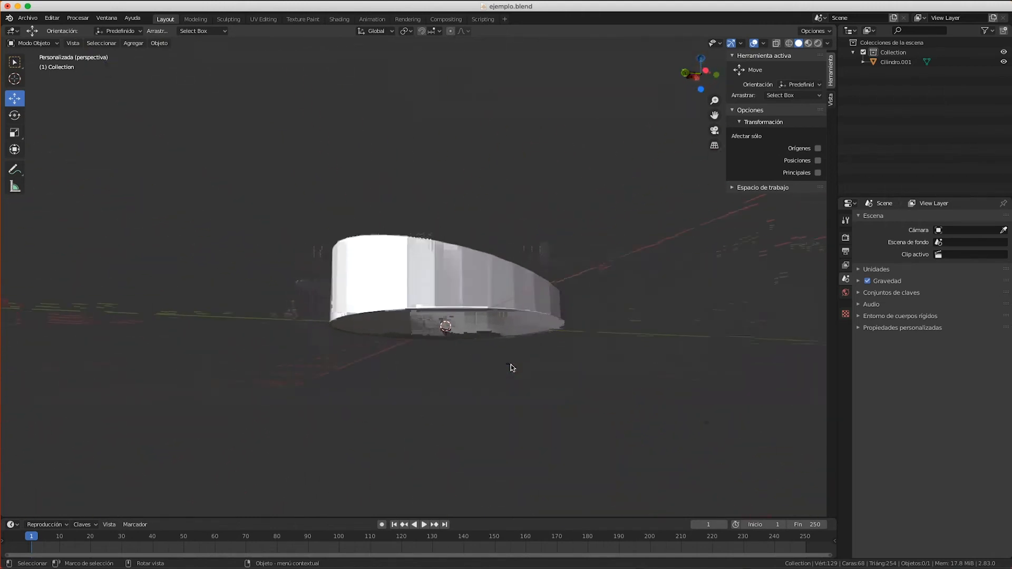
{"action": "scroll", "coordinate": [511, 365], "scroll_direction": "up", "scroll_amount": 5}
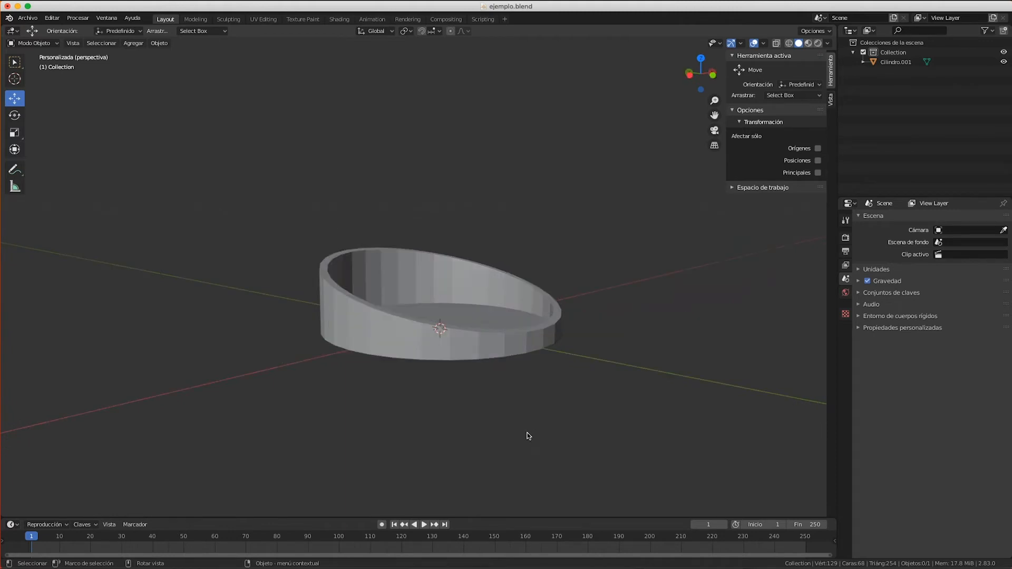
Inspect the cut container once more from different angles, checking its rim height and interior.
{"action": "scroll", "coordinate": [528, 436], "scroll_direction": "up", "scroll_amount": 5}
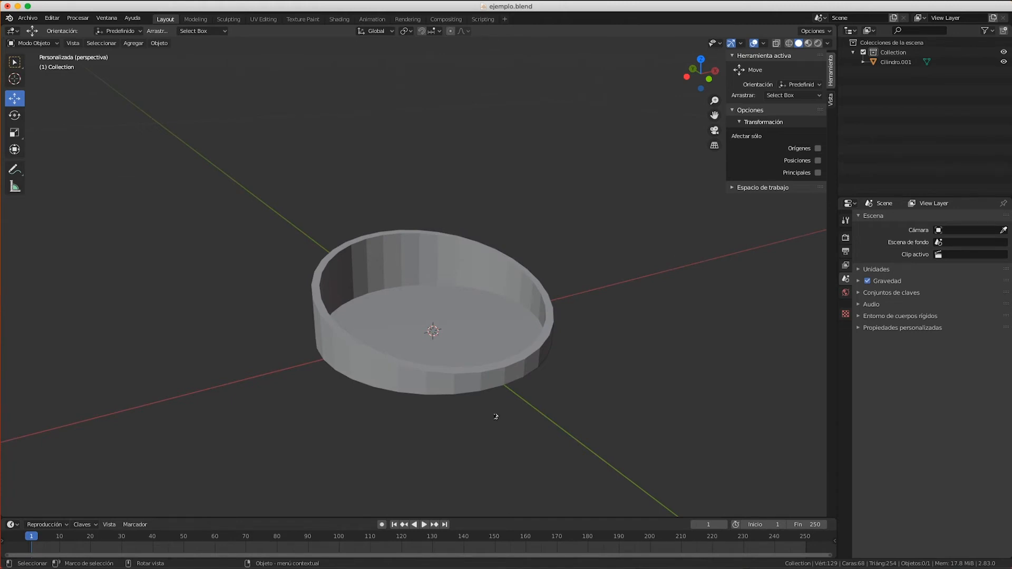
{"action": "scroll", "coordinate": [494, 415], "scroll_direction": "down", "scroll_amount": 5}
{"action": "scroll", "coordinate": [494, 415], "scroll_direction": "up", "scroll_amount": 5}
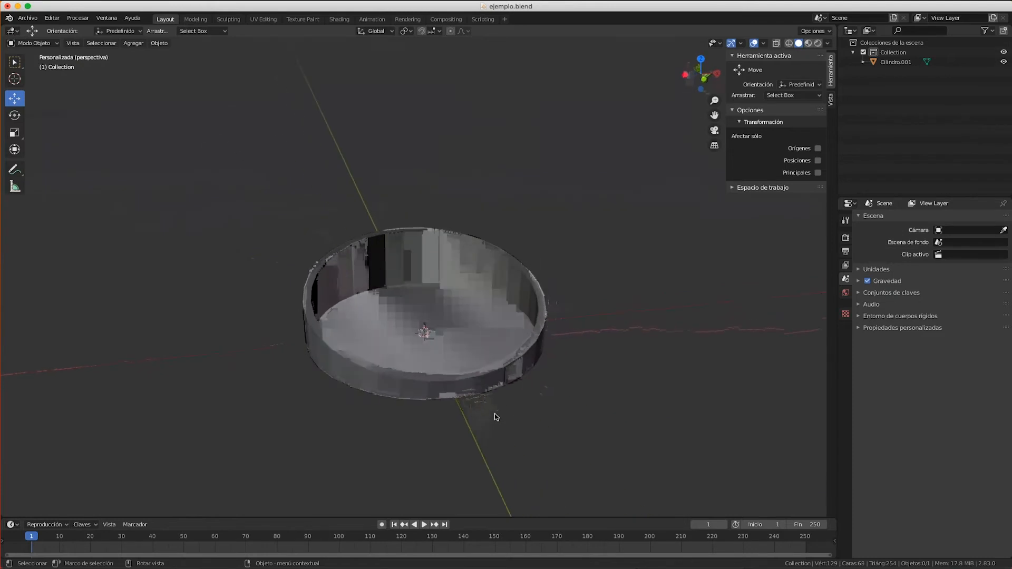
{"action": "scroll", "coordinate": [495, 414], "scroll_direction": "left", "scroll_amount": 3}
{"action": "scroll", "coordinate": [495, 417], "scroll_direction": "left", "scroll_amount": 4}
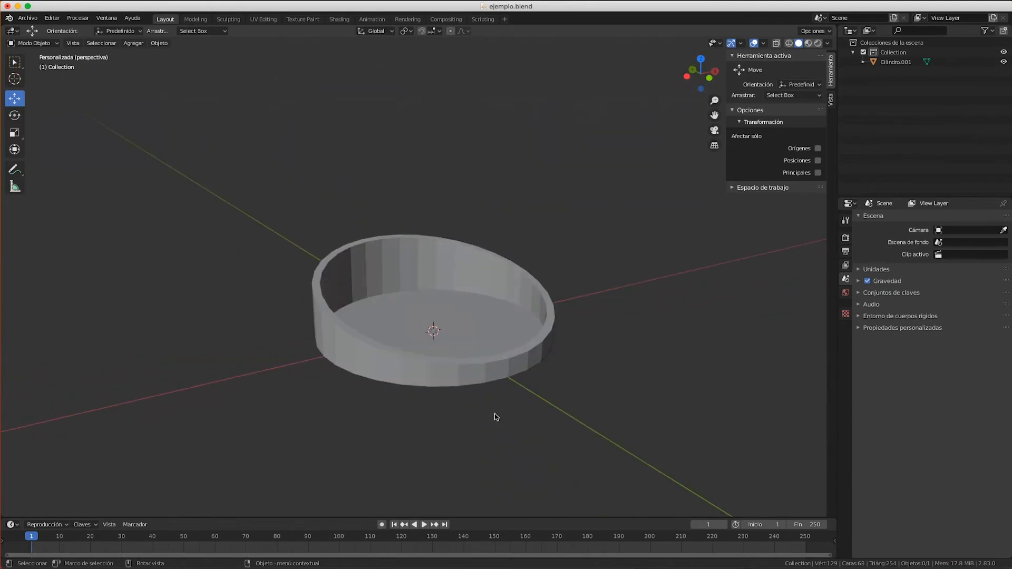
{"action": "scroll", "coordinate": [495, 417], "scroll_direction": "up", "scroll_amount": 4}
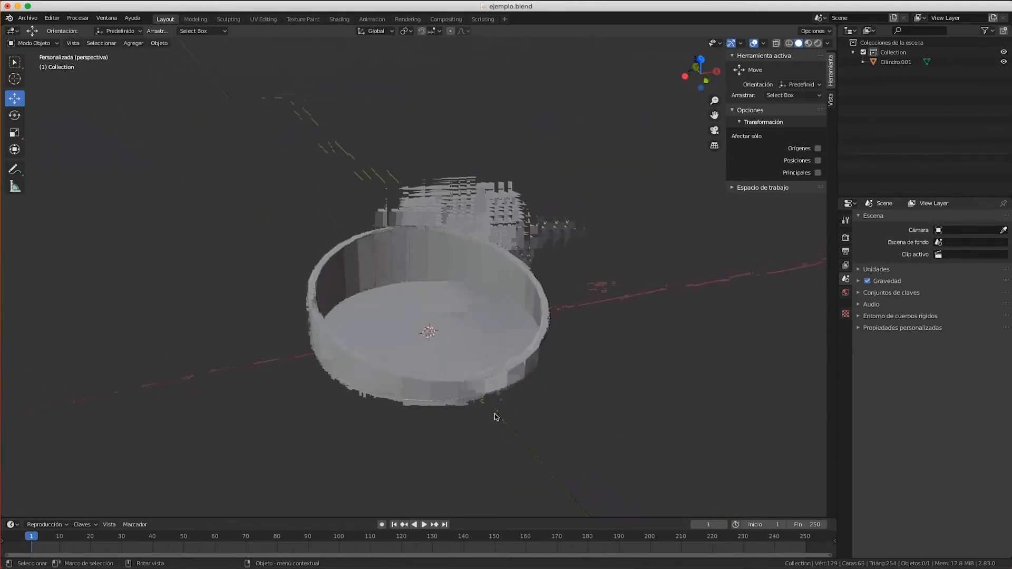
{"action": "scroll", "coordinate": [495, 417], "scroll_direction": "left", "scroll_amount": 3}
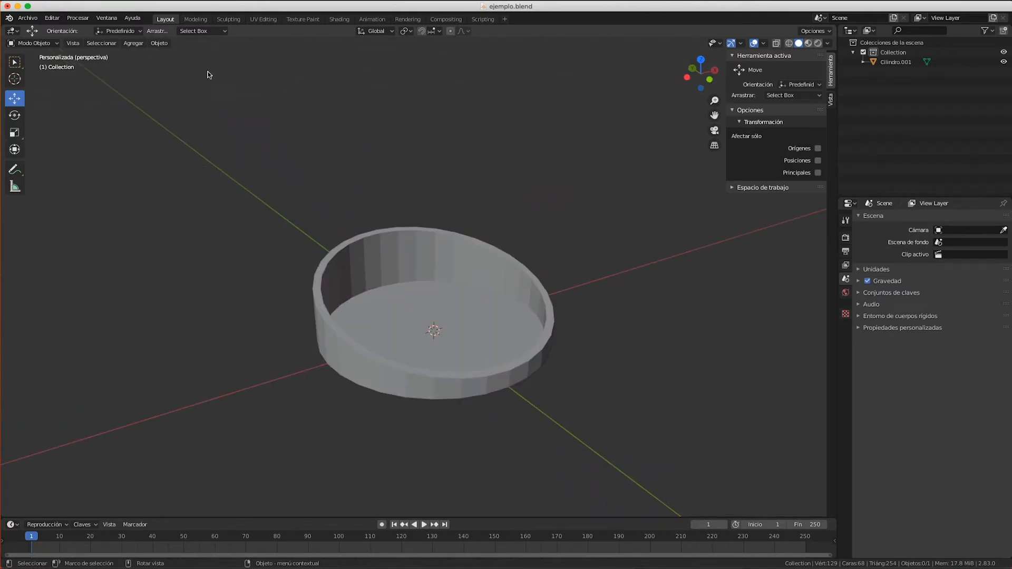
Add a mesh circle and move it along the Y axis to about -1.507 m, clear of the container.
{"action": "left_click", "coordinate": [133, 43]}
{"action": "mouse_move", "coordinate": [141, 55]}
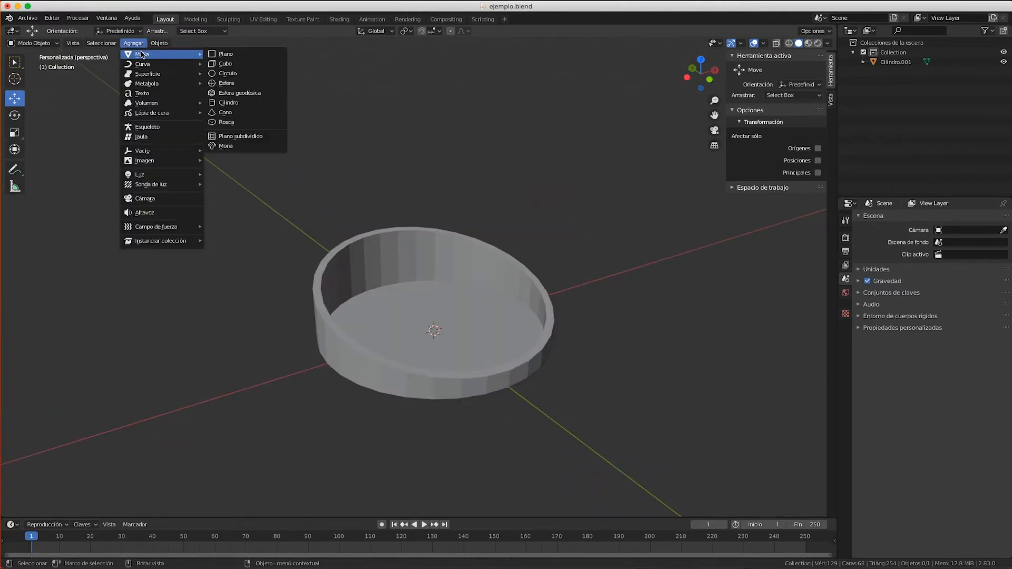
{"action": "left_click", "coordinate": [244, 75]}
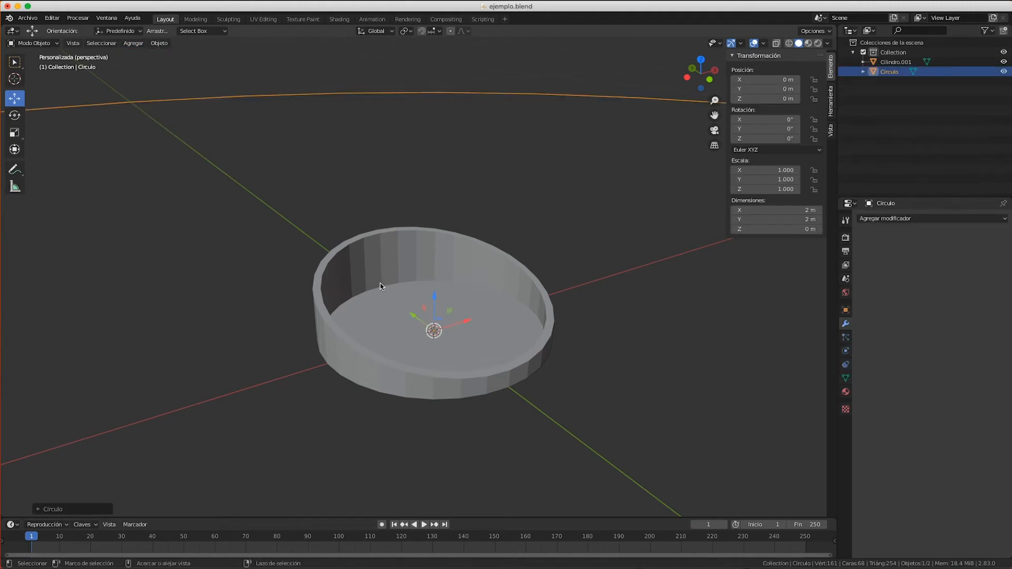
{"action": "scroll", "coordinate": [381, 283], "scroll_direction": "down", "scroll_amount": 12, "text": "ctrl"}
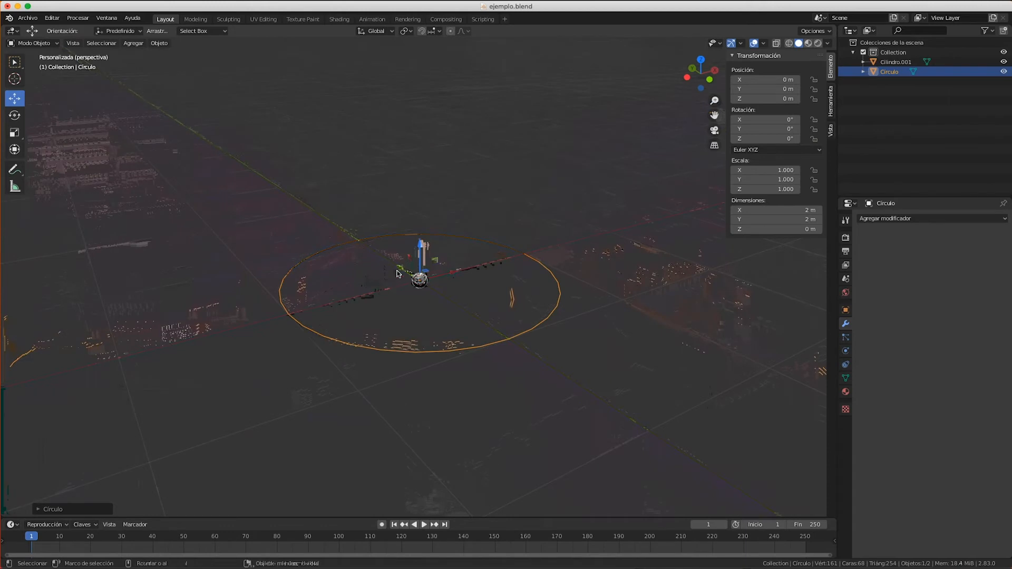
{"action": "left_click_drag", "start_coordinate": [401, 271], "coordinate": [548, 378]}
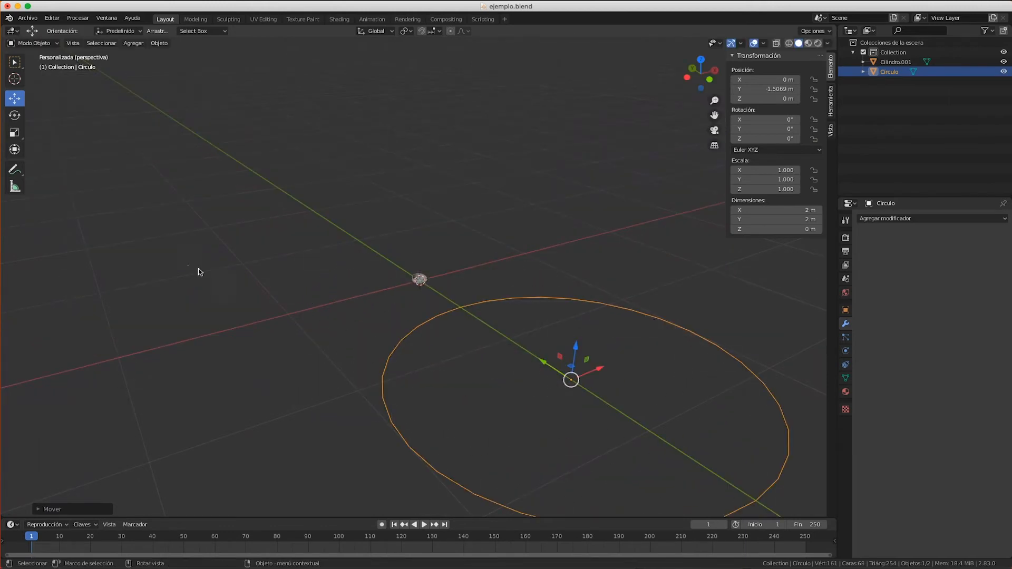
Scale the circle down to about 0.156 m across and move it near the container at about Y -0.206 m.
{"action": "left_click", "coordinate": [701, 59]}
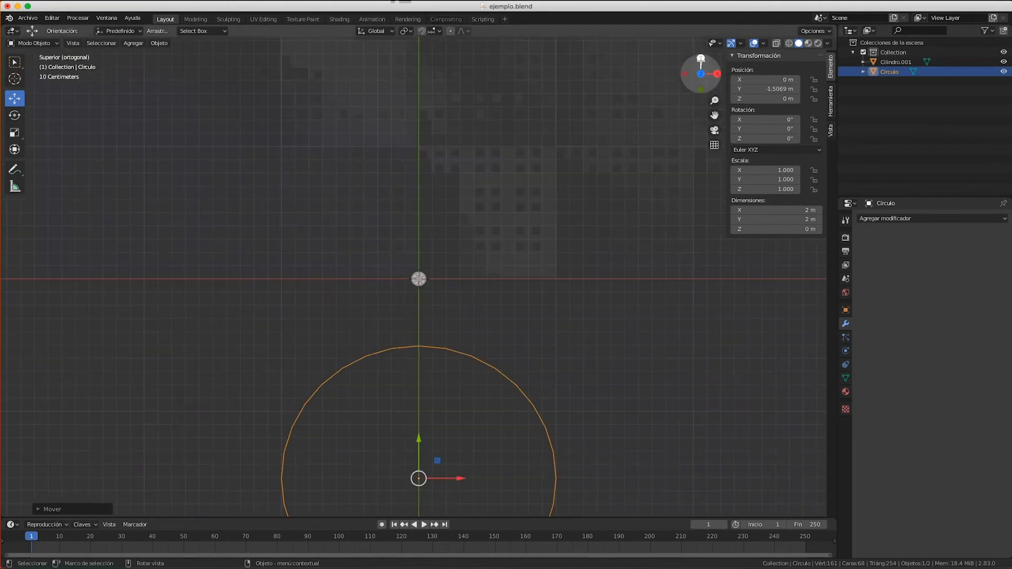
{"action": "key", "text": "KP_Decimal"}
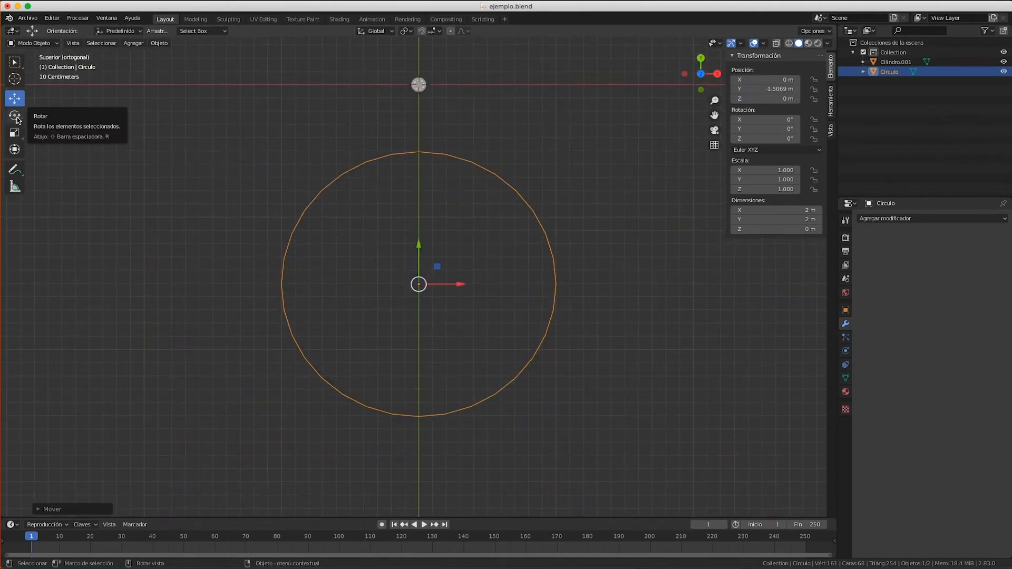
{"action": "left_click", "coordinate": [15, 133]}
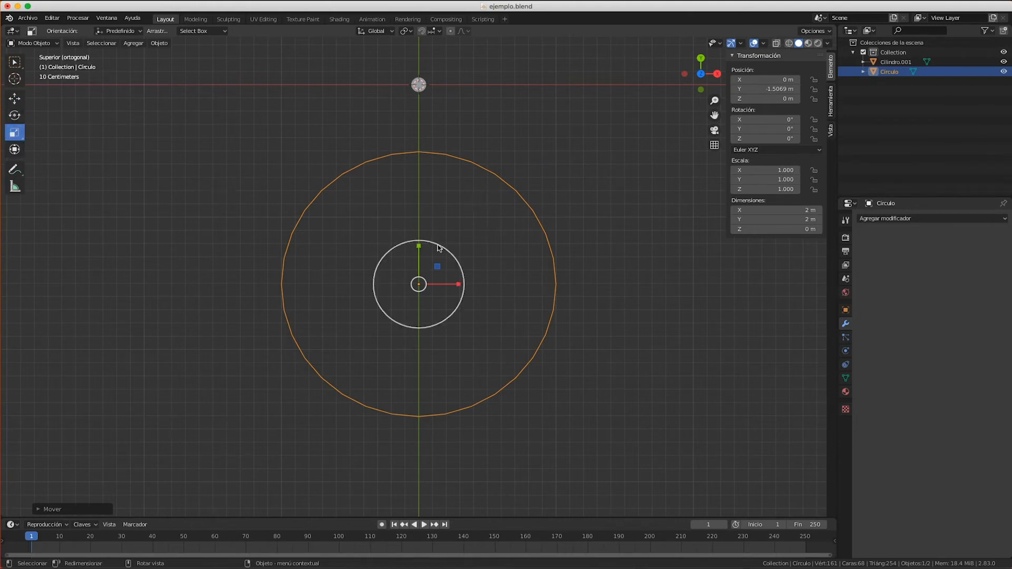
{"action": "left_click_drag", "start_coordinate": [444, 249], "coordinate": [428, 275]}
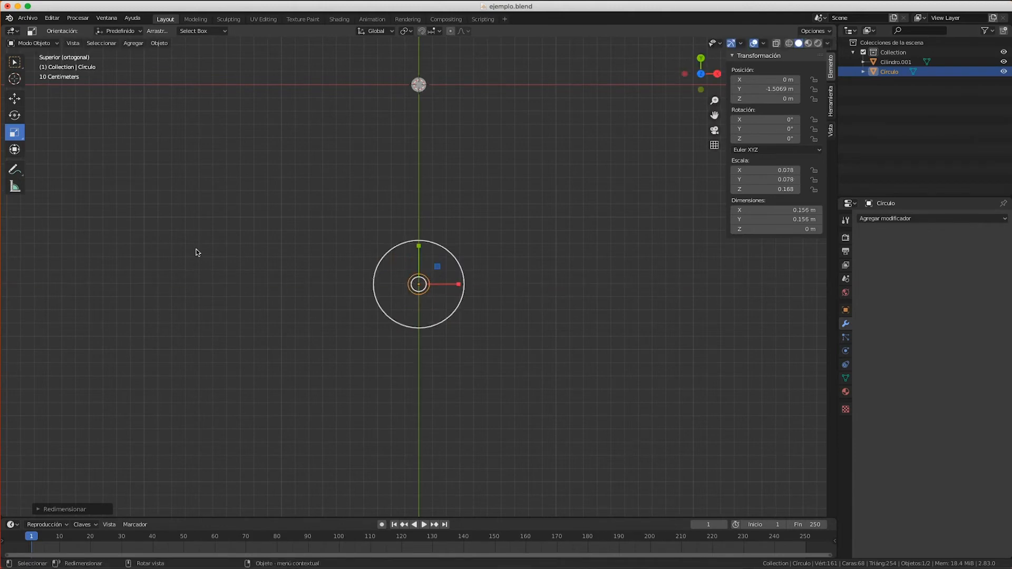
{"action": "left_click", "coordinate": [14, 99]}
{"action": "left_click_drag", "start_coordinate": [418, 246], "coordinate": [429, 78]}
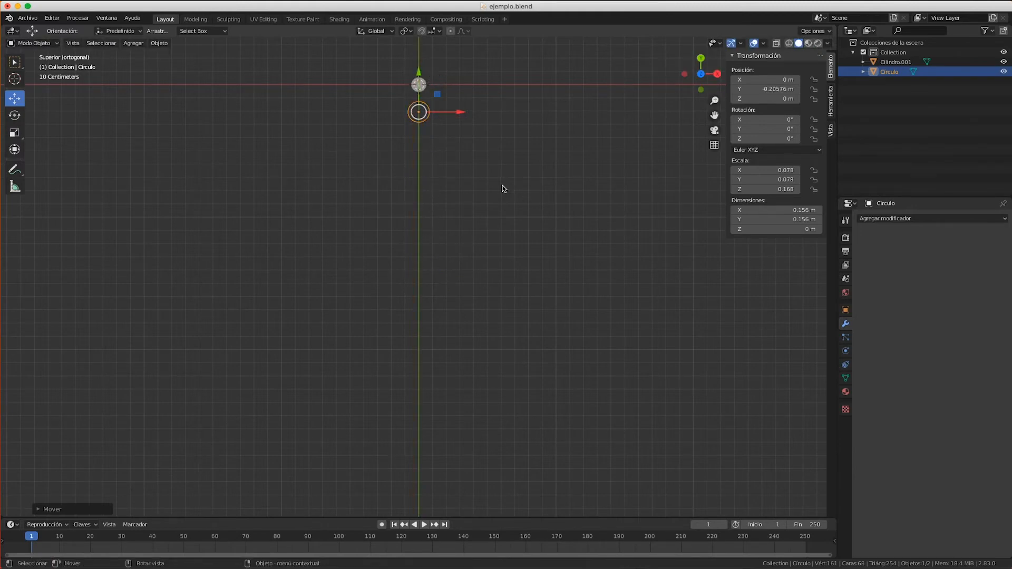
Open the circle in Edit Mode with the Move tool active, seen straight from above.
{"action": "middle_click_drag", "start_coordinate": [443, 160], "coordinate": [445, 291]}
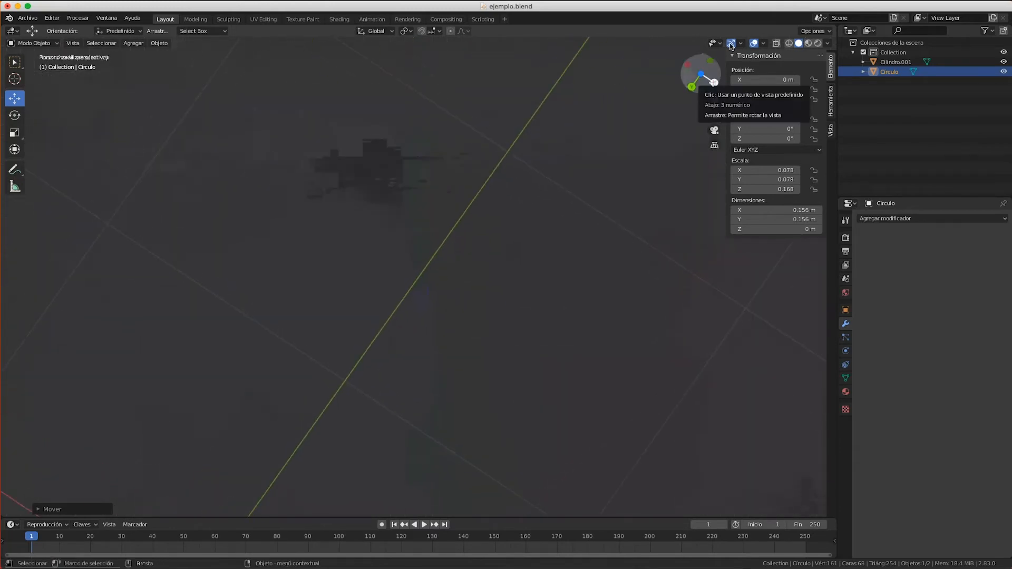
{"action": "left_click", "coordinate": [713, 82]}
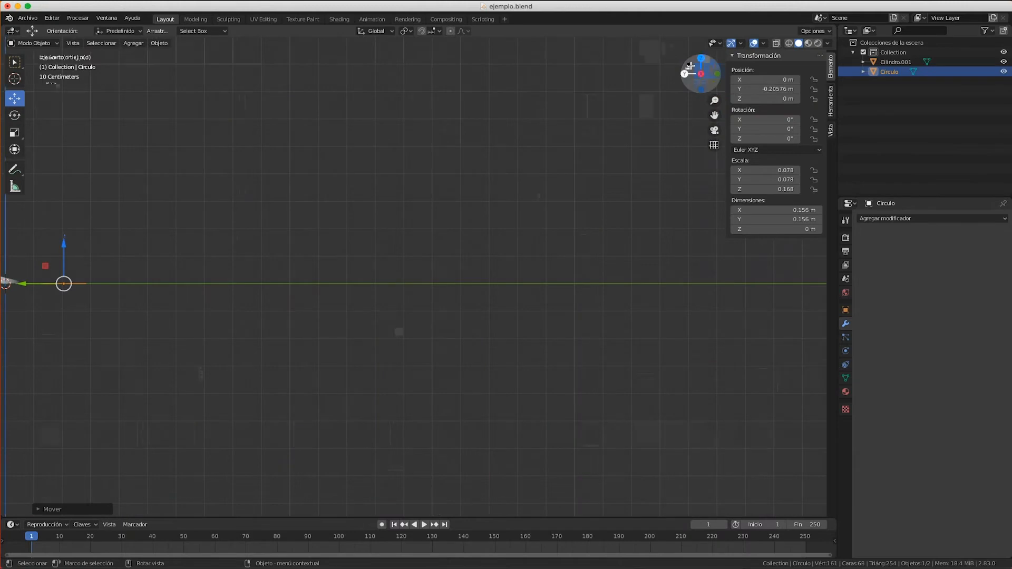
{"action": "left_click", "coordinate": [700, 58]}
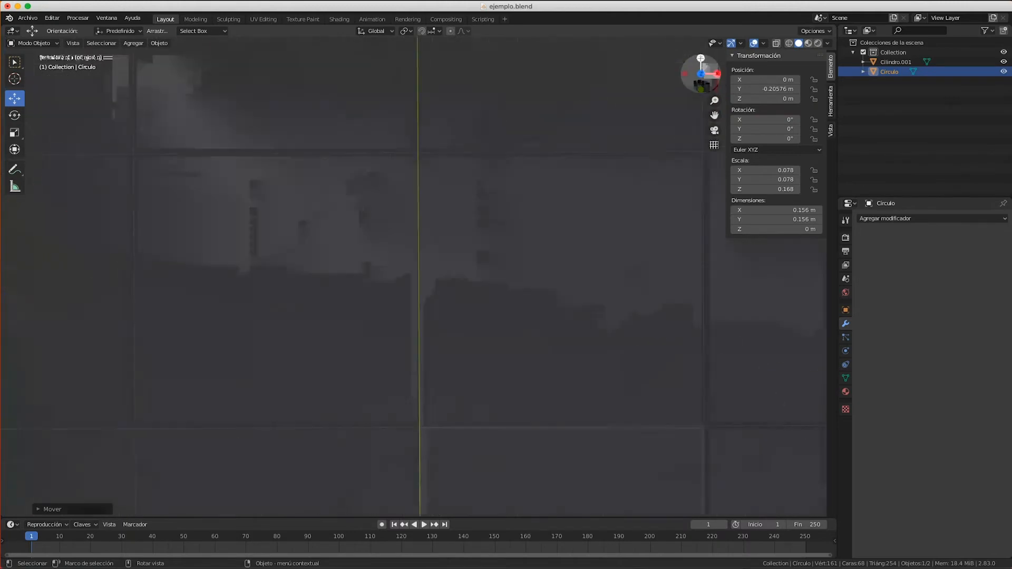
{"action": "scroll", "coordinate": [549, 185], "scroll_direction": "up", "scroll_amount": 15, "text": "shift"}
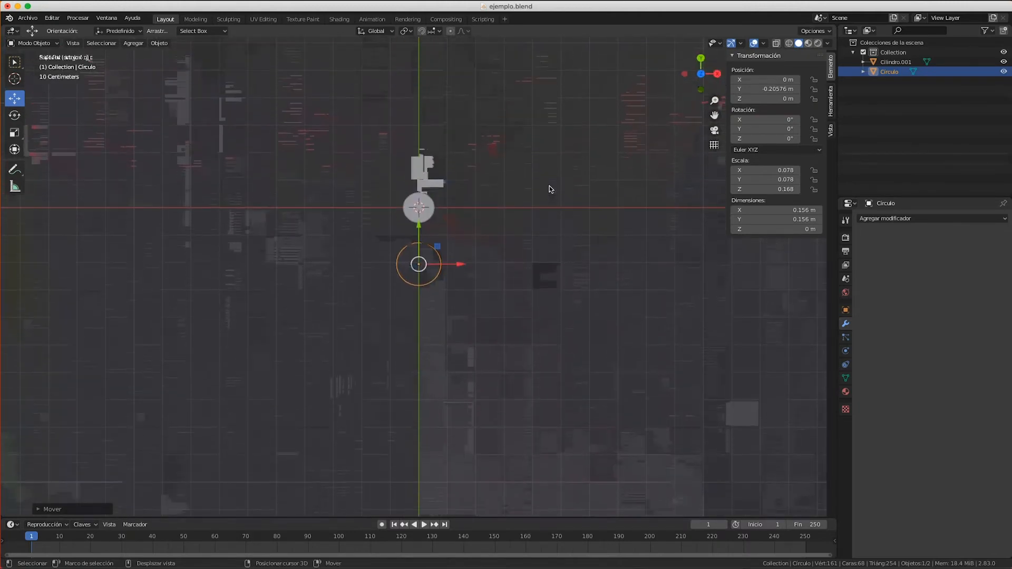
{"action": "scroll", "coordinate": [524, 267], "scroll_direction": "up", "scroll_amount": 14}
{"action": "scroll", "coordinate": [524, 266], "scroll_direction": "down", "scroll_amount": 4}
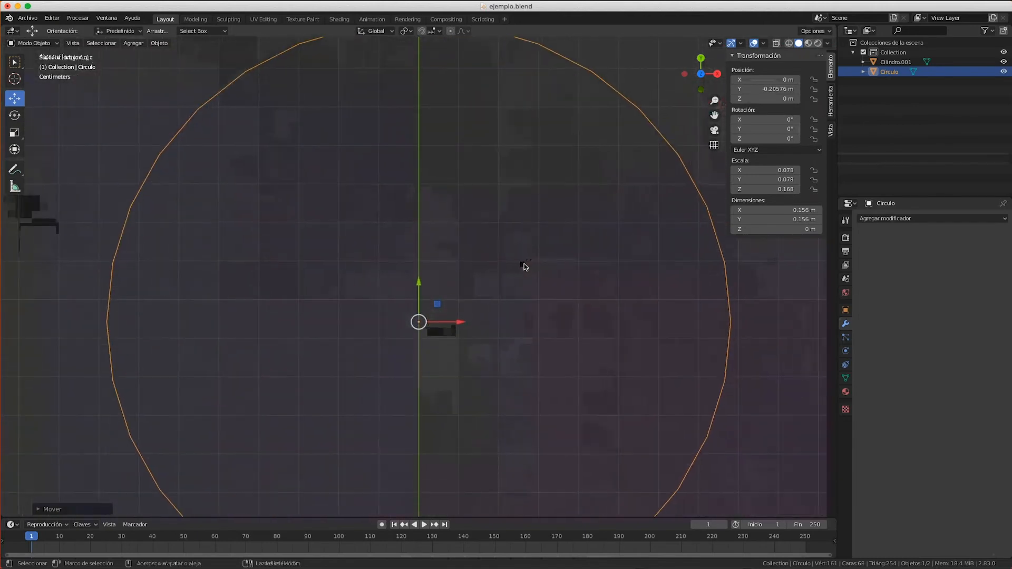
{"action": "scroll", "coordinate": [524, 266], "scroll_direction": "up", "scroll_amount": 1}
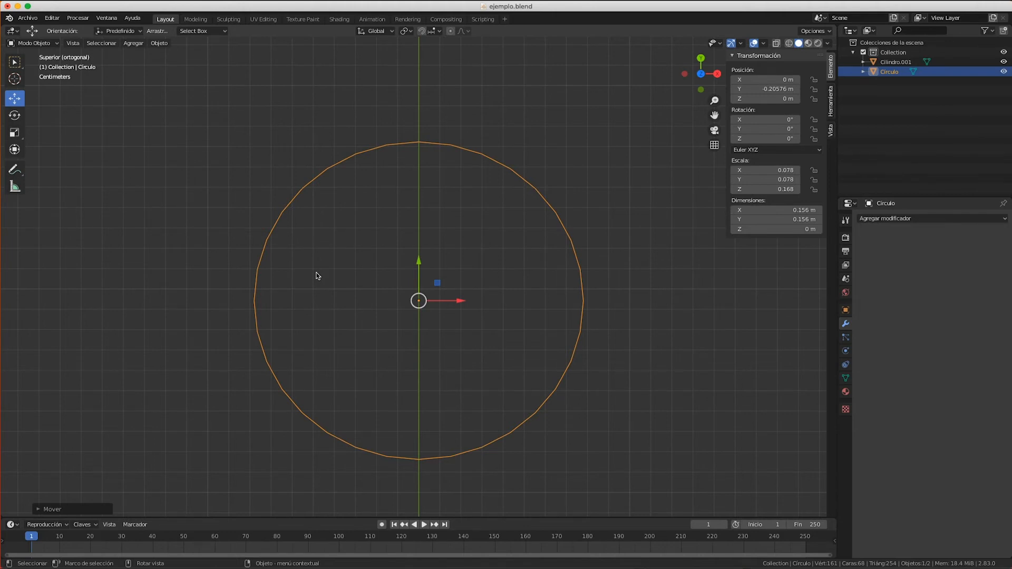
{"action": "key", "text": "Tab"}
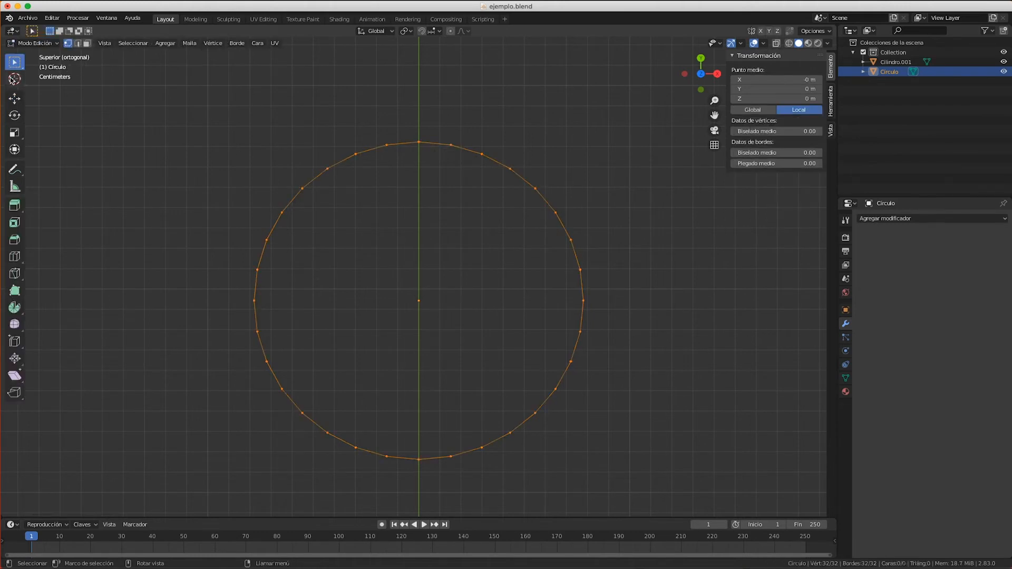
{"action": "left_click", "coordinate": [14, 98]}
{"action": "middle_click_drag", "start_coordinate": [402, 163], "coordinate": [382, 158]}
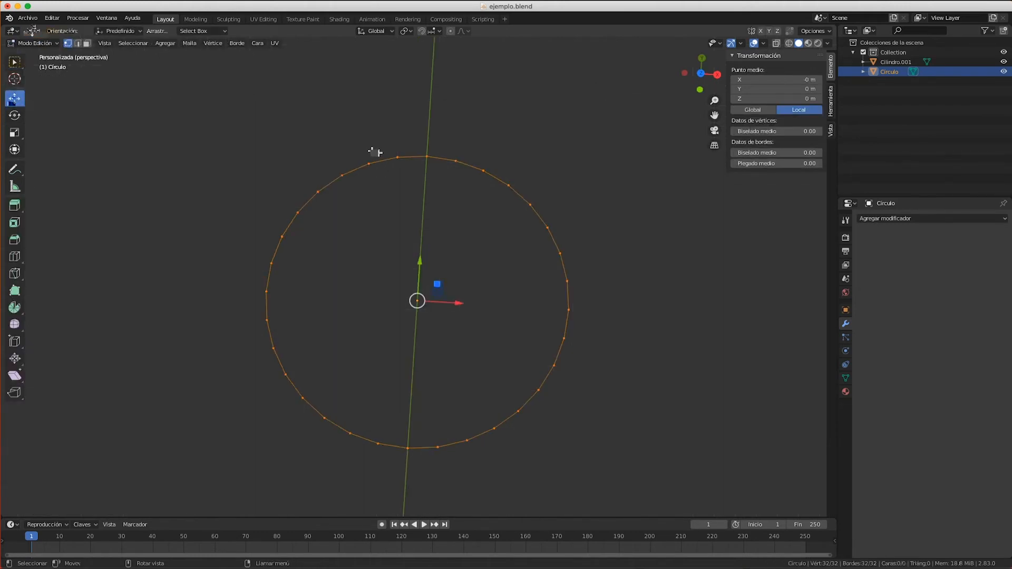
{"action": "left_click", "coordinate": [702, 59]}
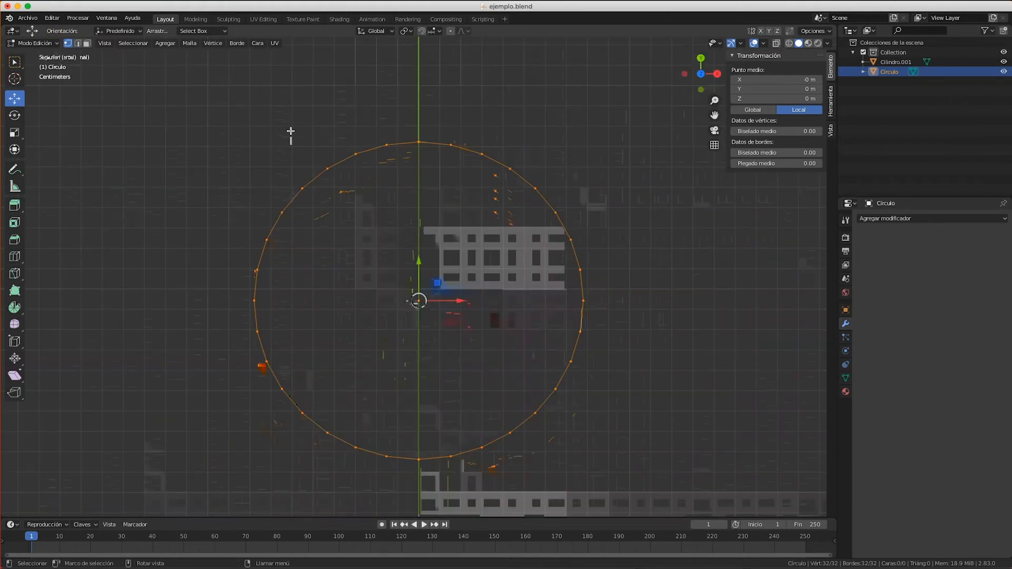
{"action": "left_click", "coordinate": [311, 113]}
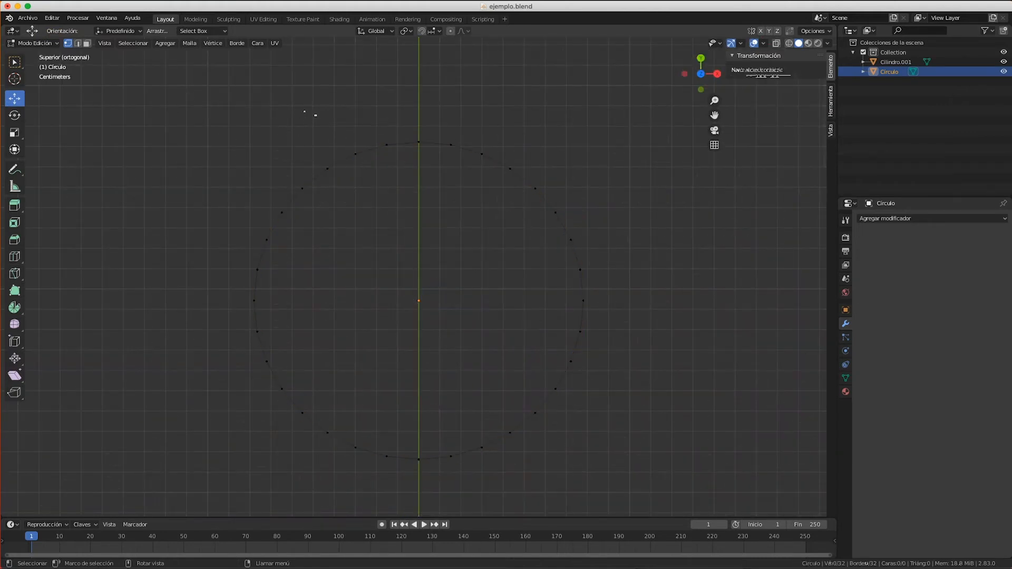
{"action": "left_click_drag", "start_coordinate": [289, 114], "coordinate": [479, 170]}
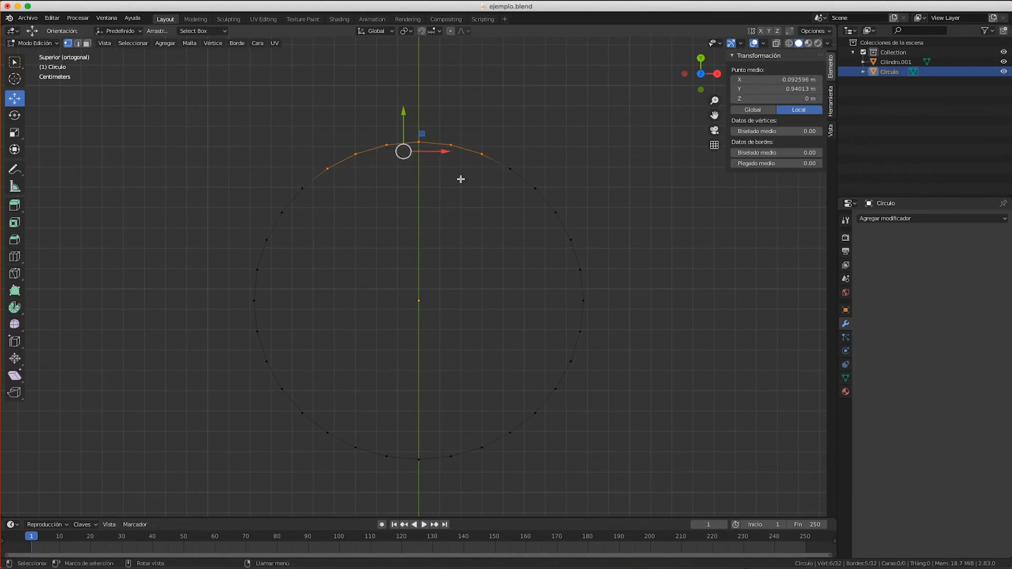
{"action": "right_click", "coordinate": [420, 147]}
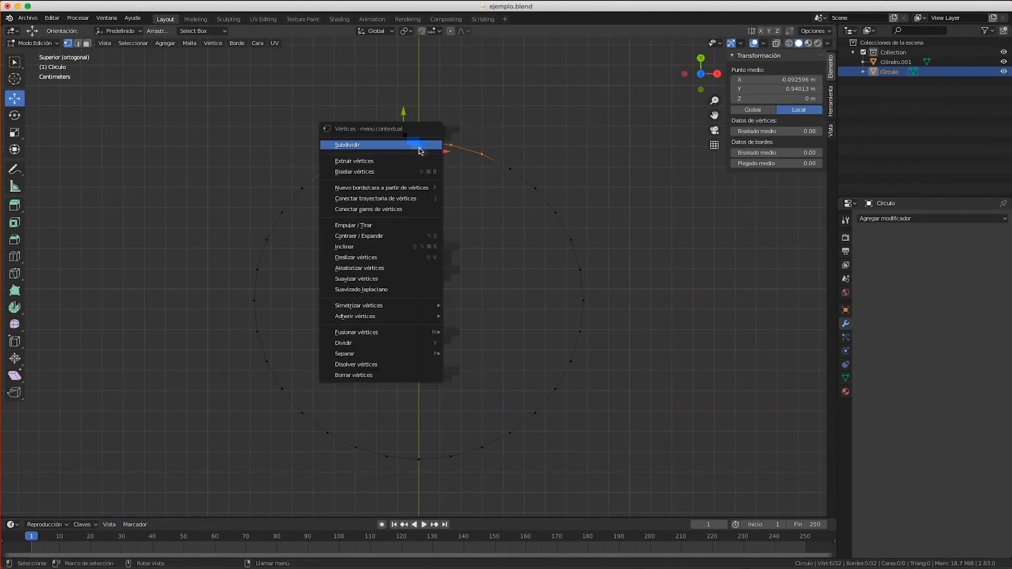
{"action": "mouse_move", "coordinate": [393, 336]}
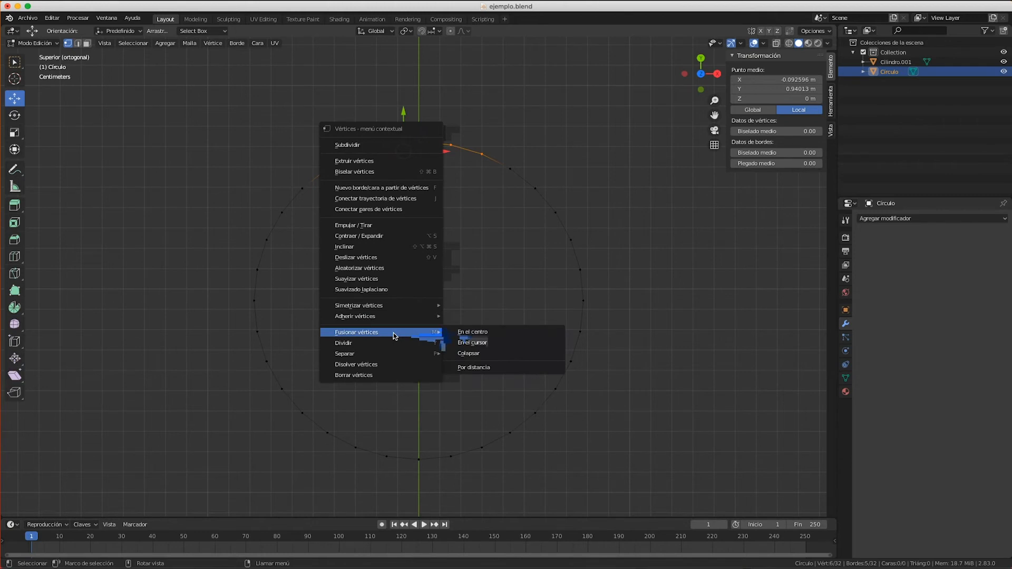
{"action": "left_click", "coordinate": [406, 344]}
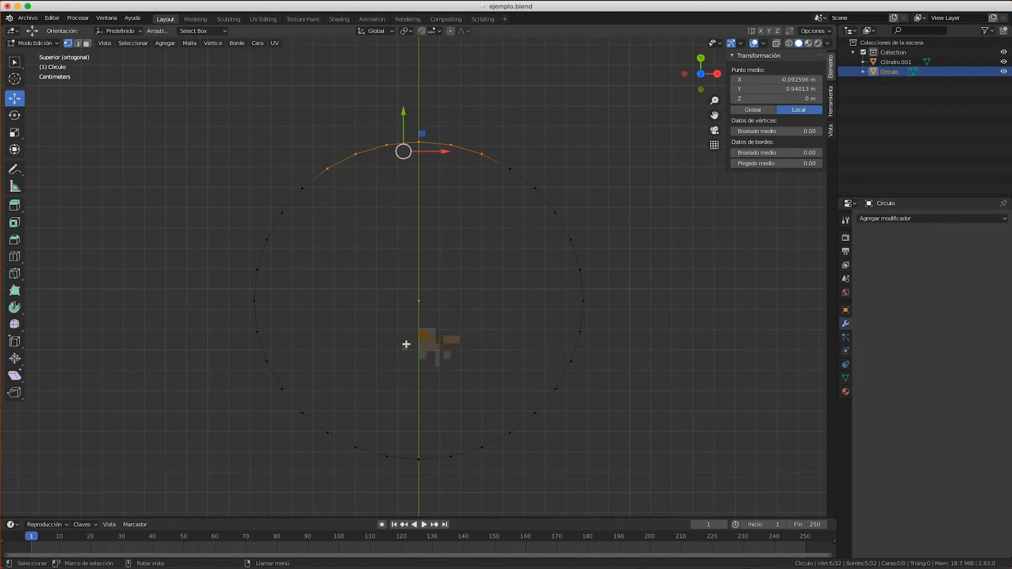
{"action": "right_click", "coordinate": [382, 150]}
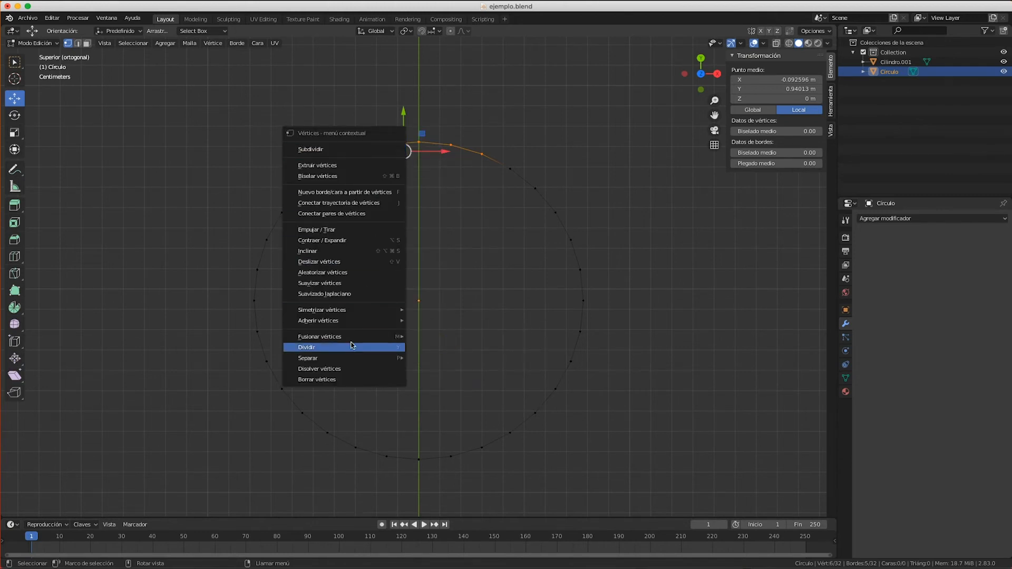
{"action": "mouse_move", "coordinate": [357, 335]}
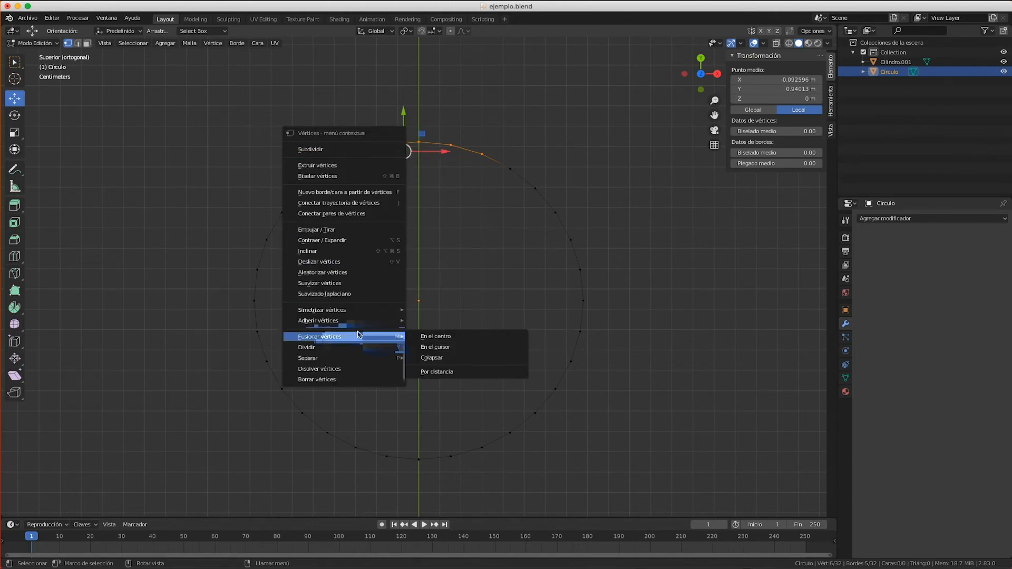
{"action": "left_click", "coordinate": [231, 221]}
Select the five vertices along the upper arc of the circle, from its upper-left side to just right of the Y axis.
{"action": "left_click_drag", "start_coordinate": [280, 136], "coordinate": [468, 173]}
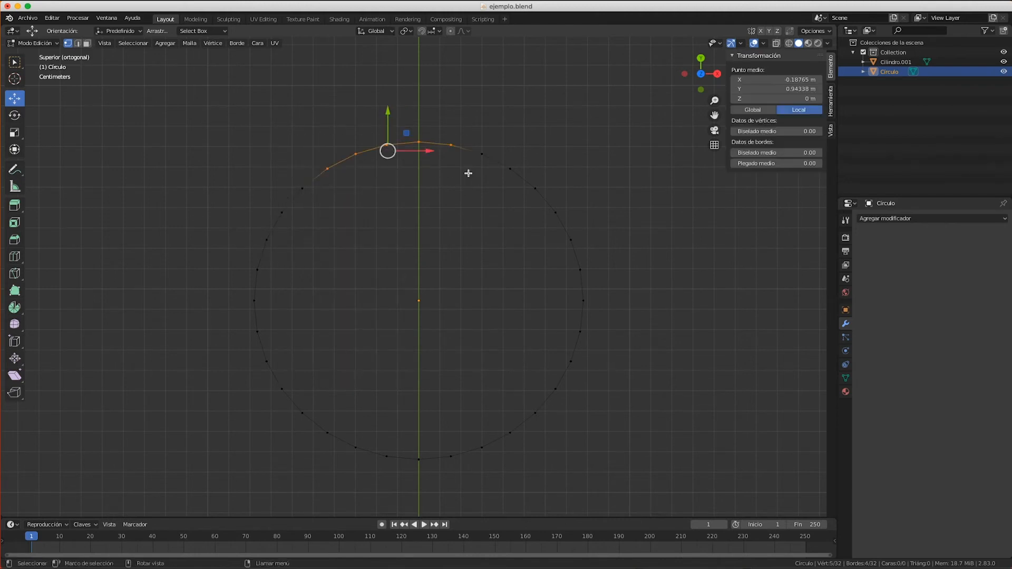
Dissolve the selected vertices at the top of the circle and the five vertices along its lower left side.
{"action": "key", "text": "x"}
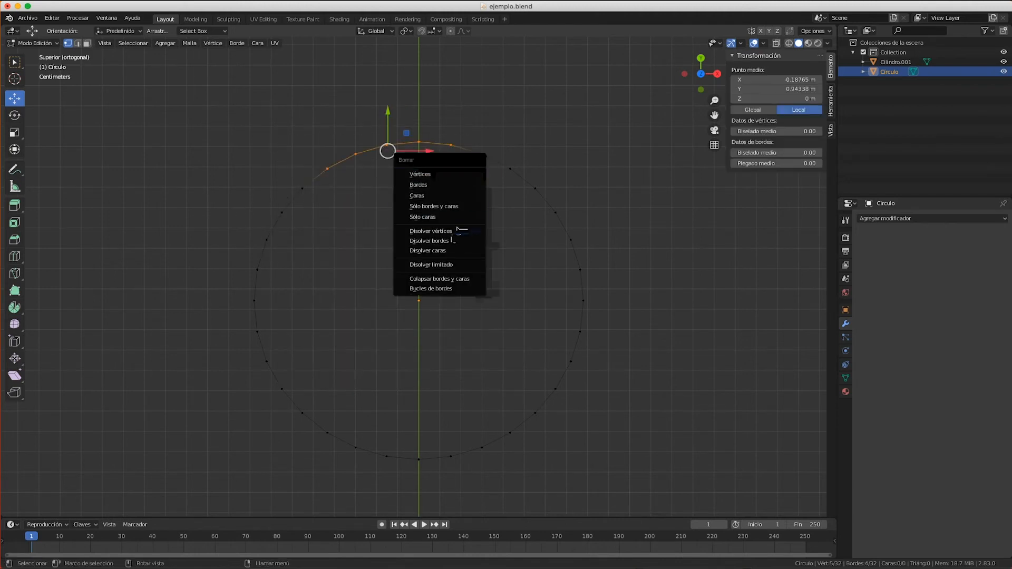
{"action": "left_click", "coordinate": [448, 231]}
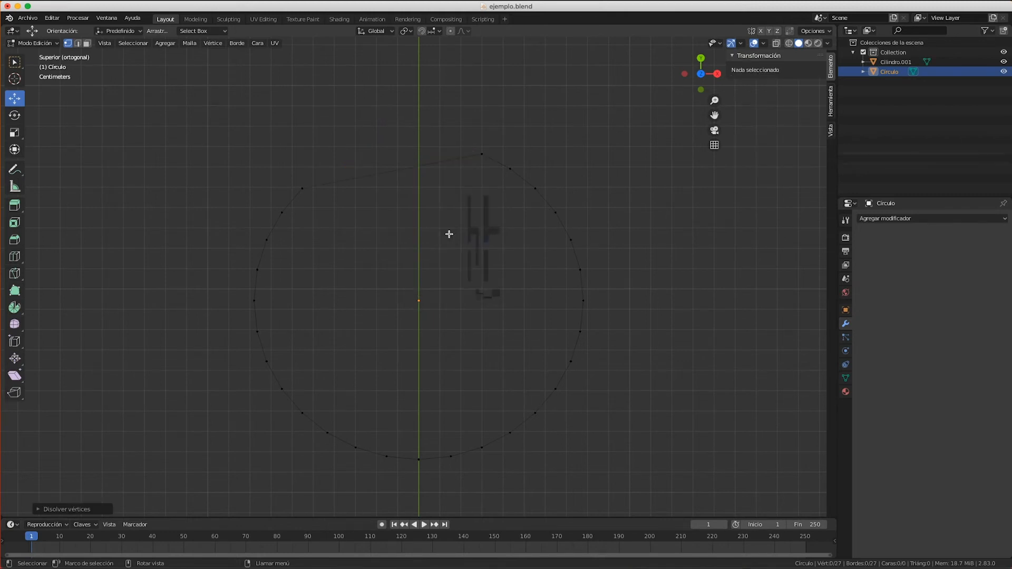
{"action": "left_click_drag", "start_coordinate": [217, 272], "coordinate": [332, 422]}
{"action": "middle_click_drag", "start_coordinate": [332, 422], "coordinate": [334, 424]}
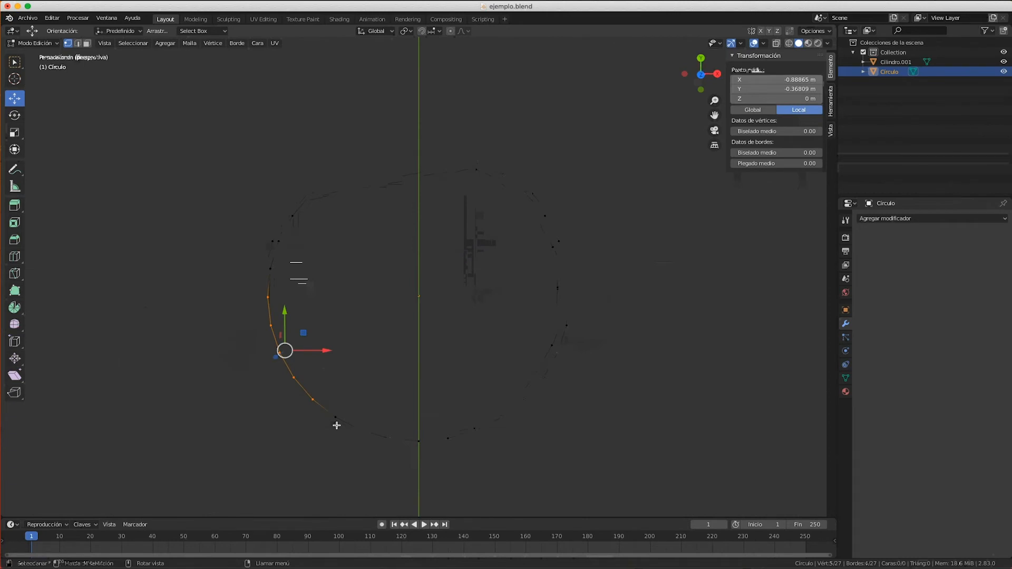
{"action": "key", "text": "x"}
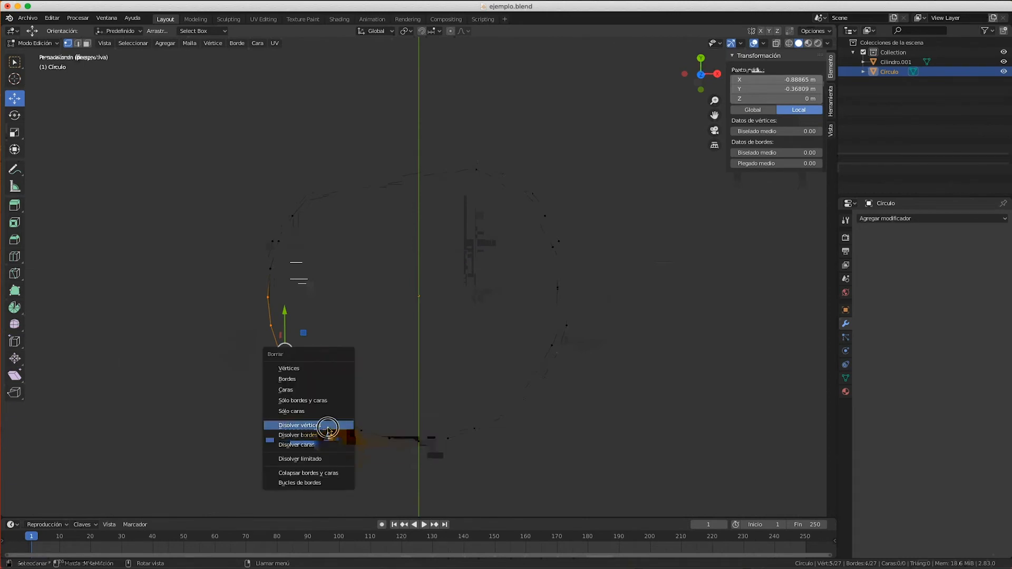
{"action": "left_click", "coordinate": [328, 426]}
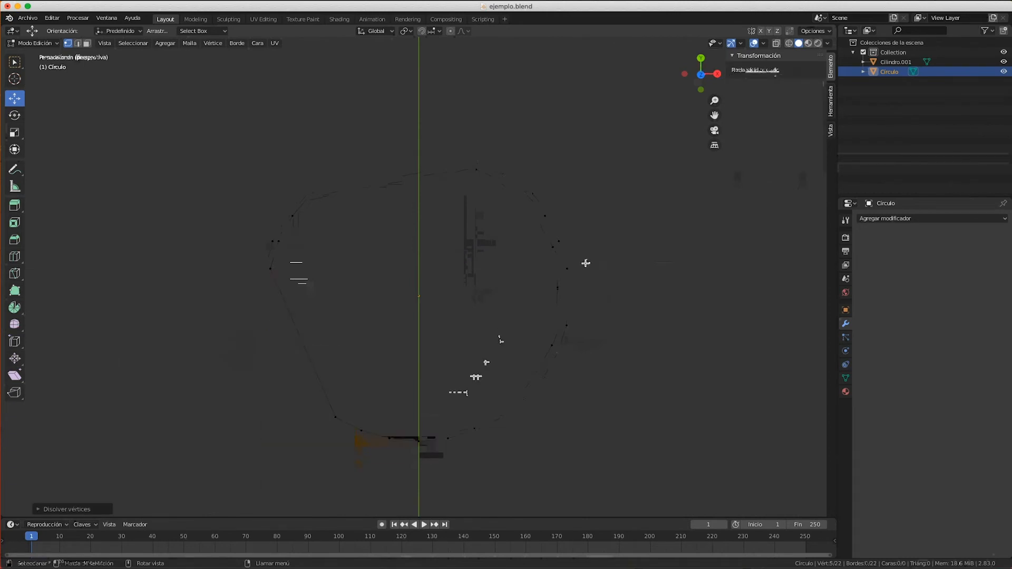
Dissolve the six vertices along the circle's lower right side and return to the orthographic top view.
{"action": "left_click_drag", "start_coordinate": [608, 246], "coordinate": [524, 410]}
{"action": "key", "text": "x"}
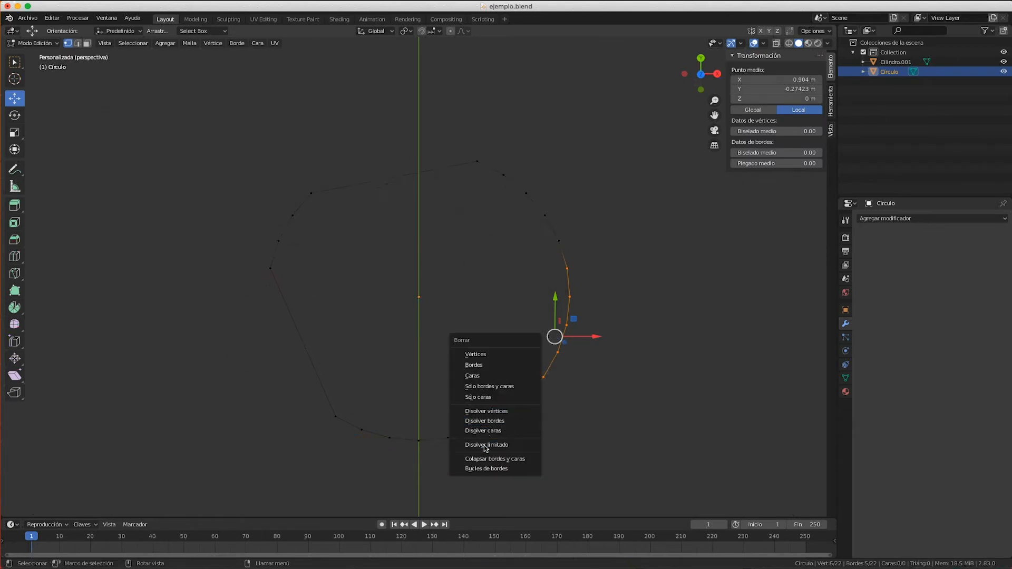
{"action": "left_click", "coordinate": [488, 412]}
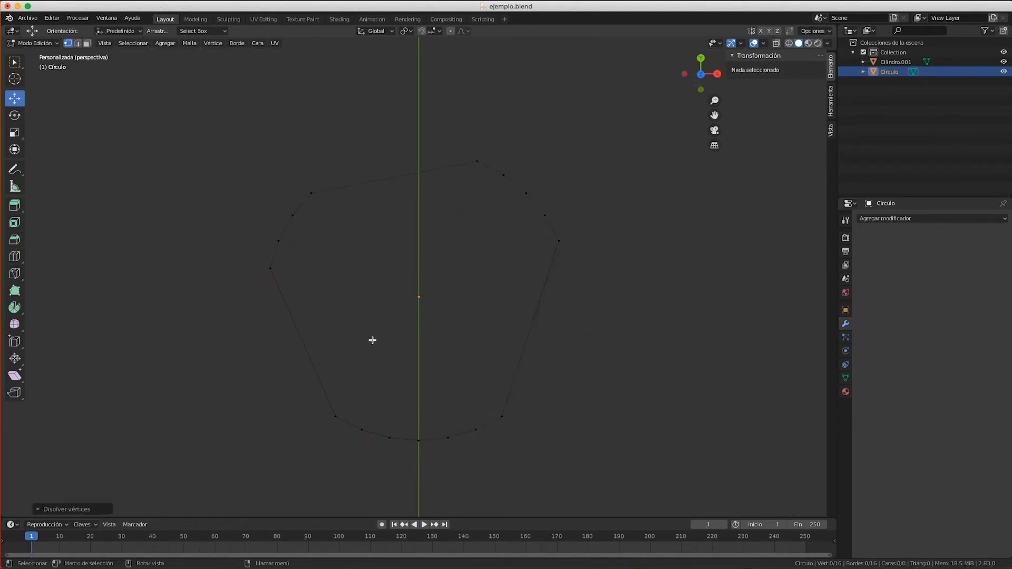
{"action": "left_click", "coordinate": [700, 59]}
{"action": "left_click", "coordinate": [701, 59]}
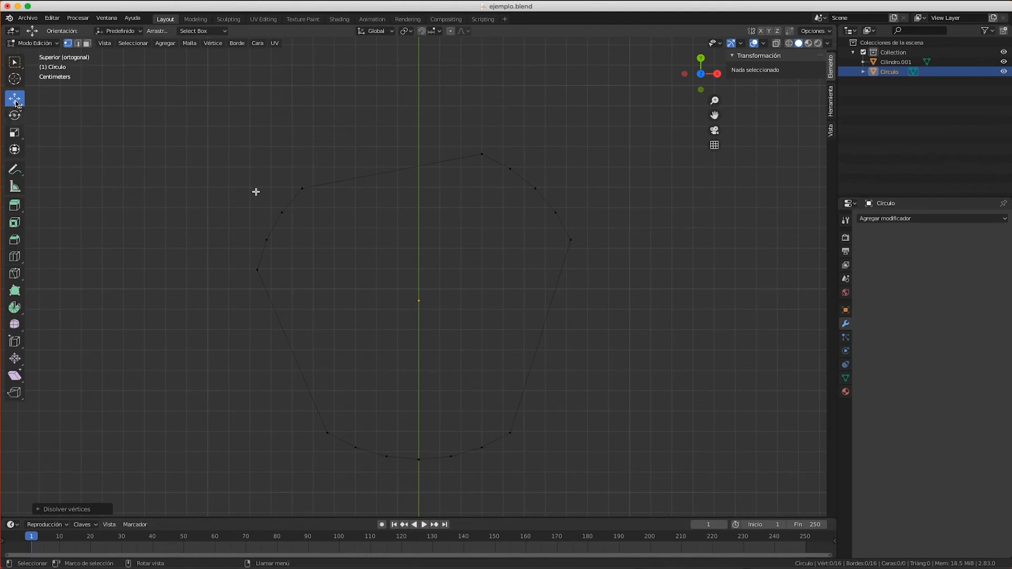
Move the highest upper-left vertex up toward the centre and the three below it inward and down, the last to about X -0.36, Y -0.53 m.
{"action": "left_click", "coordinate": [300, 189]}
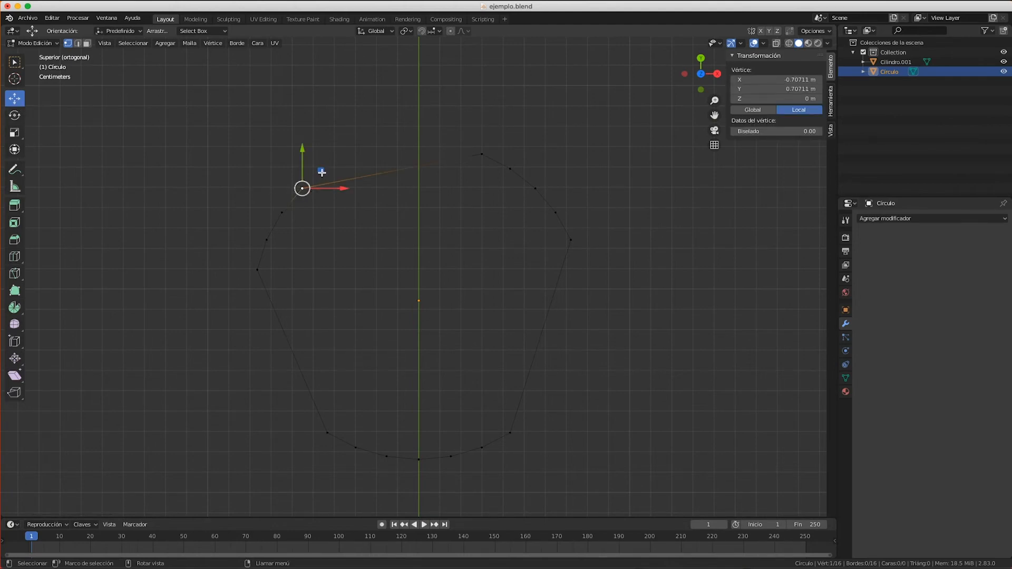
{"action": "left_click_drag", "start_coordinate": [302, 188], "coordinate": [341, 159]}
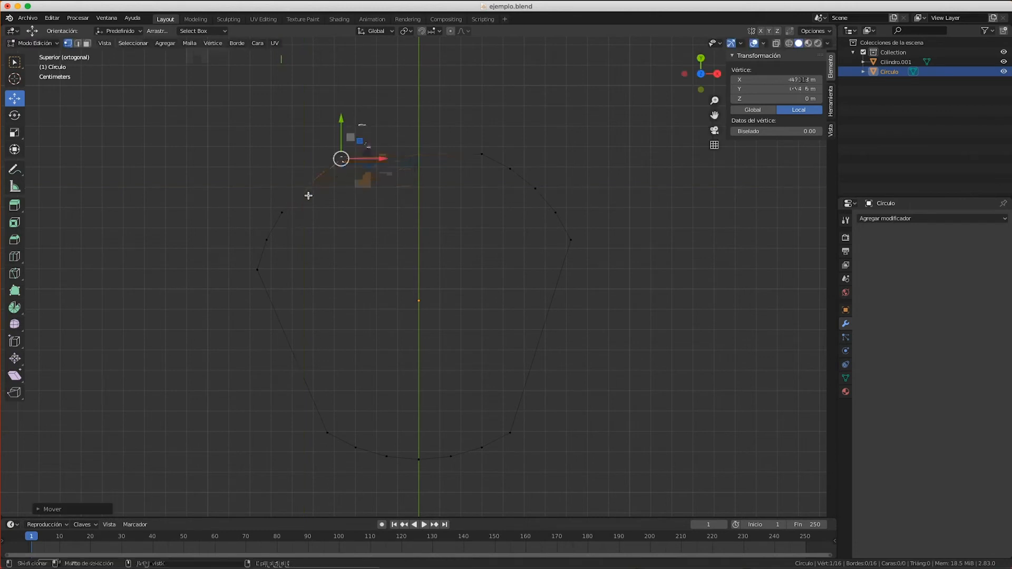
{"action": "left_click", "coordinate": [283, 213]}
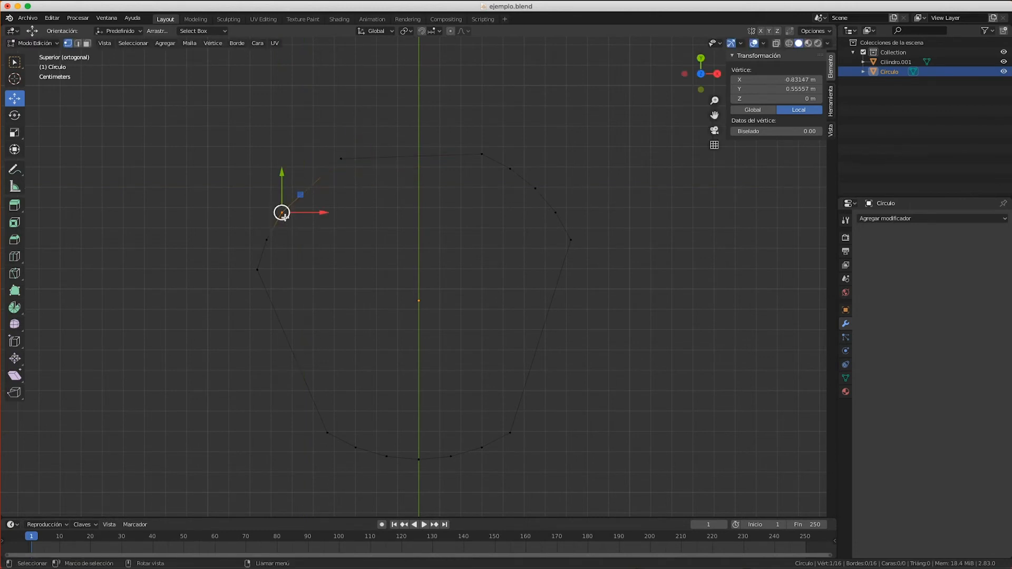
{"action": "left_click_drag", "start_coordinate": [300, 196], "coordinate": [348, 237]}
{"action": "left_click", "coordinate": [267, 240]}
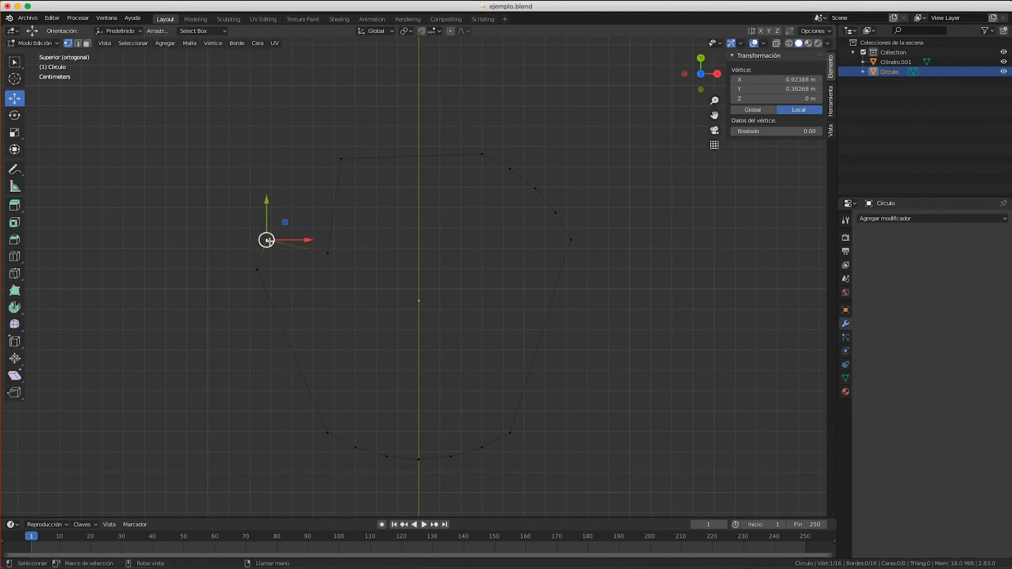
{"action": "left_click_drag", "start_coordinate": [285, 223], "coordinate": [358, 317]}
{"action": "left_click", "coordinate": [257, 270]}
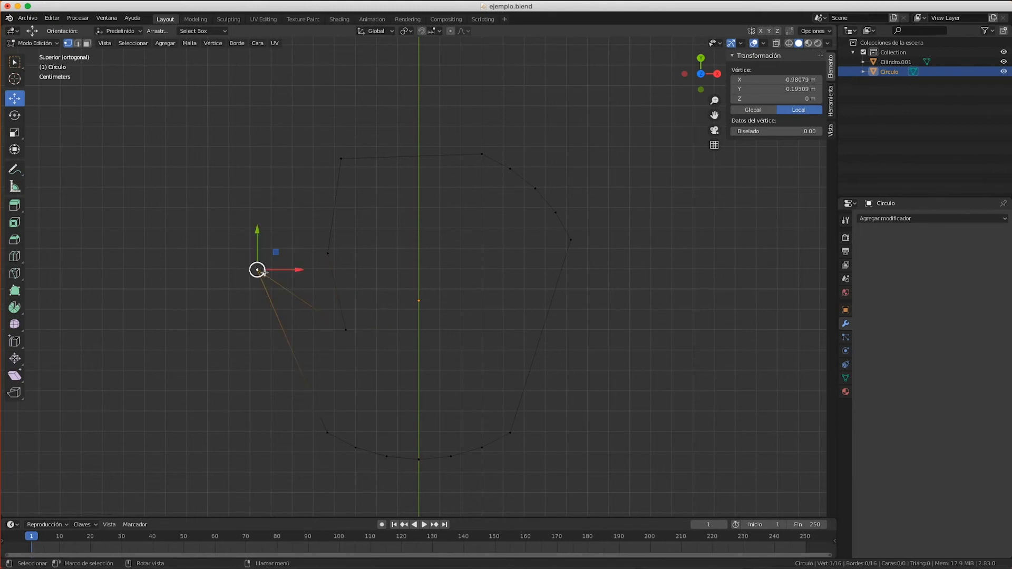
{"action": "left_click_drag", "start_coordinate": [276, 252], "coordinate": [380, 372]}
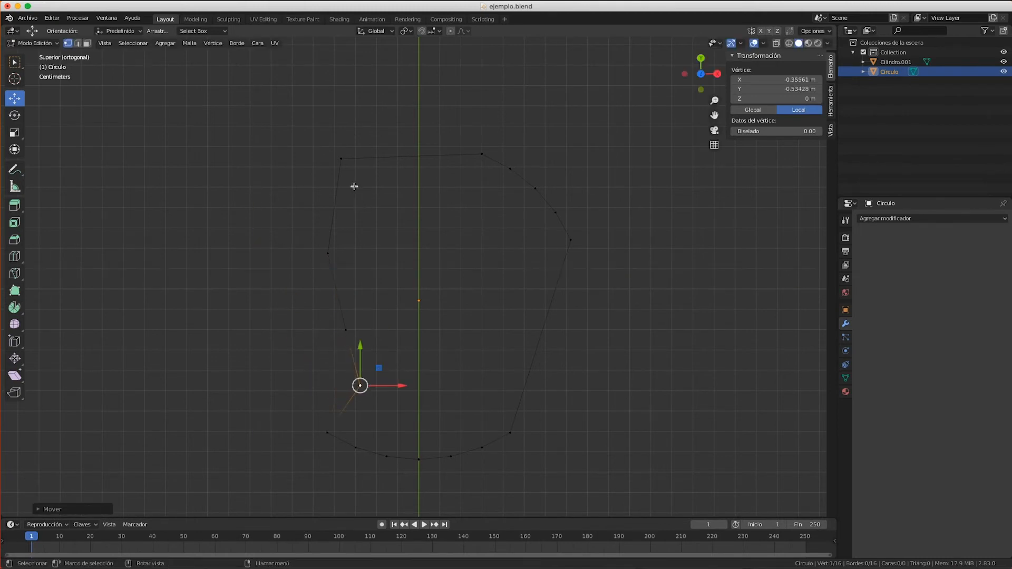
Move the outline's upper-left corner vertex up onto the Y axis as the tip of a teardrop.
{"action": "left_click_drag", "start_coordinate": [343, 156], "coordinate": [437, 137]}
{"action": "left_click", "coordinate": [343, 160]}
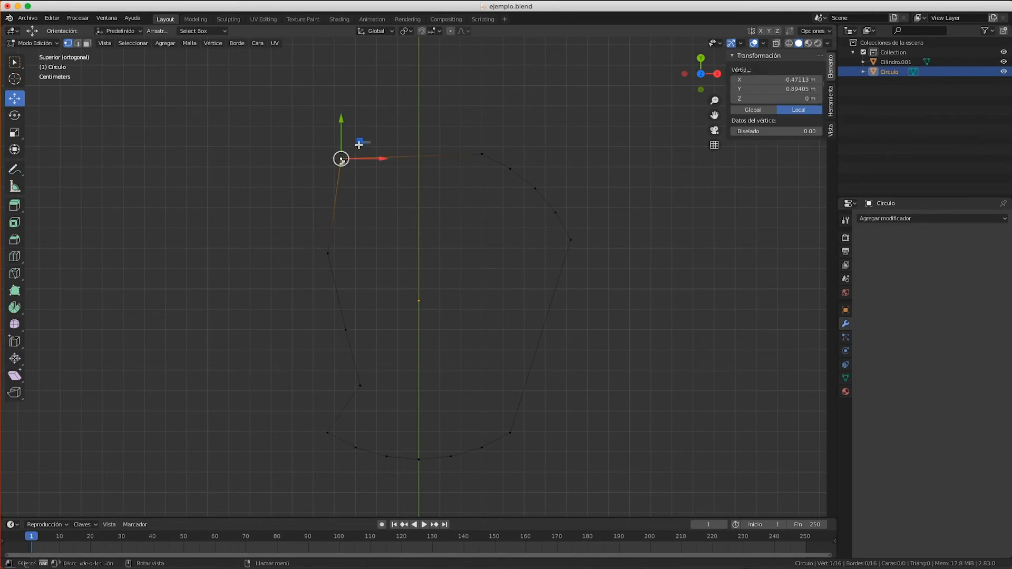
{"action": "left_click_drag", "start_coordinate": [359, 144], "coordinate": [497, 142]}
{"action": "left_click_drag", "start_coordinate": [452, 116], "coordinate": [437, 117]}
Reposition the four left-side vertices below the tip into a widening curve, the lowest at about X -0.54, Y -0.81 m.
{"action": "left_click", "coordinate": [328, 253]}
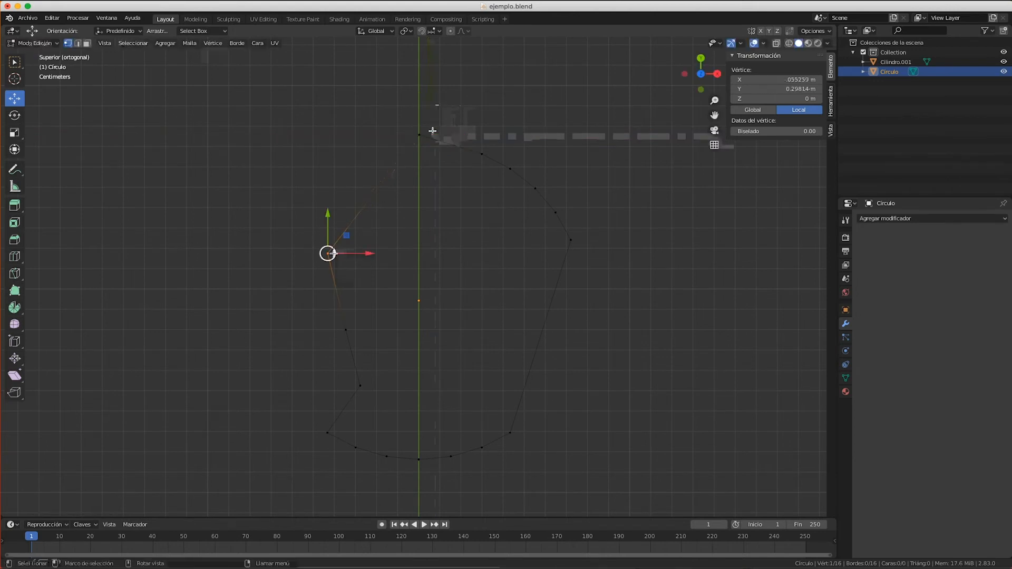
{"action": "key", "text": "g"}
{"action": "left_click", "coordinate": [339, 213]}
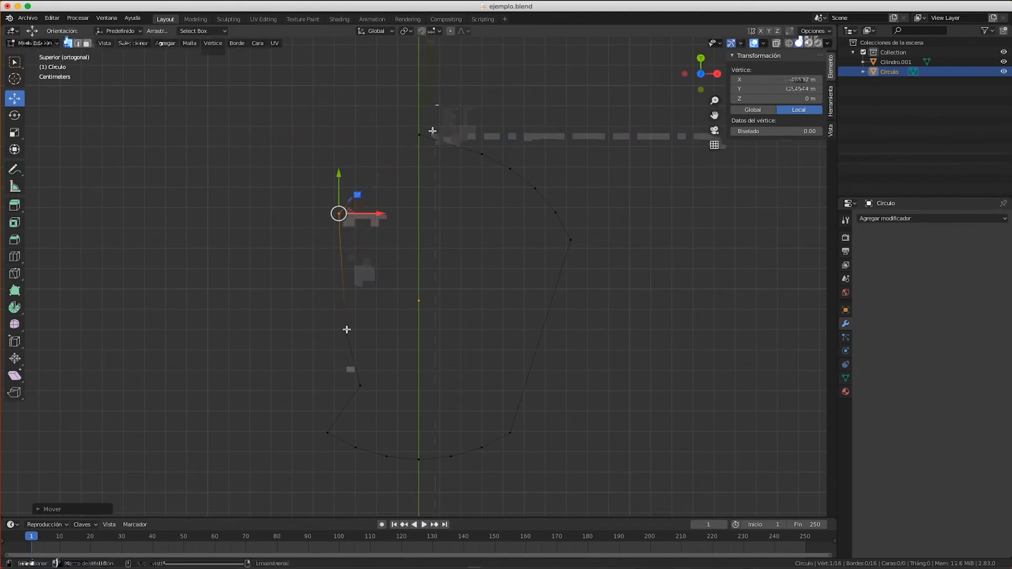
{"action": "left_click", "coordinate": [346, 330]}
{"action": "left_click_drag", "start_coordinate": [349, 328], "coordinate": [324, 289]}
{"action": "left_click", "coordinate": [359, 387]}
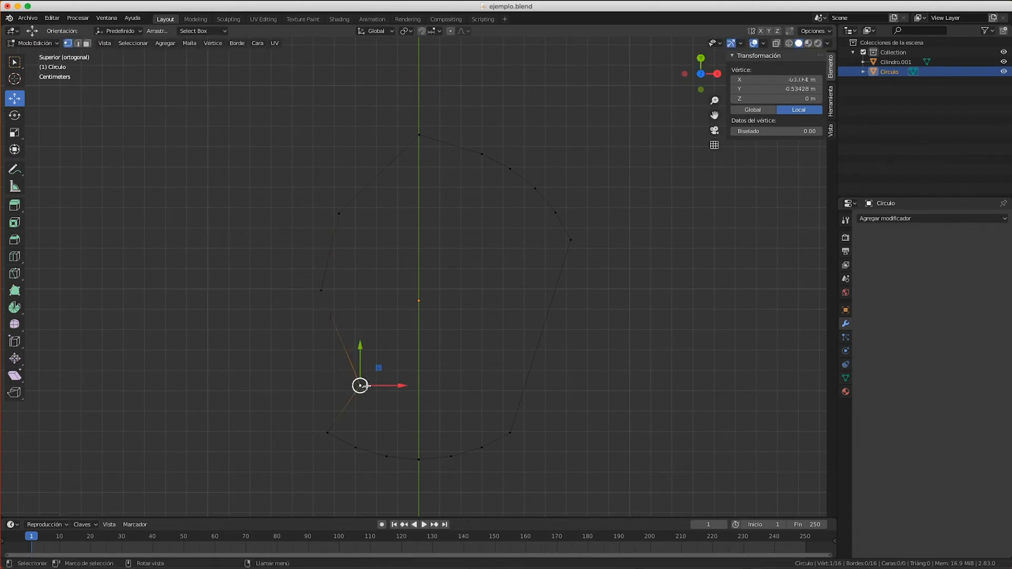
{"action": "left_click_drag", "start_coordinate": [378, 369], "coordinate": [325, 354]}
{"action": "left_click", "coordinate": [328, 437]}
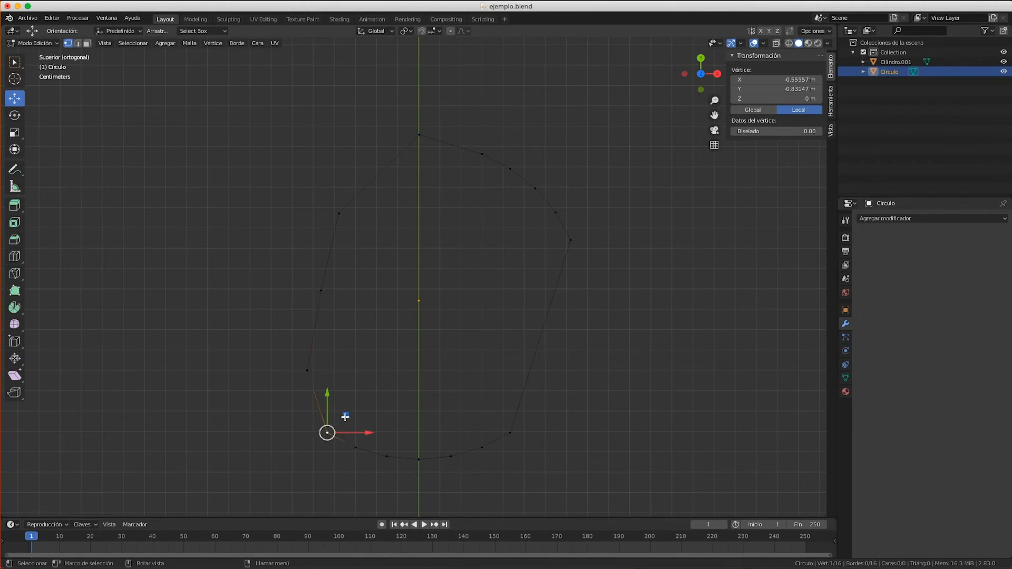
{"action": "mouse_move", "coordinate": [345, 417]}
{"action": "left_mouse_down"}
{"action": "mouse_move", "coordinate": [382, 420]}
{"action": "mouse_move", "coordinate": [348, 415]}
{"action": "left_mouse_up"}
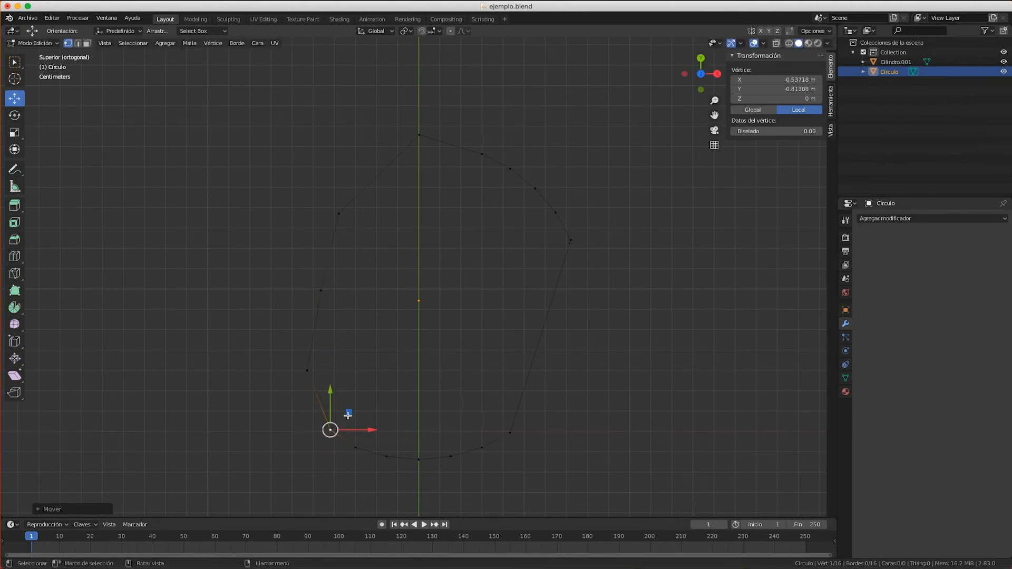
Move the upper-right arc's lowest vertex to about X 0.76, Y -0.48 m and its topmost vertex to about X 0.42, Y 0.64 m.
{"action": "left_click_drag", "start_coordinate": [571, 241], "coordinate": [570, 280]}
{"action": "left_click", "coordinate": [574, 242]}
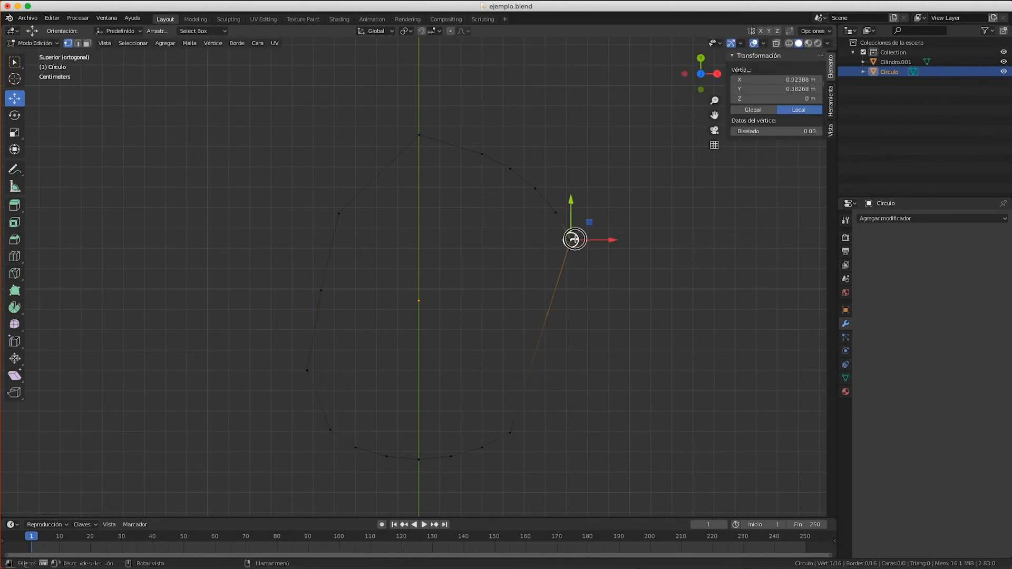
{"action": "left_click_drag", "start_coordinate": [573, 240], "coordinate": [546, 377]}
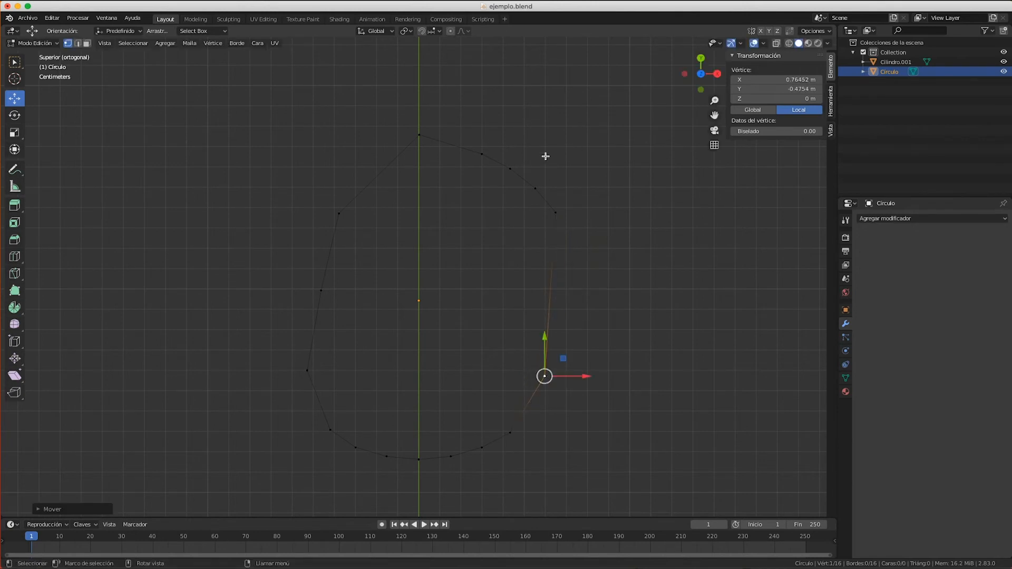
{"action": "left_click", "coordinate": [482, 154]}
{"action": "left_click_drag", "start_coordinate": [481, 154], "coordinate": [490, 199]}
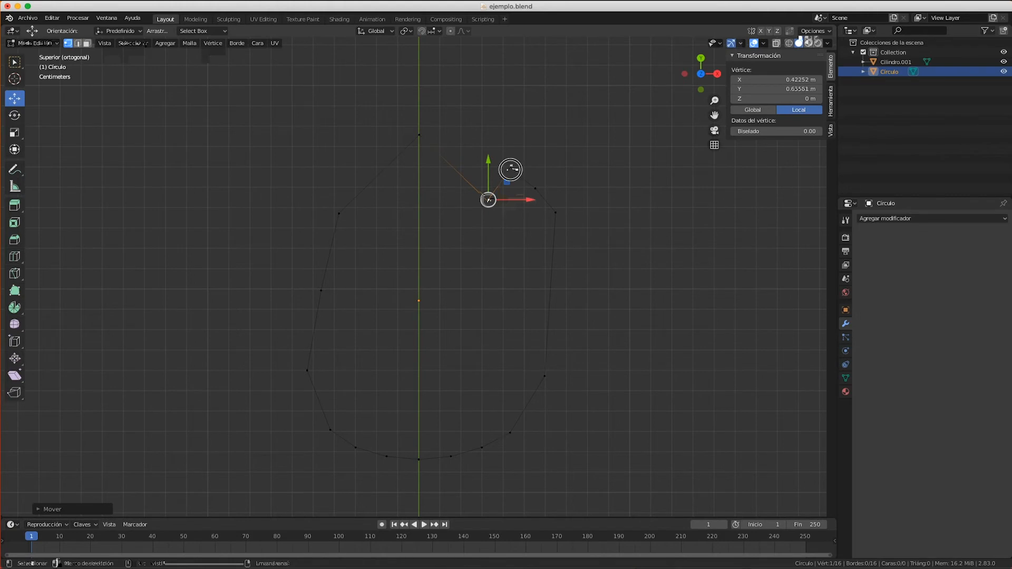
Move the next two vertices of the upper-right arc down to about X 0.60, Y 0.15 m and X 0.70, Y -0.15 m.
{"action": "left_click", "coordinate": [512, 170]}
{"action": "left_click_drag", "start_coordinate": [528, 155], "coordinate": [537, 262]}
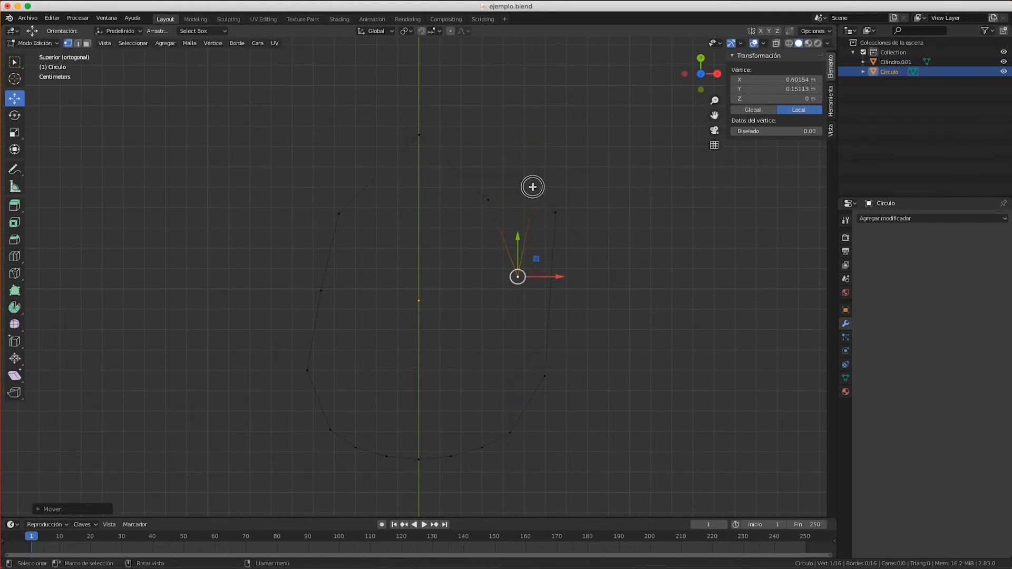
{"action": "left_click", "coordinate": [534, 188]}
{"action": "left_click_drag", "start_coordinate": [535, 192], "coordinate": [533, 324]}
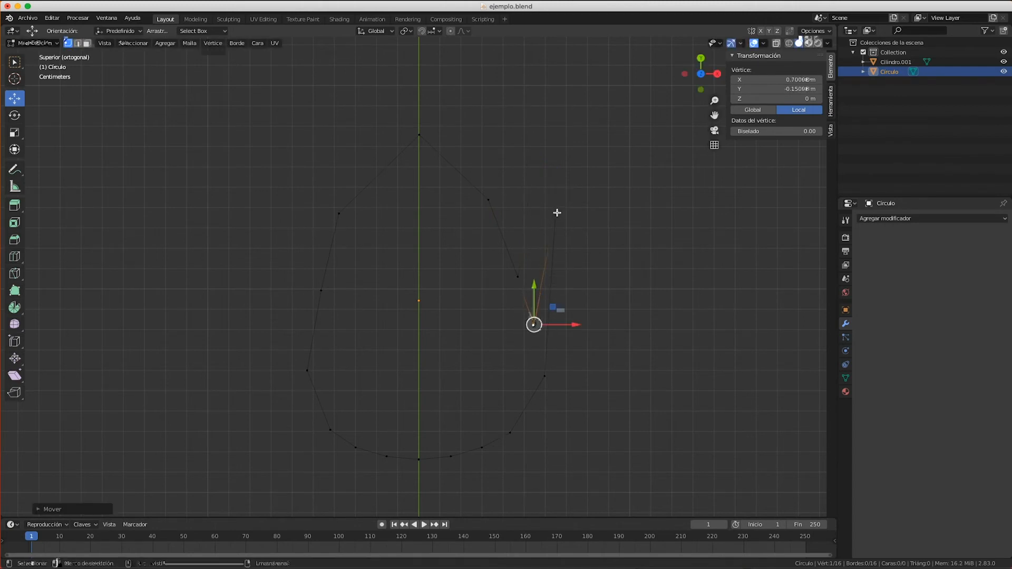
Move the arc's remaining vertex down to about X 0.75, Y -0.30 m and shift the lower-right vertex further down.
{"action": "left_click", "coordinate": [558, 212]}
{"action": "left_click_drag", "start_coordinate": [575, 195], "coordinate": [563, 388]}
{"action": "left_click", "coordinate": [545, 376]}
Move the two middle right-side vertices up and outward to about X 0.65, Y 0.20 m and X 0.75, Y -0.06 m.
{"action": "left_click", "coordinate": [517, 276]}
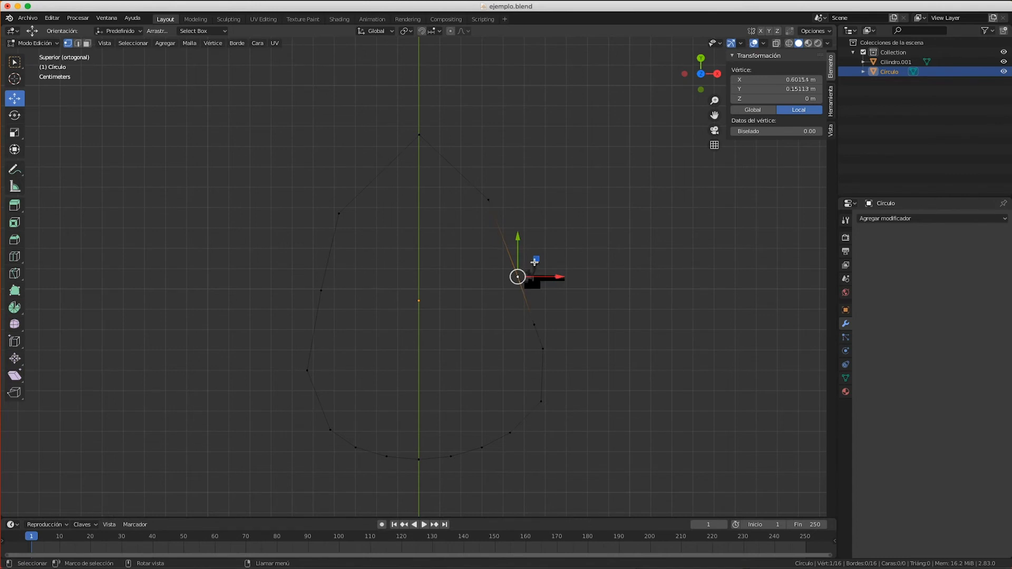
{"action": "left_click_drag", "start_coordinate": [536, 259], "coordinate": [549, 249]}
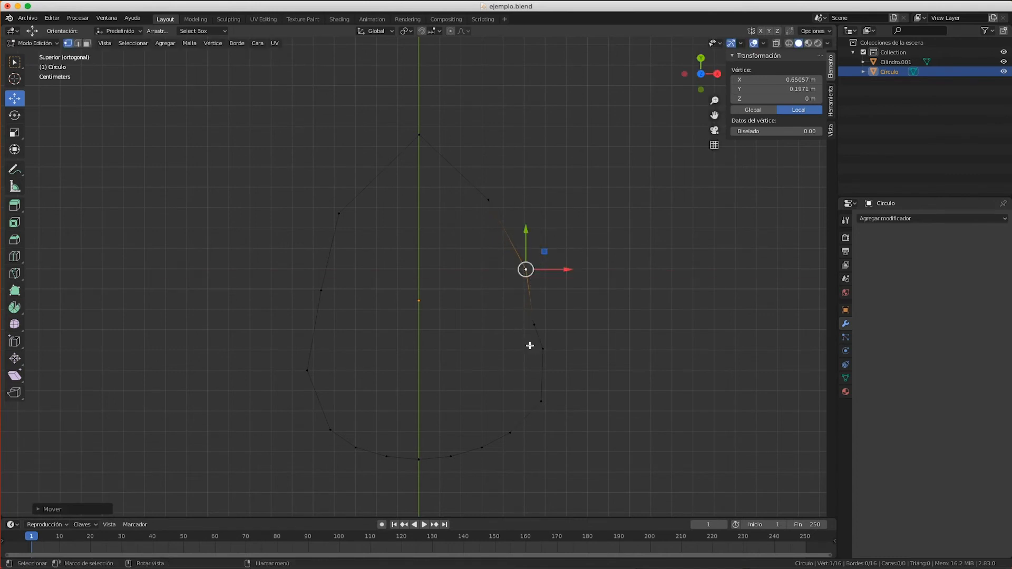
{"action": "left_click", "coordinate": [534, 324]}
{"action": "left_click_drag", "start_coordinate": [553, 306], "coordinate": [563, 287]}
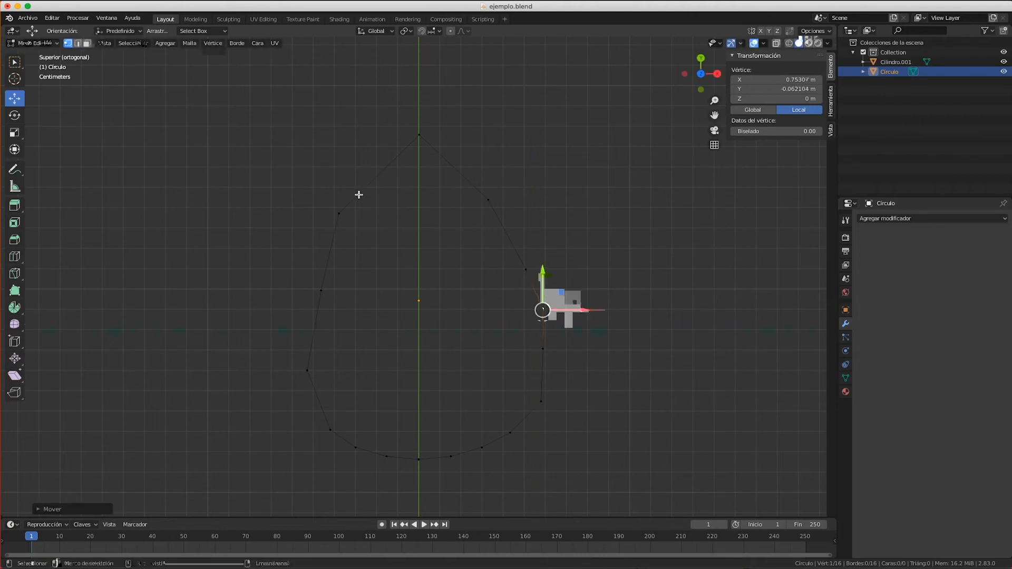
Shift the upper-left vertex slightly down and outward, and the middle-left vertex to about X -0.66, Y -0.01 m.
{"action": "left_click", "coordinate": [338, 214]}
{"action": "left_click_drag", "start_coordinate": [337, 217], "coordinate": [334, 222]}
{"action": "left_click_drag", "start_coordinate": [321, 296], "coordinate": [311, 302]}
{"action": "left_click", "coordinate": [319, 293]}
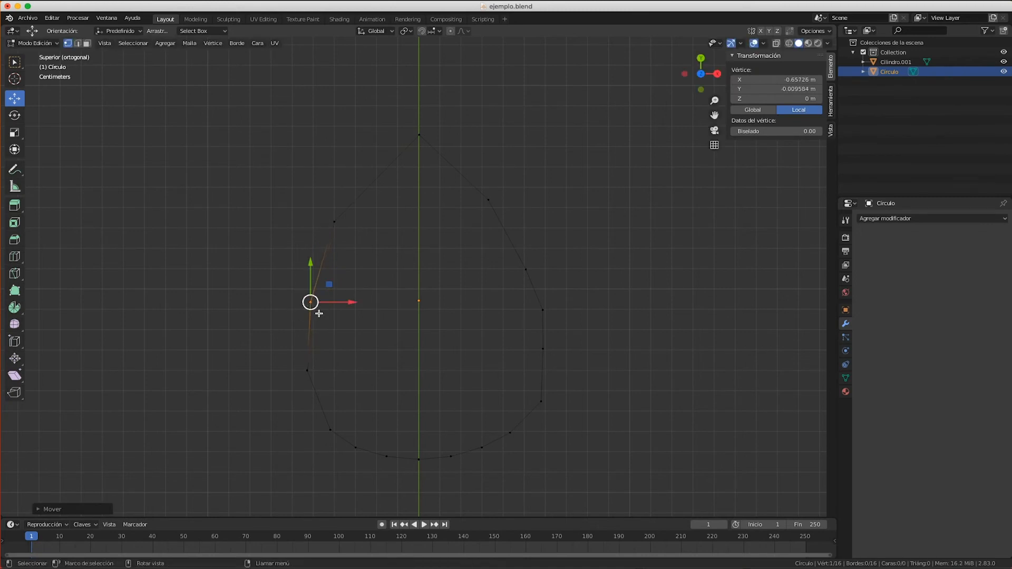
Push the two lower-right vertices slightly outward and move the vertex right of the tip to about X 0.36, Y 0.66 m.
{"action": "left_click", "coordinate": [543, 347]}
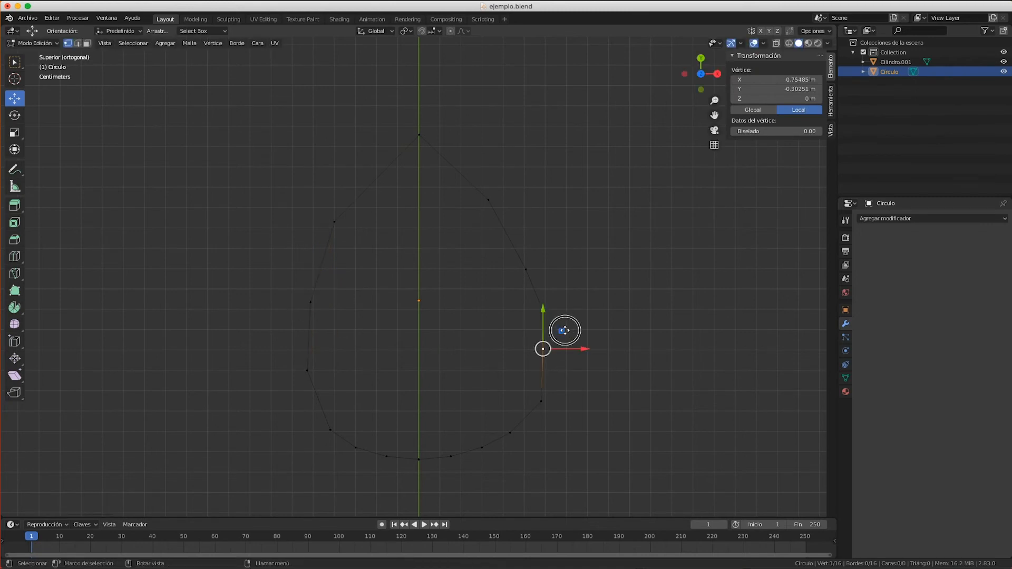
{"action": "left_click_drag", "start_coordinate": [565, 330], "coordinate": [573, 330]}
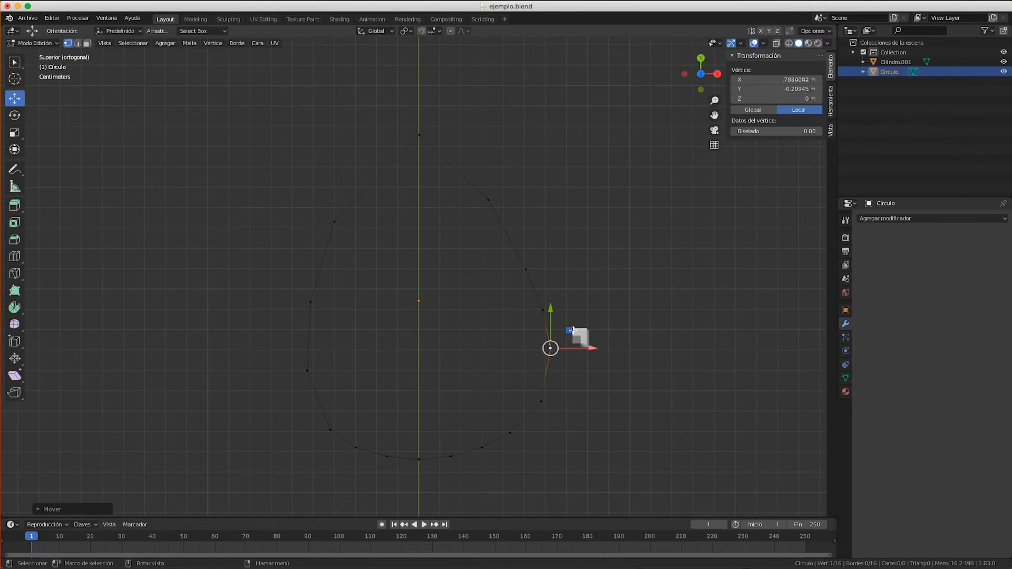
{"action": "left_click", "coordinate": [541, 402]}
{"action": "left_click_drag", "start_coordinate": [558, 390], "coordinate": [561, 391]}
{"action": "left_click", "coordinate": [489, 198]}
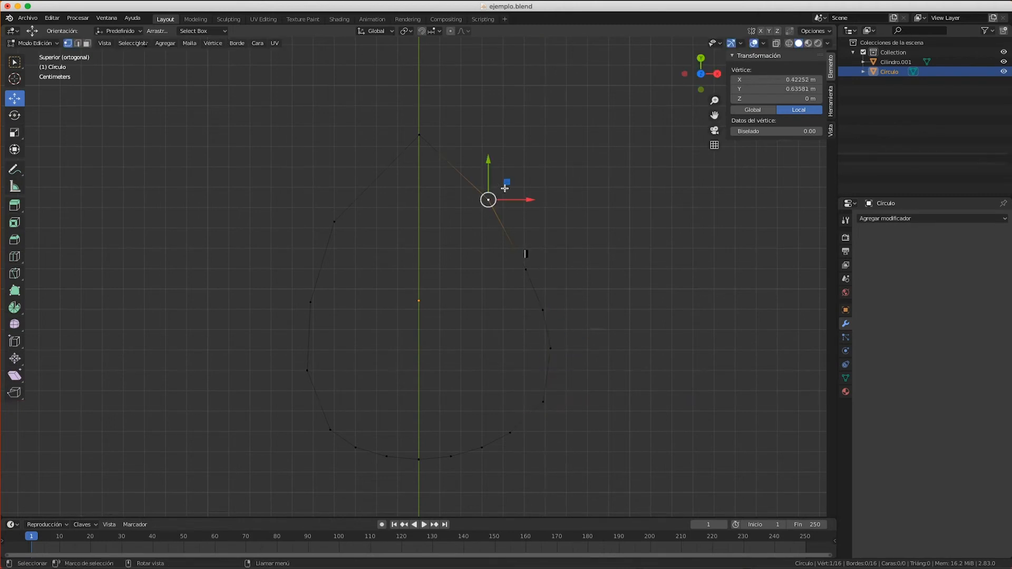
{"action": "left_click_drag", "start_coordinate": [502, 182], "coordinate": [491, 178]}
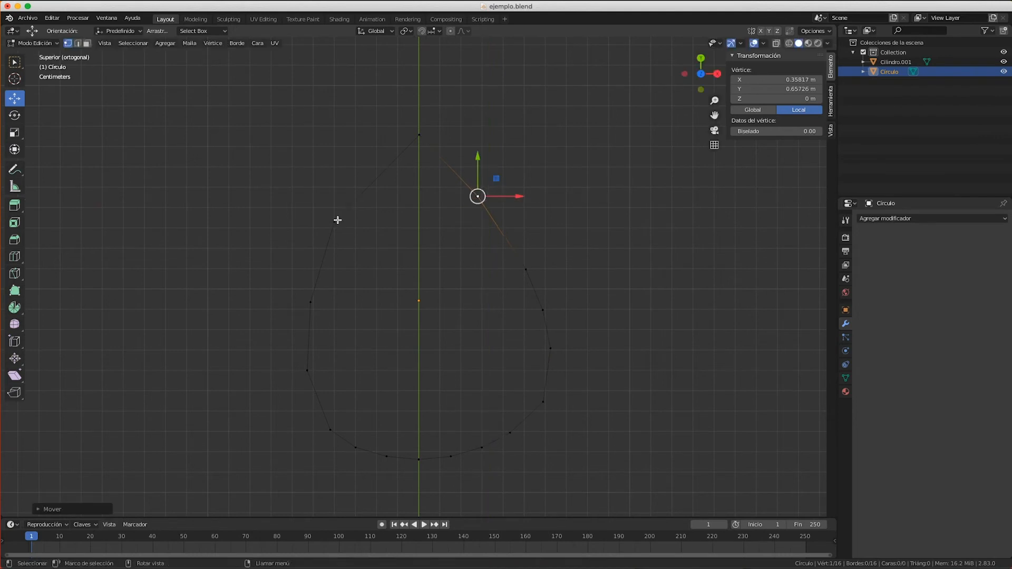
Move the vertex left of the tip inward and up, and the middle-left vertex to about X -0.57, Y 0.15 m.
{"action": "left_click", "coordinate": [334, 220]}
{"action": "left_click_drag", "start_coordinate": [358, 203], "coordinate": [381, 194]}
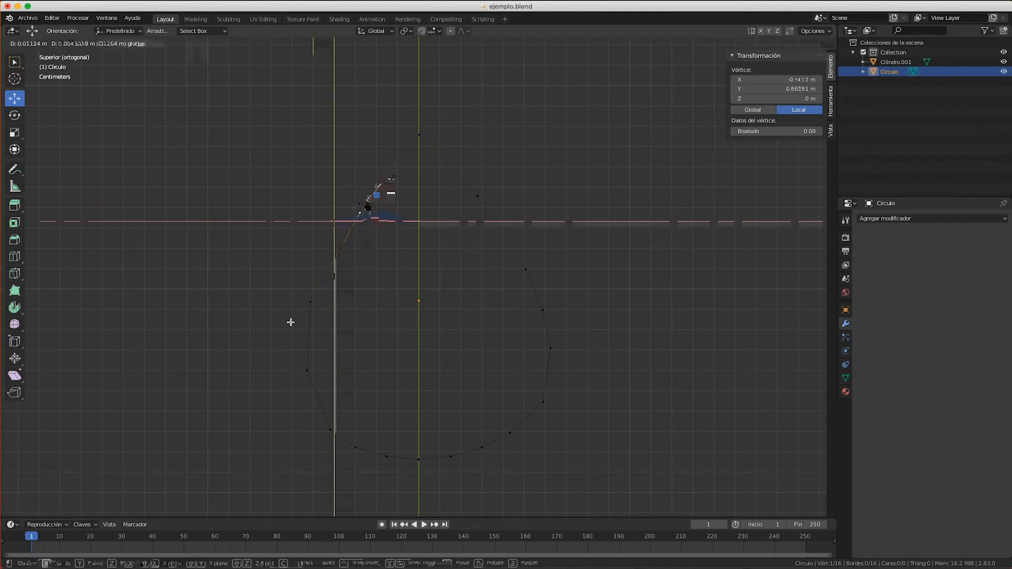
{"action": "left_click", "coordinate": [311, 303]}
{"action": "left_click_drag", "start_coordinate": [330, 286], "coordinate": [343, 261]}
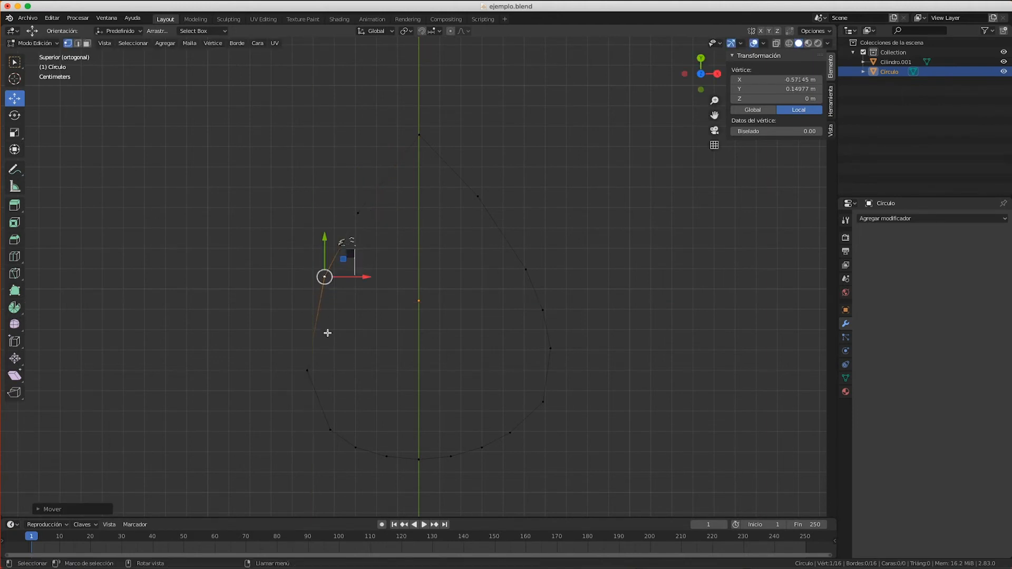
Move the leftmost vertex up and slightly inward, and raise the vertex below it to about Y -0.56 m.
{"action": "left_click", "coordinate": [306, 369]}
{"action": "left_click_drag", "start_coordinate": [325, 354], "coordinate": [330, 322]}
{"action": "left_click", "coordinate": [330, 431]}
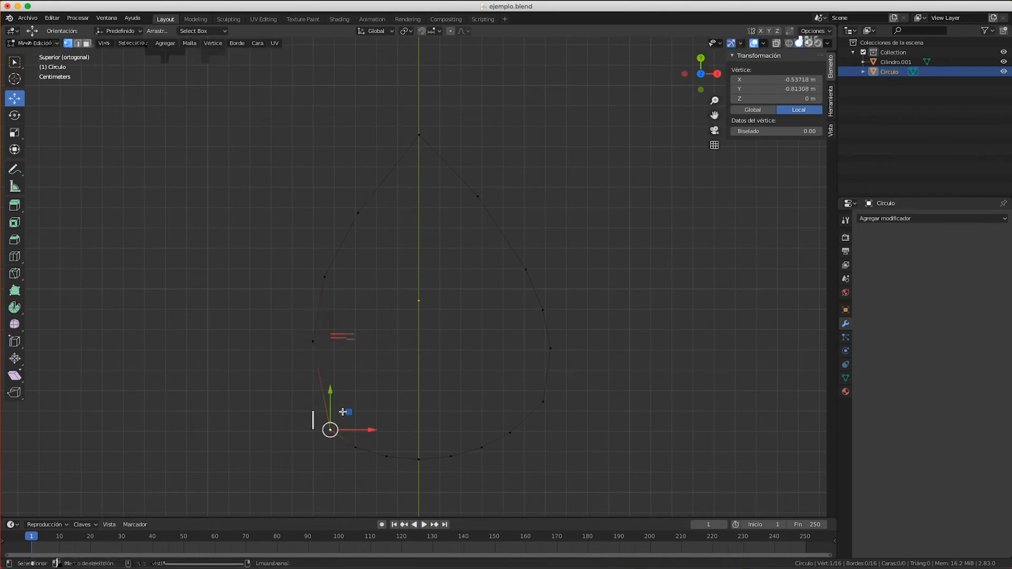
{"action": "left_click_drag", "start_coordinate": [347, 411], "coordinate": [346, 371]}
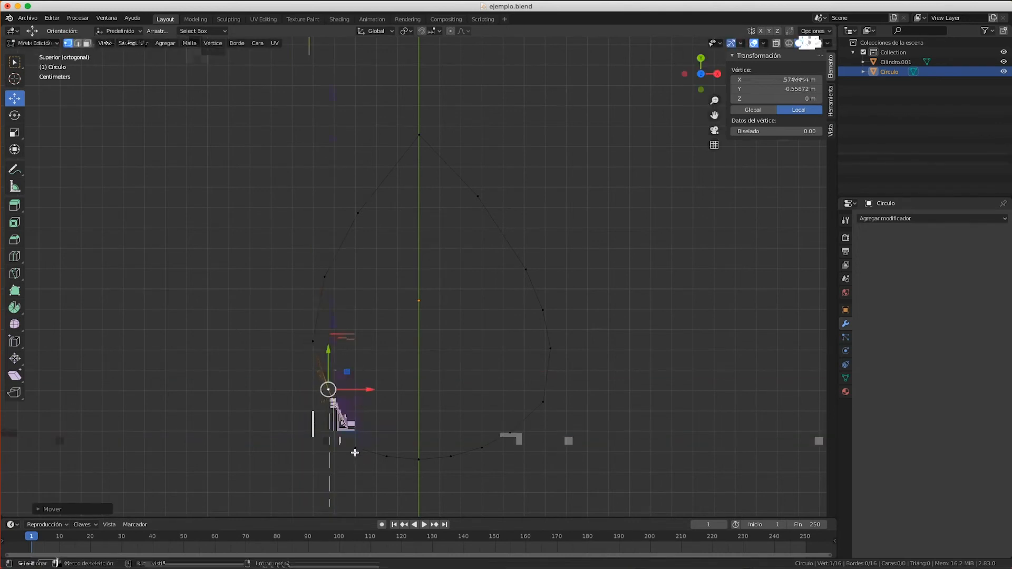
Move the two lower-left vertices beside the bottom point up and outward, the one nearest the bottom point to about X -0.25, Y -0.93 m.
{"action": "left_click", "coordinate": [357, 449]}
{"action": "left_click_drag", "start_coordinate": [354, 447], "coordinate": [368, 408]}
{"action": "left_click", "coordinate": [388, 456]}
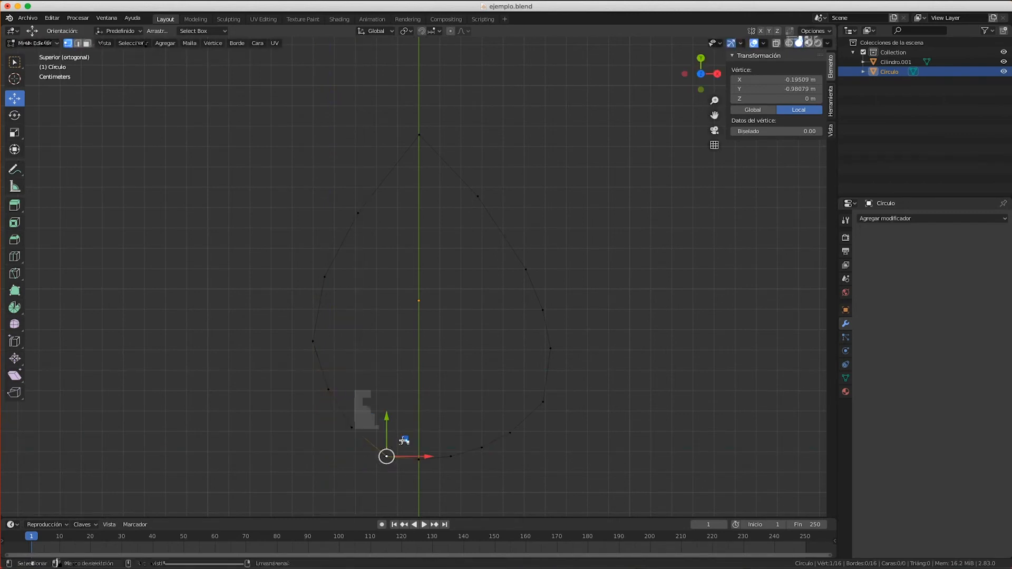
{"action": "left_click_drag", "start_coordinate": [404, 440], "coordinate": [395, 431]}
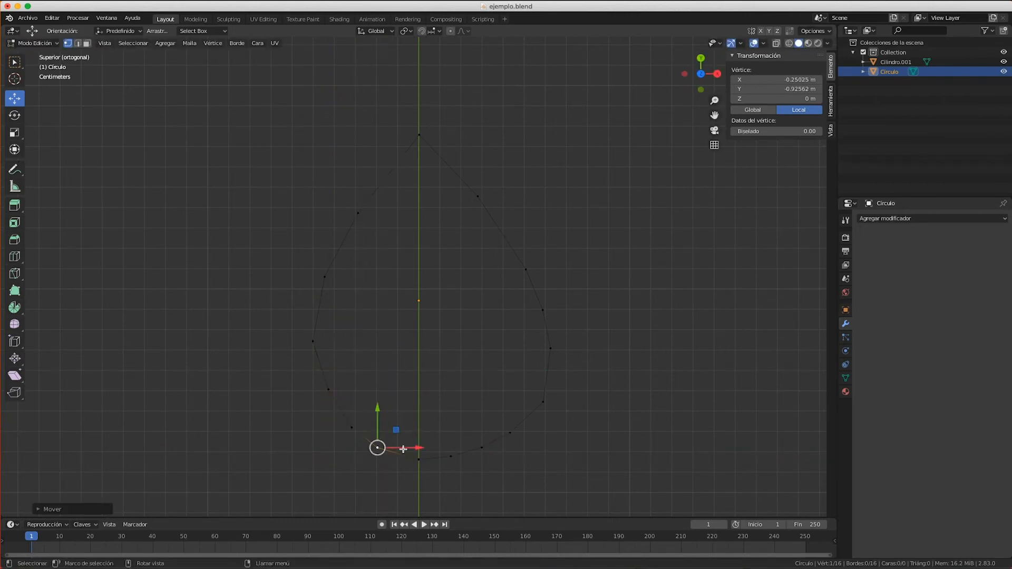
{"action": "left_click", "coordinate": [618, 318]}
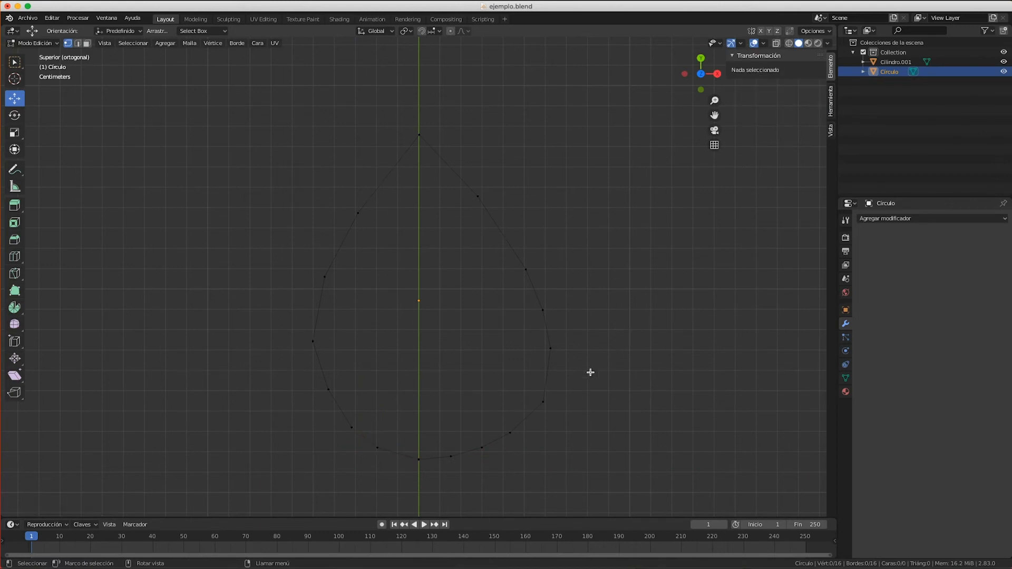
Shift the rightmost vertex slightly outward along X, and move the vertex below it to about X 0.80, Y -0.54 m.
{"action": "left_click", "coordinate": [555, 353]}
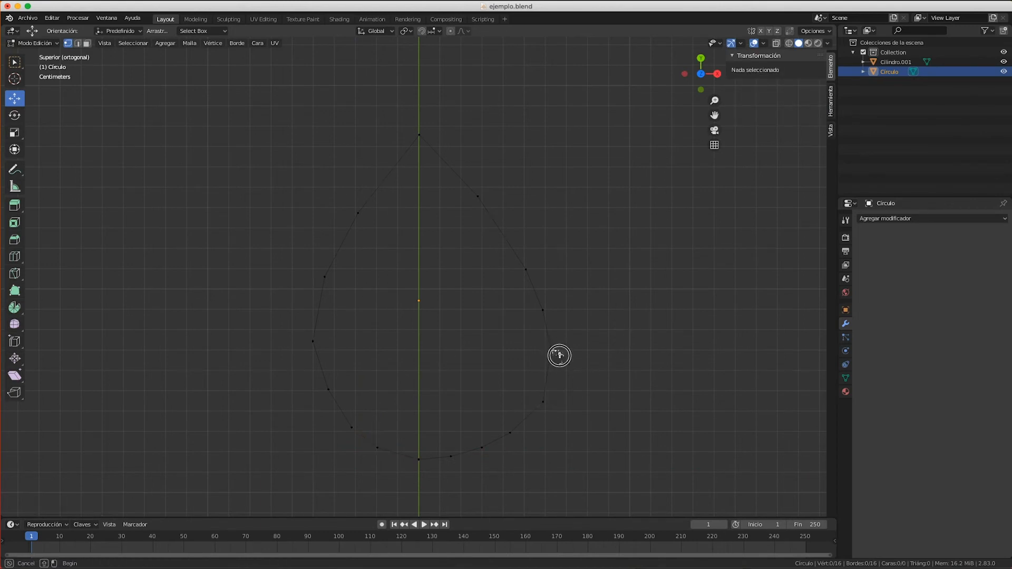
{"action": "key", "text": "g"}
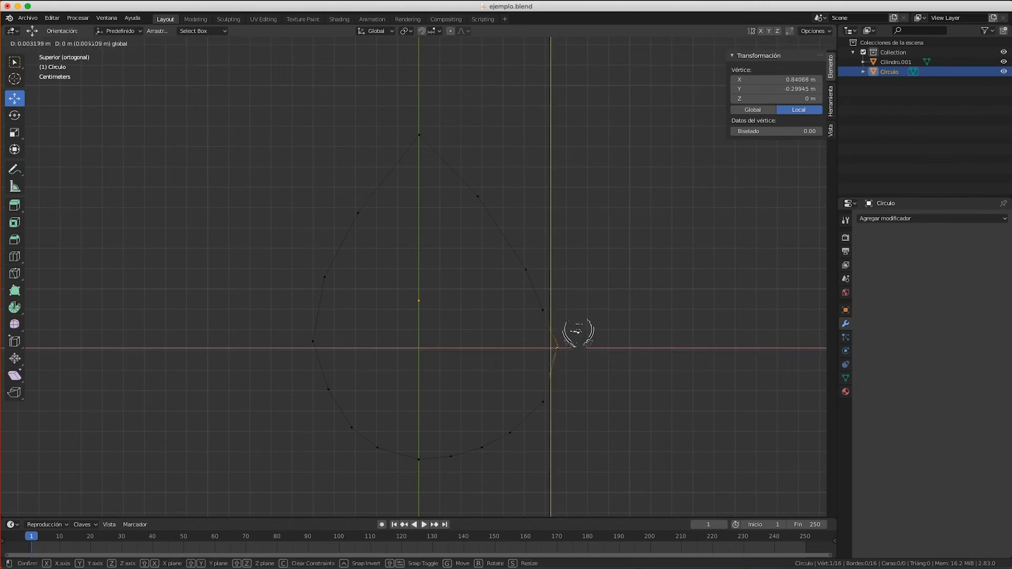
{"action": "left_click", "coordinate": [575, 336]}
{"action": "left_click", "coordinate": [544, 400]}
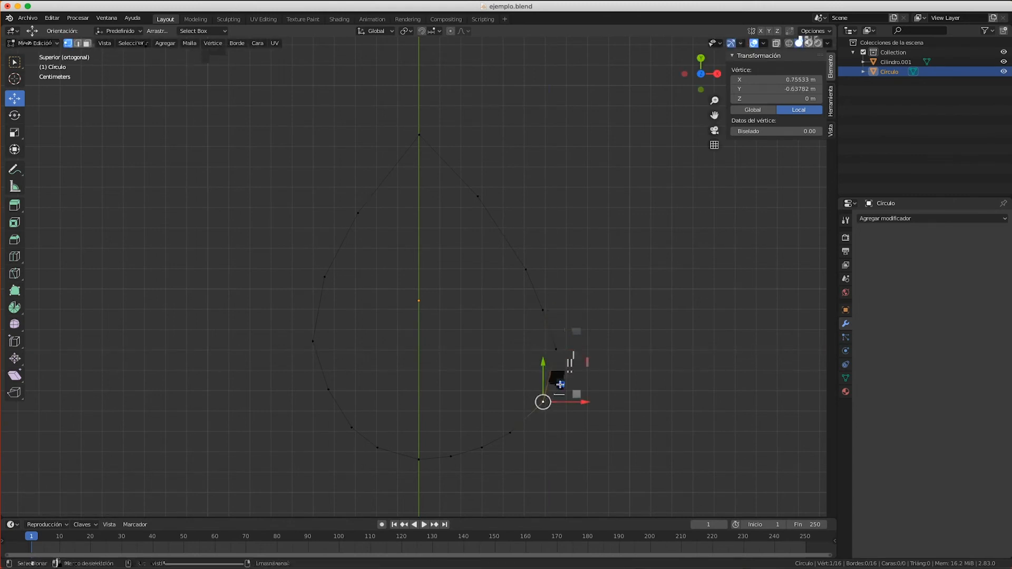
{"action": "left_click_drag", "start_coordinate": [560, 385], "coordinate": [567, 368]}
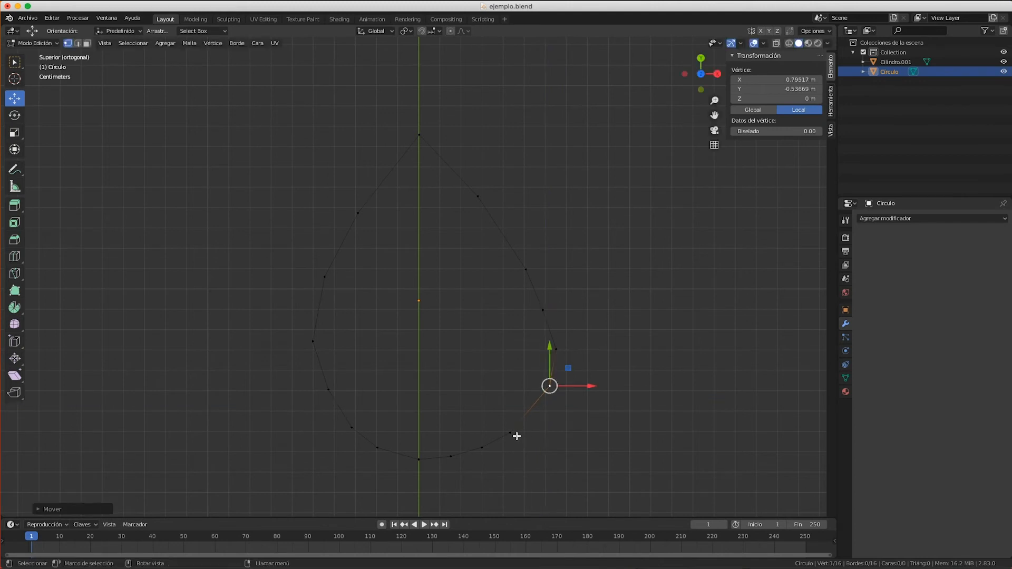
Push the next lower-right vertex up and outward, and move the following one to about X 0.43, Y -0.91 m.
{"action": "left_click", "coordinate": [517, 434]}
{"action": "left_click_drag", "start_coordinate": [527, 416], "coordinate": [543, 404]}
{"action": "left_click", "coordinate": [484, 447]}
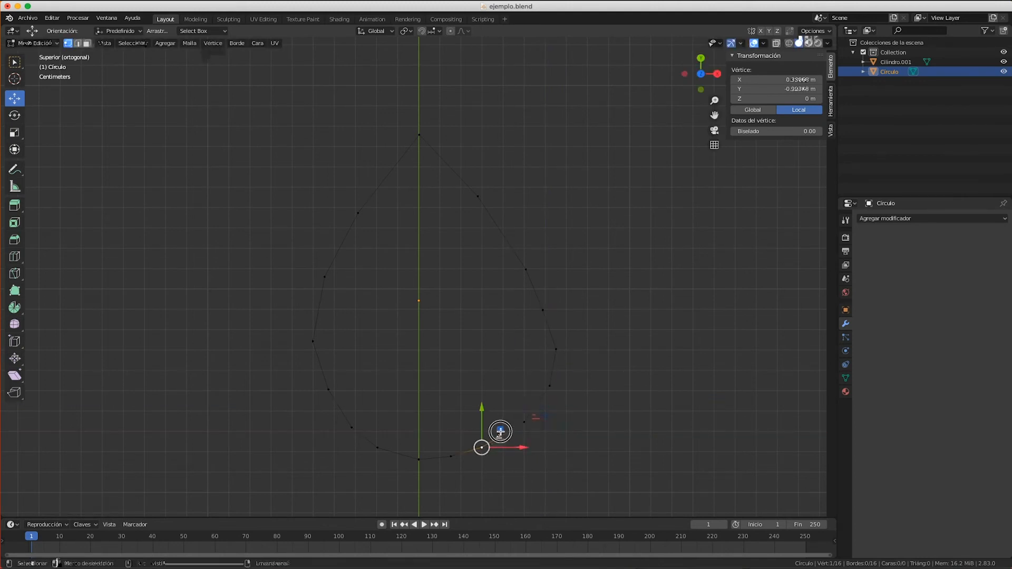
{"action": "left_click_drag", "start_coordinate": [500, 432], "coordinate": [507, 429]}
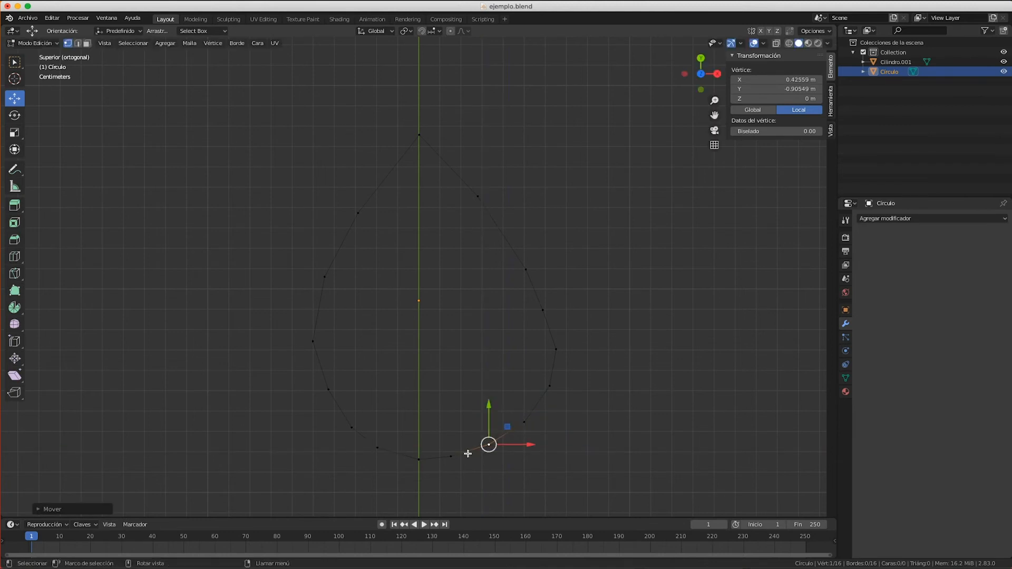
{"action": "left_click", "coordinate": [603, 444]}
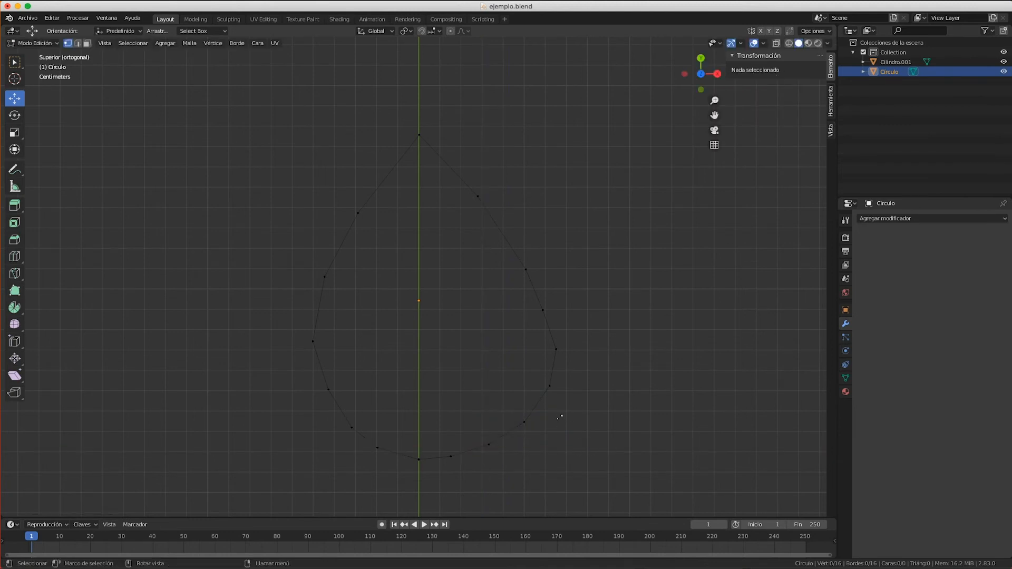
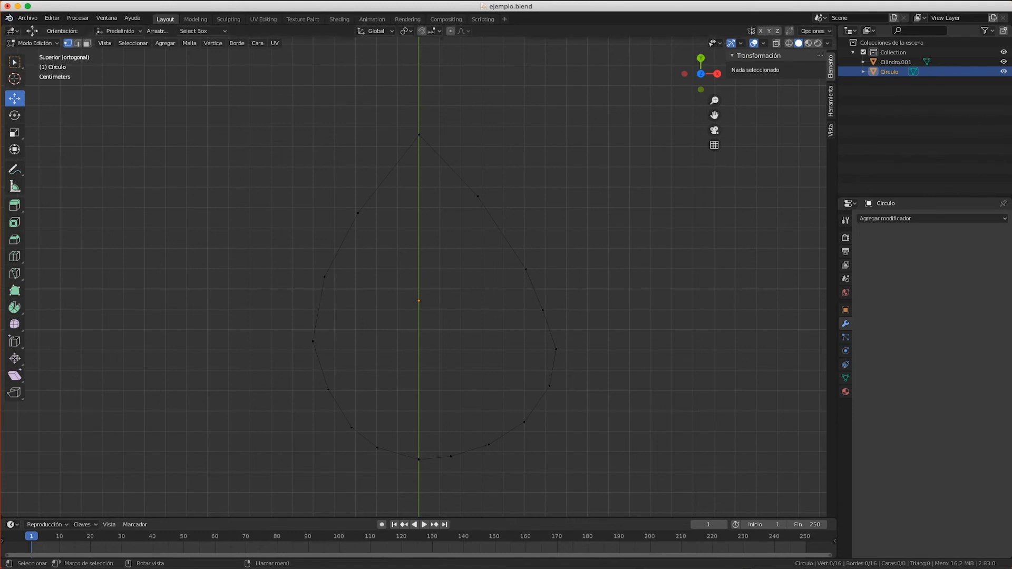
Check the teardrop outline in Object Mode and switch to the Modeling workspace.
{"action": "key", "text": "Tab"}
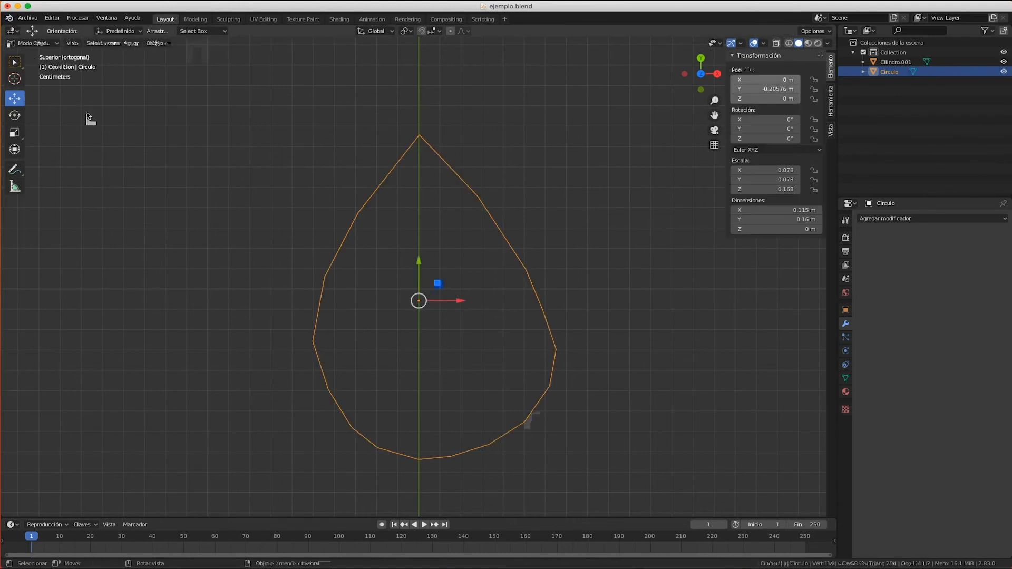
{"action": "key", "text": "Tab"}
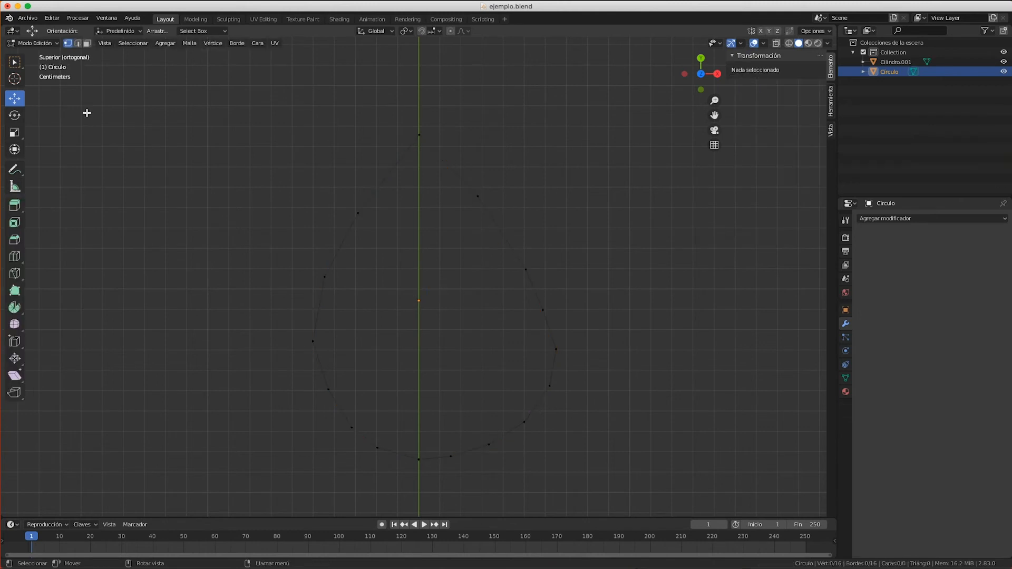
{"action": "key", "text": "Tab"}
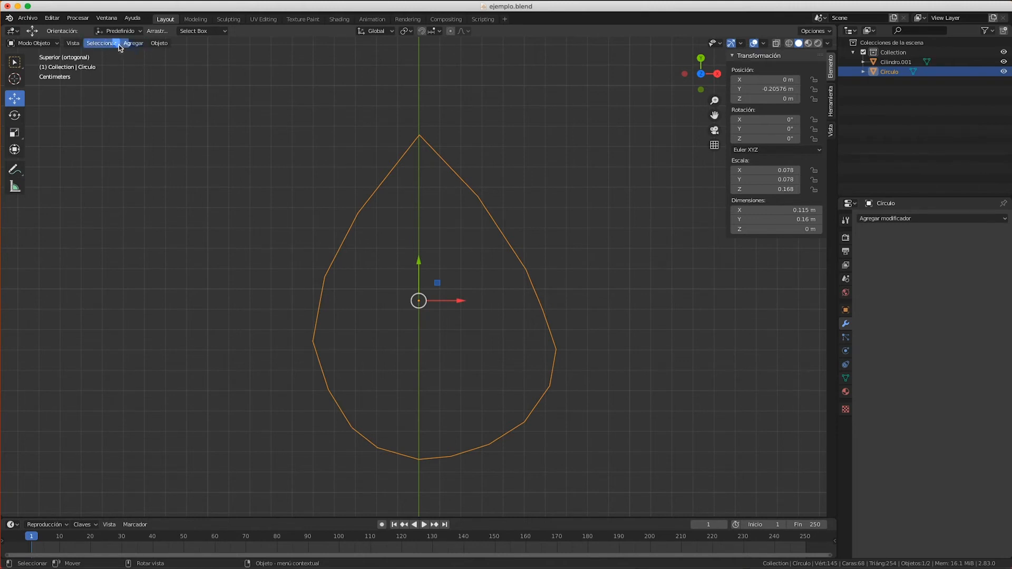
{"action": "left_click", "coordinate": [195, 19]}
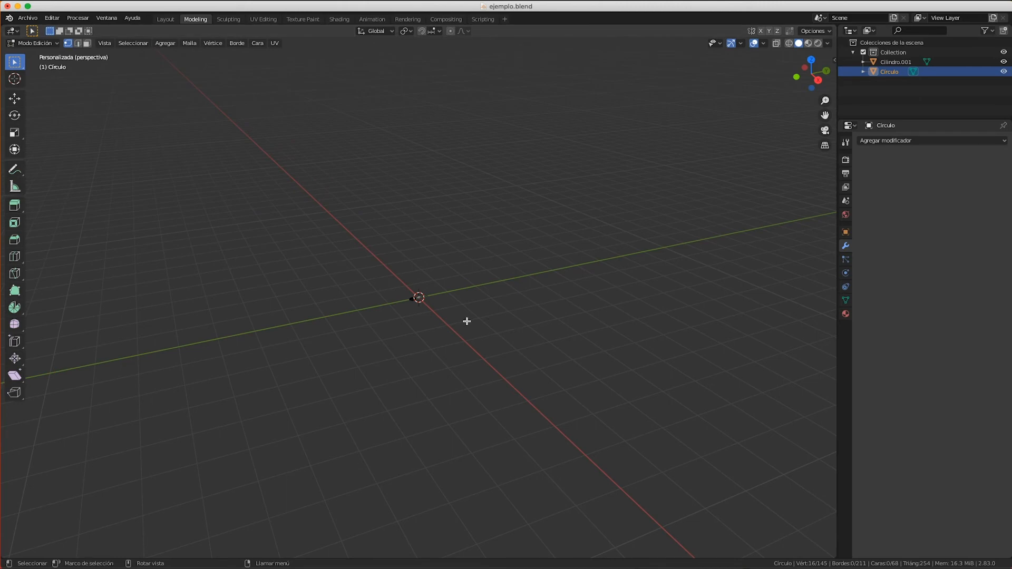
Select all vertices of the teardrop outline and fill them with a face.
{"action": "left_click_drag", "start_coordinate": [808, 71], "coordinate": [813, 63]}
{"action": "left_click", "coordinate": [812, 64]}
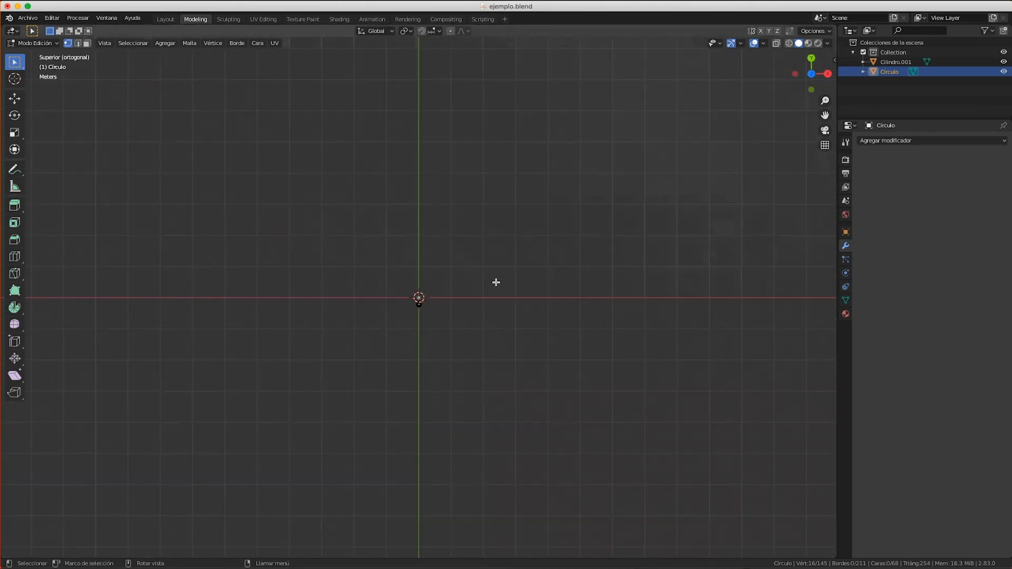
{"action": "scroll", "coordinate": [461, 328], "scroll_direction": "up", "scroll_amount": 6}
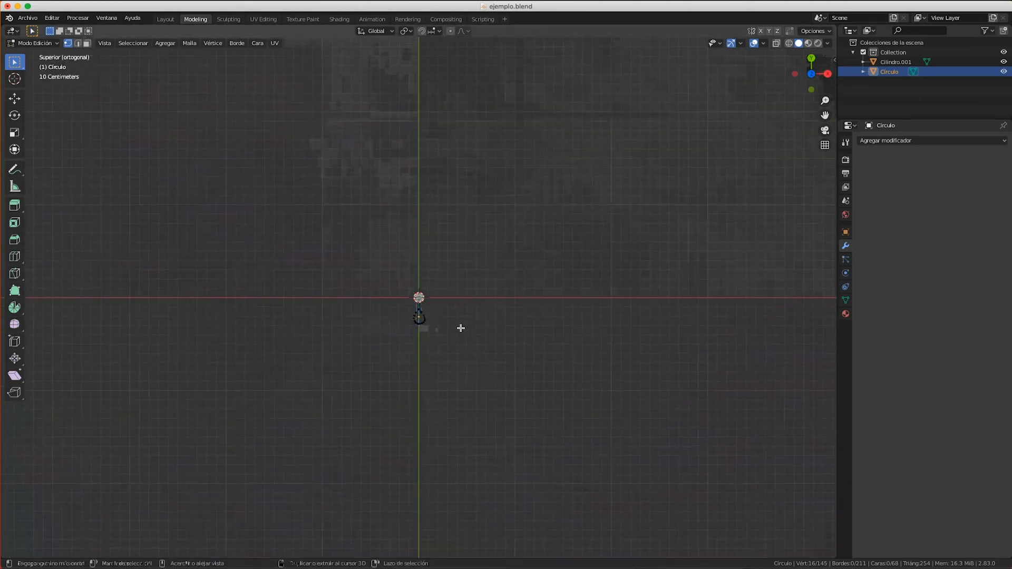
{"action": "scroll", "coordinate": [460, 327], "scroll_direction": "up", "scroll_amount": 4}
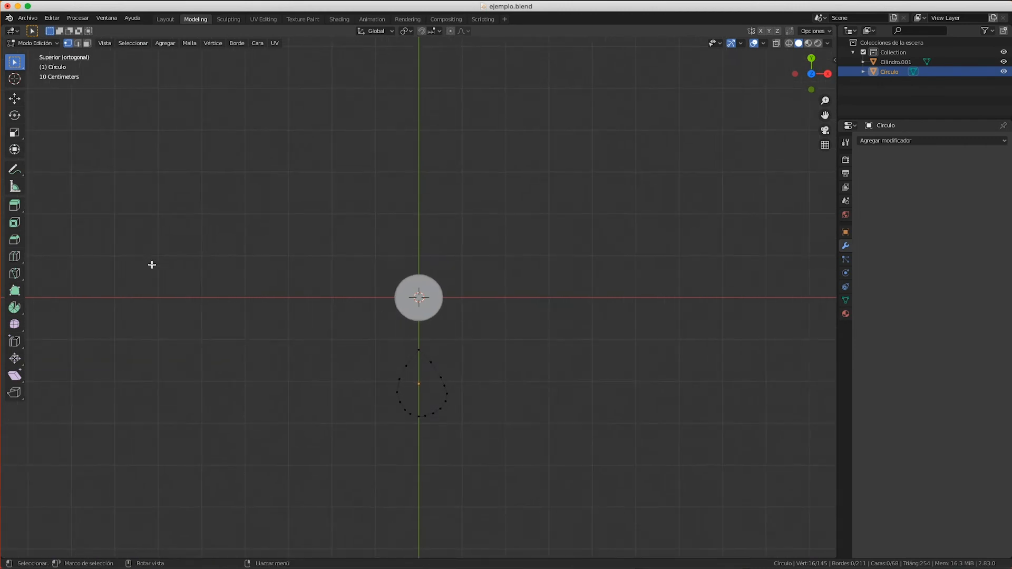
{"action": "left_click", "coordinate": [14, 98]}
{"action": "left_click_drag", "start_coordinate": [382, 346], "coordinate": [468, 430]}
{"action": "key", "text": "f"}
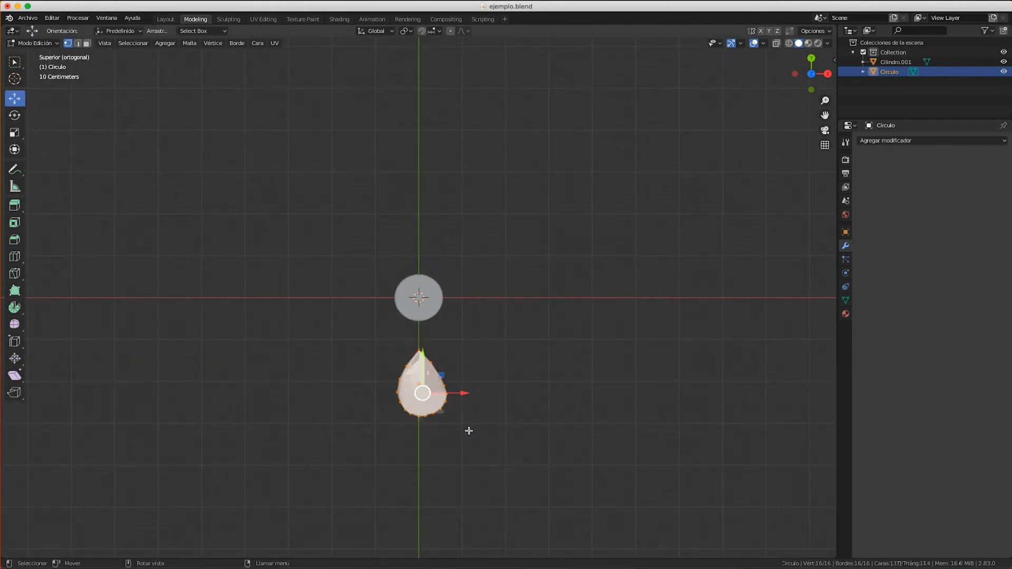
{"action": "left_click", "coordinate": [468, 431]}
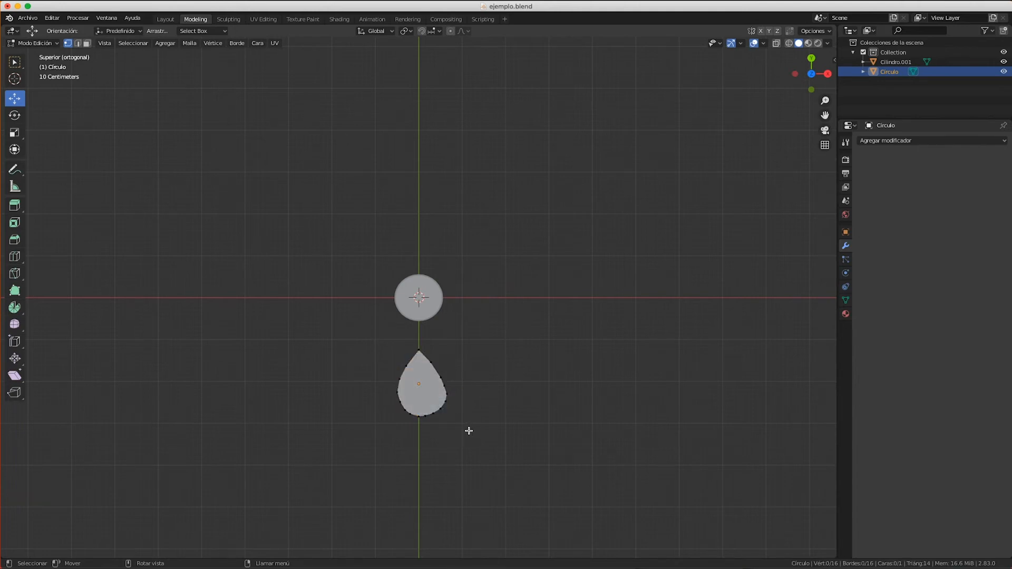
Select the whole teardrop face and extrude it in place without offsetting the new geometry.
{"action": "scroll", "coordinate": [469, 431], "scroll_direction": "down", "scroll_amount": 10}
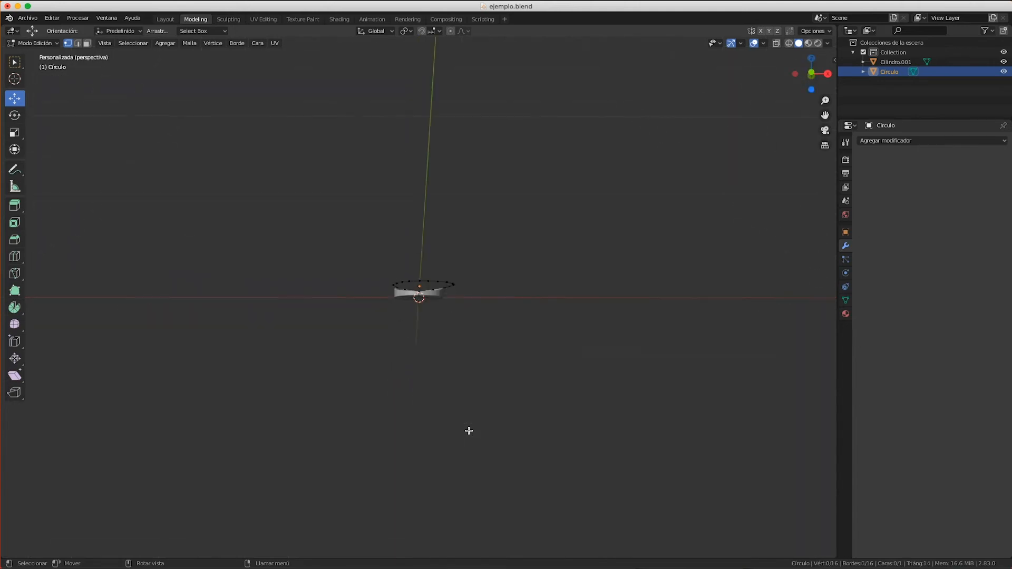
{"action": "scroll", "coordinate": [469, 430], "scroll_direction": "down", "scroll_amount": 5}
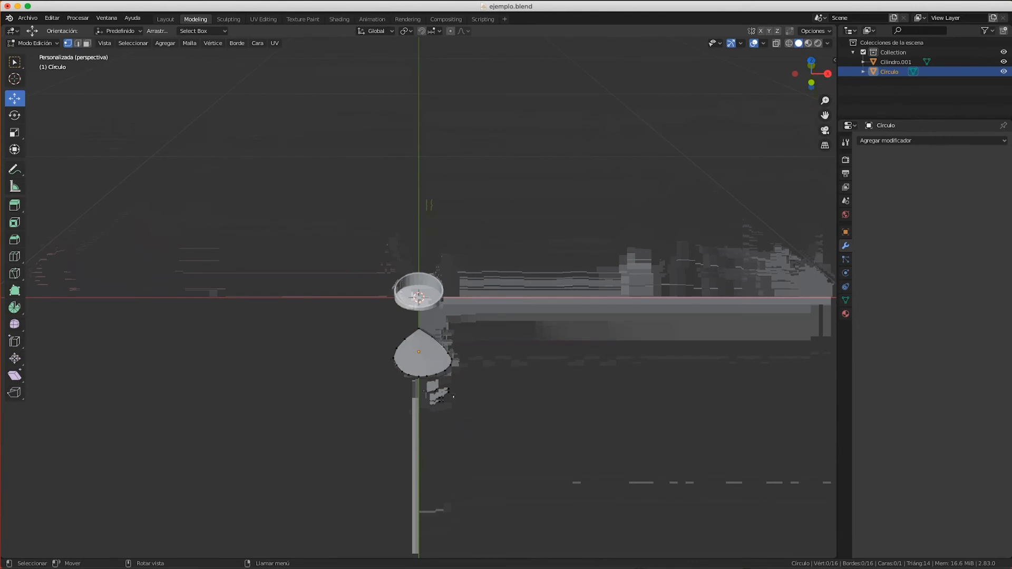
{"action": "scroll", "coordinate": [363, 343], "scroll_direction": "up", "scroll_amount": 5}
{"action": "left_click_drag", "start_coordinate": [360, 338], "coordinate": [474, 438]}
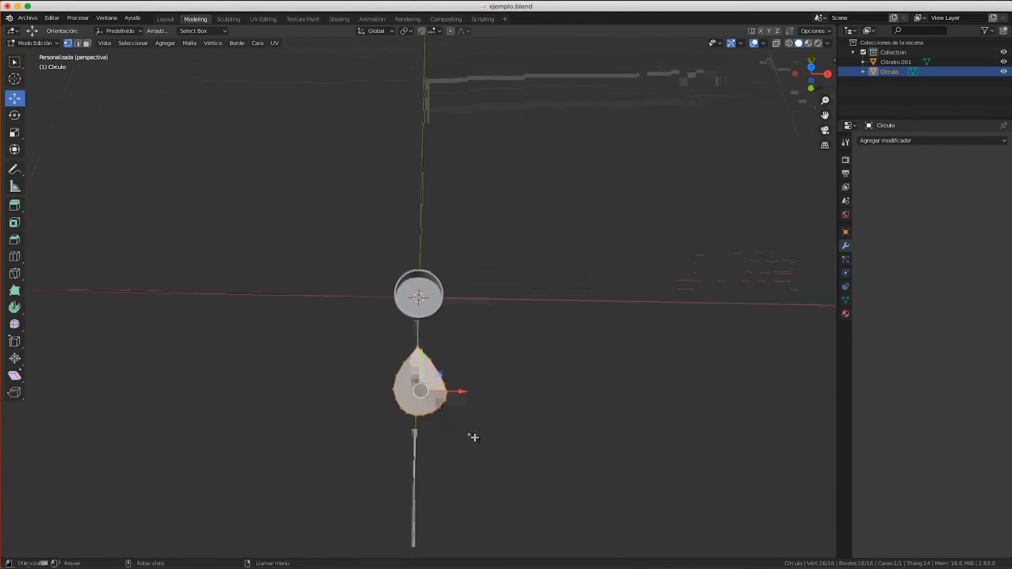
{"action": "key", "text": "e"}
{"action": "right_click", "coordinate": [474, 438]}
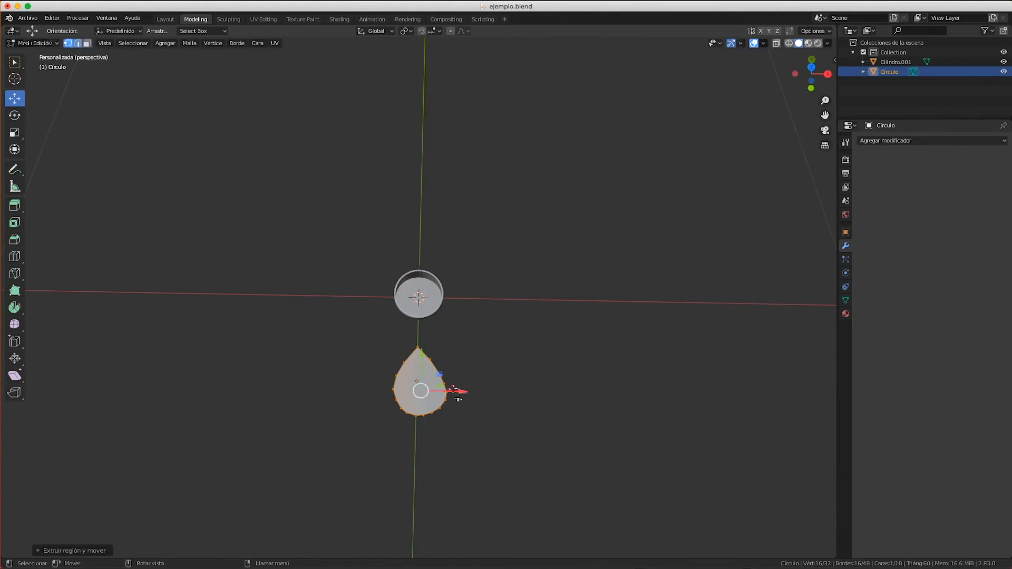
{"action": "left_click_drag", "start_coordinate": [423, 368], "coordinate": [425, 428]}
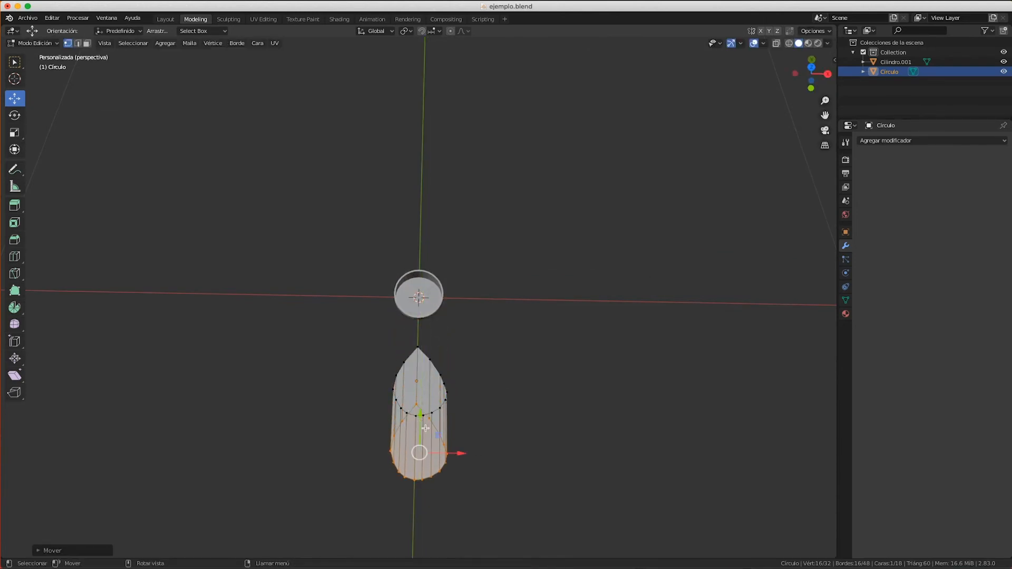
{"action": "left_click", "coordinate": [486, 421]}
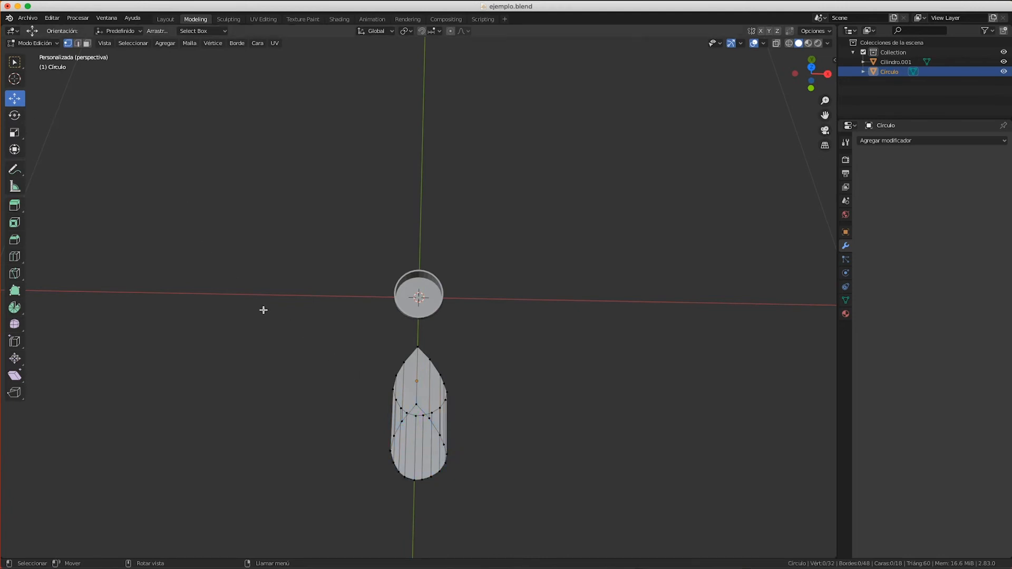
{"action": "scroll", "coordinate": [263, 319], "scroll_direction": "down", "scroll_amount": 10}
{"action": "key", "text": "ctrl+z"}
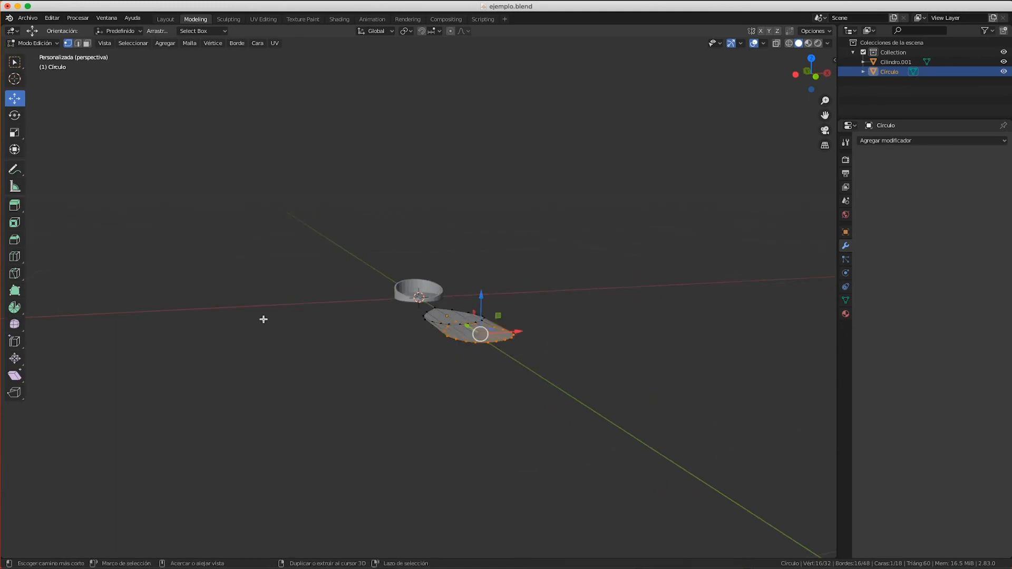
{"action": "key", "text": "s"}
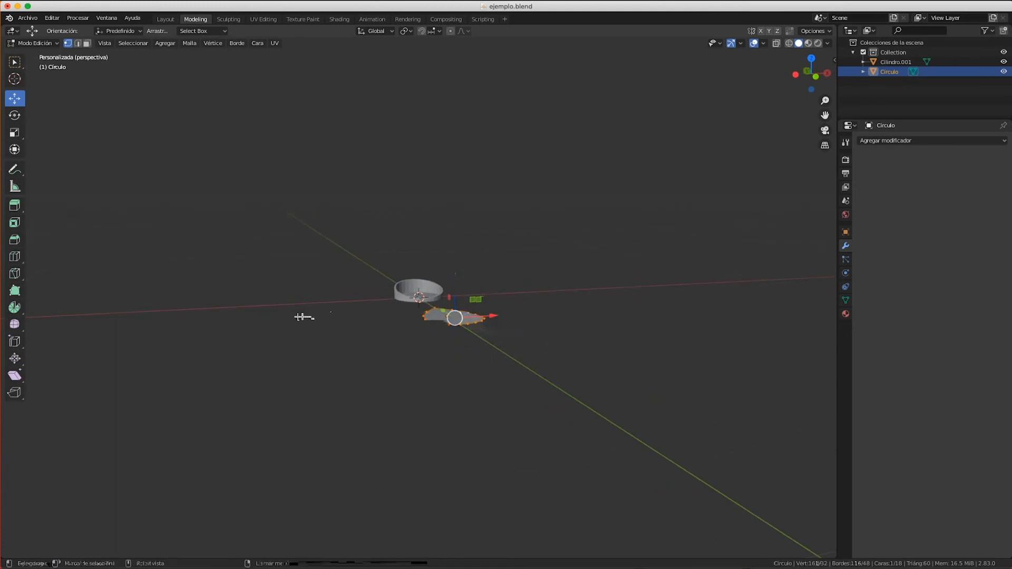
Lower the extruded teardrop face about 0.15 m along Z to form a solid, and inspect it from several angles.
{"action": "key", "text": "e"}
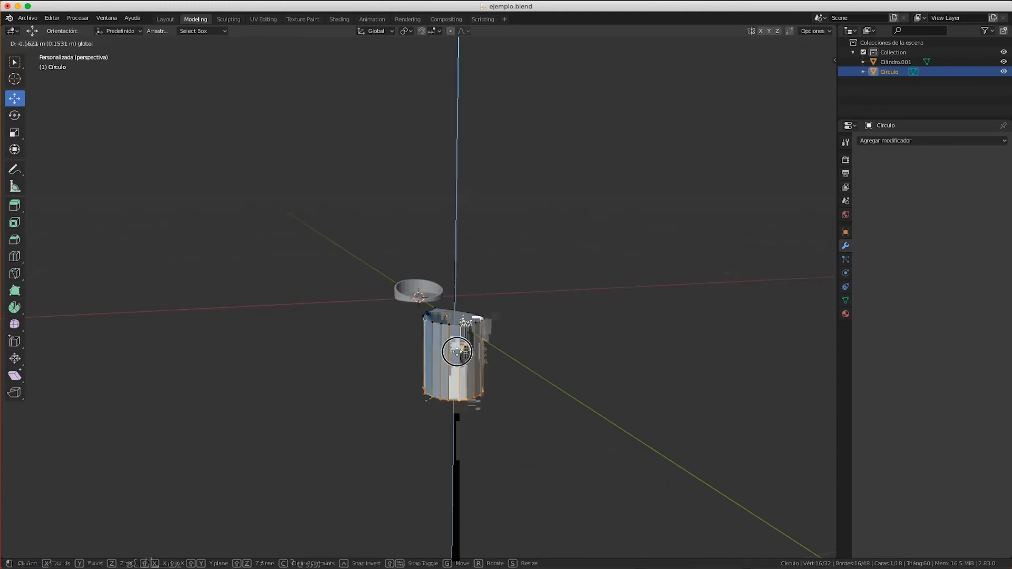
{"action": "left_click", "coordinate": [457, 356]}
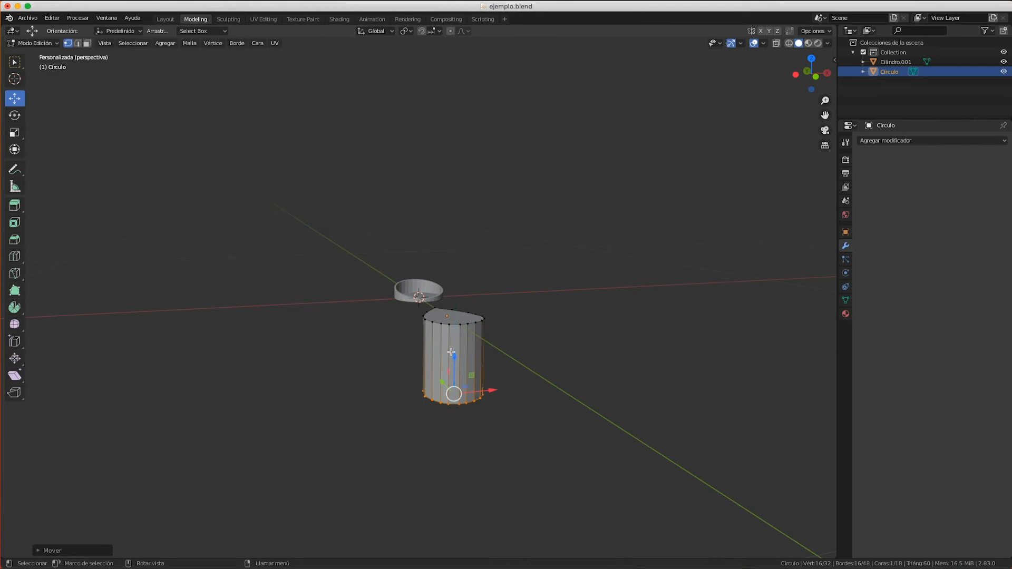
{"action": "left_click", "coordinate": [386, 352]}
{"action": "scroll", "coordinate": [386, 353], "scroll_direction": "right", "scroll_amount": 10}
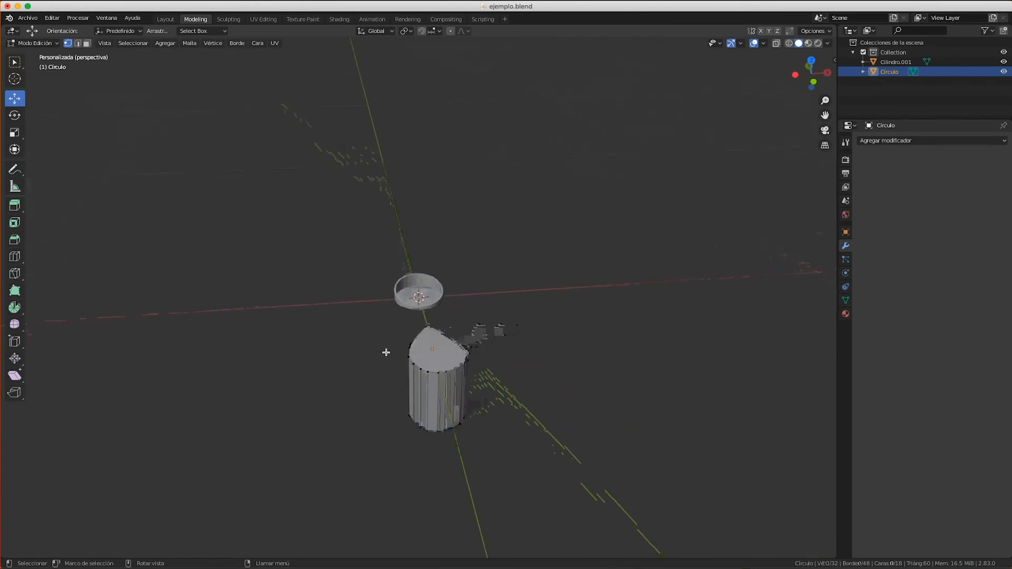
{"action": "scroll", "coordinate": [387, 359], "scroll_direction": "up", "scroll_amount": 10}
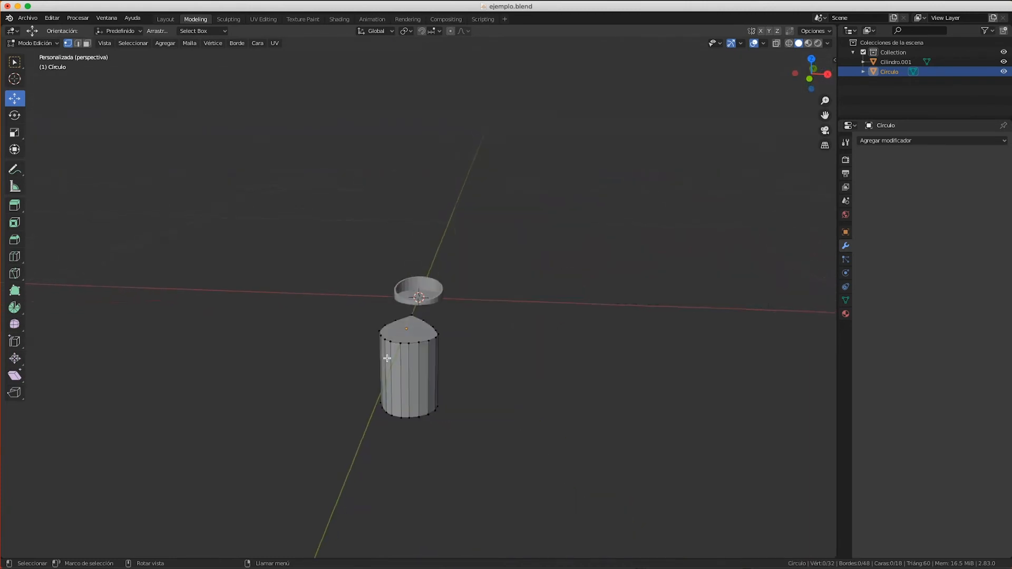
{"action": "scroll", "coordinate": [387, 359], "scroll_direction": "down", "scroll_amount": 10}
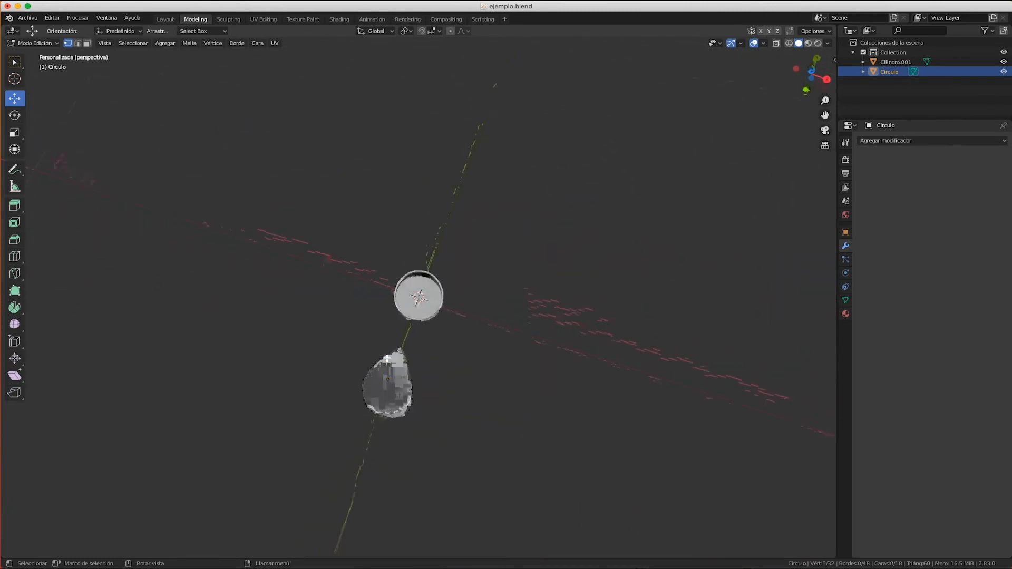
Inspect the extruded teardrop solid from several angles and from the side, and return to the Layout workspace.
{"action": "scroll", "coordinate": [386, 358], "scroll_direction": "up", "scroll_amount": 10}
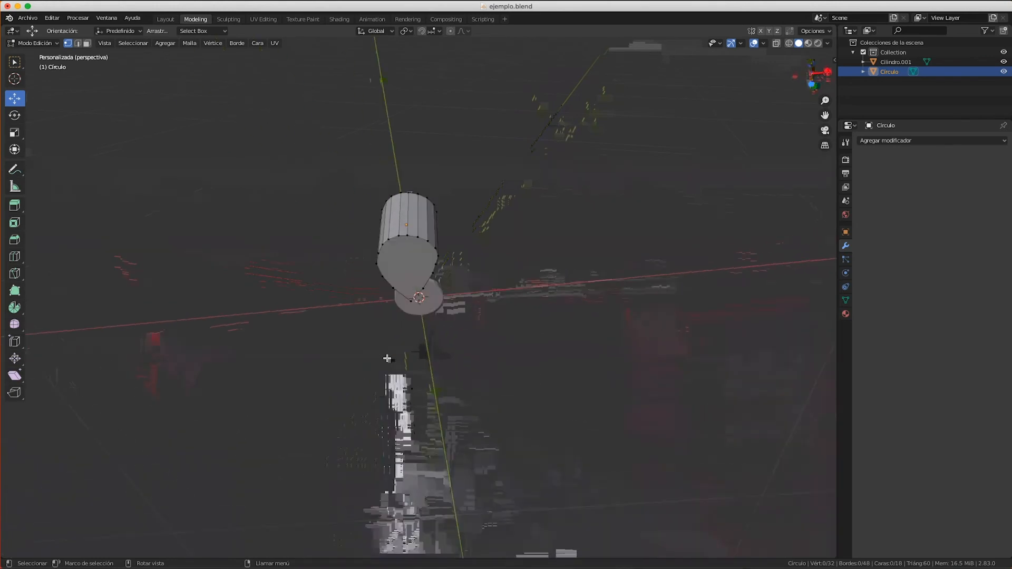
{"action": "scroll", "coordinate": [387, 358], "scroll_direction": "up", "scroll_amount": 3}
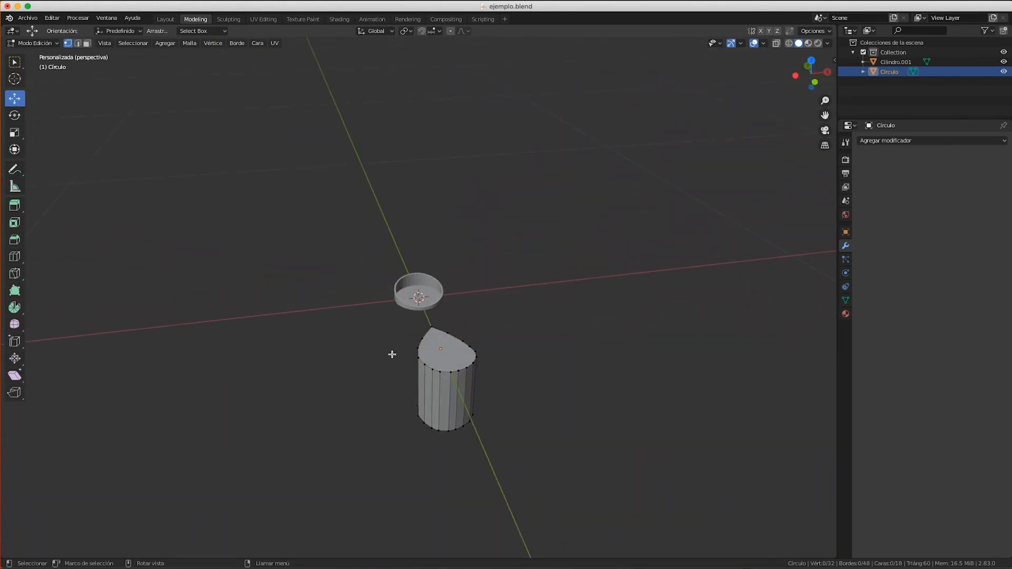
{"action": "left_click", "coordinate": [795, 74]}
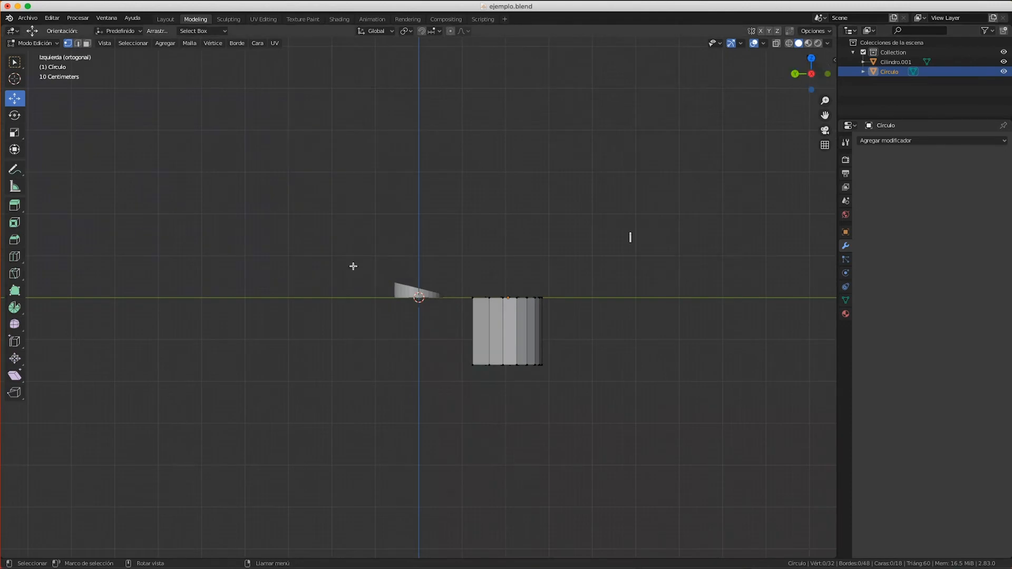
{"action": "left_click", "coordinate": [15, 115]}
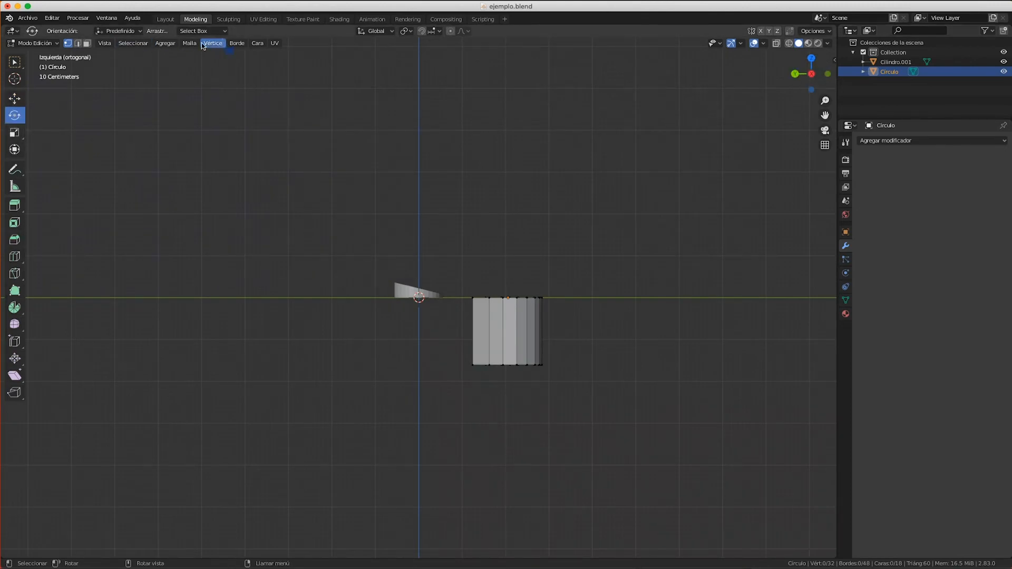
{"action": "left_click", "coordinate": [166, 20]}
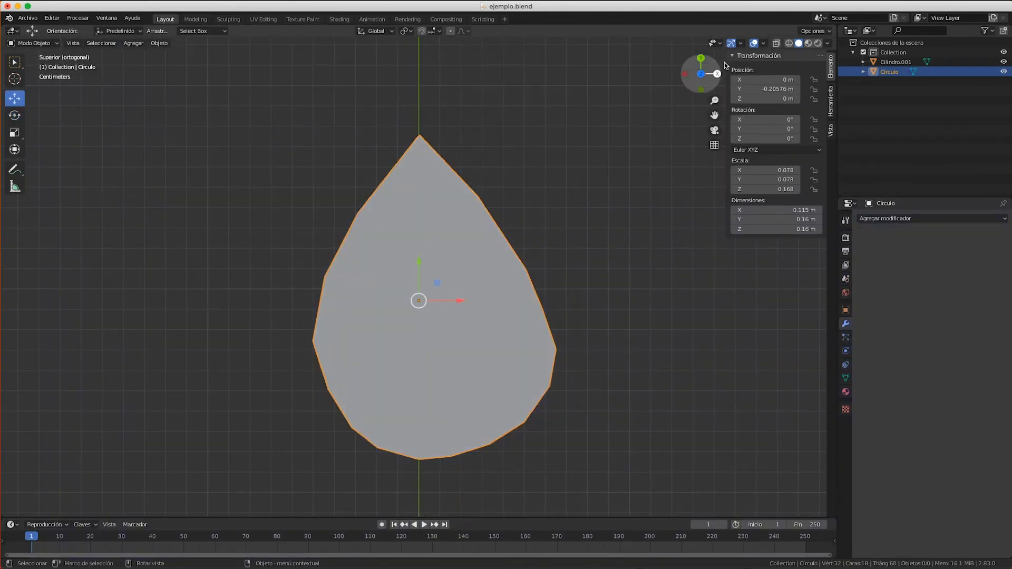
Rotate the teardrop solid about the X axis in the right side view and set its X rotation to exactly 90°.
{"action": "scroll", "coordinate": [549, 325], "scroll_direction": "down", "scroll_amount": 8}
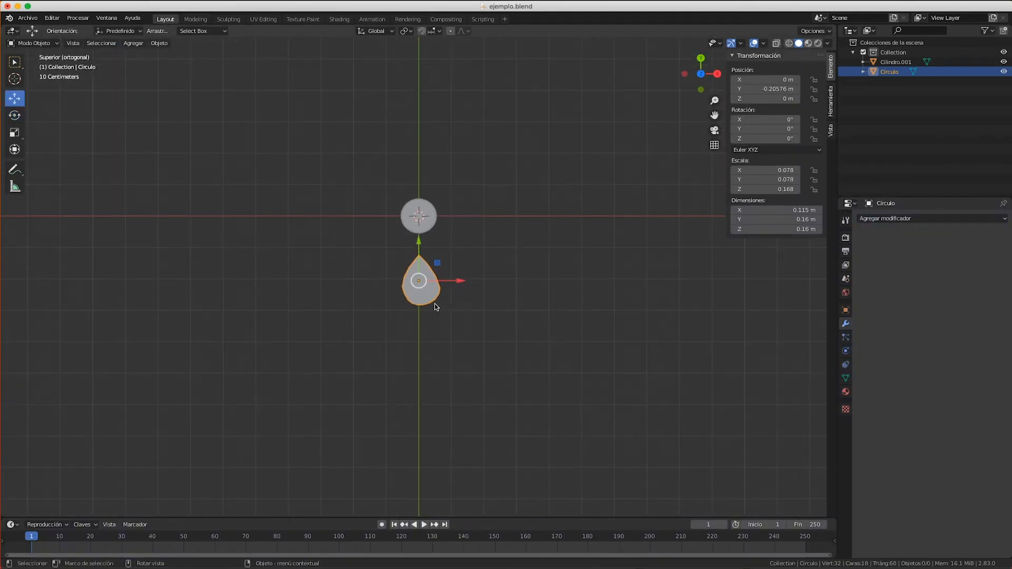
{"action": "left_click", "coordinate": [714, 74]}
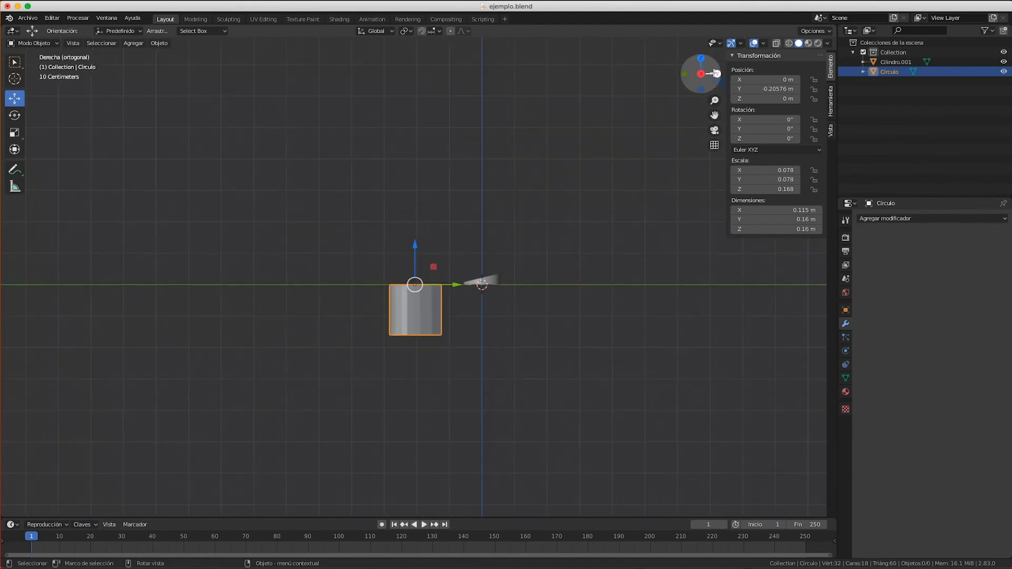
{"action": "left_click", "coordinate": [15, 114]}
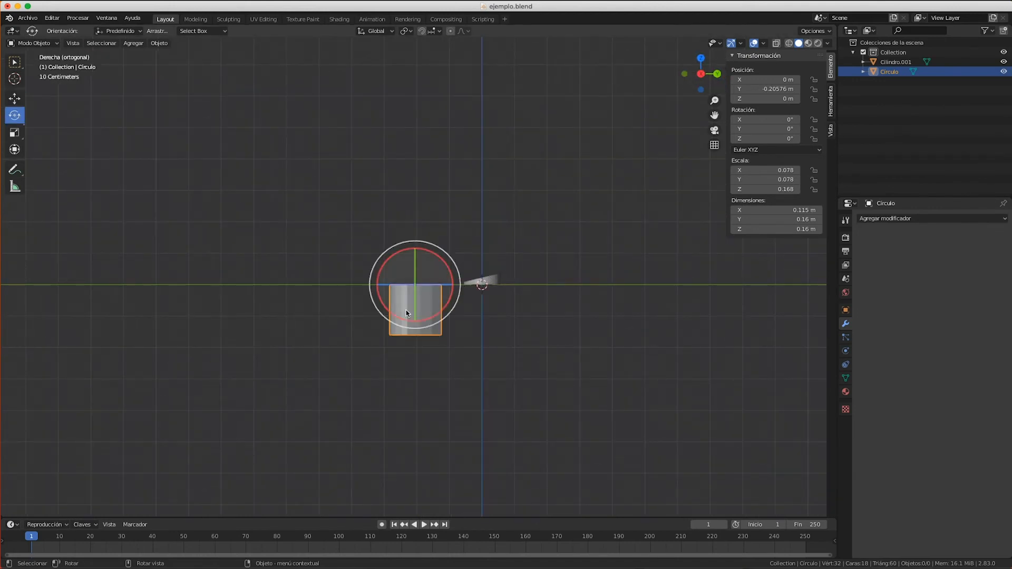
{"action": "left_click_drag", "start_coordinate": [453, 266], "coordinate": [491, 345]}
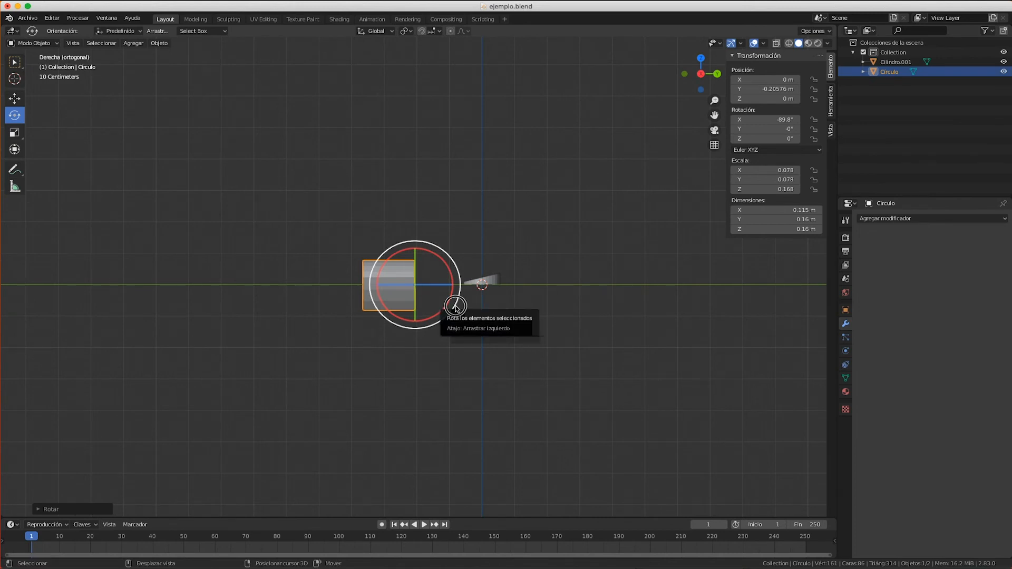
{"action": "left_click_drag", "start_coordinate": [452, 304], "coordinate": [464, 317]}
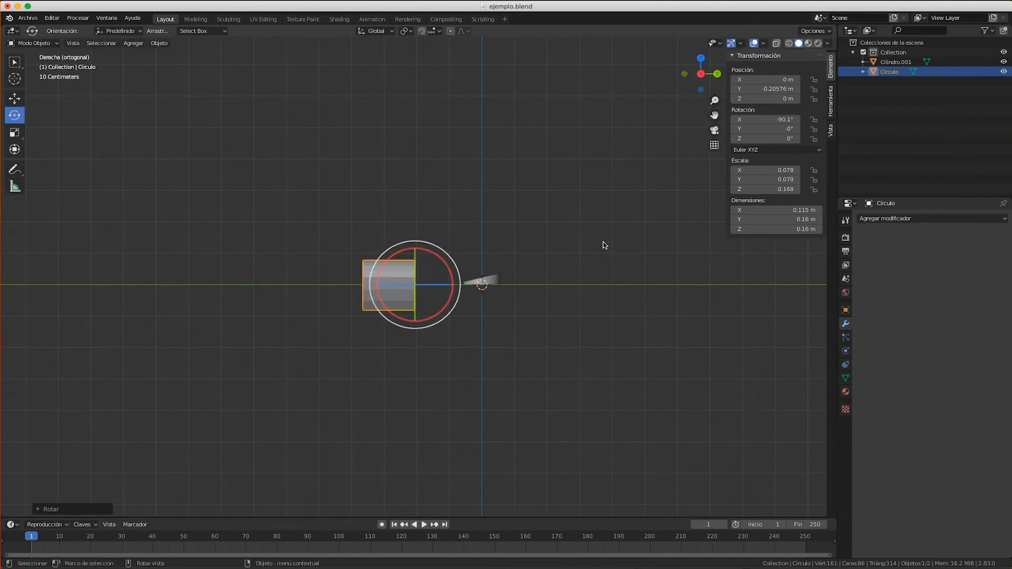
{"action": "left_click", "coordinate": [784, 122]}
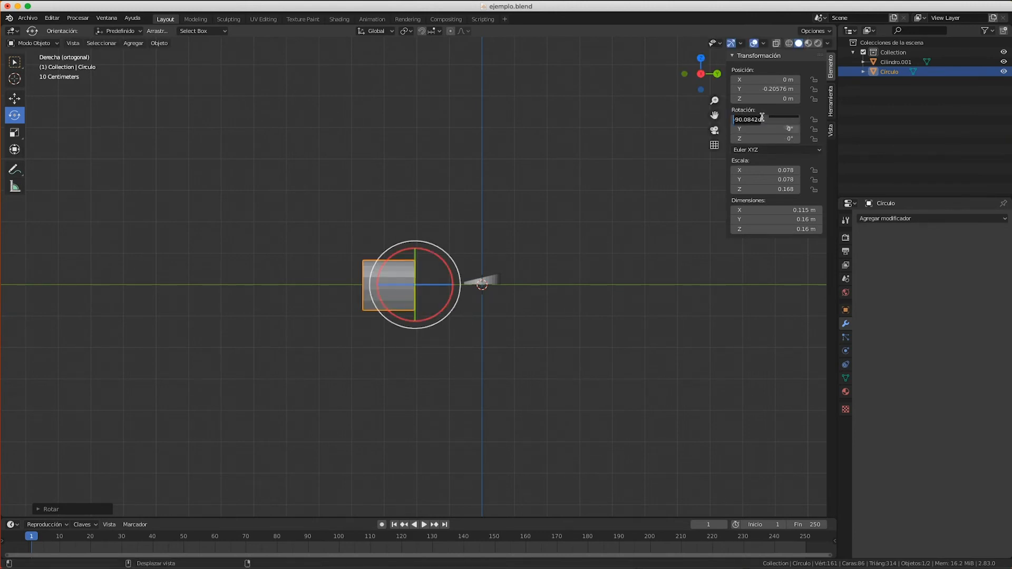
{"action": "left_click", "coordinate": [762, 118]}
{"action": "key", "text": "Return"}
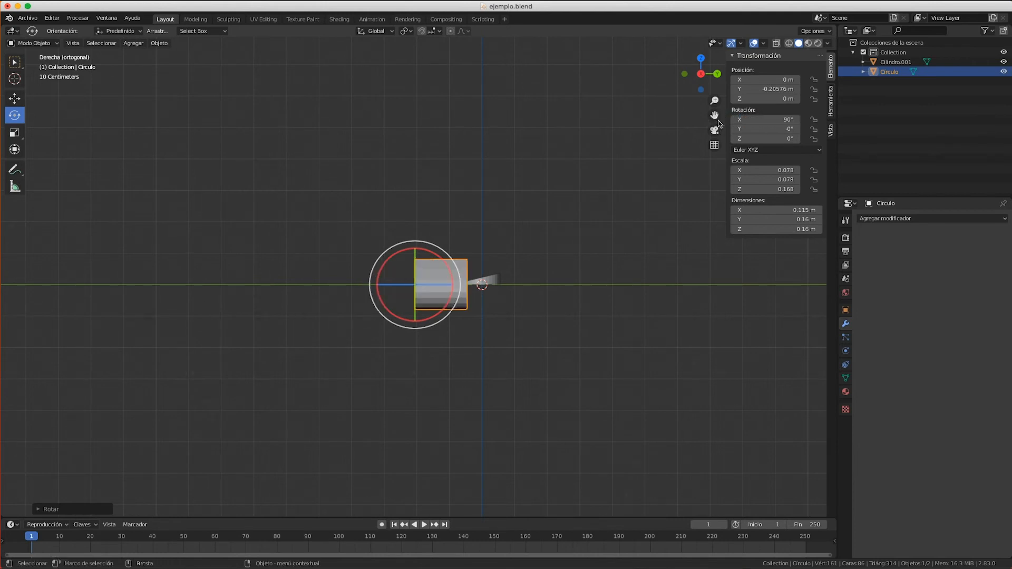
Move the teardrop solid along Y away from the slanted cylinder to about -0.404 m, and check its orientation.
{"action": "left_click", "coordinate": [14, 98]}
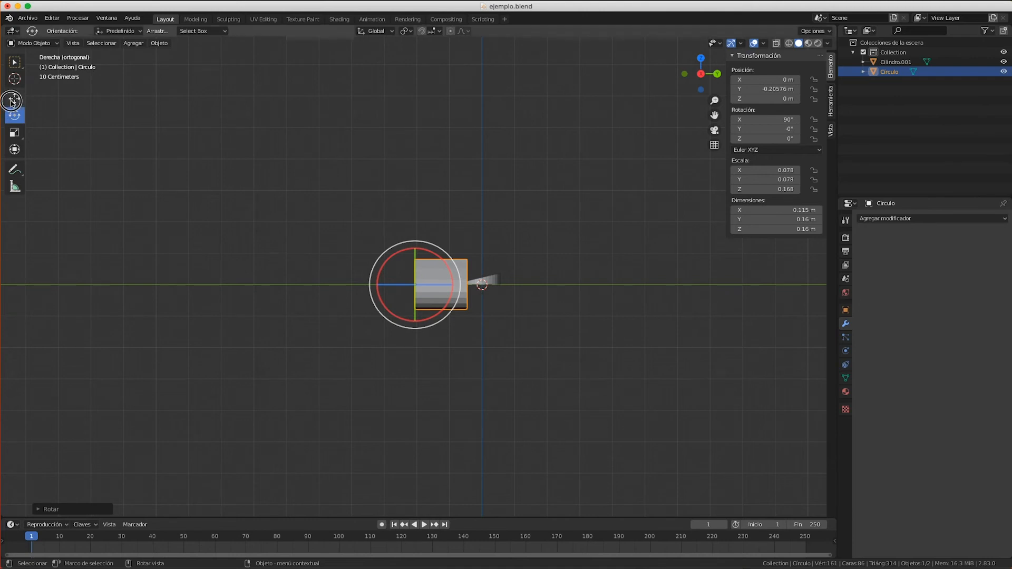
{"action": "left_click", "coordinate": [244, 243]}
{"action": "left_click", "coordinate": [436, 298]}
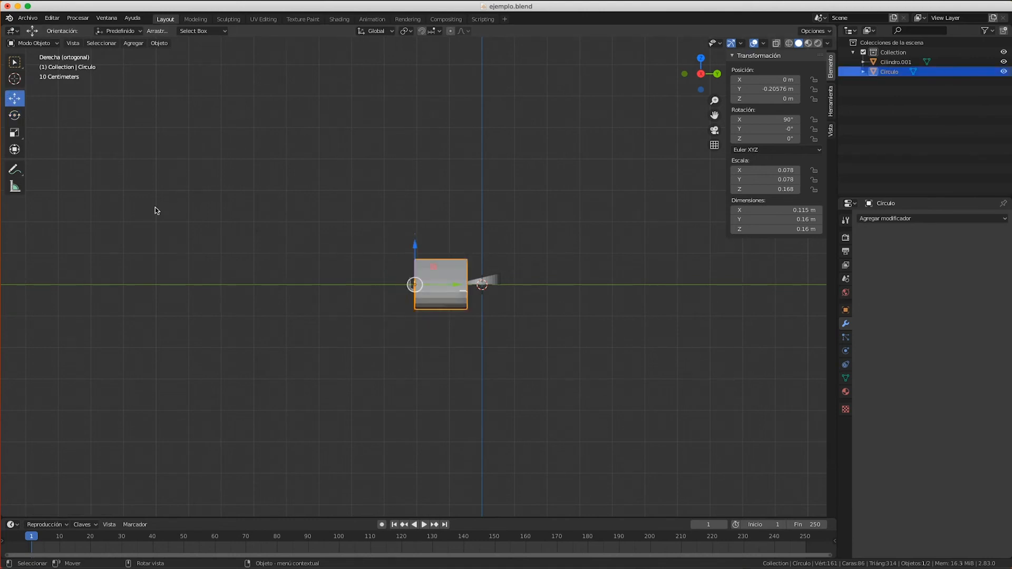
{"action": "left_click_drag", "start_coordinate": [466, 290], "coordinate": [405, 291]}
{"action": "scroll", "coordinate": [428, 315], "scroll_direction": "left", "scroll_amount": 10}
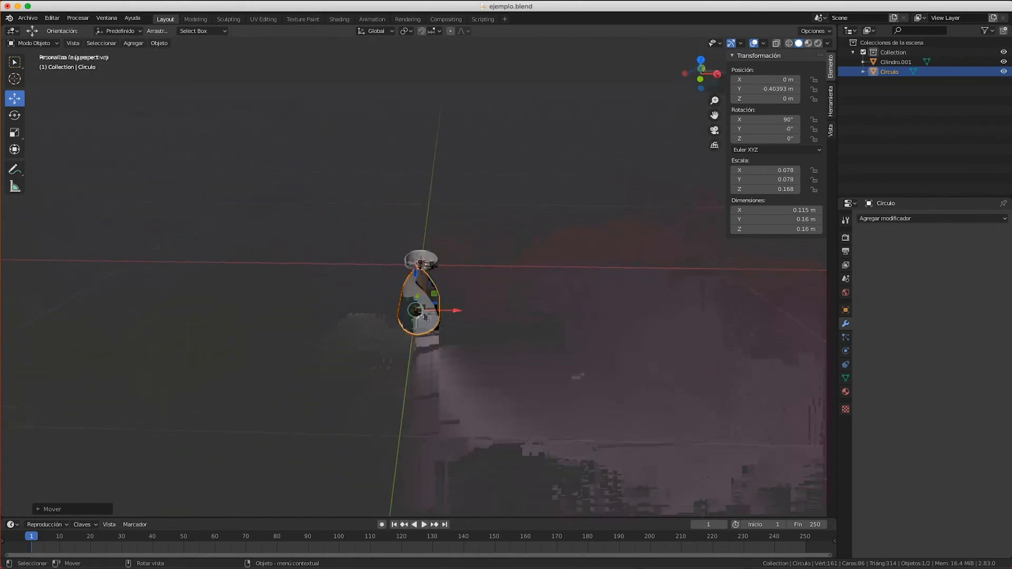
{"action": "scroll", "coordinate": [425, 315], "scroll_direction": "left", "scroll_amount": 5}
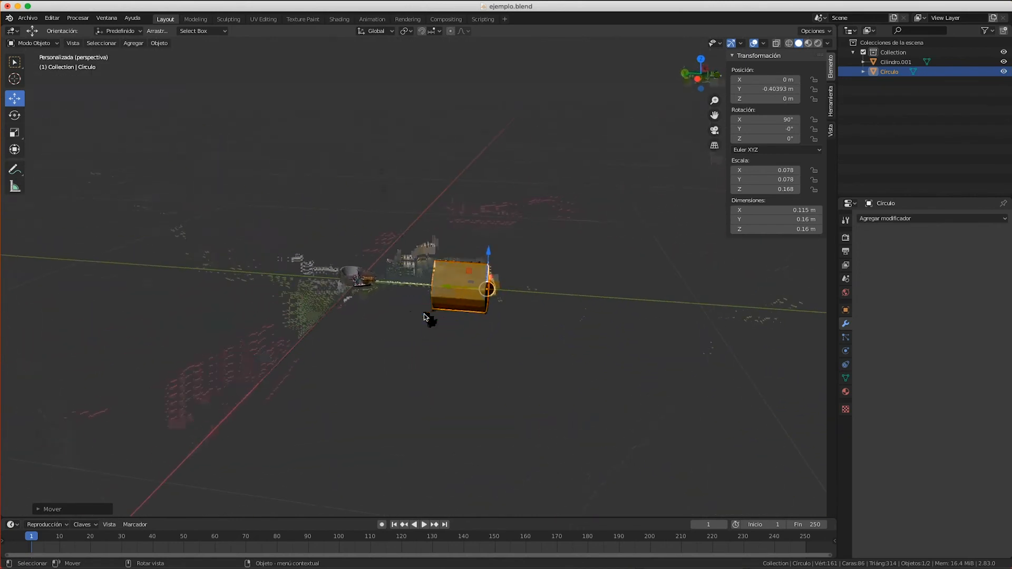
Try a Y rotation of -90° on the teardrop solid in the top view, and undo it.
{"action": "left_click", "coordinate": [700, 59]}
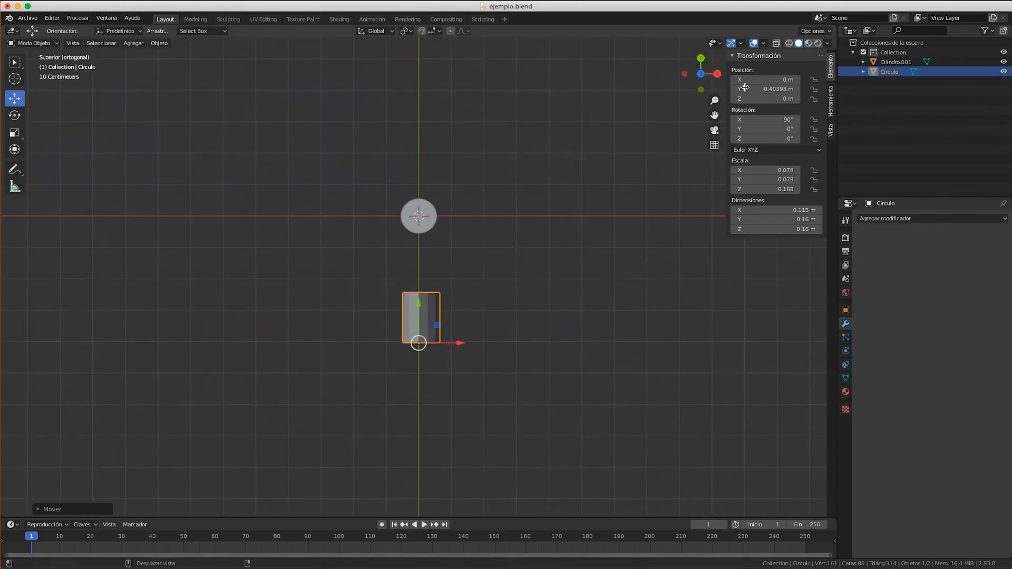
{"action": "double_click", "coordinate": [744, 128]}
{"action": "type", "text": "-90"}
{"action": "key", "text": "Return"}
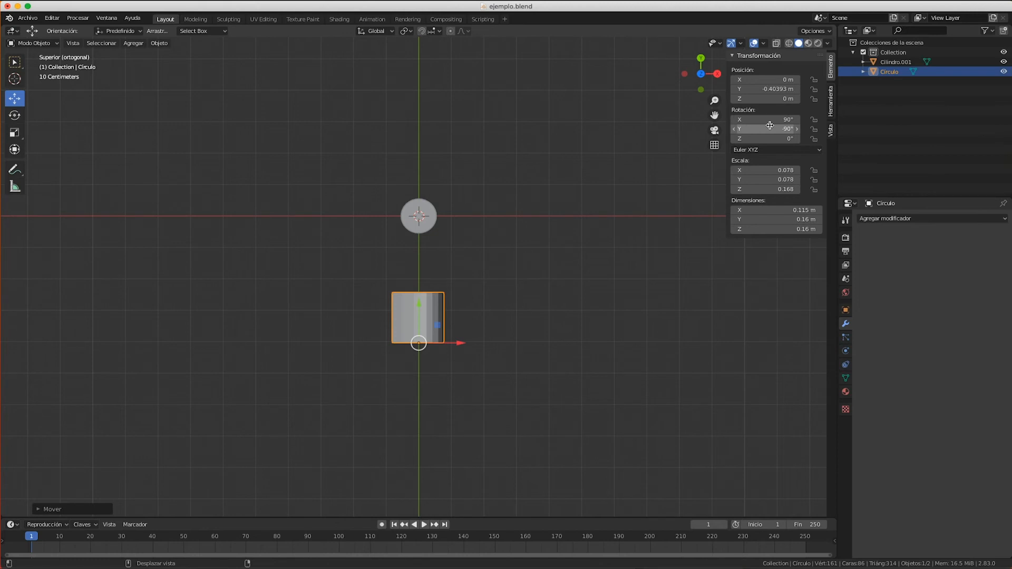
{"action": "key", "text": "super+z"}
Set the teardrop solid's Z rotation to 90°, deselect it and check its orientation in perspective.
{"action": "double_click", "coordinate": [786, 140]}
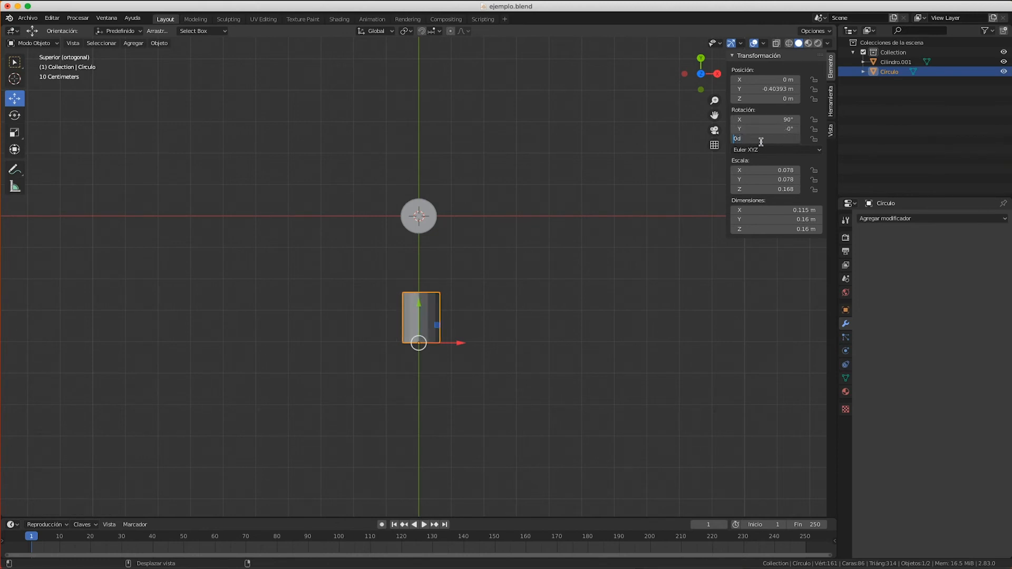
{"action": "type", "text": "90"}
{"action": "key", "text": "Return"}
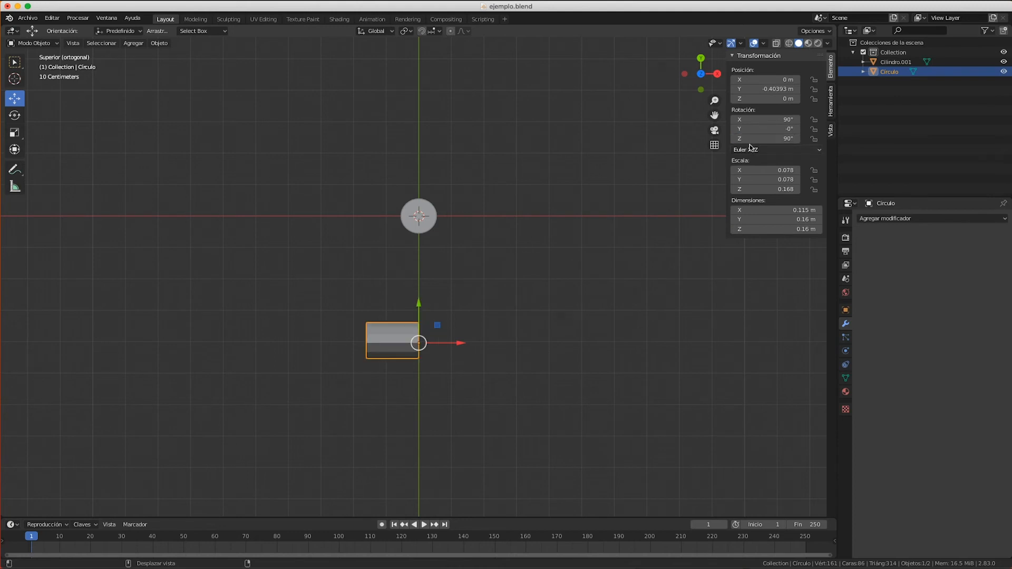
{"action": "left_click", "coordinate": [516, 271]}
{"action": "middle_click_drag", "start_coordinate": [444, 339], "coordinate": [410, 340]}
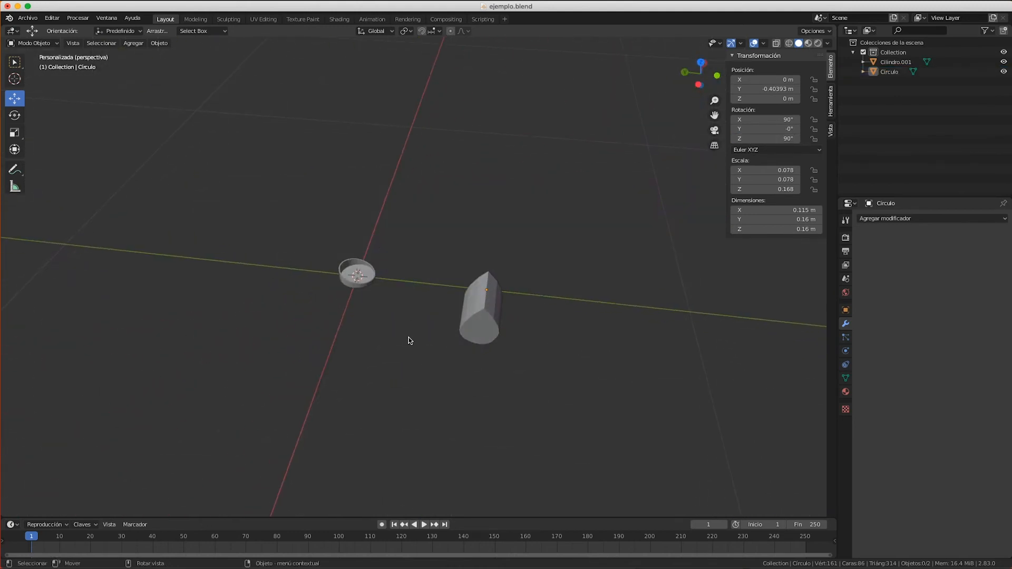
Move the teardrop solid along Y onto the slanted cylinder at about 0 m and along X to about -0.074 m.
{"action": "left_click", "coordinate": [485, 293]}
{"action": "left_click_drag", "start_coordinate": [451, 289], "coordinate": [316, 278]}
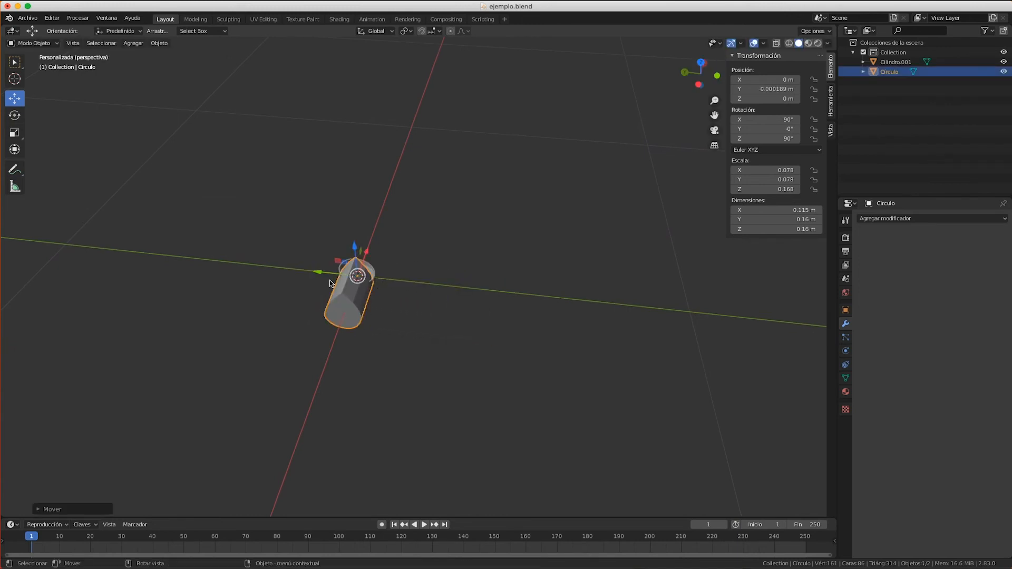
{"action": "middle_click_drag", "start_coordinate": [425, 333], "coordinate": [428, 332]}
{"action": "scroll", "coordinate": [428, 332], "scroll_direction": "right", "scroll_amount": 5}
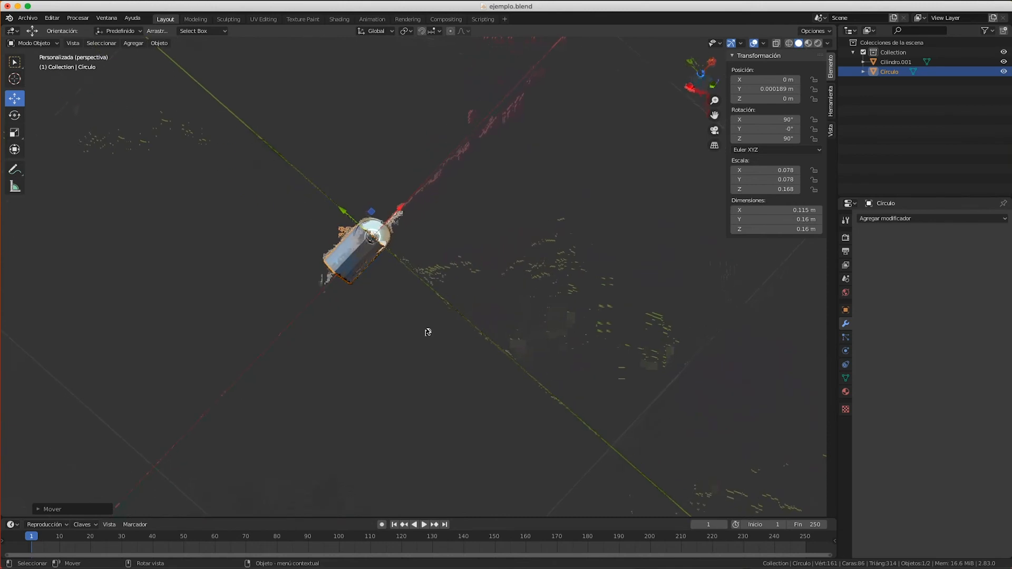
{"action": "left_click_drag", "start_coordinate": [399, 211], "coordinate": [372, 224]}
{"action": "middle_click_drag", "start_coordinate": [349, 285], "coordinate": [380, 136]}
In the left orthographic view, tilt the teardrop to a Y rotation of about 33.6° and scale it down uniformly to about 0.012 × 0.016 × 0.016 m.
{"action": "left_click", "coordinate": [716, 72]}
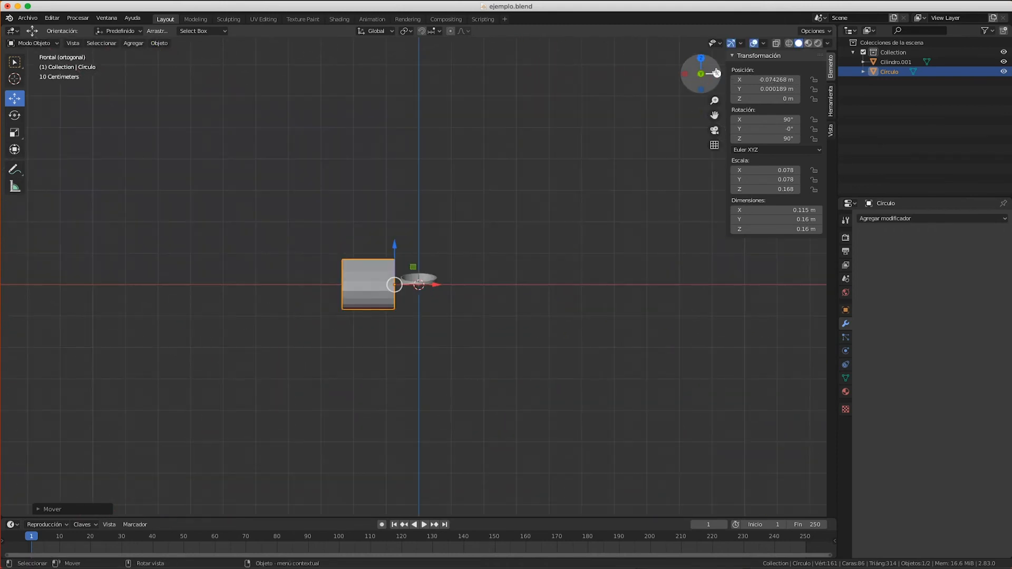
{"action": "left_click", "coordinate": [716, 72]}
{"action": "left_click", "coordinate": [716, 72]}
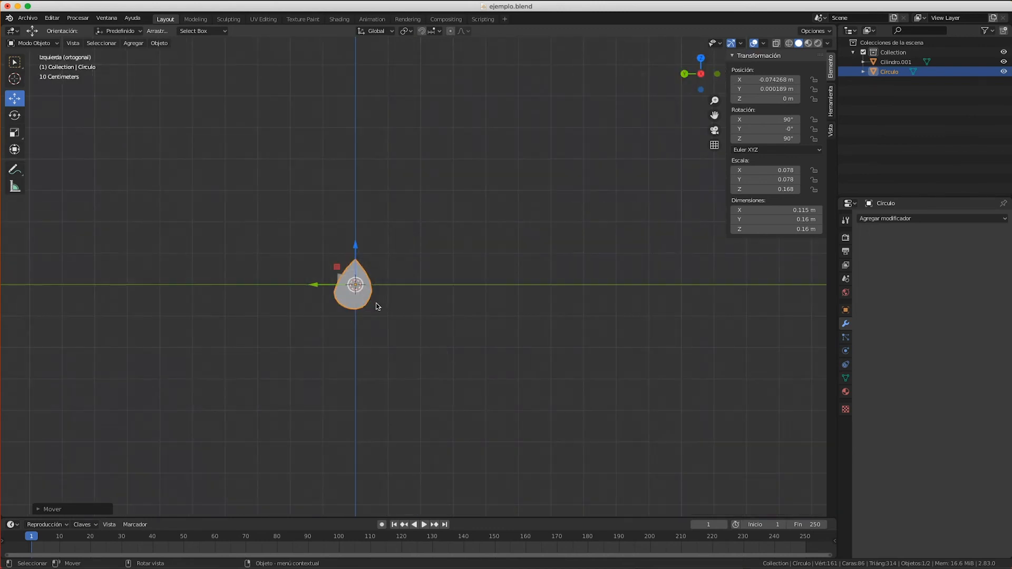
{"action": "scroll", "coordinate": [308, 323], "scroll_direction": "up", "scroll_amount": 7}
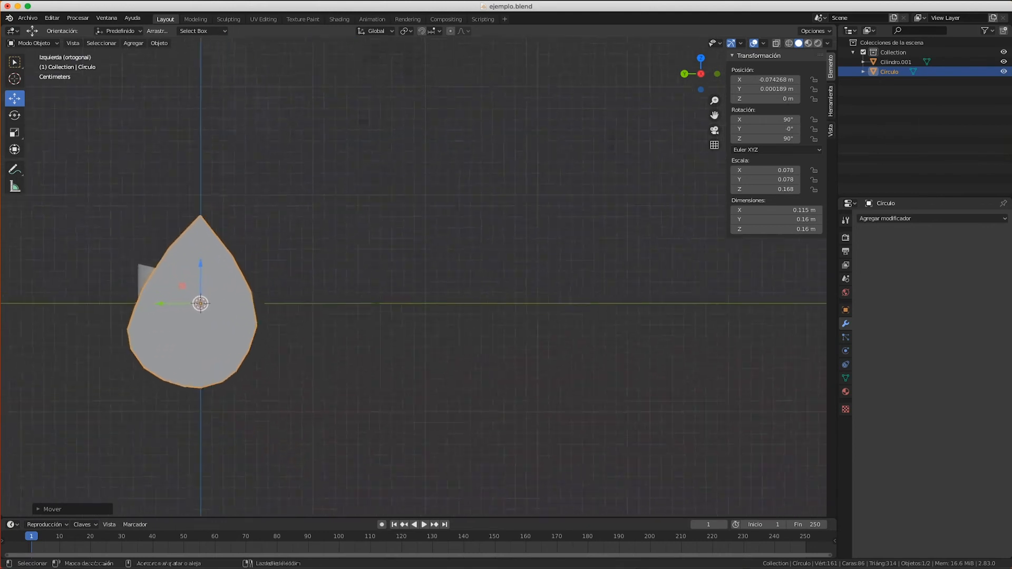
{"action": "scroll", "coordinate": [308, 323], "scroll_direction": "left", "scroll_amount": 8}
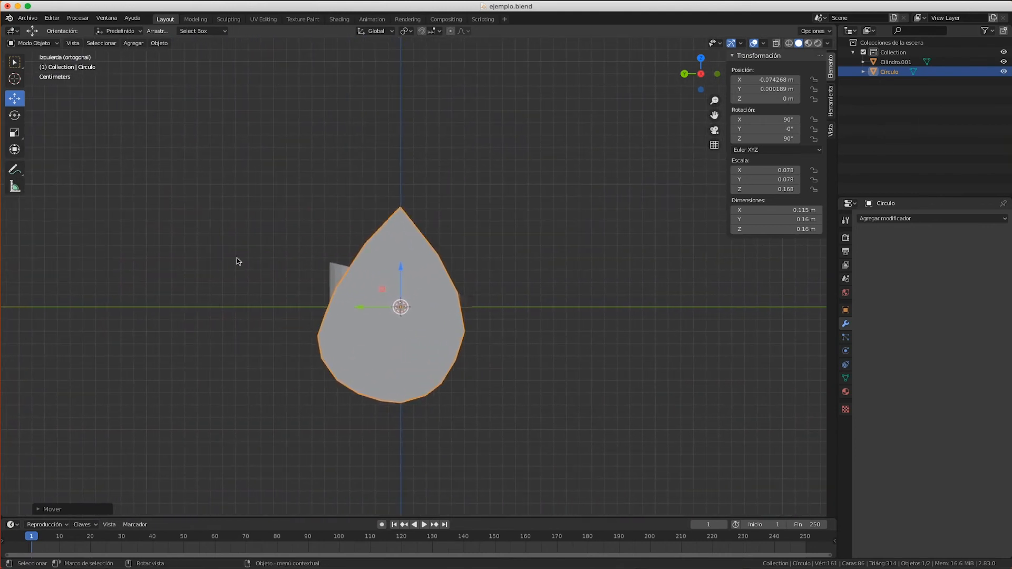
{"action": "left_click", "coordinate": [15, 115]}
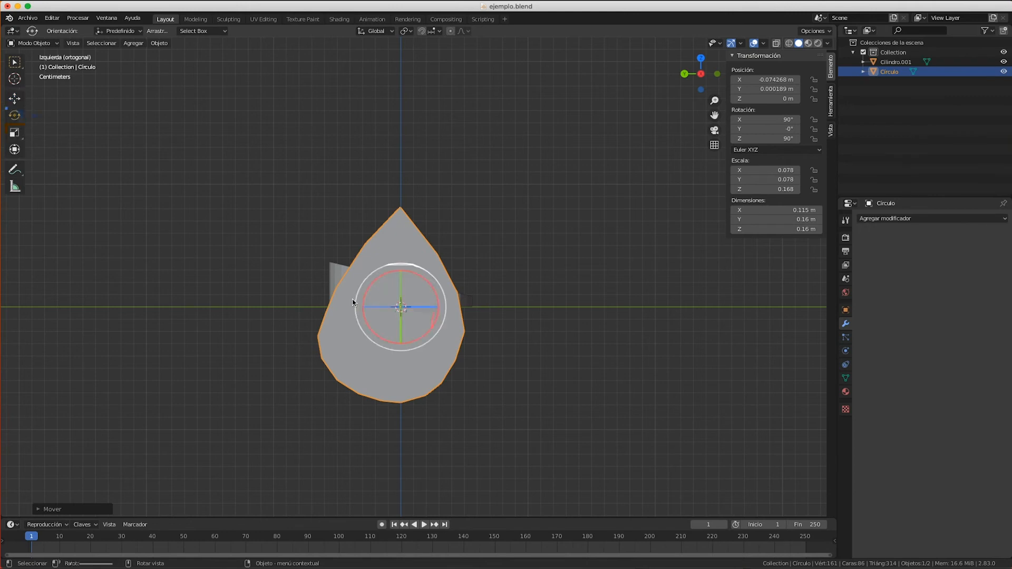
{"action": "left_click_drag", "start_coordinate": [436, 281], "coordinate": [403, 309]}
{"action": "left_click", "coordinate": [15, 132]}
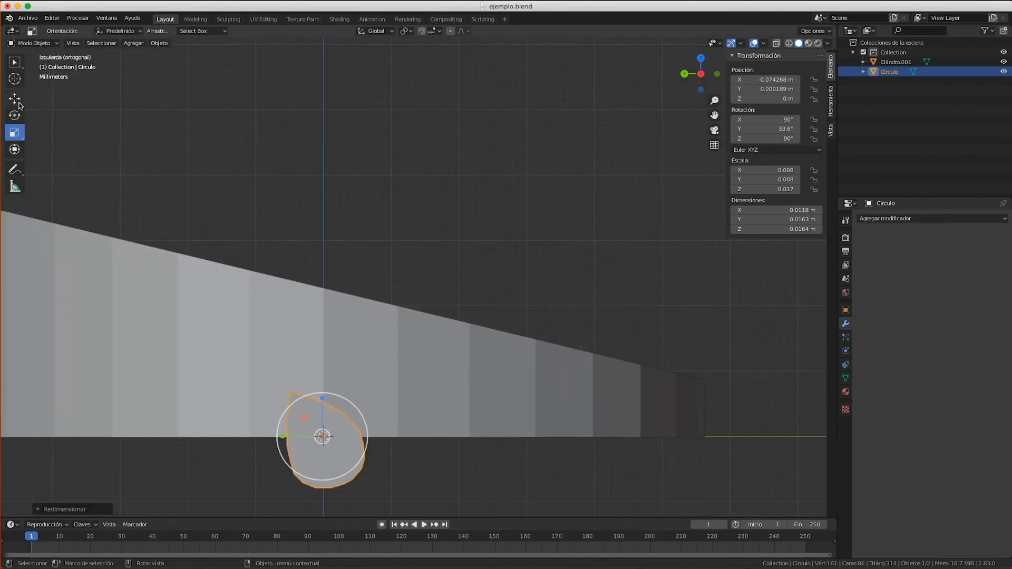
Move the small teardrop onto the slanted cylinder's side at about Y -0.009 m, Z 0.0125 m, and rotate it to about 5.6° on Y.
{"action": "left_click", "coordinate": [16, 99]}
{"action": "left_click_drag", "start_coordinate": [323, 403], "coordinate": [386, 354]}
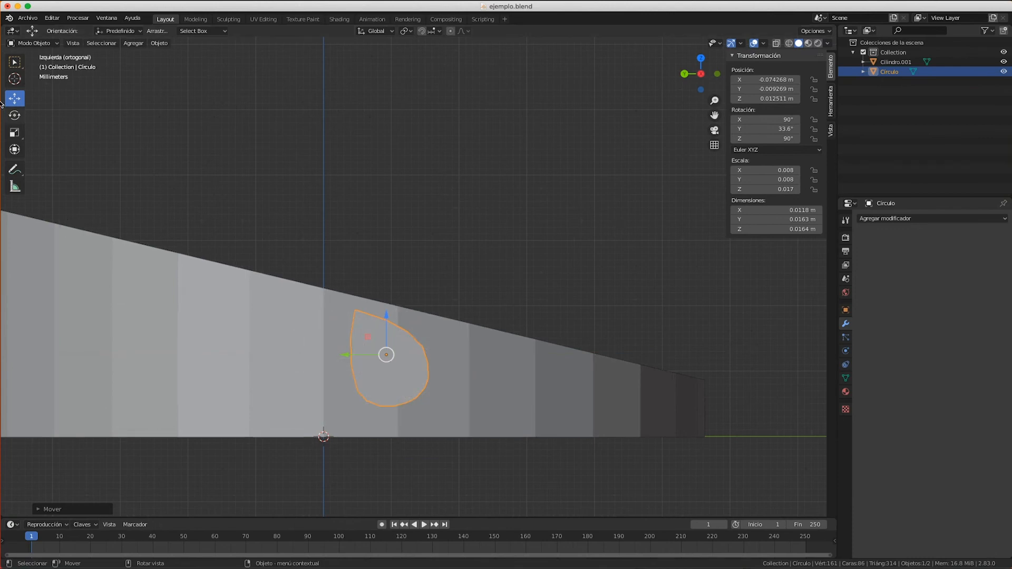
{"action": "left_click", "coordinate": [15, 116]}
{"action": "left_click_drag", "start_coordinate": [423, 331], "coordinate": [426, 355]}
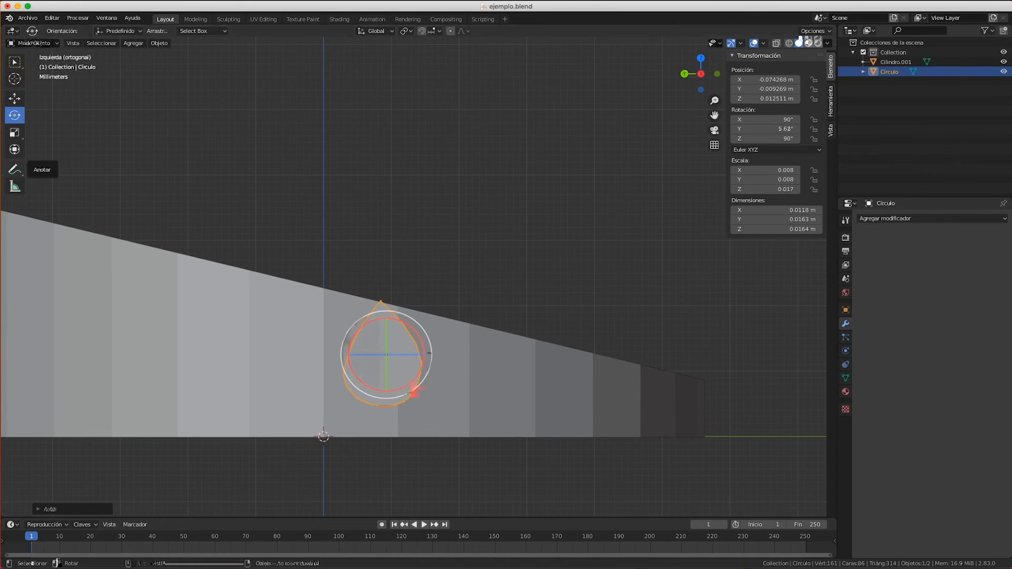
Narrow the teardrop's width to about 0.0077 m and tilt it to a Y rotation of about 56°.
{"action": "left_click", "coordinate": [15, 132]}
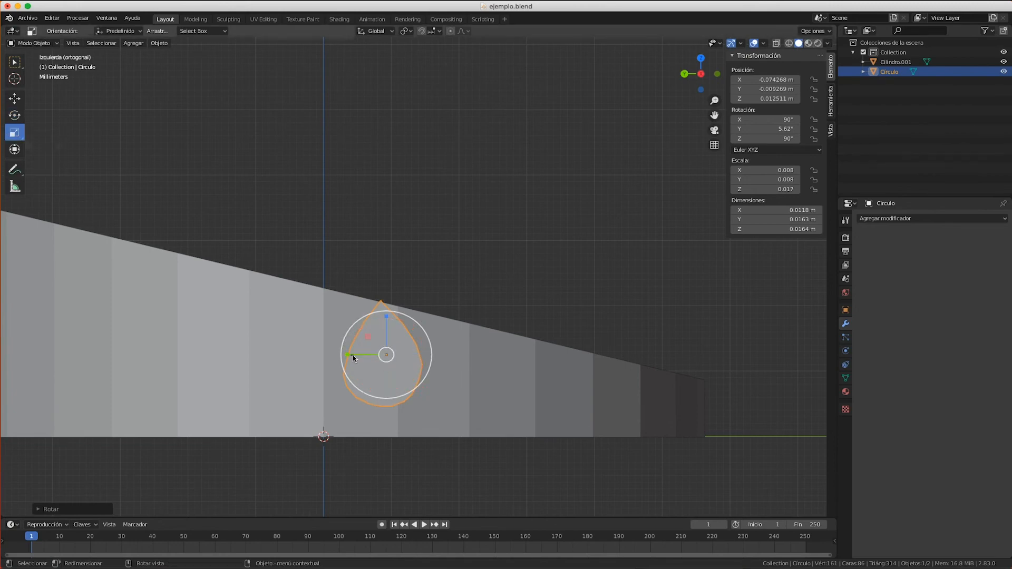
{"action": "left_click_drag", "start_coordinate": [361, 359], "coordinate": [367, 356]}
{"action": "left_click", "coordinate": [15, 115]}
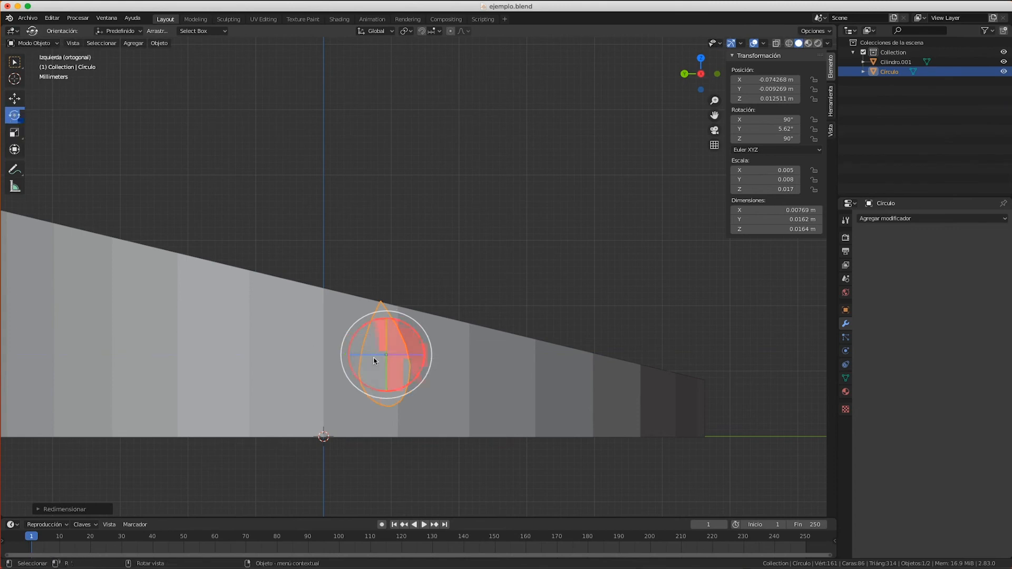
{"action": "left_click_drag", "start_coordinate": [431, 352], "coordinate": [419, 311]}
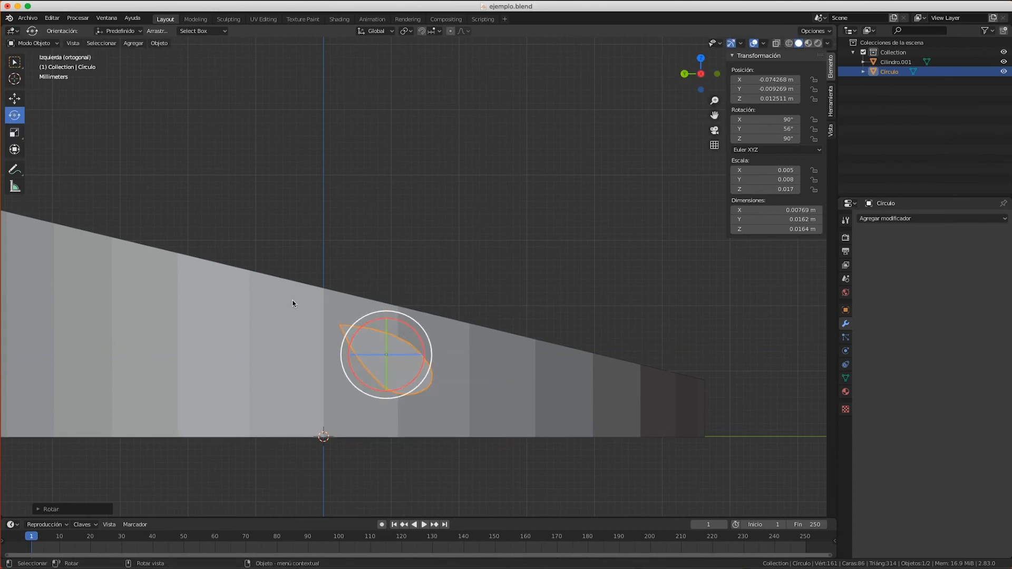
{"action": "left_click", "coordinate": [15, 98]}
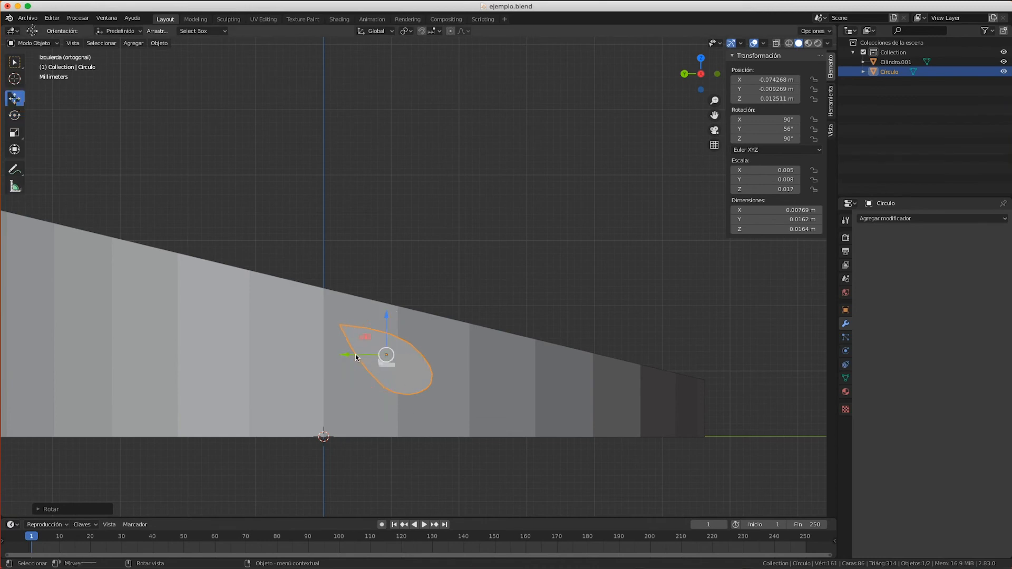
Move the teardrop to about Y -0.024 m, Z 0.008 m, and shift it along X to about 0.068 m across the cylinder.
{"action": "left_click_drag", "start_coordinate": [385, 355], "coordinate": [464, 365]}
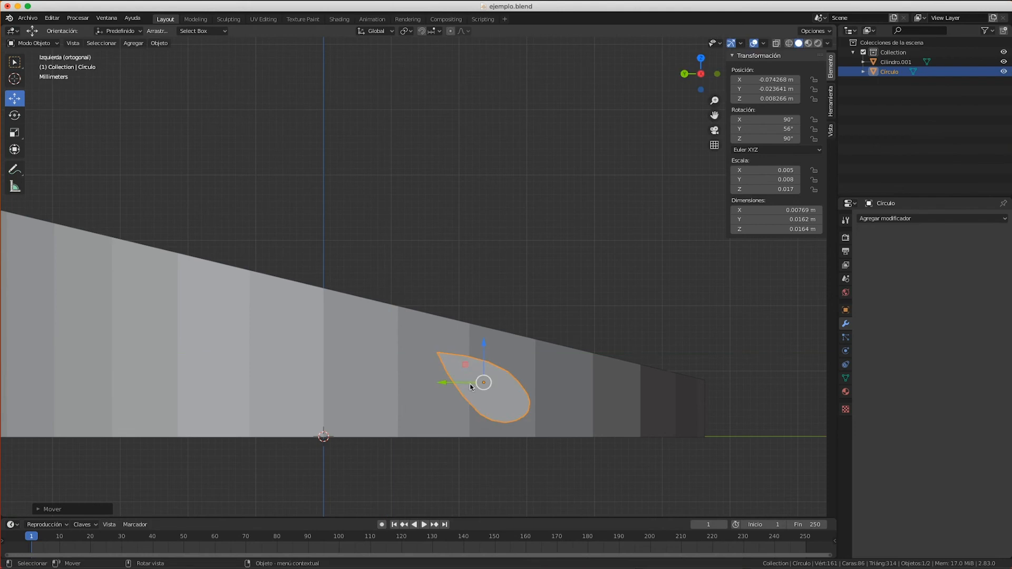
{"action": "left_click_drag", "start_coordinate": [701, 73], "coordinate": [702, 63]}
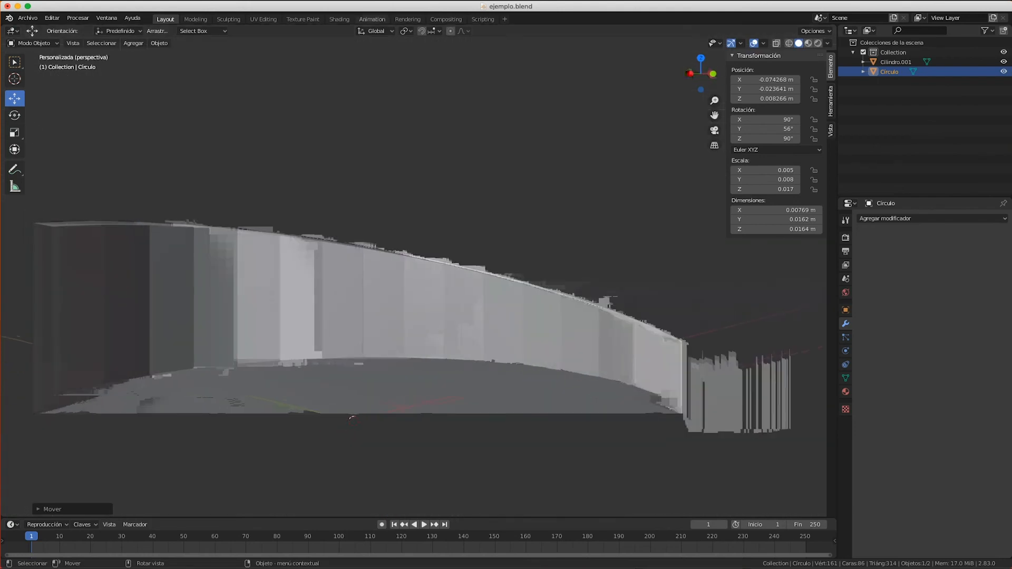
{"action": "left_click", "coordinate": [685, 73]}
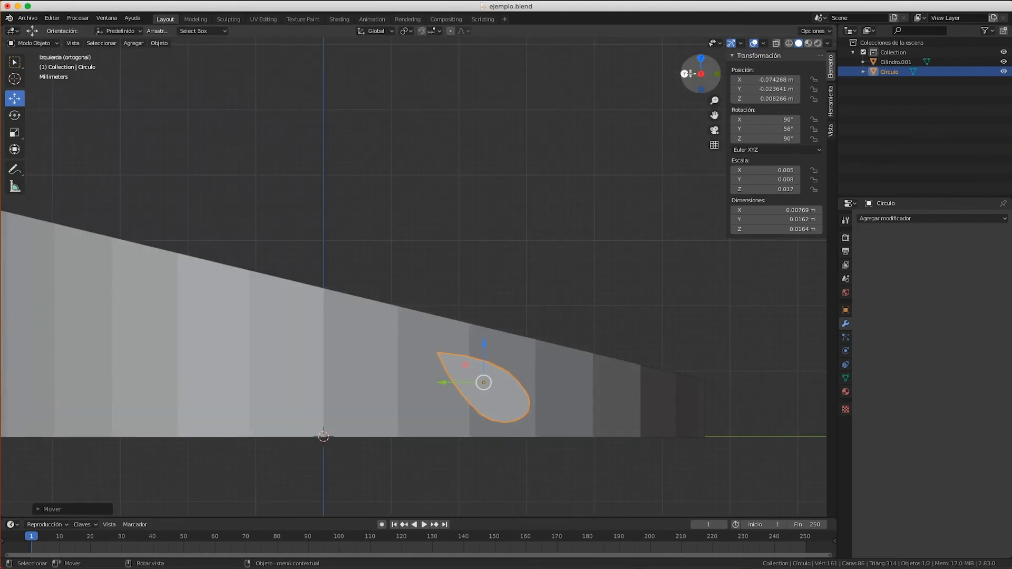
{"action": "left_click", "coordinate": [701, 57]}
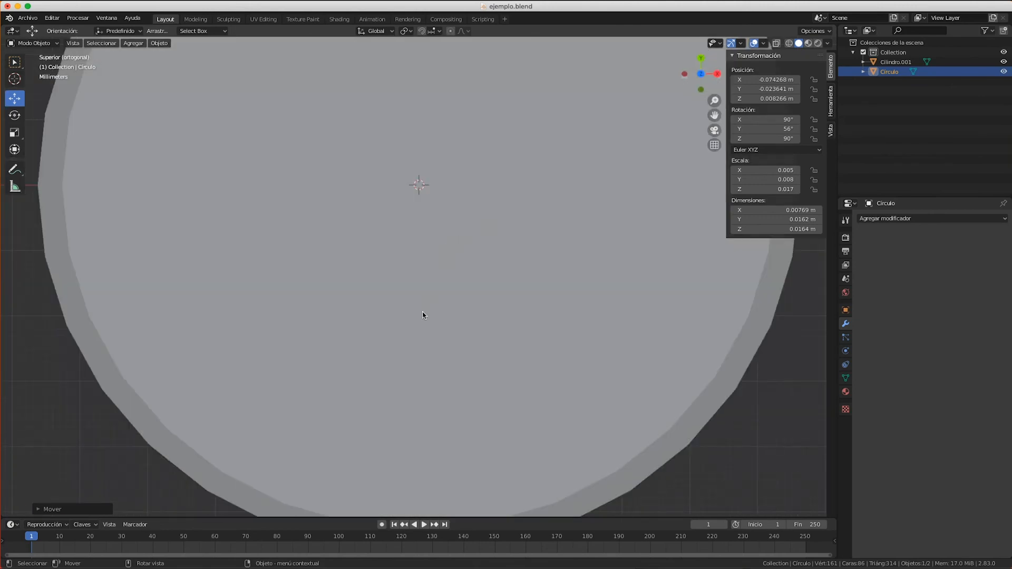
{"action": "scroll", "coordinate": [425, 294], "scroll_direction": "down", "scroll_amount": 5}
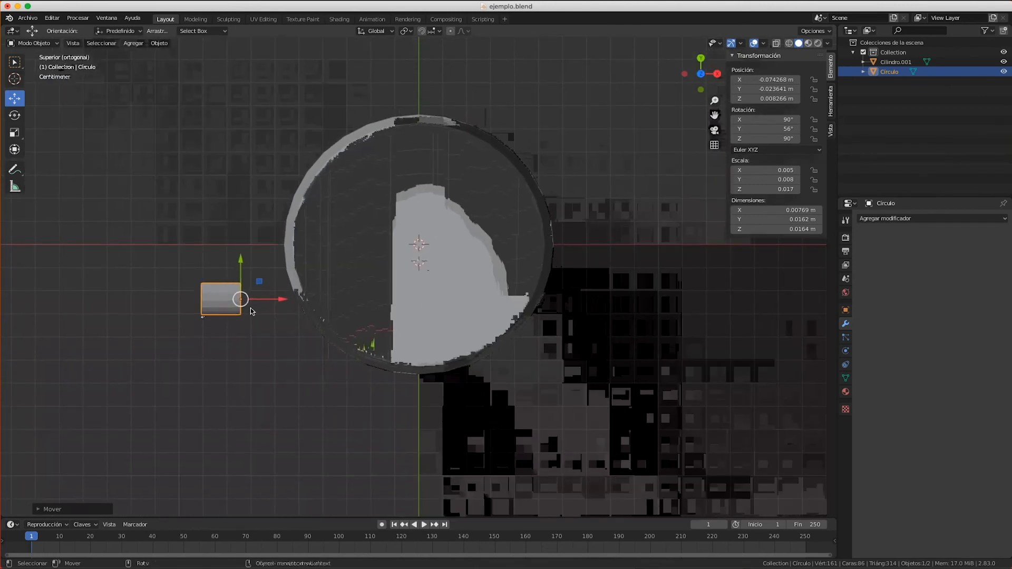
{"action": "left_click_drag", "start_coordinate": [240, 301], "coordinate": [624, 309]}
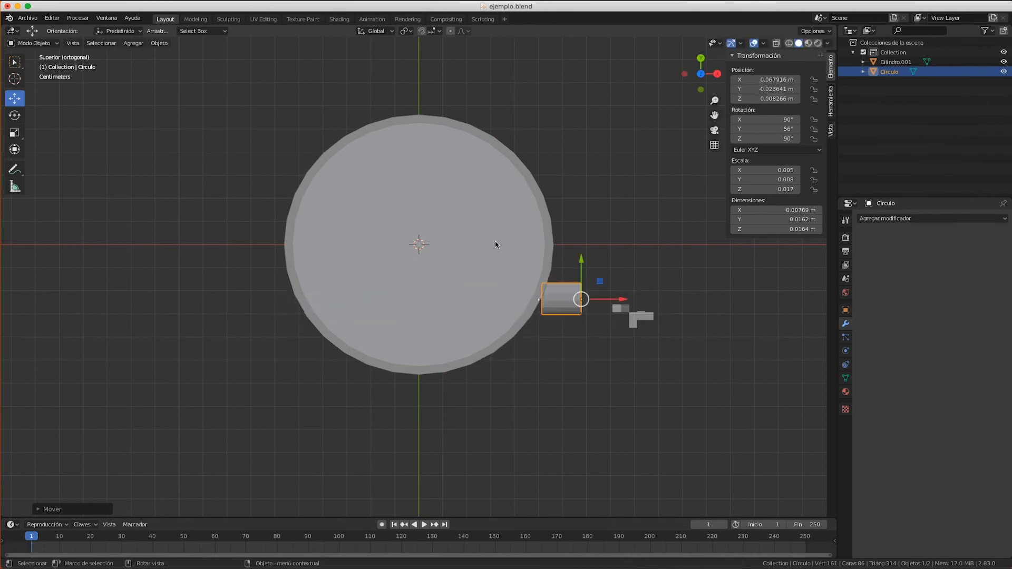
Stretch the teardrop solid lengthwise along X to about 0.127 m so it passes through the cylinder.
{"action": "left_click", "coordinate": [15, 134]}
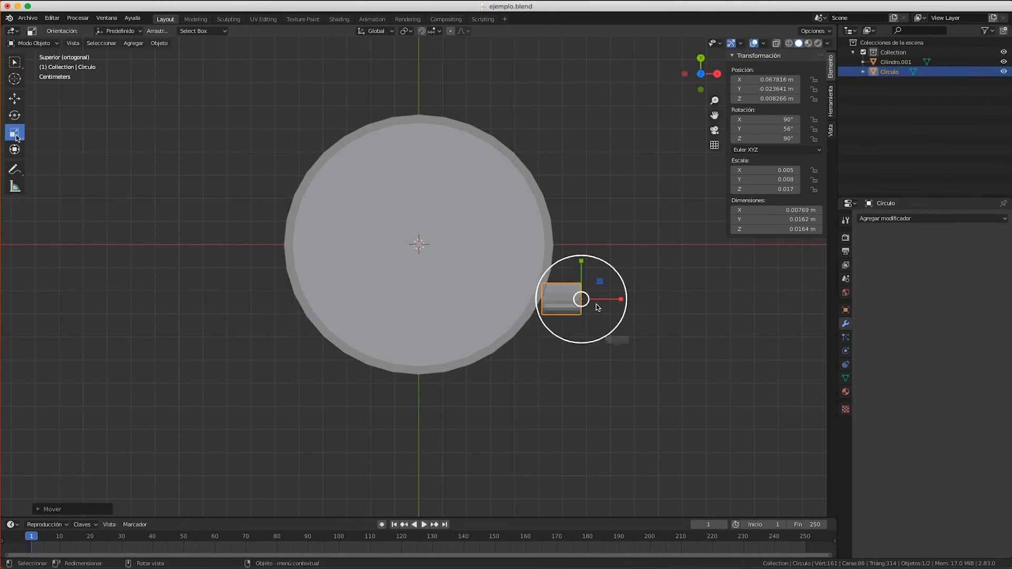
{"action": "left_click_drag", "start_coordinate": [625, 299], "coordinate": [213, 338]}
{"action": "left_click", "coordinate": [228, 286]}
{"action": "middle_click_drag", "start_coordinate": [228, 287], "coordinate": [232, 305]}
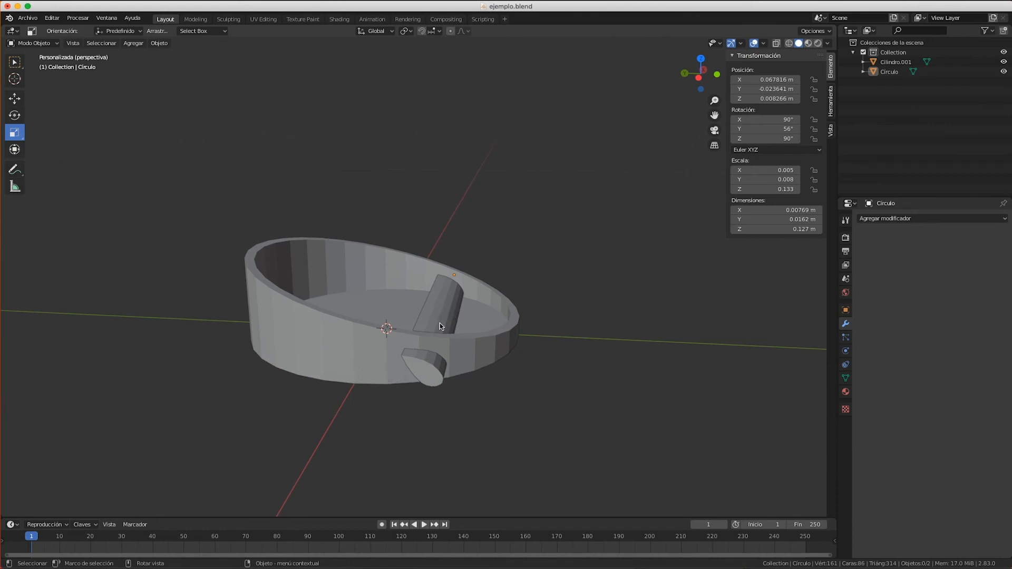
Duplicate the teardrop in the left orthographic view and move the copy to about Y -0.003 m, Z 0.010 m.
{"action": "left_click", "coordinate": [684, 74]}
{"action": "left_click", "coordinate": [716, 73]}
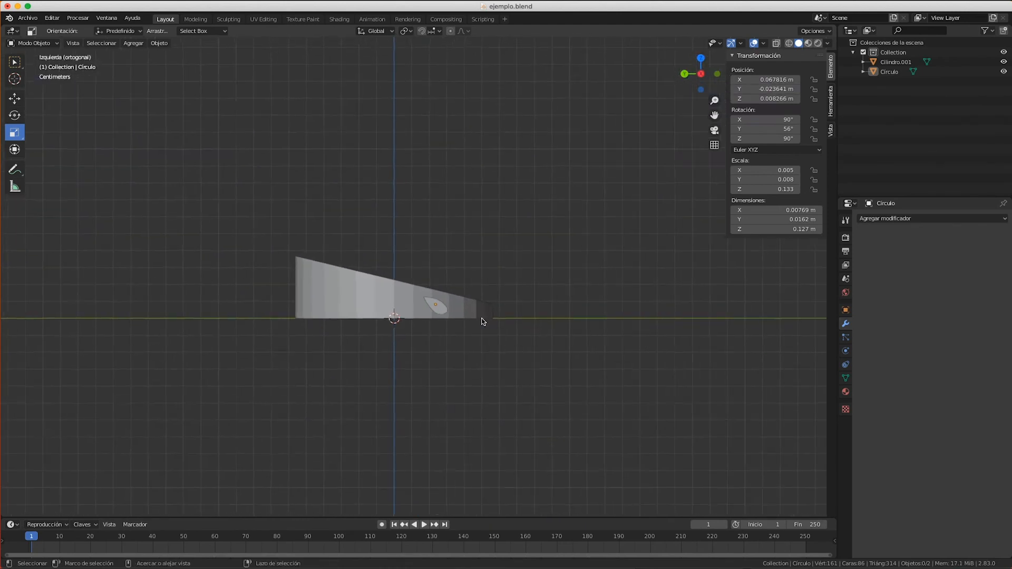
{"action": "scroll", "coordinate": [480, 322], "scroll_direction": "up", "scroll_amount": 4}
{"action": "left_click", "coordinate": [465, 353]}
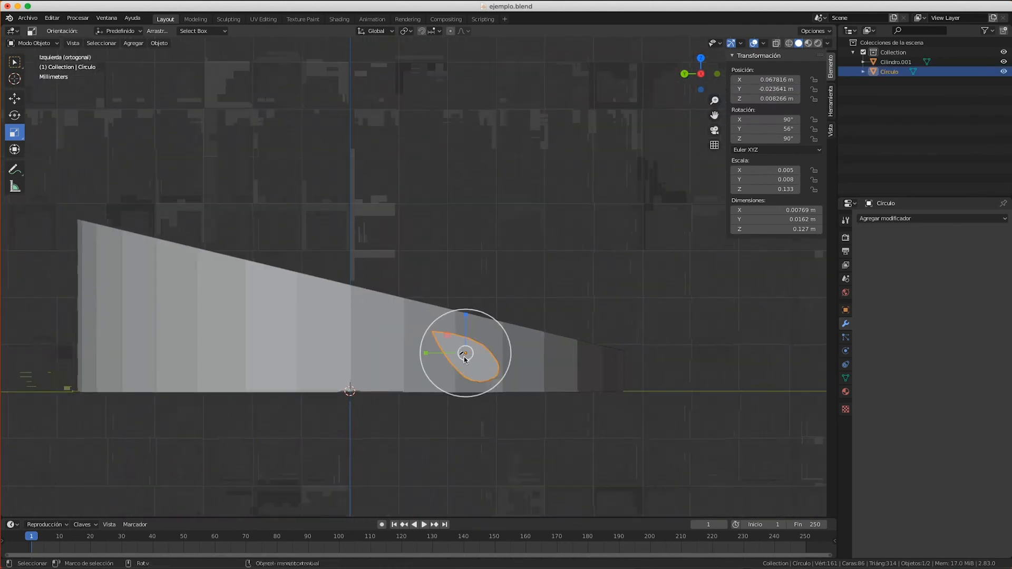
{"action": "key", "text": "shift+d"}
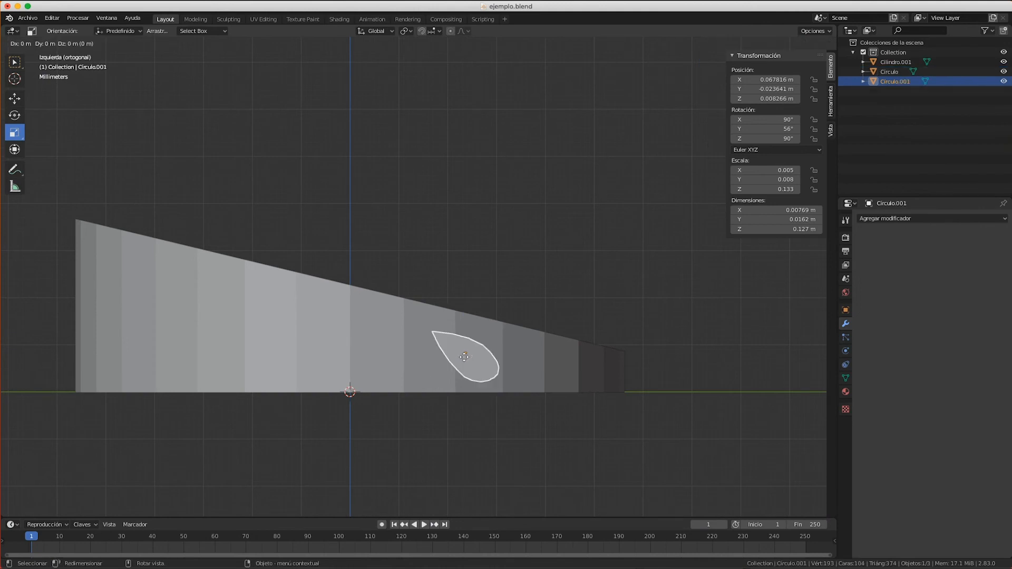
{"action": "left_click", "coordinate": [463, 356]}
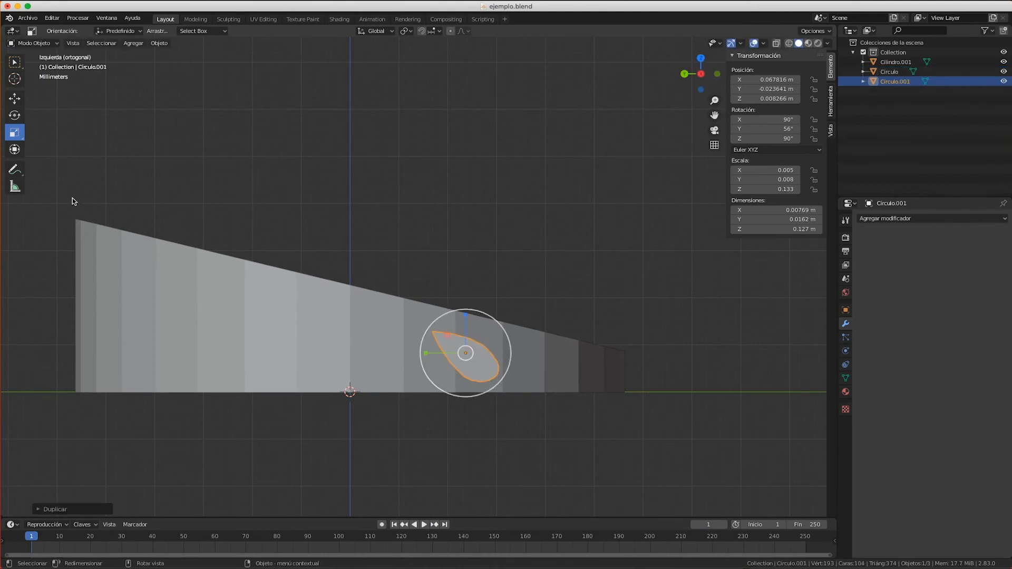
{"action": "left_click", "coordinate": [17, 102]}
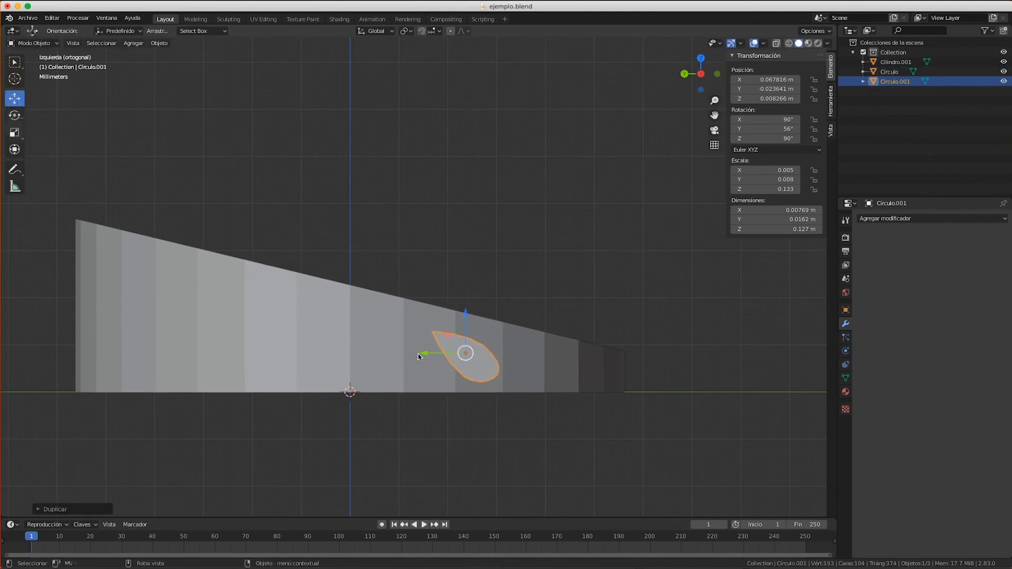
{"action": "left_click_drag", "start_coordinate": [426, 353], "coordinate": [324, 348]}
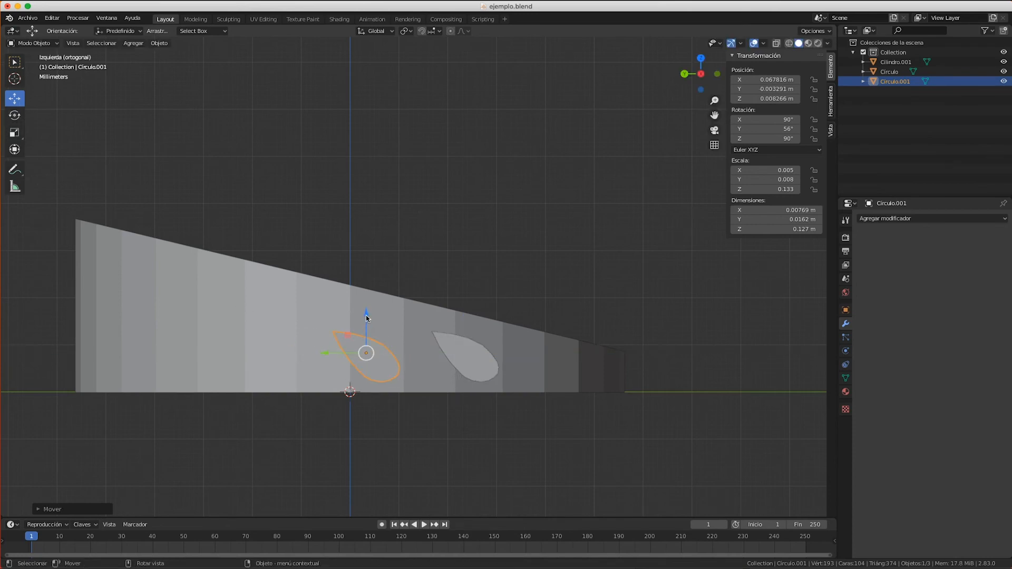
{"action": "left_click_drag", "start_coordinate": [367, 318], "coordinate": [407, 334]}
Tilt the copied teardrop to a Y rotation of about 46.6° and scale it up uniformly to about 0.0084 × 0.0177 × 0.139 m.
{"action": "left_click", "coordinate": [14, 116]}
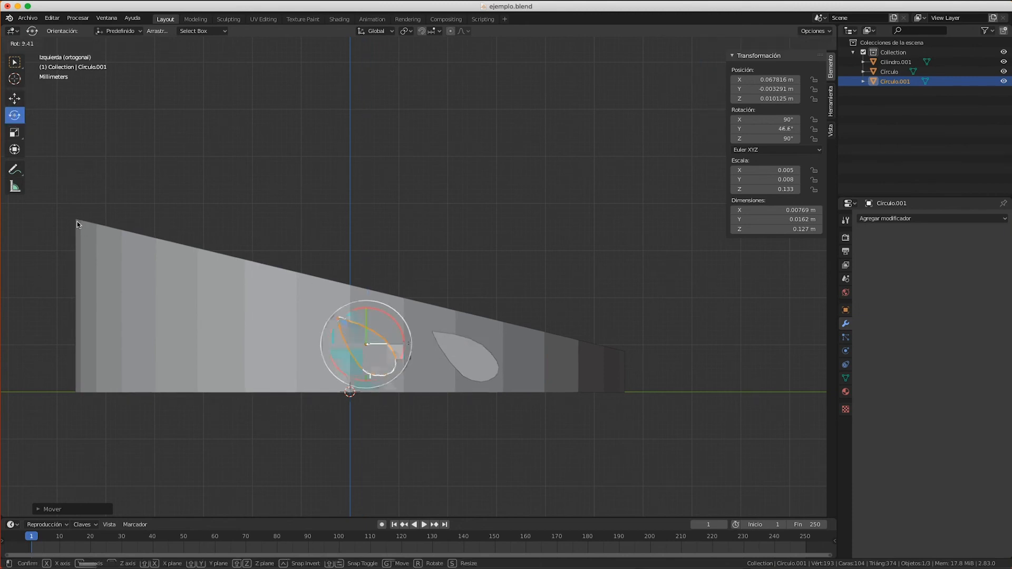
{"action": "left_click", "coordinate": [14, 133]}
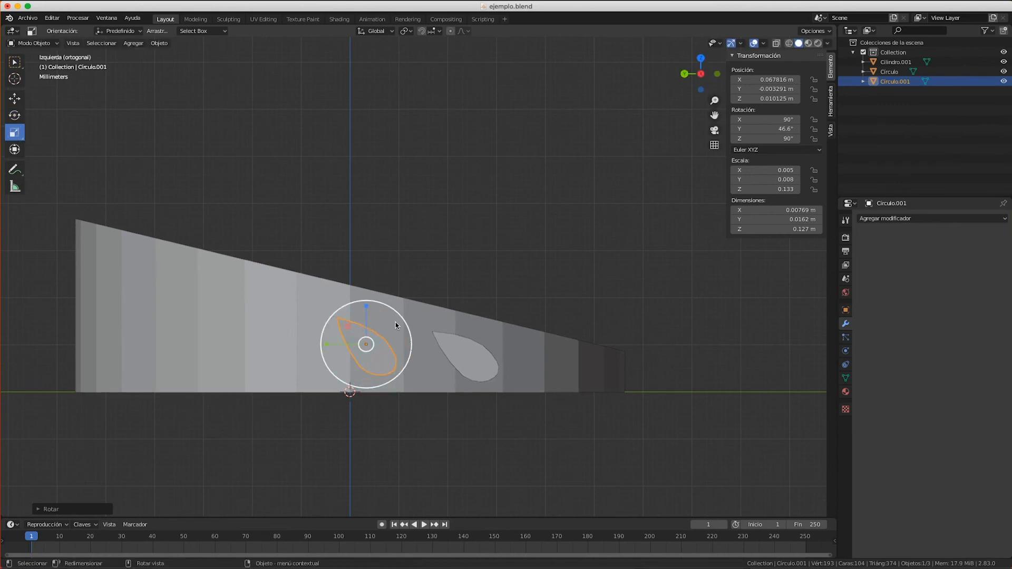
{"action": "left_click_drag", "start_coordinate": [399, 316], "coordinate": [404, 314]}
Raise the copied teardrop to about Z 0.0115 m and the original smaller teardrop to about Z 0.009 m.
{"action": "left_click", "coordinate": [14, 98]}
{"action": "left_click", "coordinate": [244, 221]}
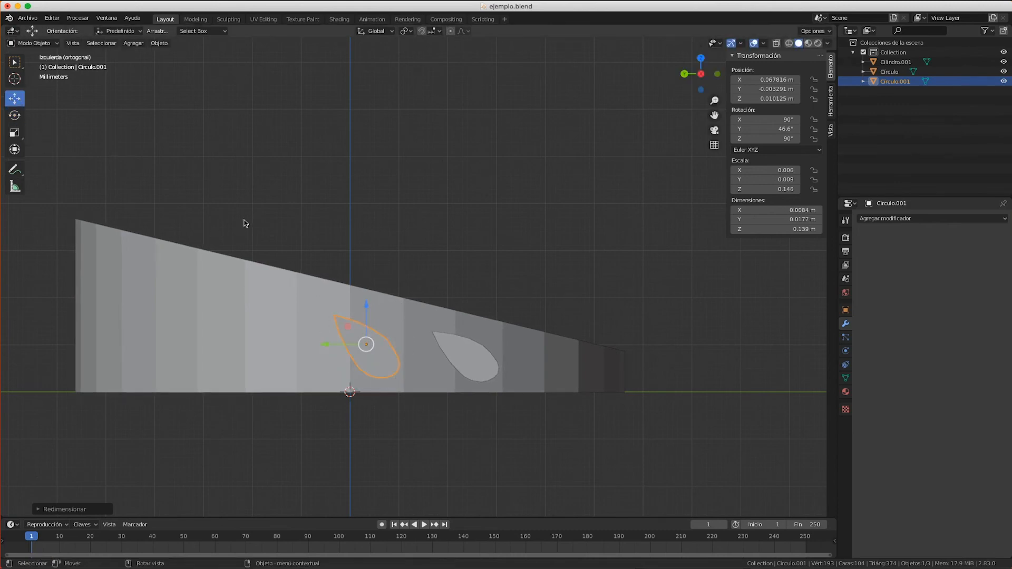
{"action": "left_click", "coordinate": [379, 346]}
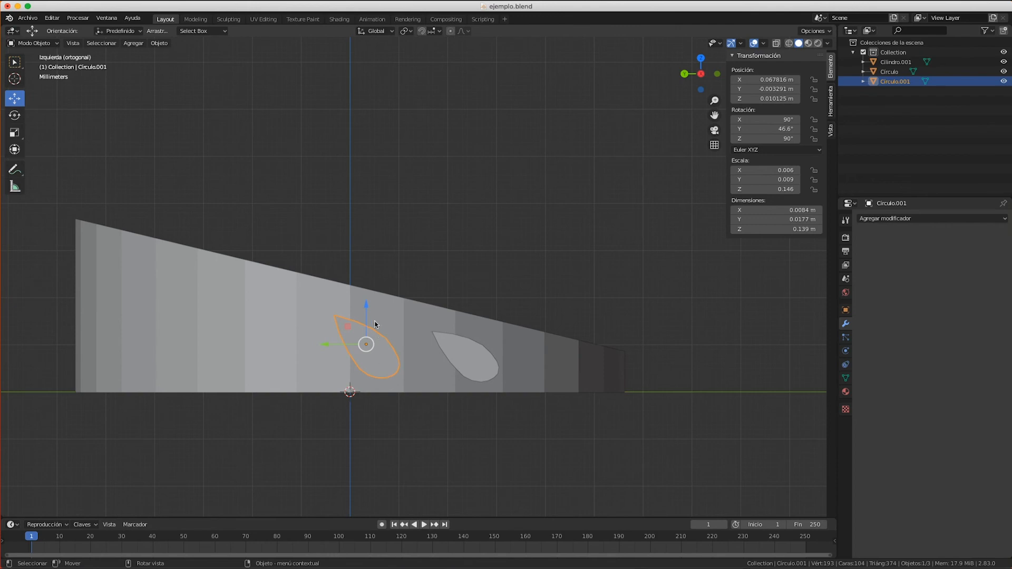
{"action": "left_click_drag", "start_coordinate": [366, 313], "coordinate": [366, 312]}
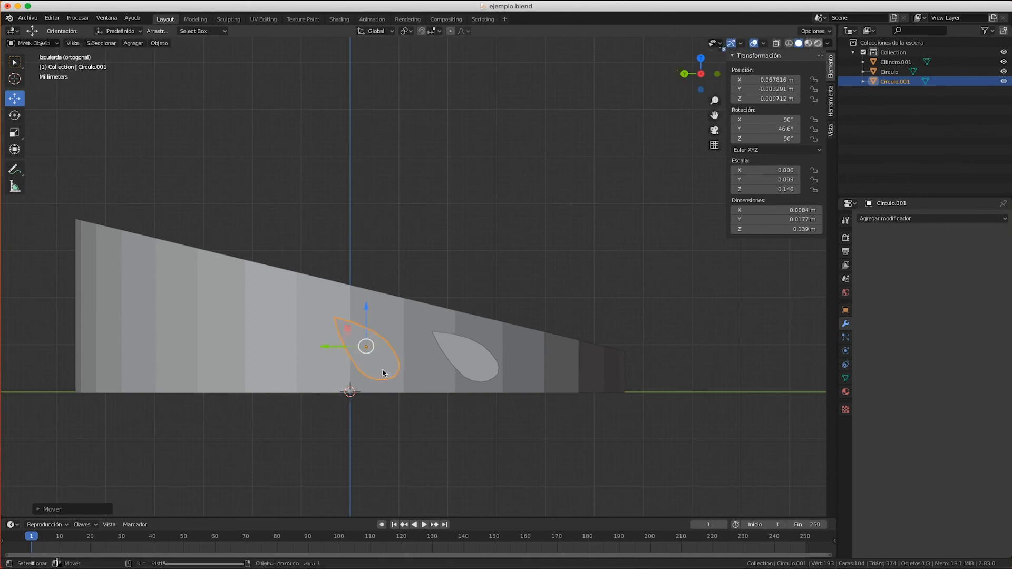
{"action": "left_click", "coordinate": [448, 238]}
{"action": "left_click", "coordinate": [361, 345]}
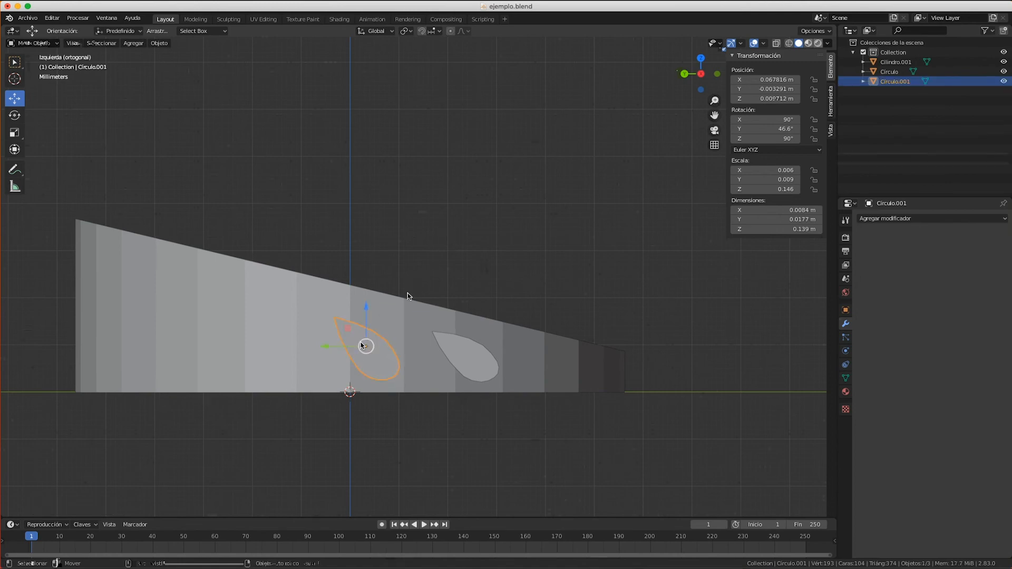
{"action": "left_click_drag", "start_coordinate": [365, 309], "coordinate": [368, 296]}
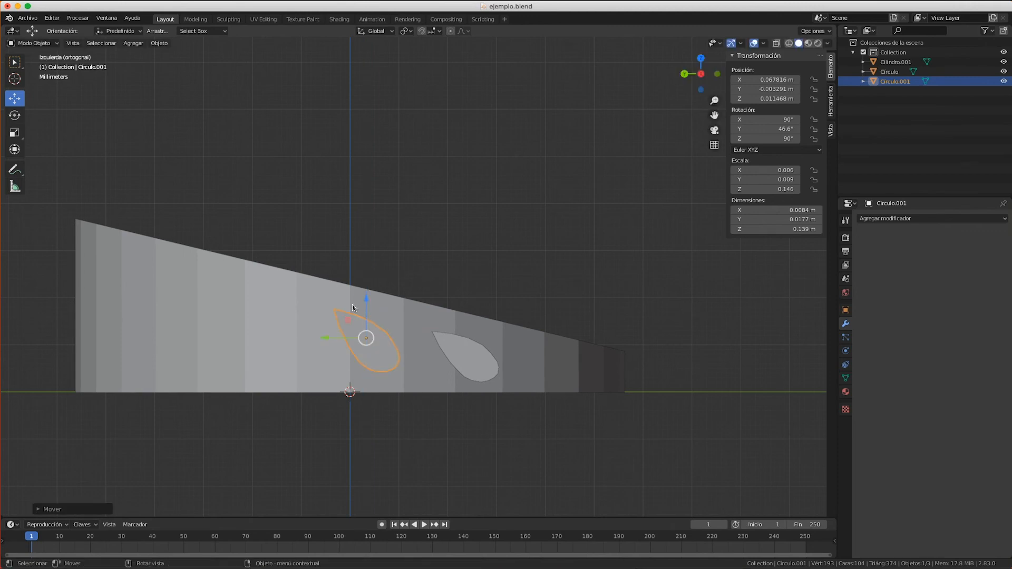
{"action": "left_click", "coordinate": [477, 356]}
{"action": "left_click_drag", "start_coordinate": [463, 313], "coordinate": [466, 307]}
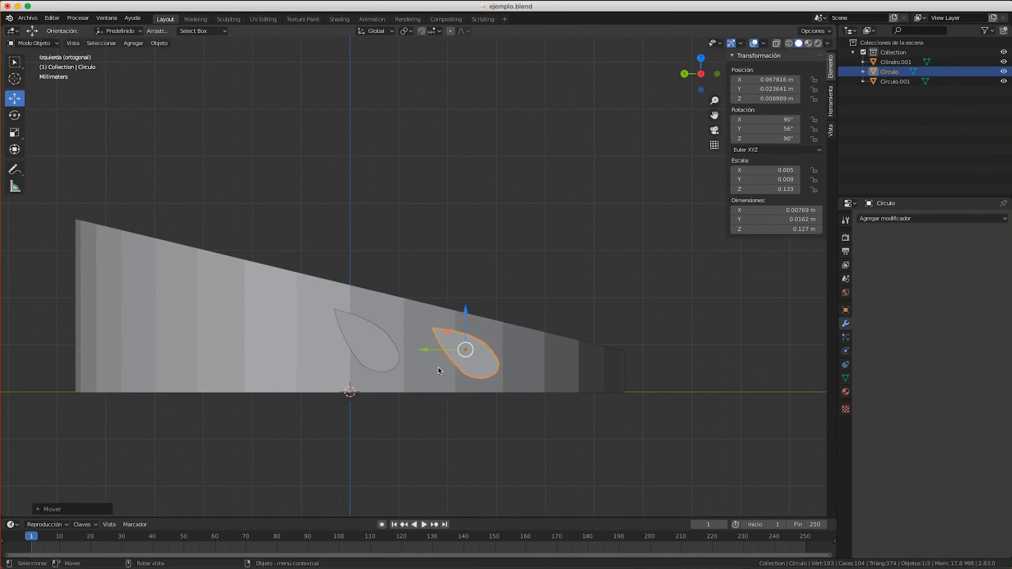
Duplicate the larger teardrop, move the copy along Y to about 0.017 m and tilt it to a Y rotation of about 32.8°.
{"action": "left_click", "coordinate": [368, 352]}
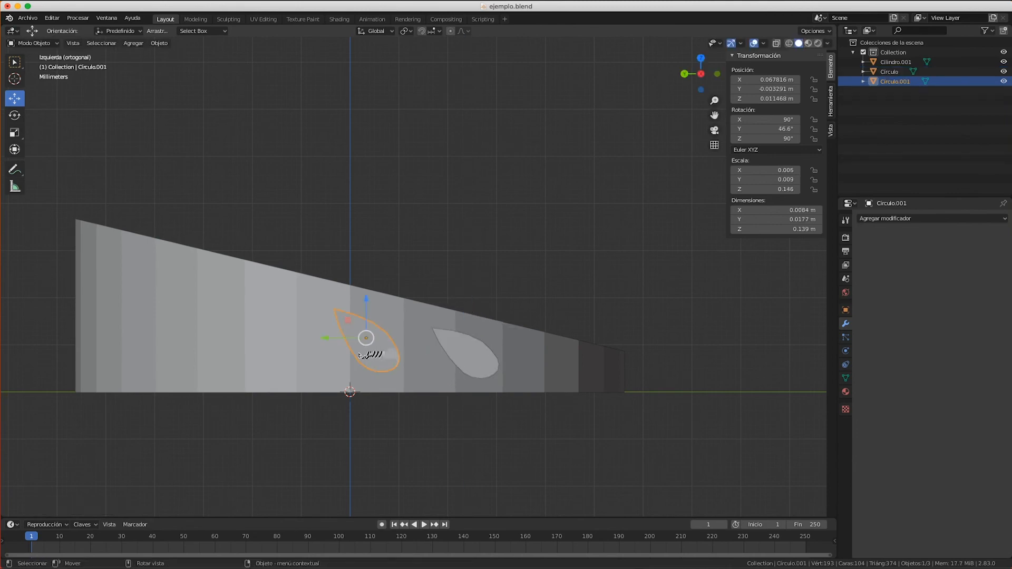
{"action": "key", "text": "shift+d"}
{"action": "right_click", "coordinate": [362, 353]}
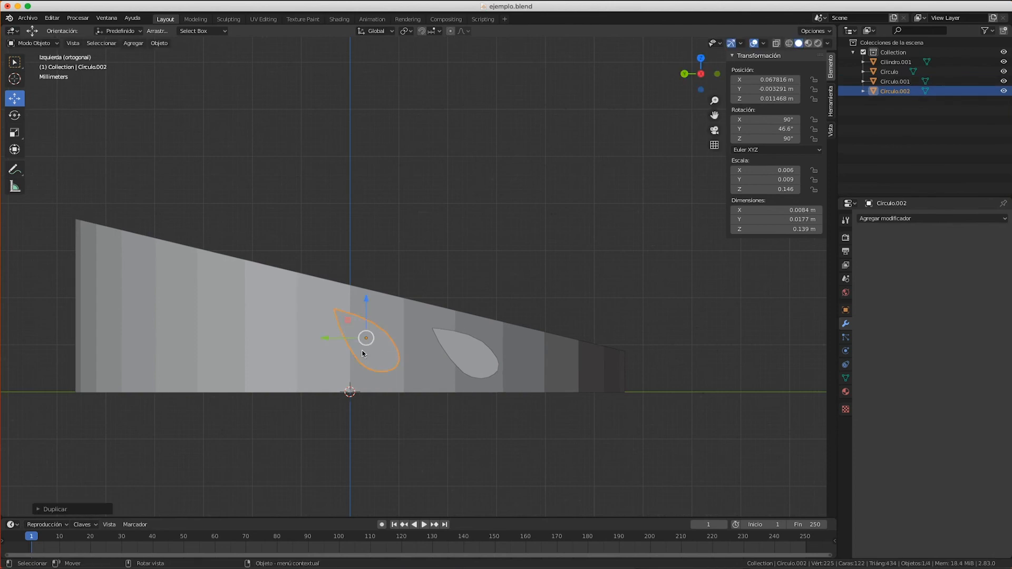
{"action": "left_click_drag", "start_coordinate": [332, 339], "coordinate": [229, 335]}
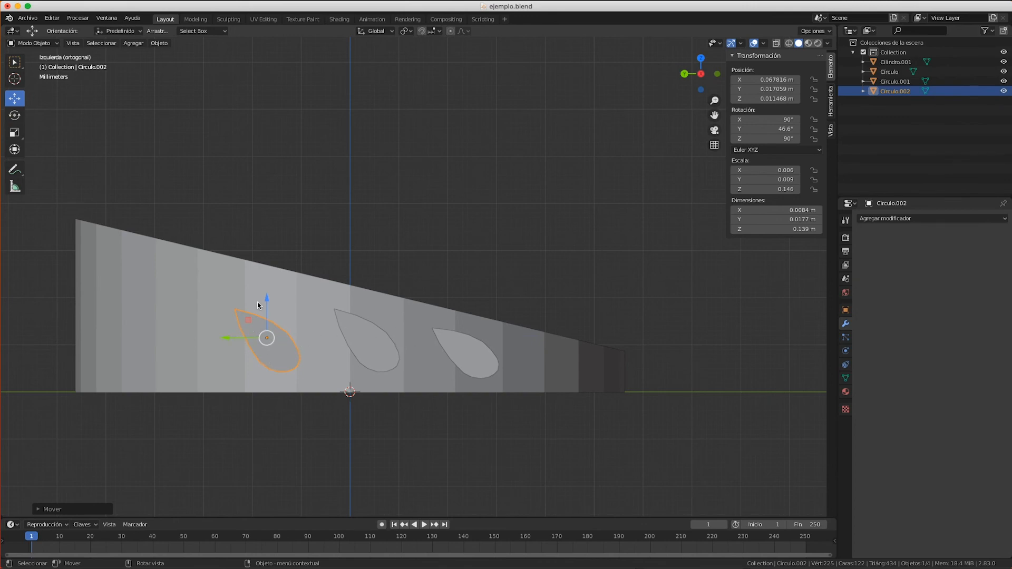
{"action": "left_click", "coordinate": [16, 115]}
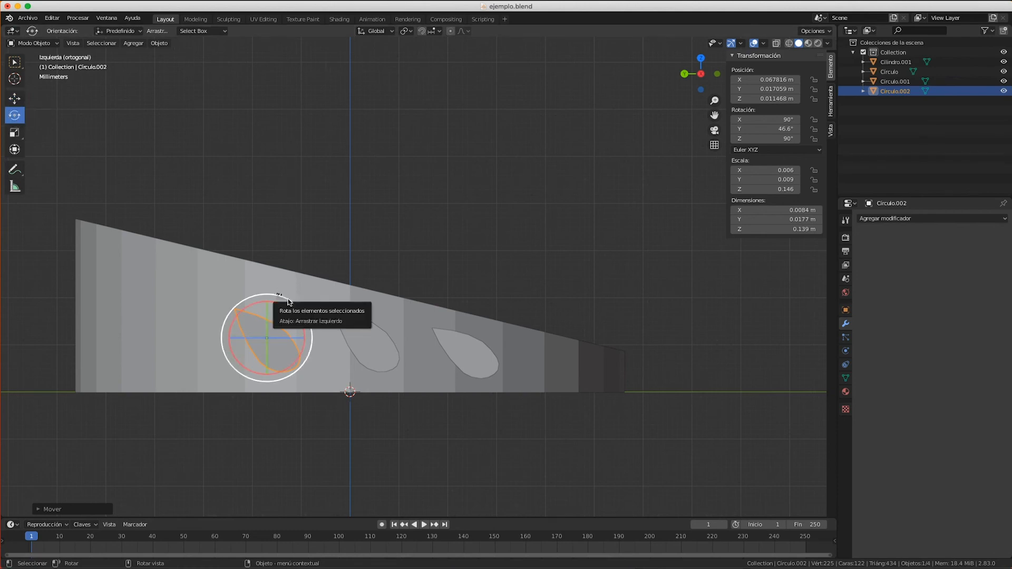
{"action": "mouse_move", "coordinate": [288, 302]}
{"action": "left_mouse_down"}
{"action": "mouse_move", "coordinate": [279, 306]}
{"action": "mouse_move", "coordinate": [293, 300]}
{"action": "left_mouse_up"}
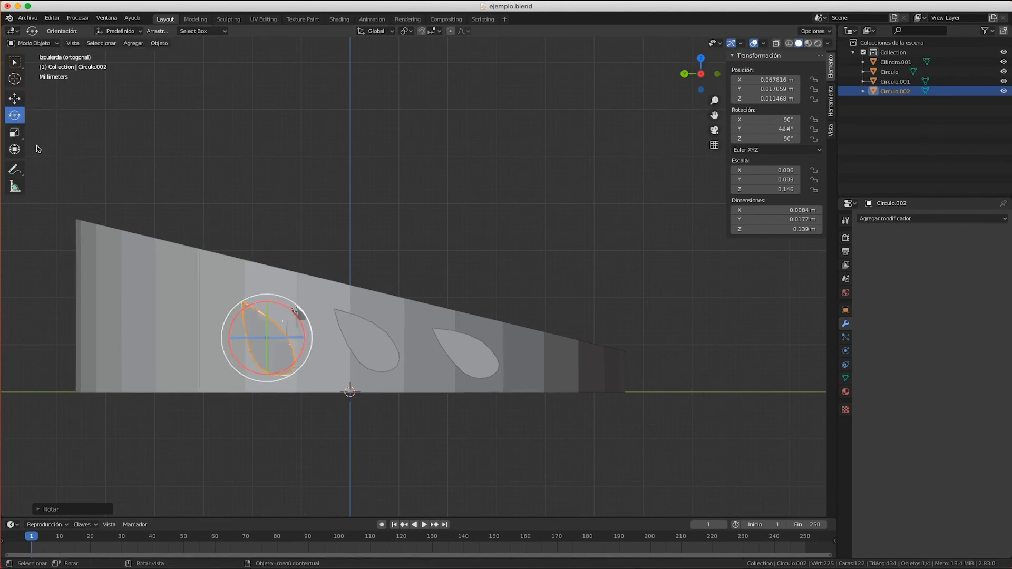
Scale the third teardrop up uniformly to about 0.0093 × 0.0197 × 0.155 m and raise it to about Z 0.0137 m.
{"action": "left_click", "coordinate": [18, 136]}
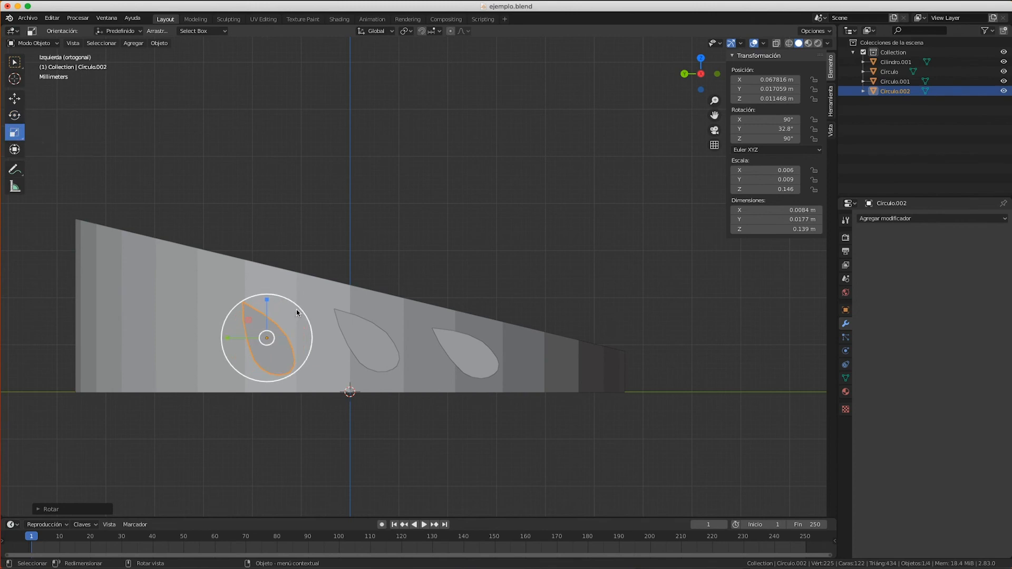
{"action": "left_click_drag", "start_coordinate": [299, 310], "coordinate": [271, 288]}
{"action": "left_click", "coordinate": [15, 100]}
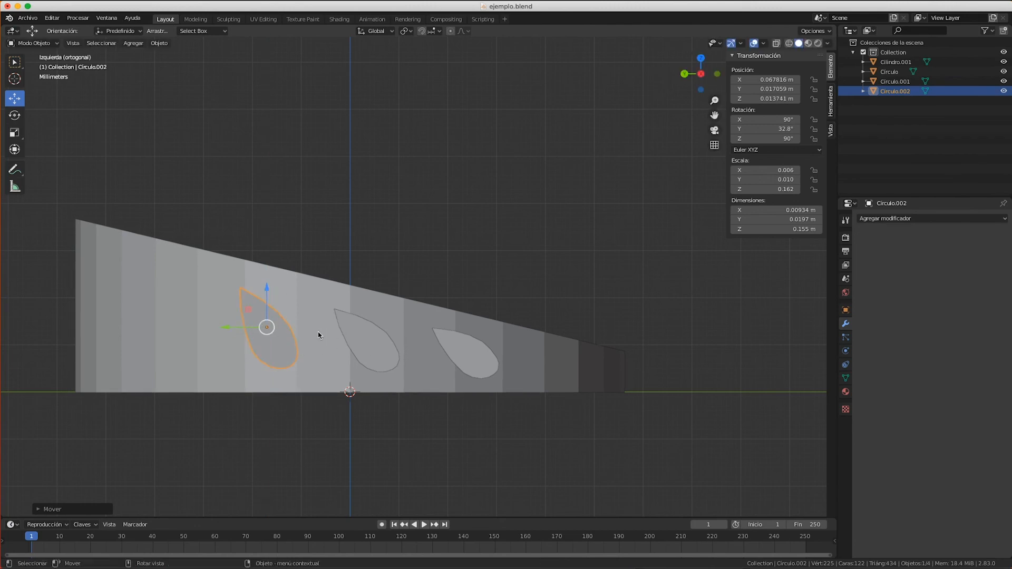
Shift the middle teardrop slightly along Y to about -0.0038 m to even out the spacing, and deselect it.
{"action": "left_click", "coordinate": [383, 346]}
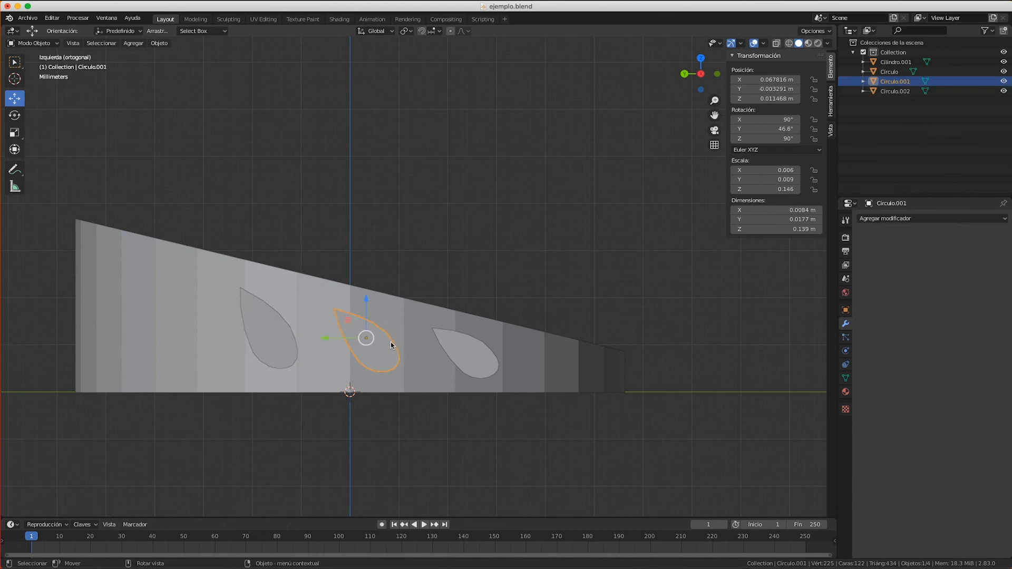
{"action": "left_click_drag", "start_coordinate": [342, 337], "coordinate": [345, 338]}
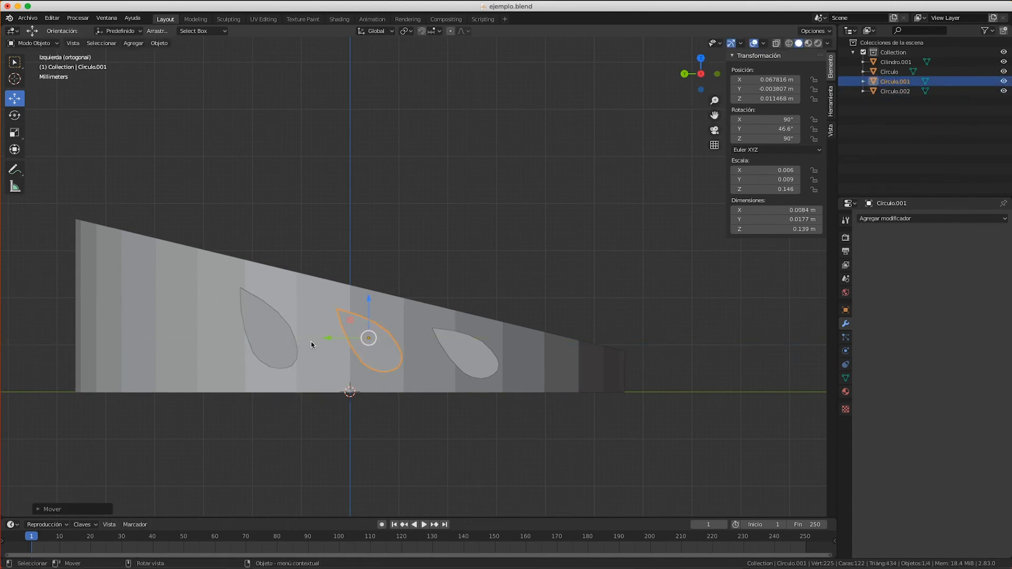
{"action": "left_click", "coordinate": [402, 276]}
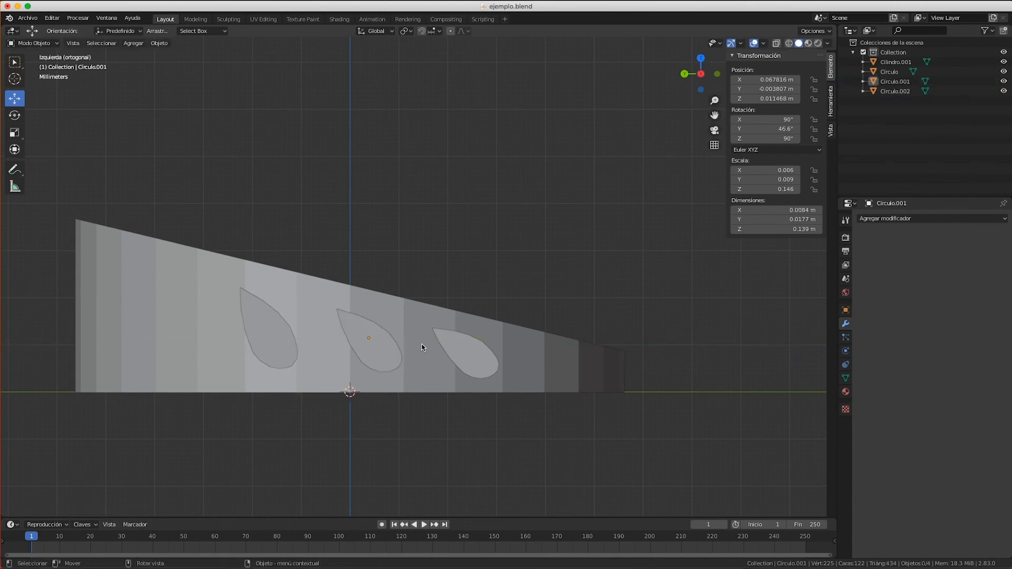
Duplicate the largest teardrop solid and move the copy along Y to about 0.0377 m.
{"action": "left_click", "coordinate": [272, 336]}
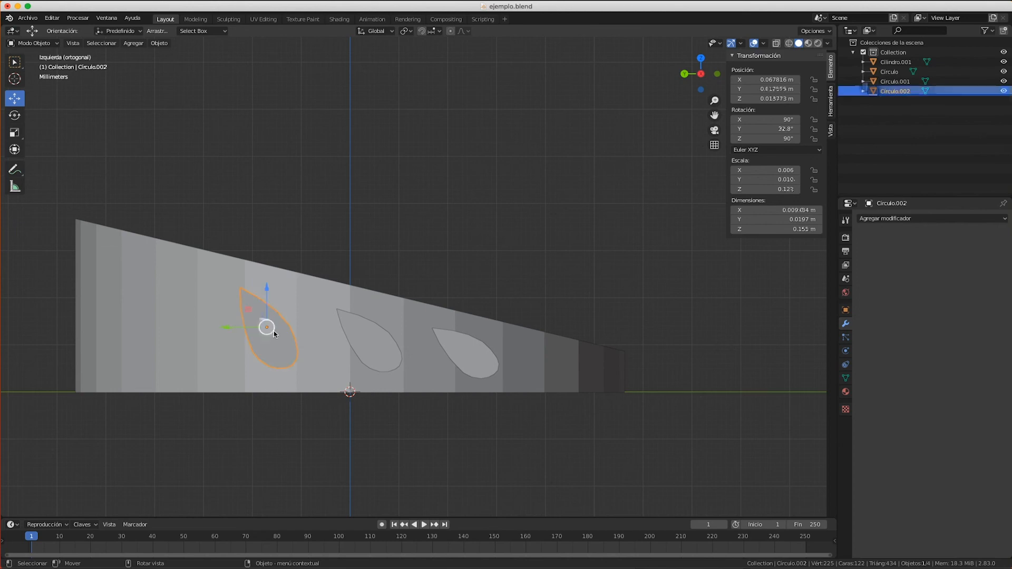
{"action": "key", "text": "shift+d"}
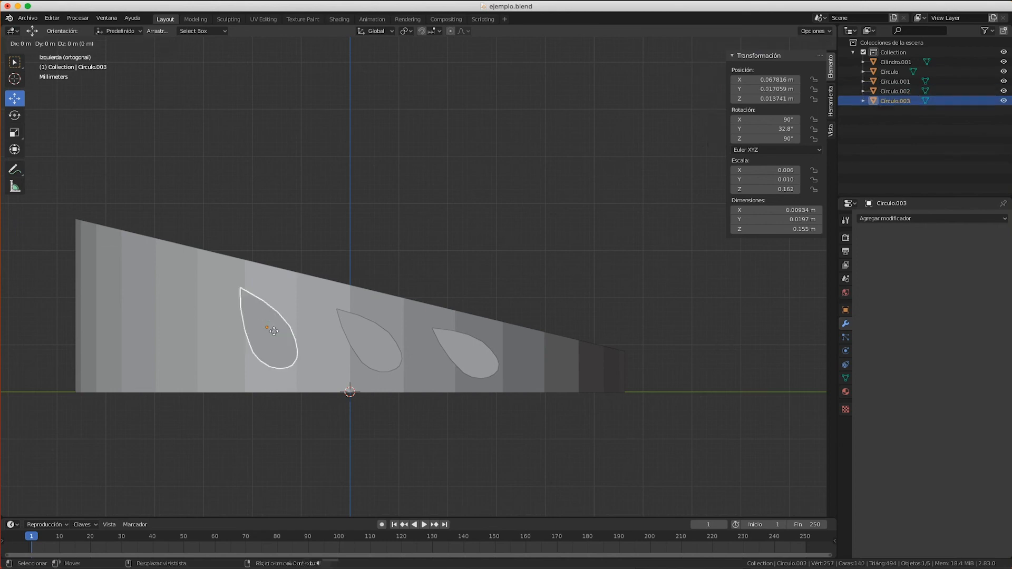
{"action": "right_click", "coordinate": [273, 330]}
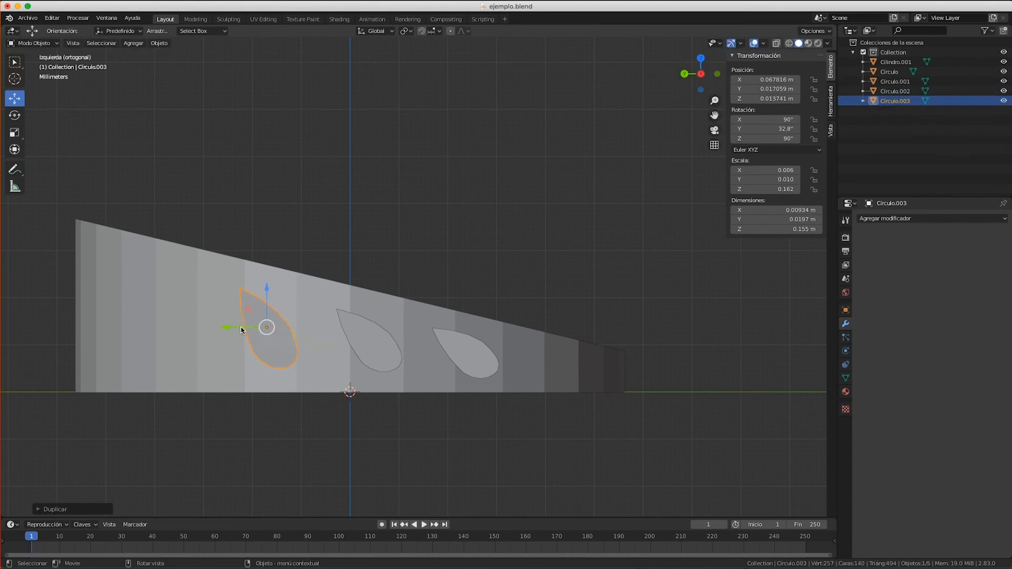
{"action": "left_click_drag", "start_coordinate": [241, 330], "coordinate": [148, 332]}
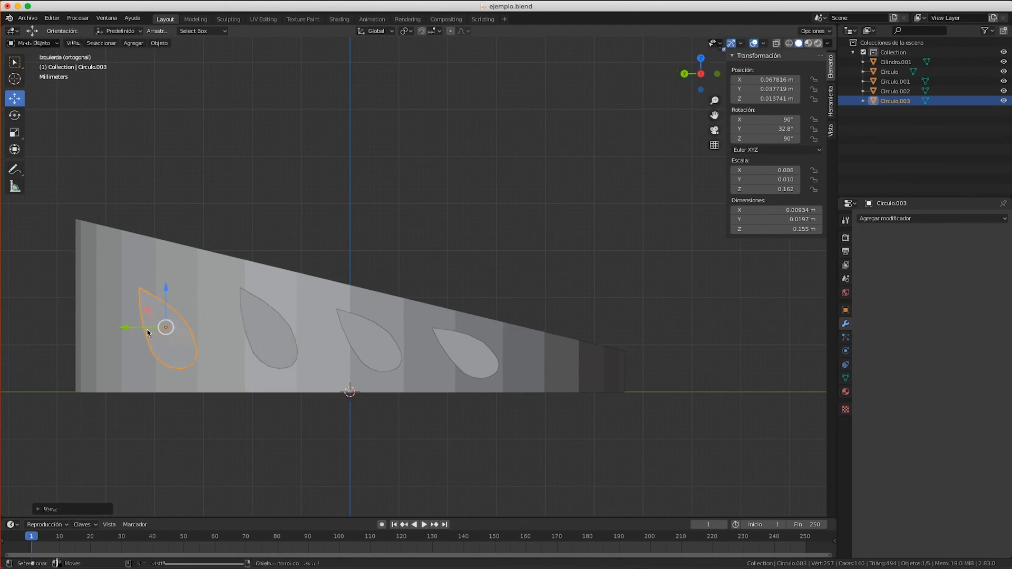
Scale the fourth teardrop up to about 0.0109 × 0.0231 × 0.181 m, tilt its Y rotation to about 23.8° and raise it to about Z 0.0158 m.
{"action": "left_click", "coordinate": [14, 134]}
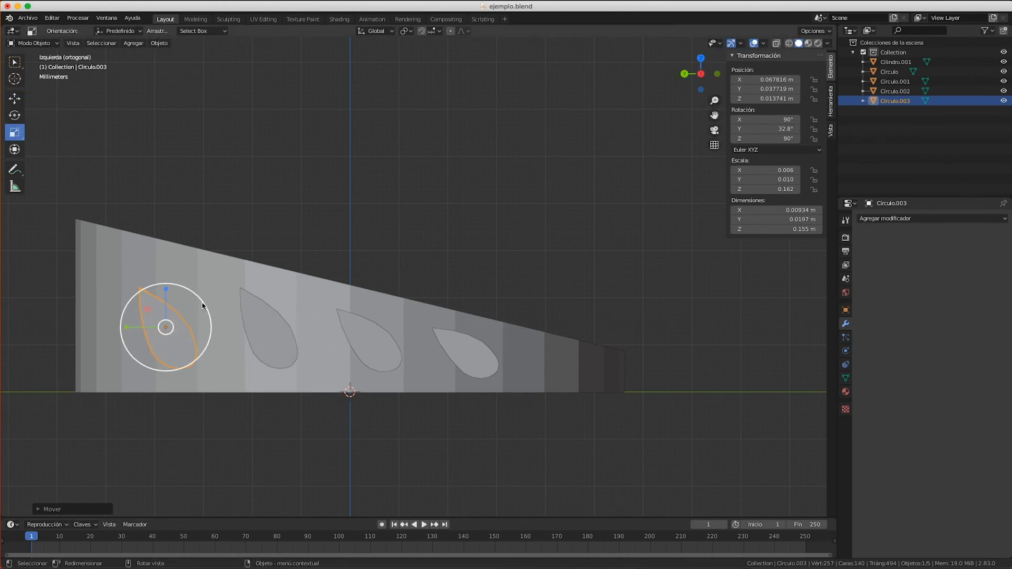
{"action": "left_click_drag", "start_coordinate": [202, 305], "coordinate": [167, 291]}
{"action": "left_click", "coordinate": [15, 115]}
{"action": "left_click", "coordinate": [16, 100]}
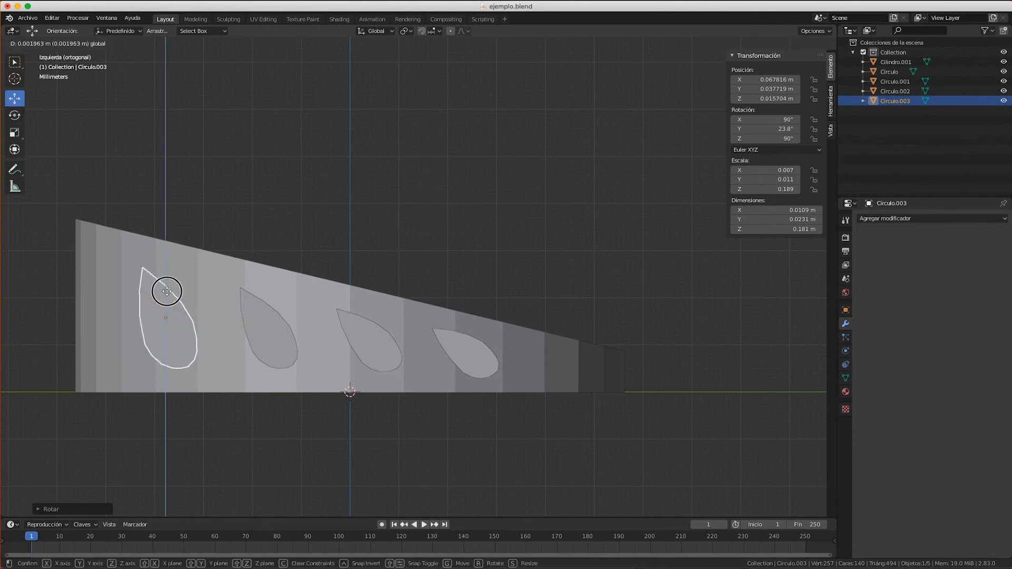
{"action": "left_click", "coordinate": [166, 291]}
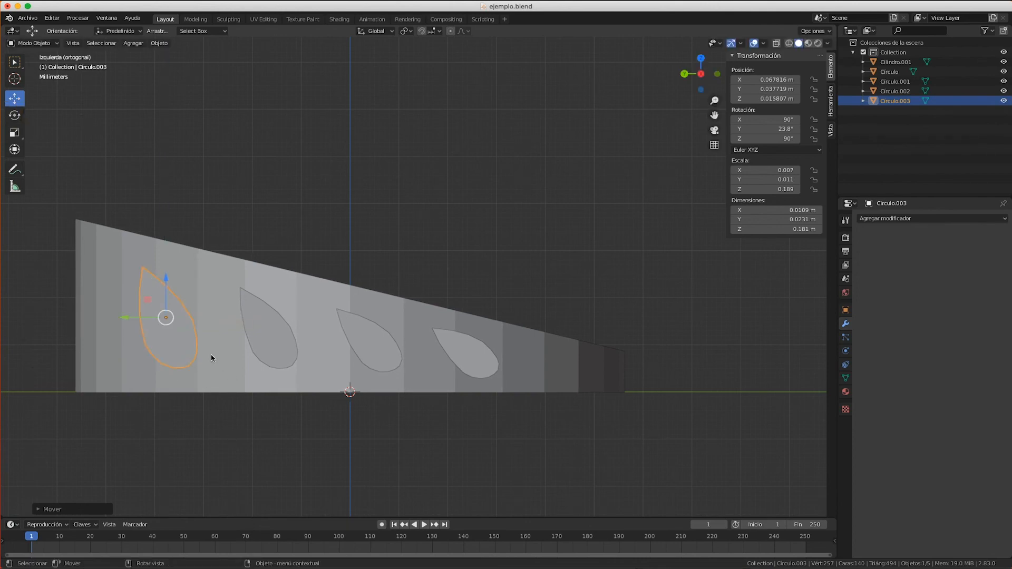
Even out the spacing along Y by moving the fourth teardrop to about 0.0356 m, the third to 0.0156 m and the second to -0.0039 m.
{"action": "left_click_drag", "start_coordinate": [136, 322], "coordinate": [148, 319]}
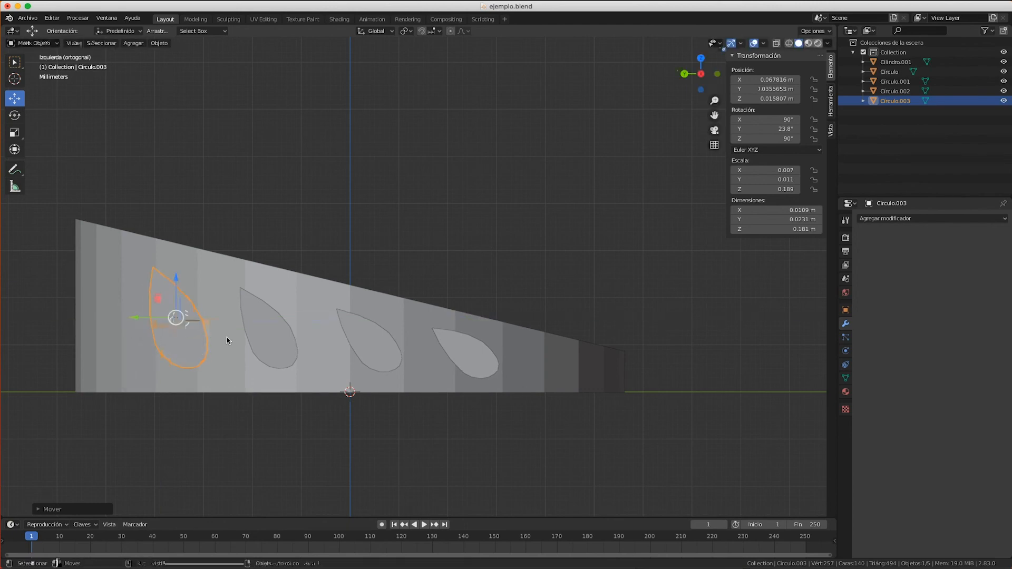
{"action": "left_click", "coordinate": [276, 334]}
{"action": "left_click_drag", "start_coordinate": [236, 328], "coordinate": [247, 328]}
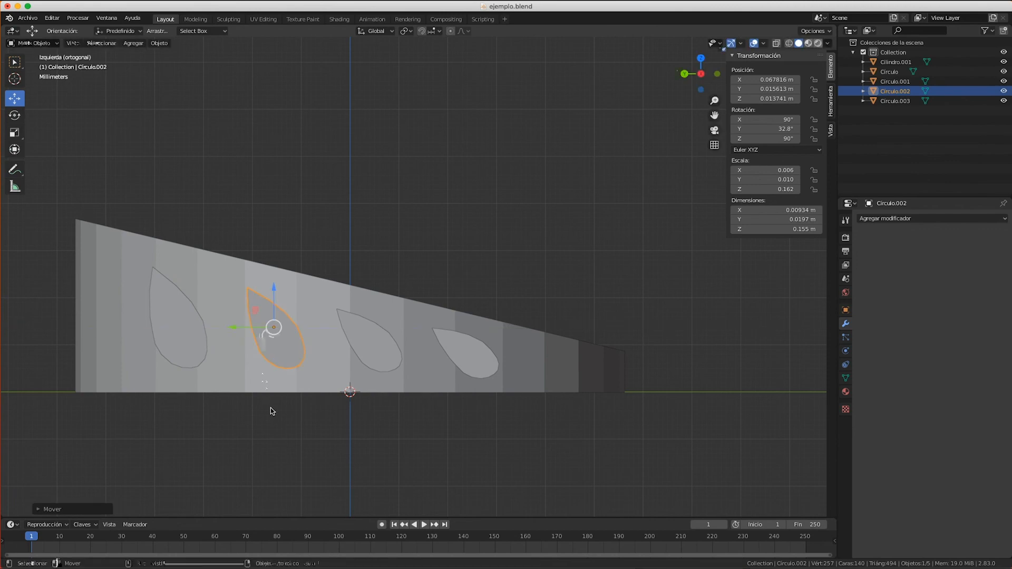
{"action": "left_click", "coordinate": [289, 399]}
{"action": "left_click", "coordinate": [360, 354]}
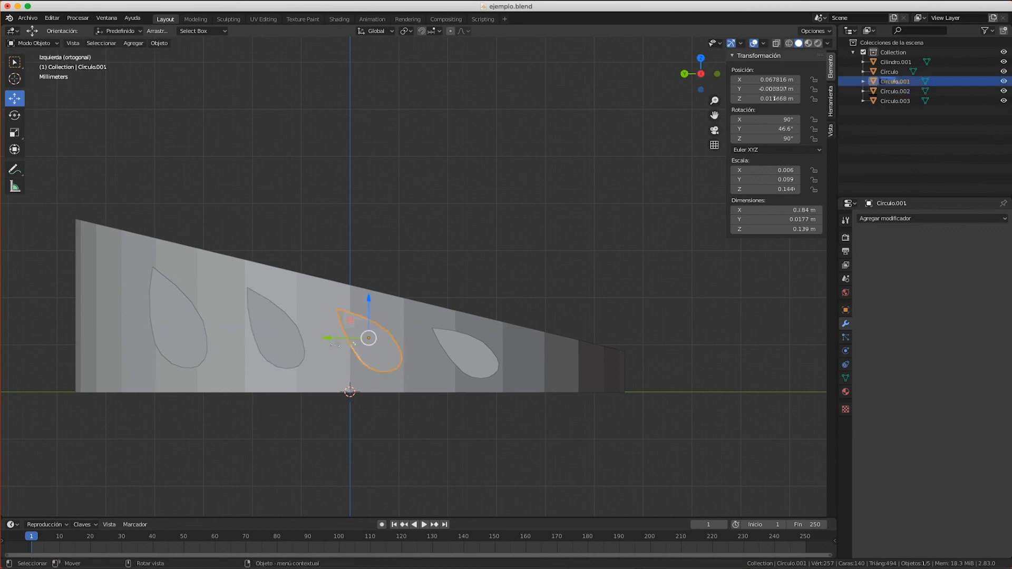
{"action": "left_click_drag", "start_coordinate": [337, 340], "coordinate": [337, 340]}
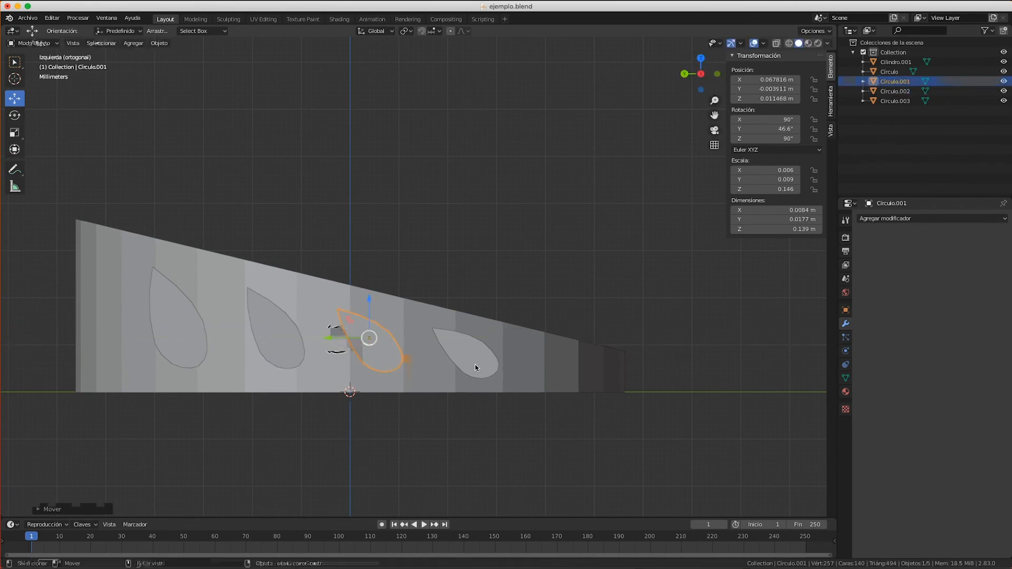
{"action": "key", "text": "alt+a"}
Inspect from all around how the four teardrop solids cross the slanted cylinder's walls, selecting each solid in turn to identify it.
{"action": "scroll", "coordinate": [350, 477], "scroll_direction": "up", "scroll_amount": 10}
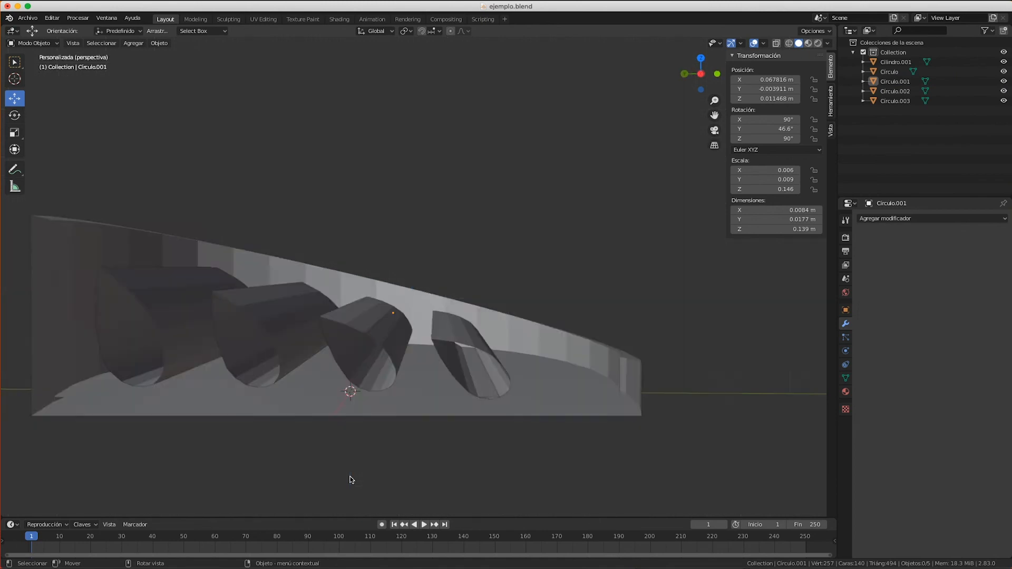
{"action": "scroll", "coordinate": [351, 479], "scroll_direction": "down", "scroll_amount": 6}
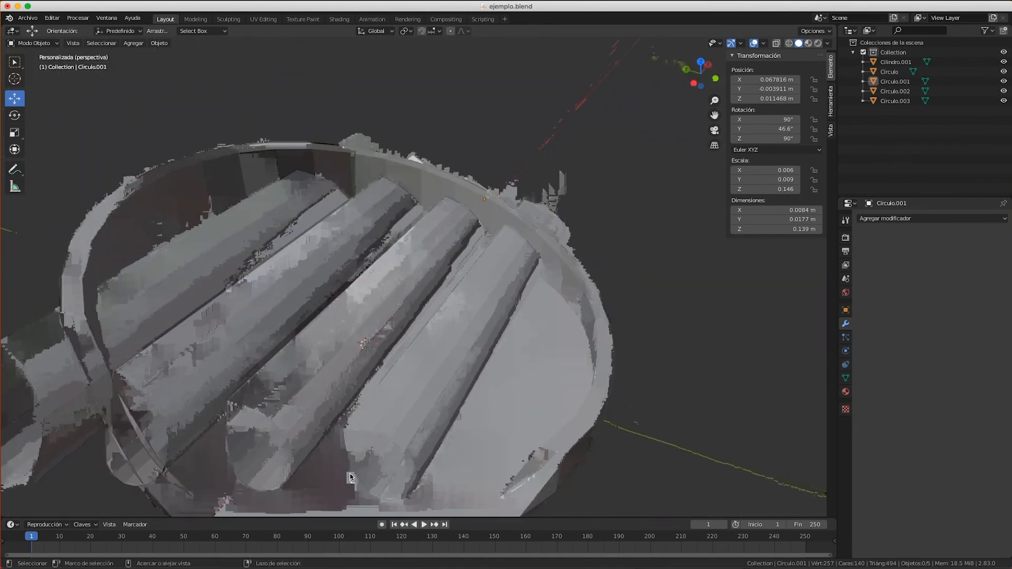
{"action": "scroll", "coordinate": [351, 478], "scroll_direction": "down", "scroll_amount": 4}
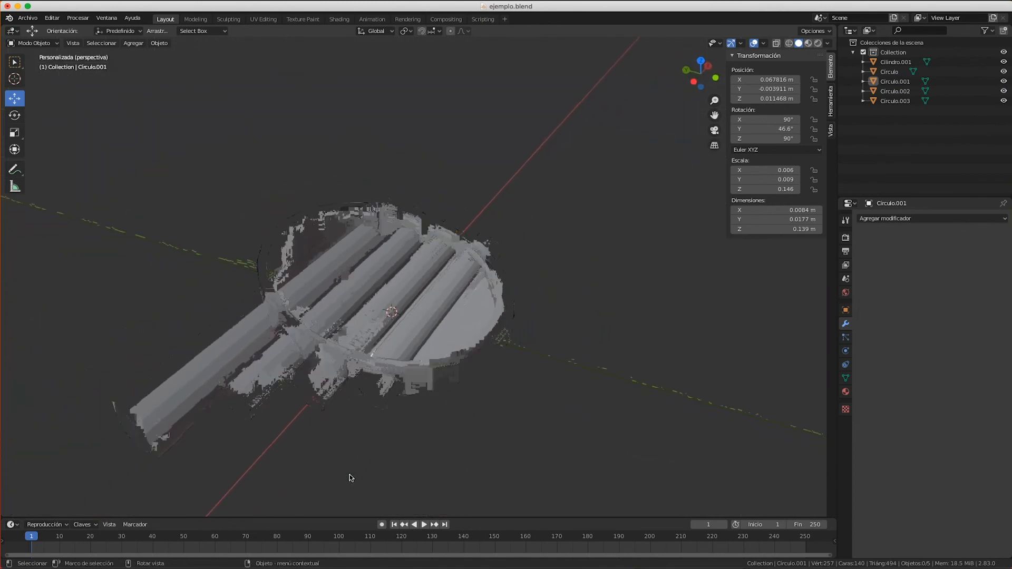
{"action": "middle_click_drag", "start_coordinate": [357, 478], "coordinate": [577, 357]}
{"action": "scroll", "coordinate": [577, 358], "scroll_direction": "down", "scroll_amount": 5}
{"action": "scroll", "coordinate": [578, 357], "scroll_direction": "right", "scroll_amount": 10}
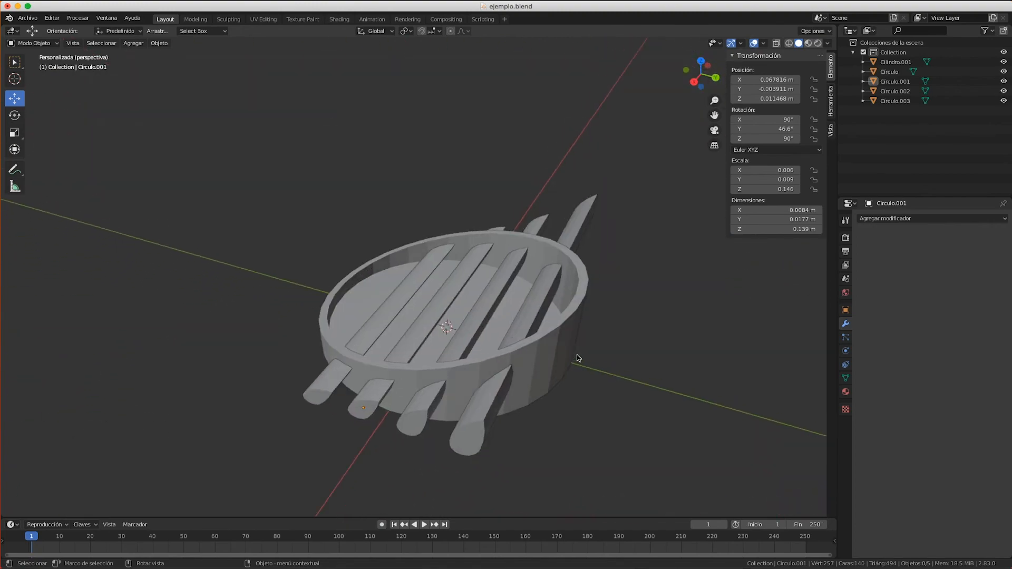
{"action": "scroll", "coordinate": [577, 357], "scroll_direction": "down", "scroll_amount": 5}
{"action": "scroll", "coordinate": [577, 358], "scroll_direction": "up", "scroll_amount": 10}
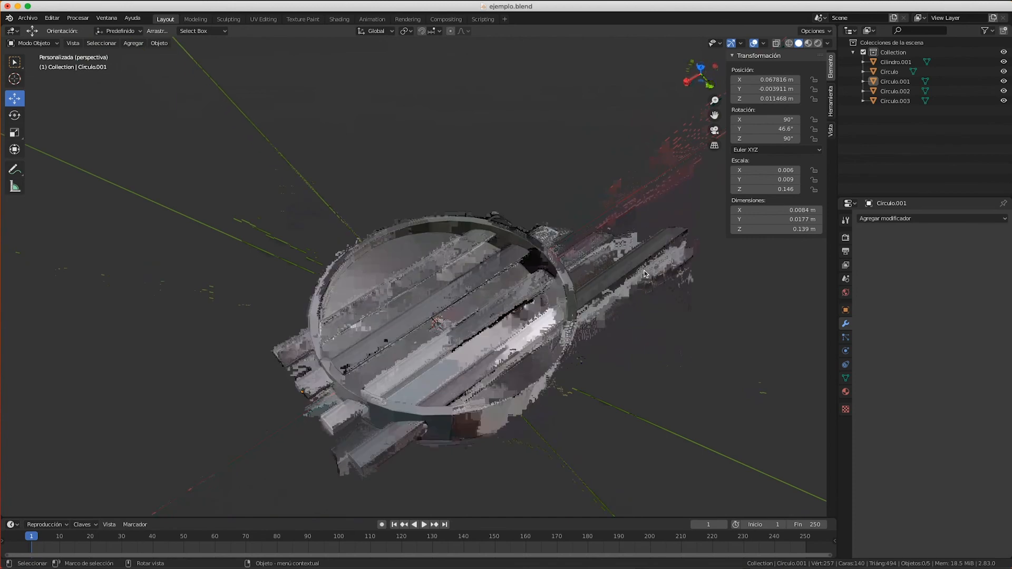
{"action": "scroll", "coordinate": [641, 300], "scroll_direction": "up", "scroll_amount": 5}
{"action": "scroll", "coordinate": [640, 301], "scroll_direction": "right", "scroll_amount": 10}
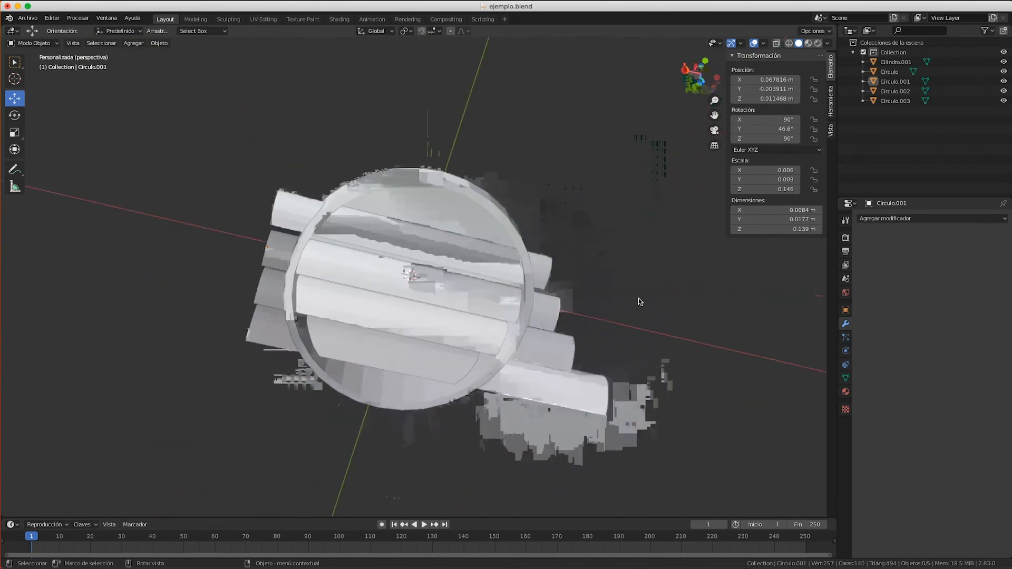
{"action": "scroll", "coordinate": [631, 311], "scroll_direction": "down", "scroll_amount": 10}
{"action": "scroll", "coordinate": [630, 311], "scroll_direction": "right", "scroll_amount": 10}
{"action": "scroll", "coordinate": [630, 311], "scroll_direction": "up", "scroll_amount": 5}
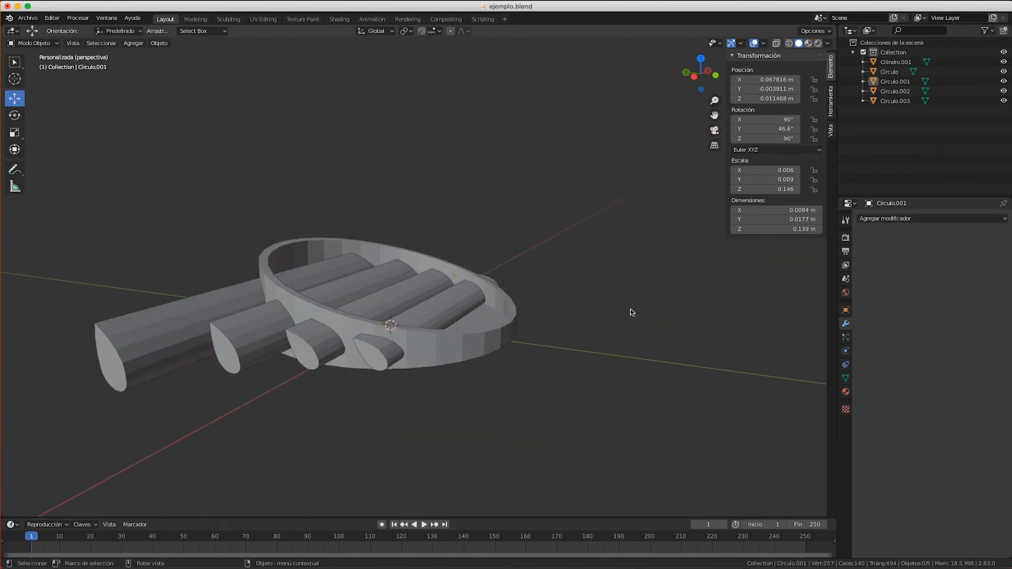
{"action": "scroll", "coordinate": [551, 332], "scroll_direction": "down", "scroll_amount": 3}
{"action": "scroll", "coordinate": [551, 332], "scroll_direction": "up", "scroll_amount": 5}
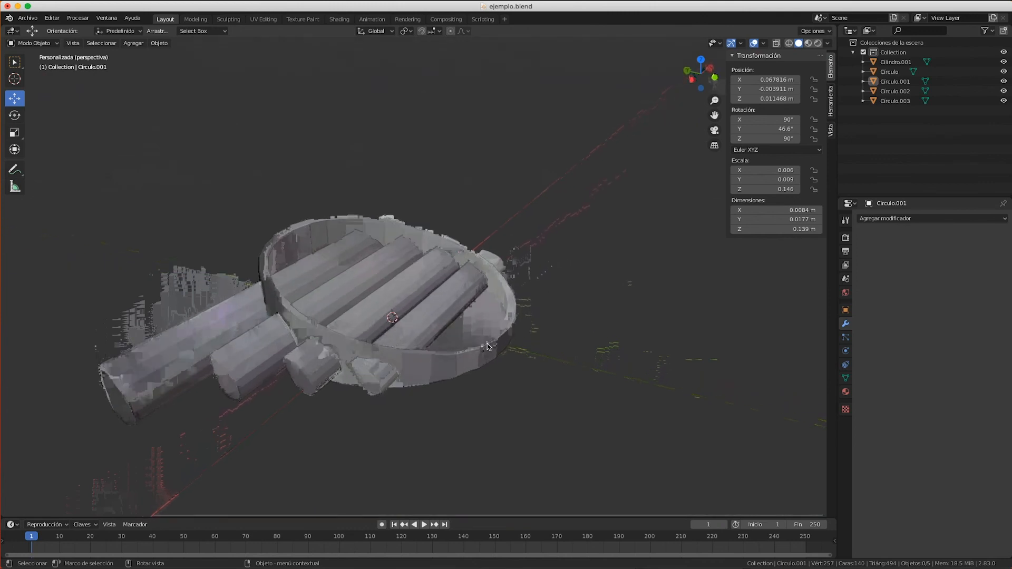
{"action": "left_click", "coordinate": [448, 362]}
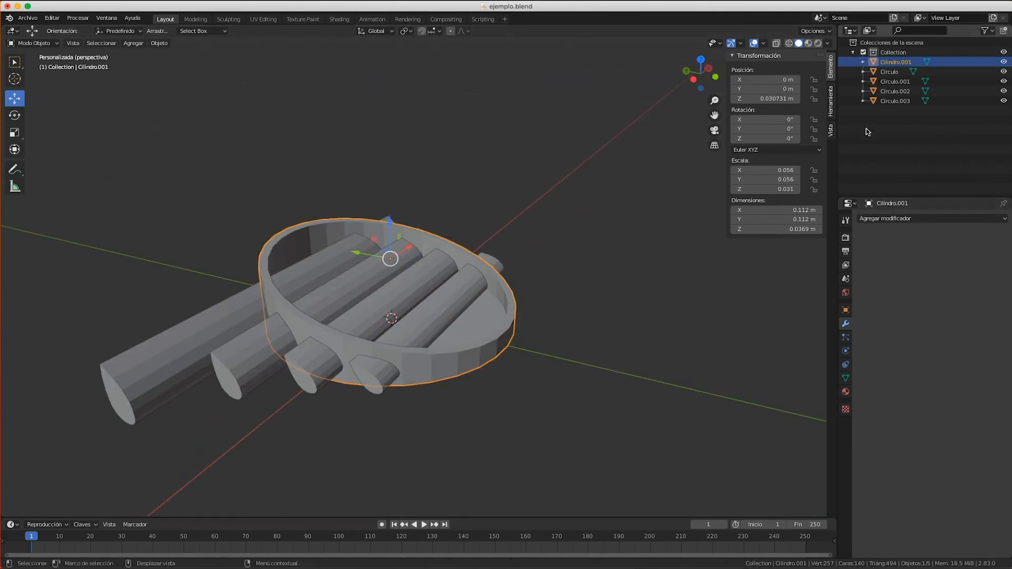
{"action": "left_click", "coordinate": [435, 318]}
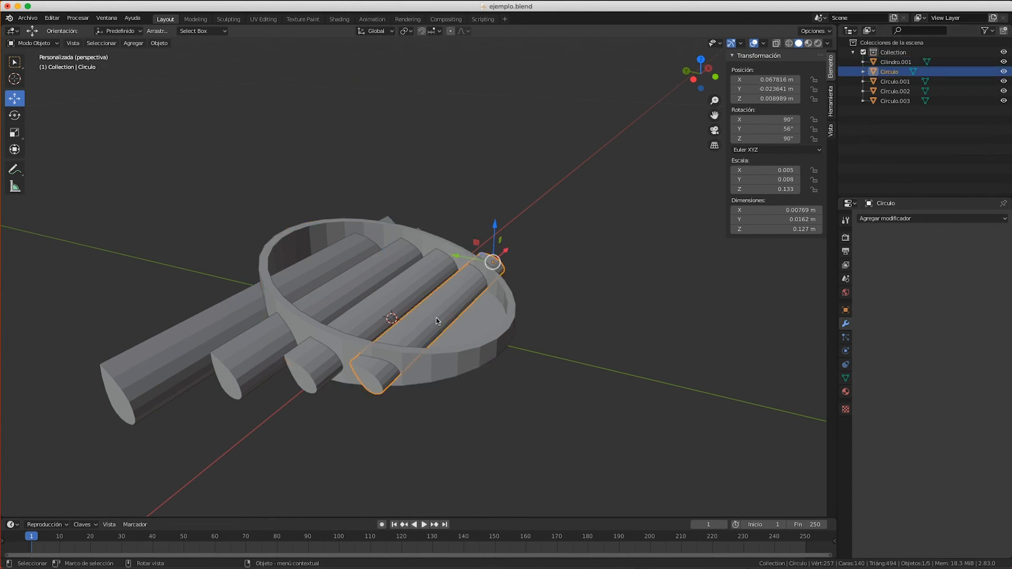
{"action": "left_click", "coordinate": [387, 308]}
{"action": "left_click", "coordinate": [358, 281]}
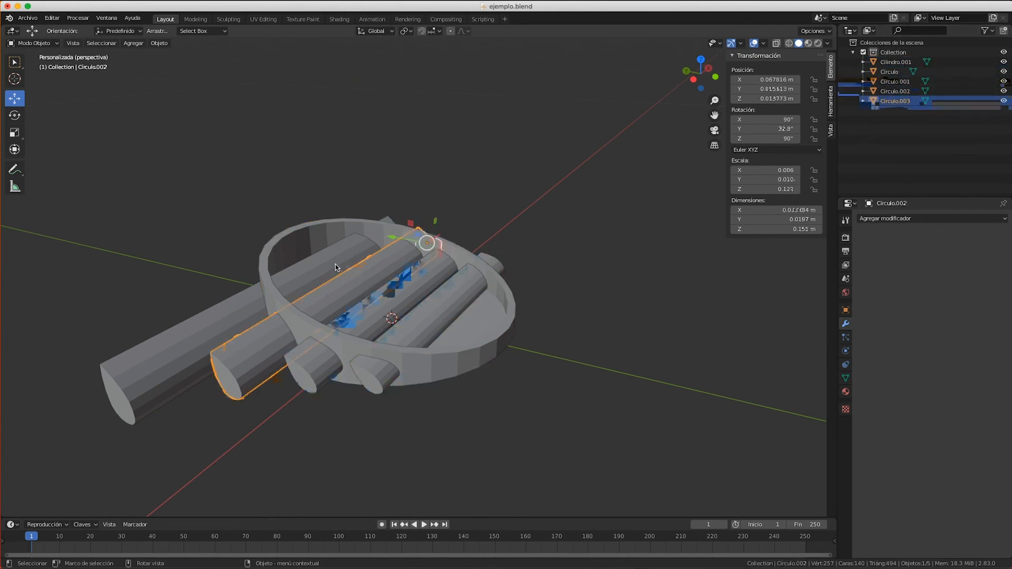
{"action": "left_click", "coordinate": [330, 261]}
Cut the smallest teardrop, Círculo, out of the slanted cylinder with a Boolean Difference modifier and apply it.
{"action": "left_click", "coordinate": [452, 357]}
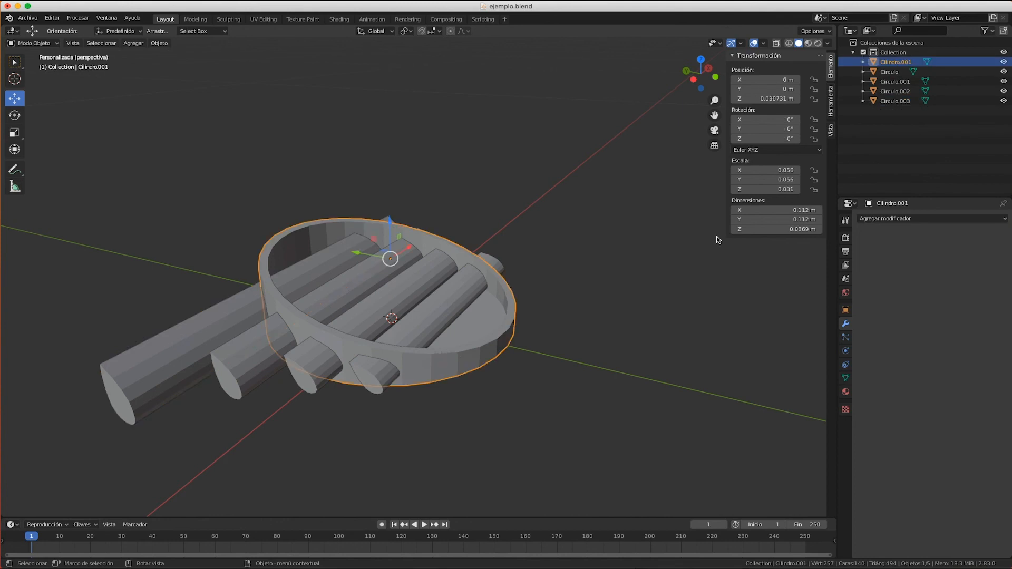
{"action": "left_click", "coordinate": [908, 219]}
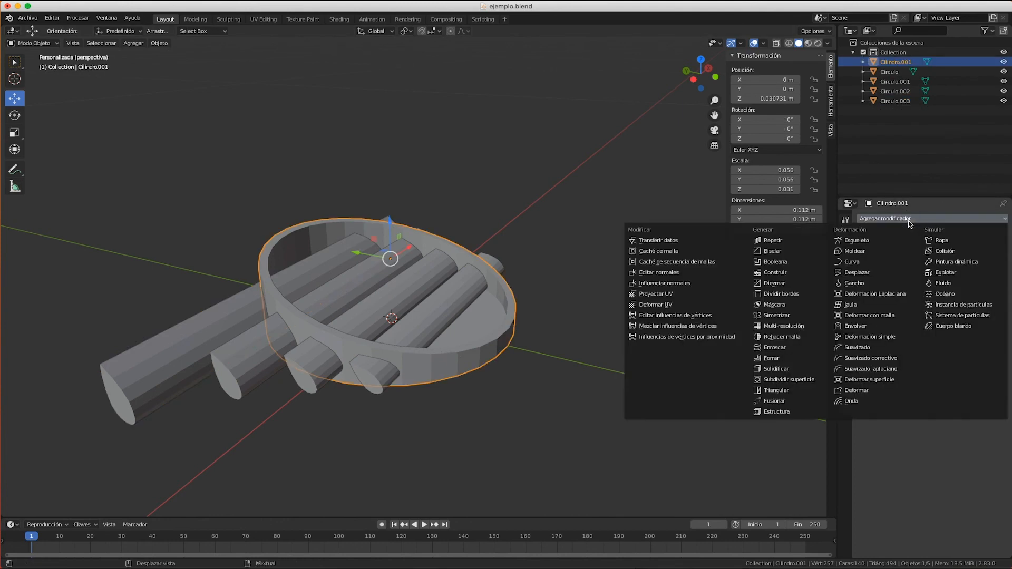
{"action": "left_click", "coordinate": [755, 258]}
{"action": "left_click", "coordinate": [957, 272]}
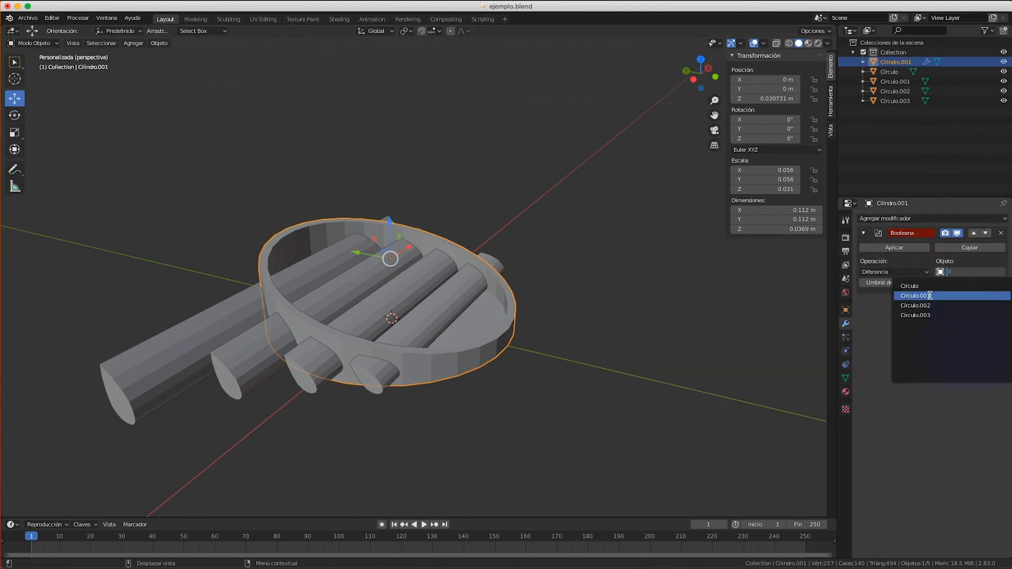
{"action": "left_click", "coordinate": [929, 290]}
{"action": "left_click", "coordinate": [896, 248]}
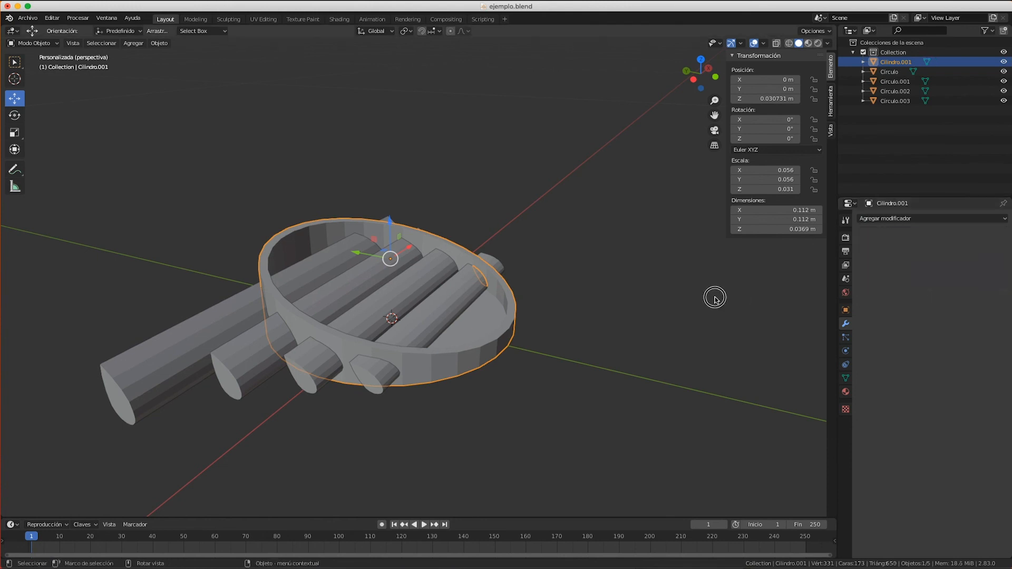
Delete the smallest teardrop solid, Círculo.
{"action": "left_click", "coordinate": [450, 297]}
{"action": "key", "text": "x"}
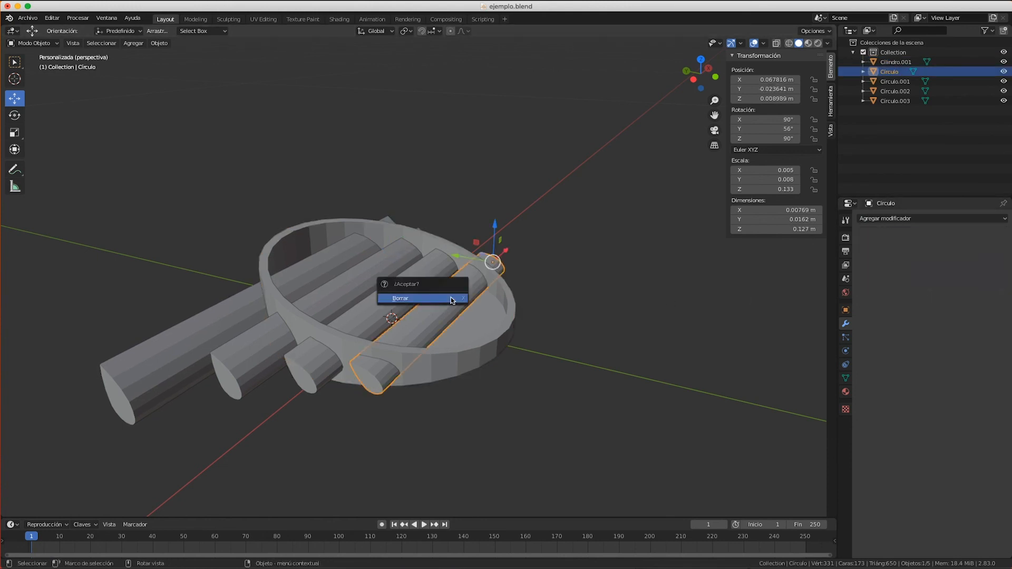
{"action": "left_click", "coordinate": [450, 297]}
Cut the second teardrop, Círculo.001, out of the slanted cylinder with a Boolean Difference modifier and apply it.
{"action": "left_click", "coordinate": [449, 316]}
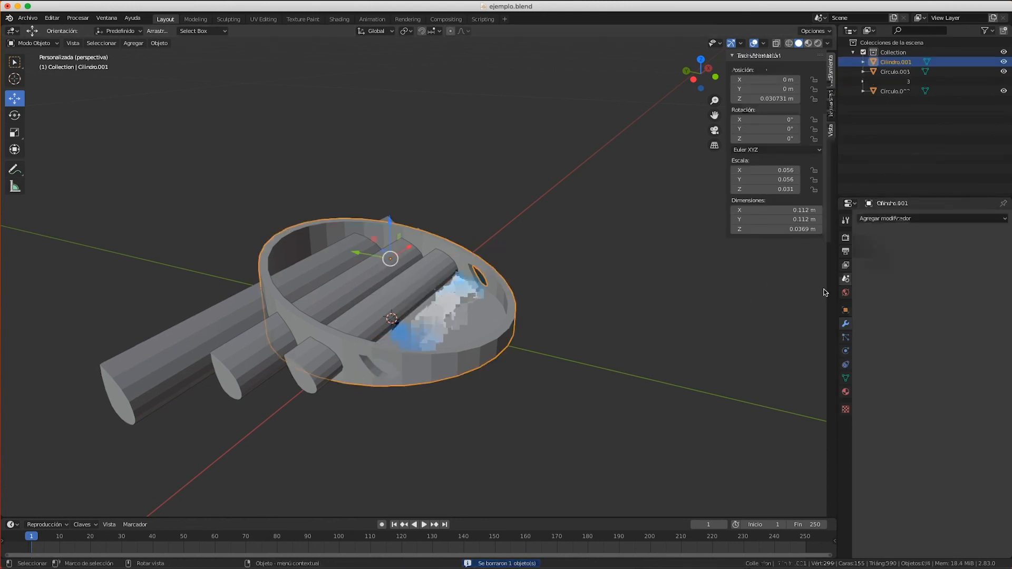
{"action": "left_click", "coordinate": [920, 217]}
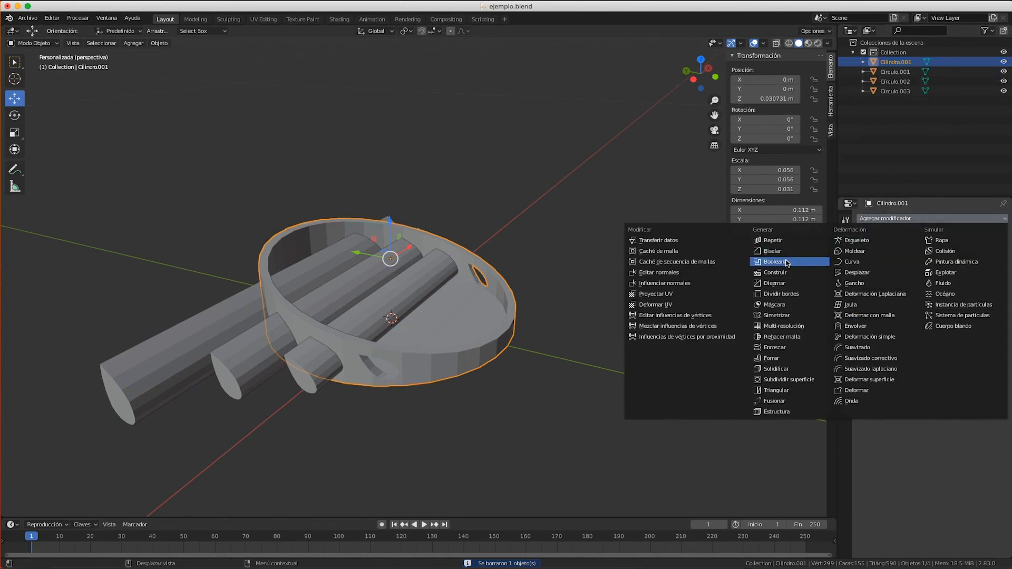
{"action": "left_click", "coordinate": [787, 262]}
{"action": "left_click", "coordinate": [946, 273]}
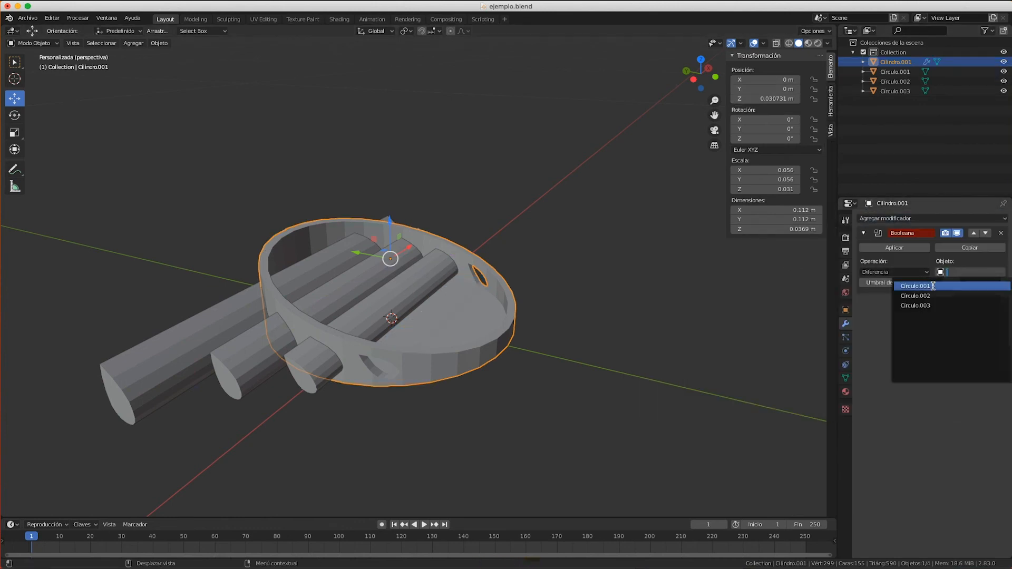
{"action": "left_click", "coordinate": [922, 287]}
{"action": "left_click", "coordinate": [894, 247]}
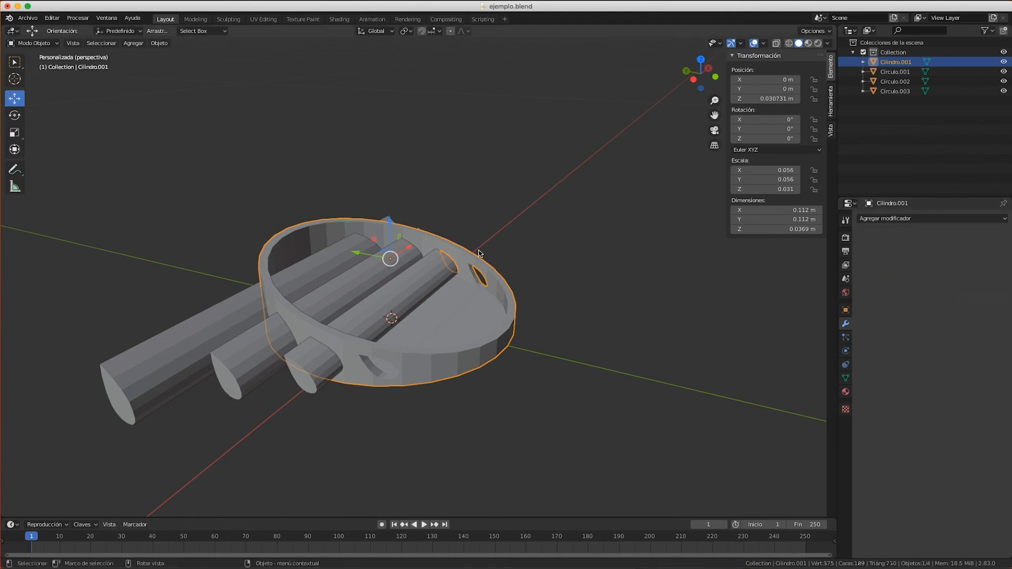
Delete the second teardrop solid, Círculo.001.
{"action": "left_click", "coordinate": [424, 276]}
{"action": "key", "text": "x"}
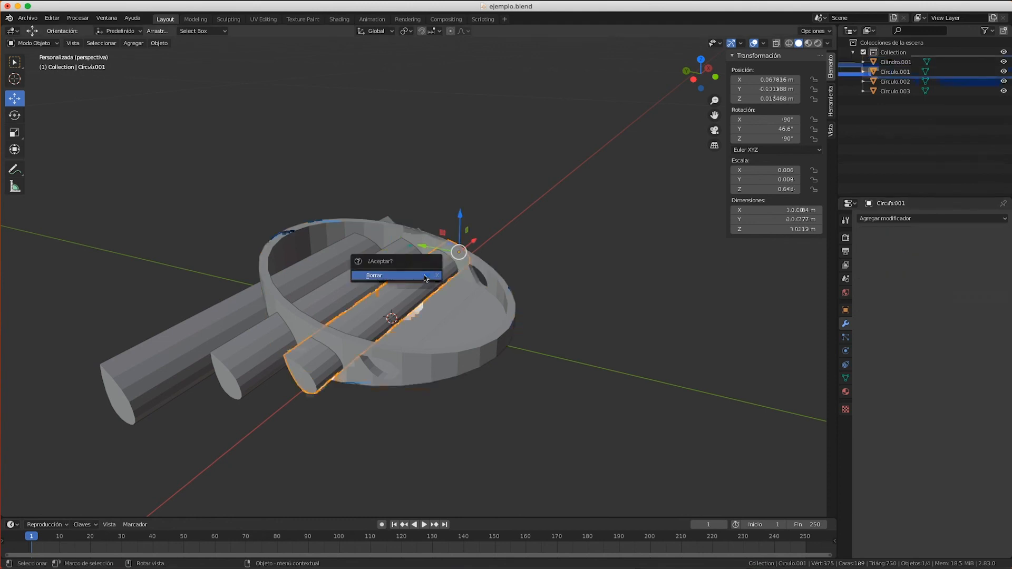
{"action": "left_click", "coordinate": [424, 276]}
Cut the third teardrop, Círculo.002, out of the slanted cylinder with a Boolean Difference modifier and apply it.
{"action": "left_click", "coordinate": [399, 285]}
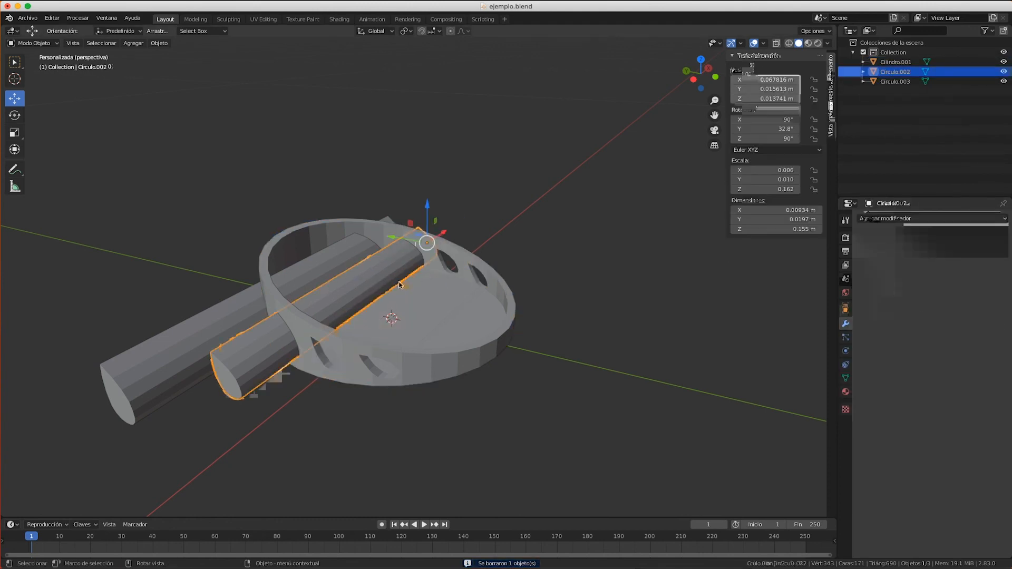
{"action": "left_click", "coordinate": [493, 311]}
{"action": "left_click", "coordinate": [891, 218]}
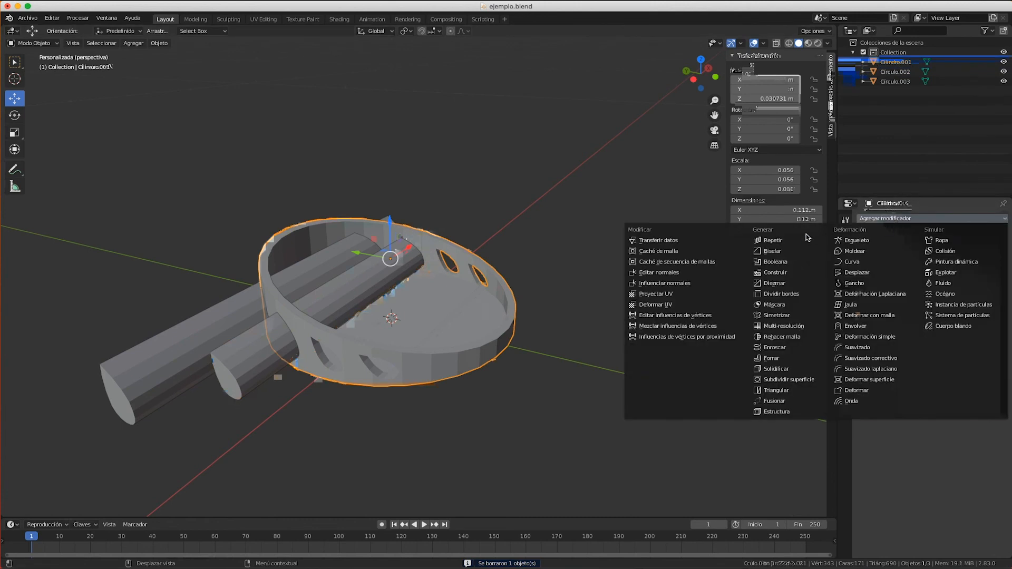
{"action": "left_click", "coordinate": [795, 261]}
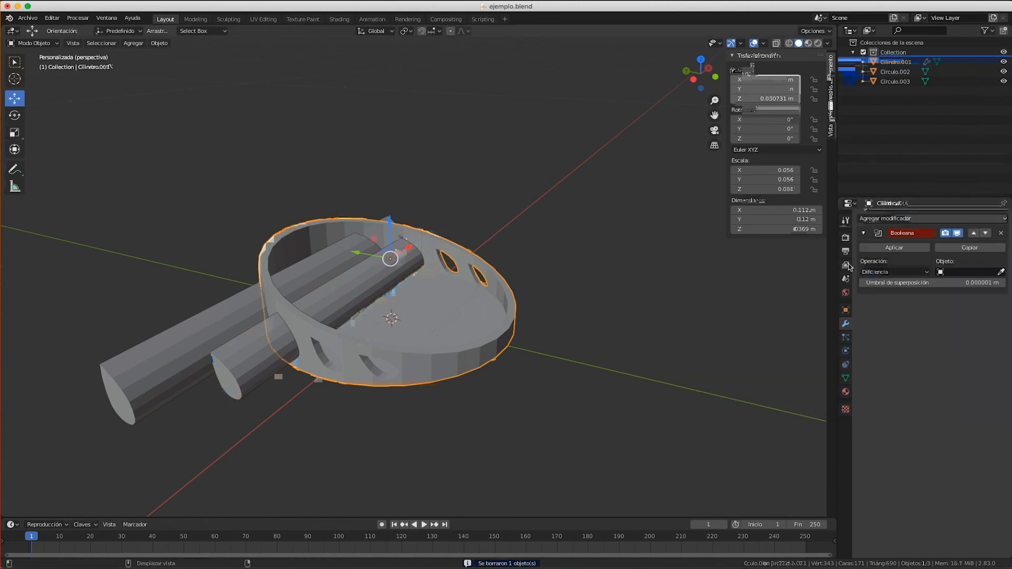
{"action": "left_click", "coordinate": [955, 272]}
{"action": "left_click", "coordinate": [915, 286]}
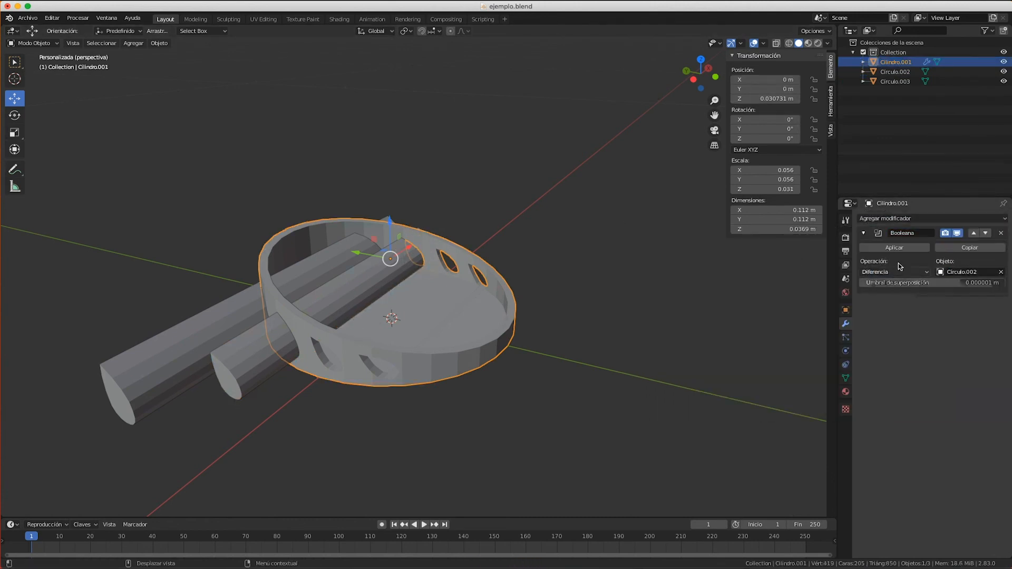
{"action": "left_click", "coordinate": [895, 249]}
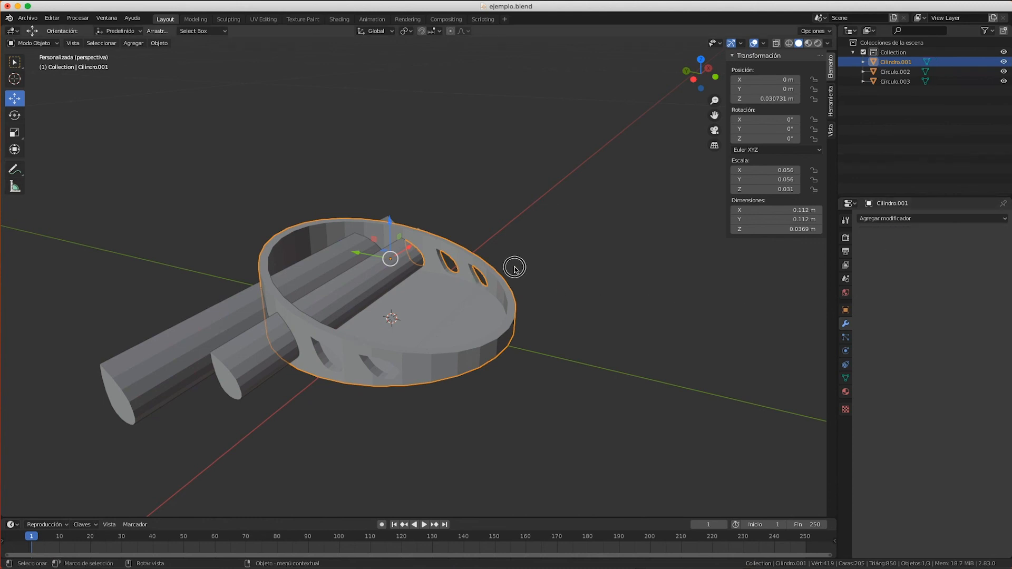
Delete the third teardrop solid, Círculo.002.
{"action": "left_click", "coordinate": [363, 272]}
{"action": "key", "text": "x"}
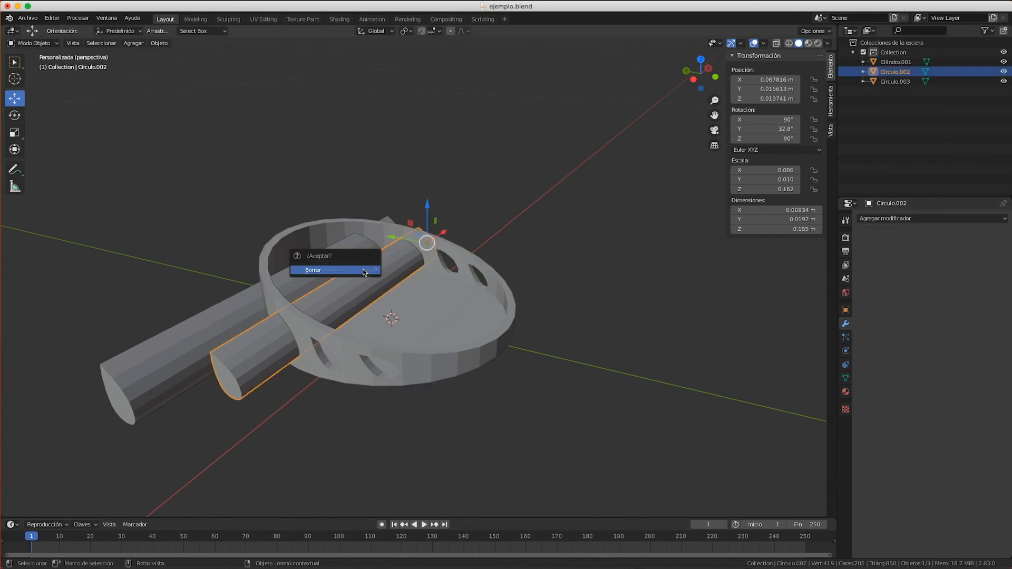
{"action": "left_click", "coordinate": [363, 272]}
Cut the largest teardrop, Círculo.003, out of the slanted cylinder with a Boolean Difference modifier and apply it.
{"action": "left_click", "coordinate": [410, 259]}
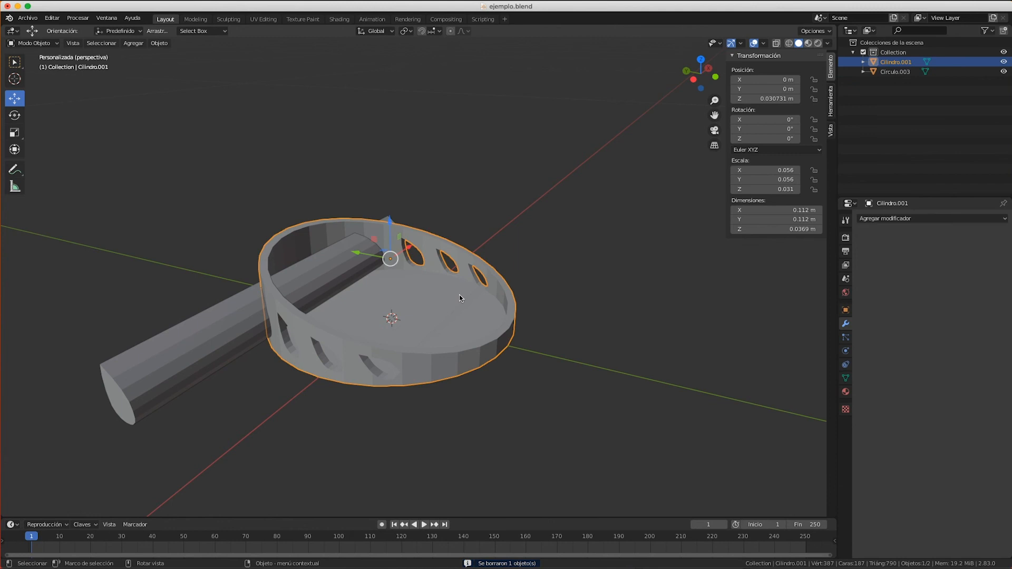
{"action": "left_click", "coordinate": [920, 218]}
{"action": "left_click", "coordinate": [816, 262]}
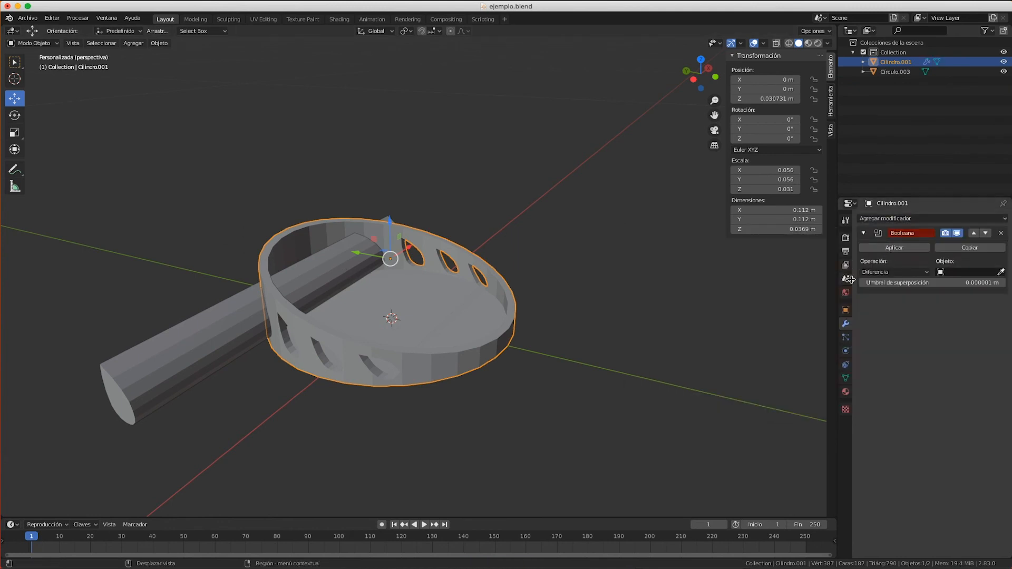
{"action": "left_click", "coordinate": [965, 272]}
{"action": "left_click", "coordinate": [955, 282]}
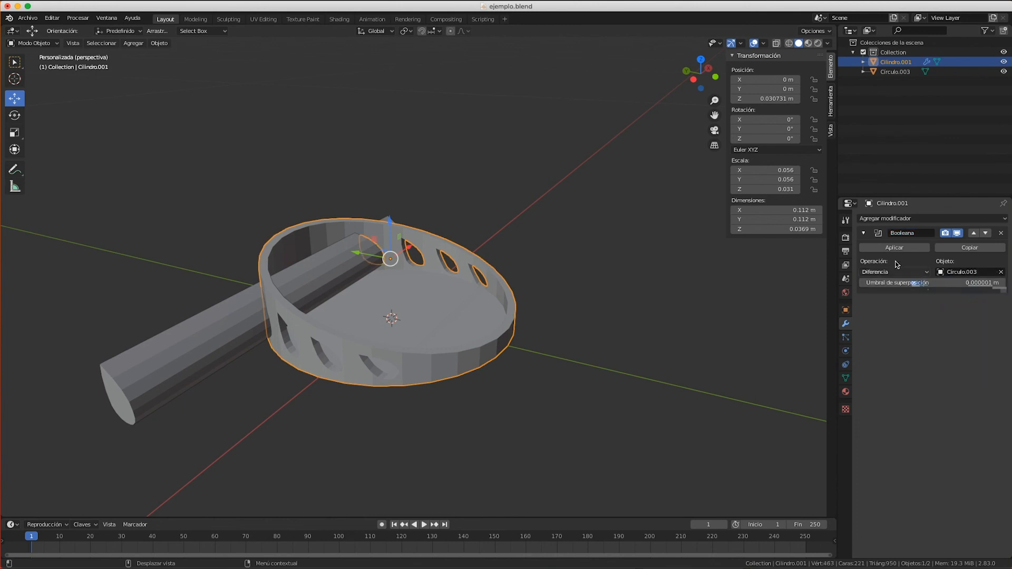
{"action": "left_click", "coordinate": [895, 247]}
Delete the largest teardrop solid, Círculo.003.
{"action": "left_click", "coordinate": [337, 258]}
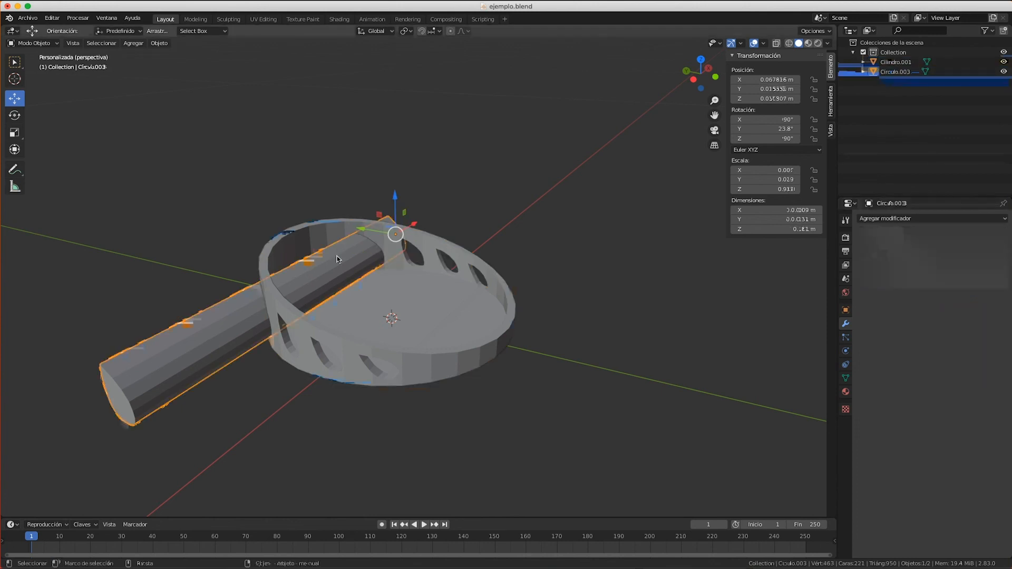
{"action": "key", "text": "x"}
{"action": "left_click", "coordinate": [338, 259]}
Examine the teardrop openings on both sides of the slanted cylinder's wall from several angles and from above.
{"action": "scroll", "coordinate": [338, 259], "scroll_direction": "down", "scroll_amount": 5}
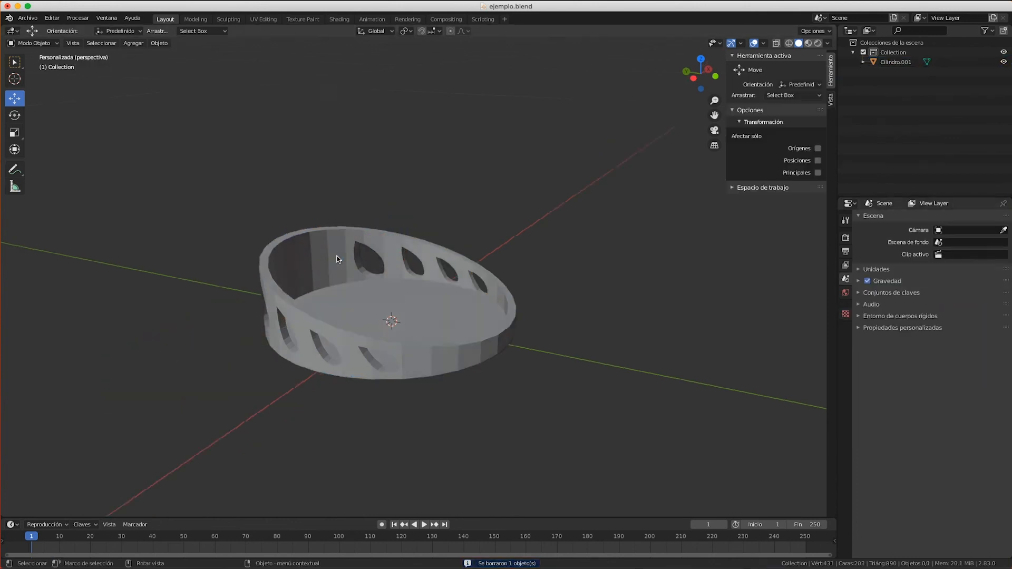
{"action": "scroll", "coordinate": [337, 259], "scroll_direction": "up", "scroll_amount": 3}
{"action": "scroll", "coordinate": [337, 259], "scroll_direction": "right", "scroll_amount": 8}
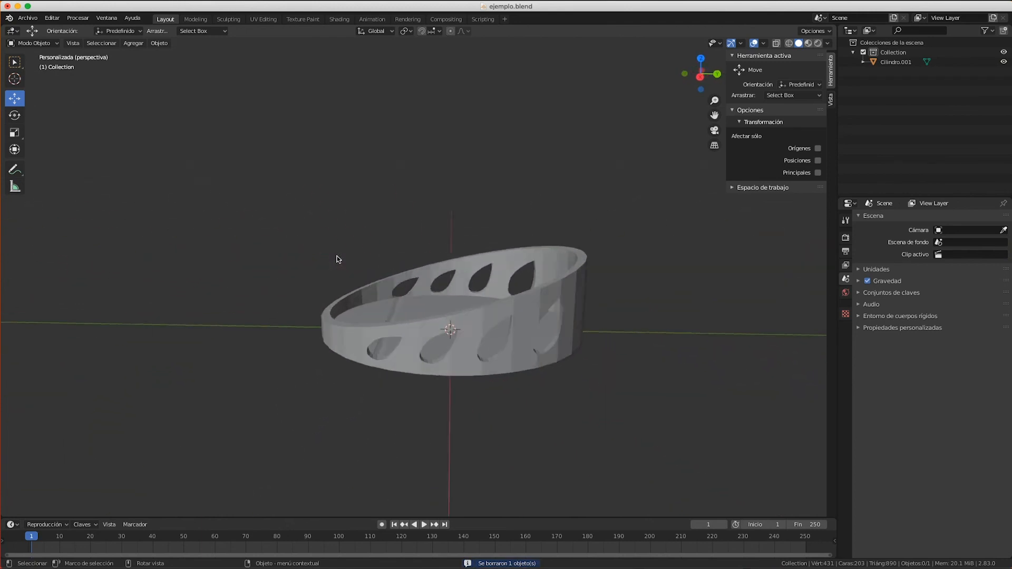
{"action": "scroll", "coordinate": [338, 259], "scroll_direction": "up", "scroll_amount": 5}
{"action": "scroll", "coordinate": [337, 258], "scroll_direction": "left", "scroll_amount": 6}
{"action": "scroll", "coordinate": [337, 258], "scroll_direction": "up", "scroll_amount": 3}
{"action": "scroll", "coordinate": [338, 259], "scroll_direction": "down", "scroll_amount": 3}
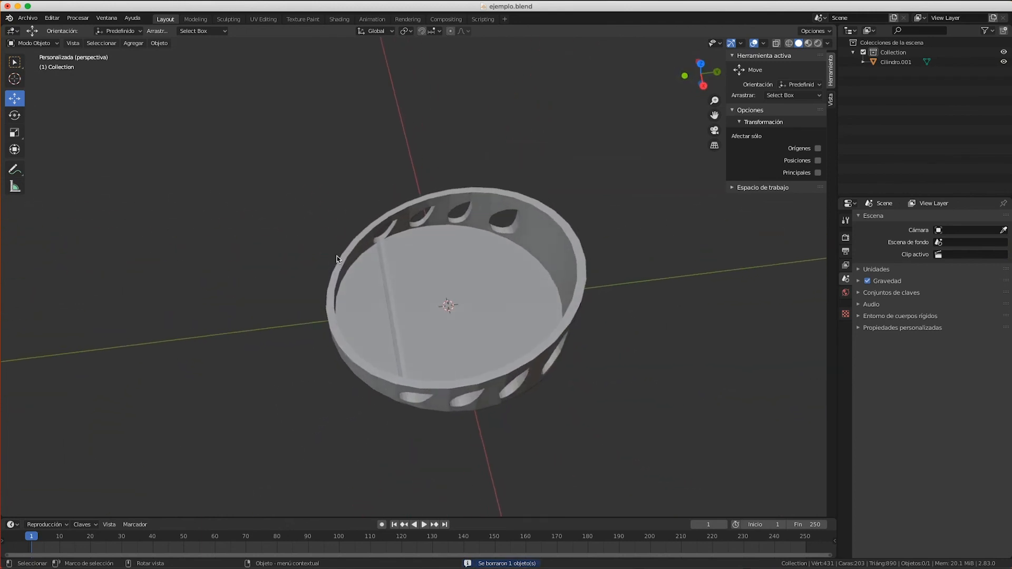
{"action": "scroll", "coordinate": [337, 259], "scroll_direction": "right", "scroll_amount": 5}
{"action": "scroll", "coordinate": [337, 258], "scroll_direction": "up", "scroll_amount": 6}
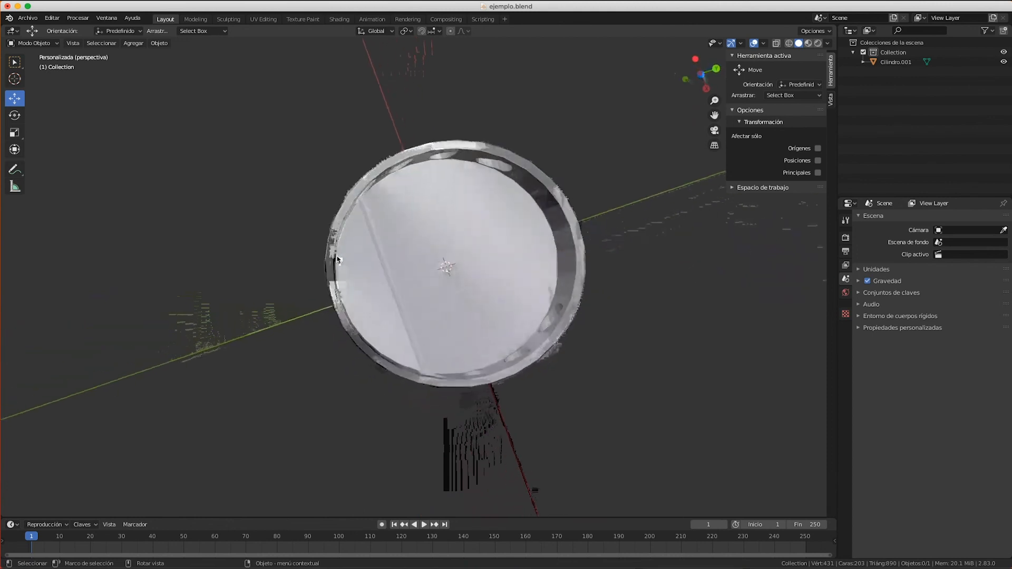
{"action": "scroll", "coordinate": [333, 257], "scroll_direction": "down", "scroll_amount": 6}
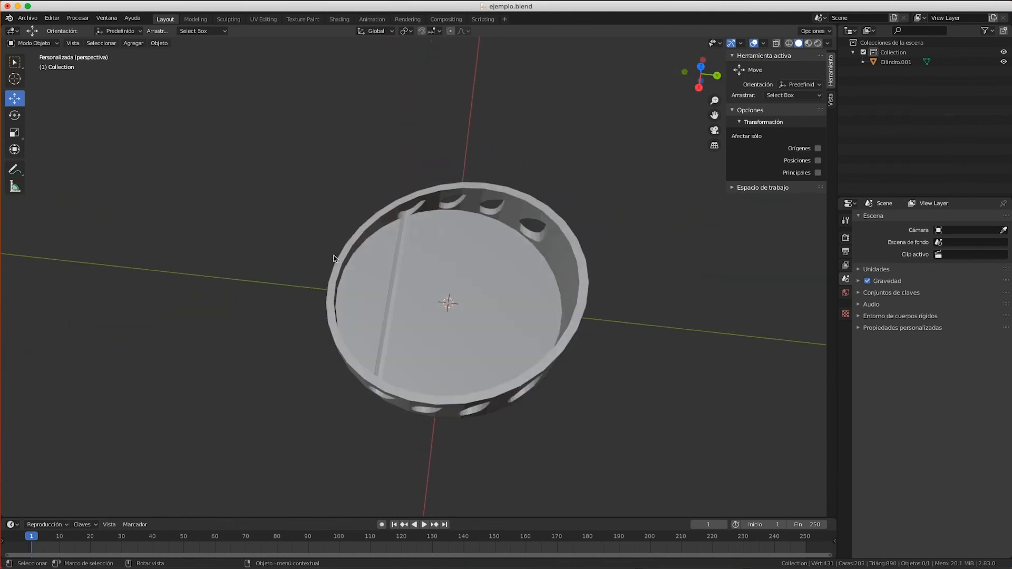
{"action": "scroll", "coordinate": [333, 256], "scroll_direction": "down", "scroll_amount": 6}
{"action": "scroll", "coordinate": [333, 255], "scroll_direction": "up", "scroll_amount": 5}
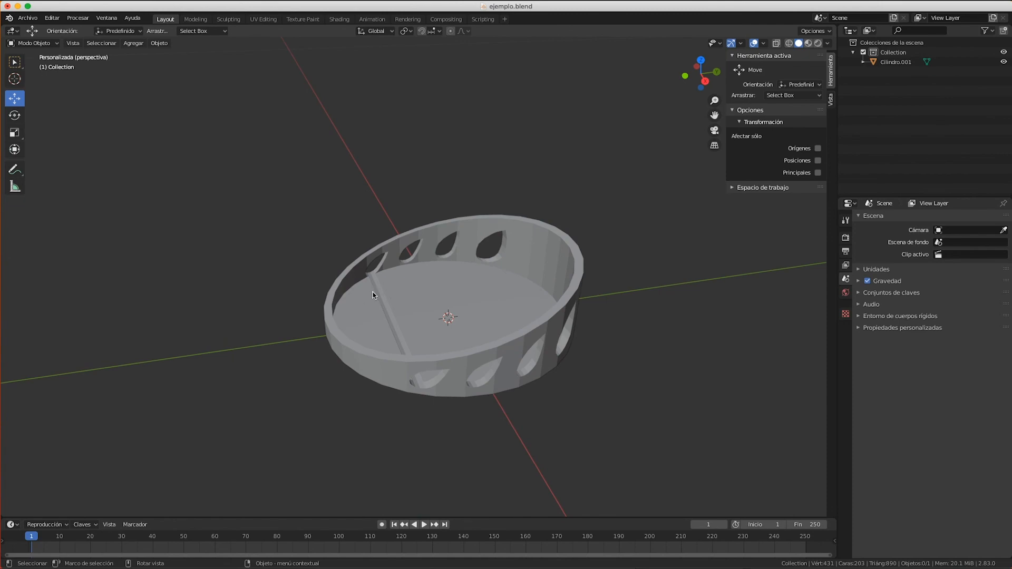
Examine the cylinder's interior up close, especially where the smallest teardrop opening meets the floor.
{"action": "scroll", "coordinate": [373, 295], "scroll_direction": "left", "scroll_amount": 5}
{"action": "scroll", "coordinate": [373, 295], "scroll_direction": "up", "scroll_amount": 5}
{"action": "scroll", "coordinate": [373, 295], "scroll_direction": "up", "scroll_amount": 2, "text": "ctrl"}
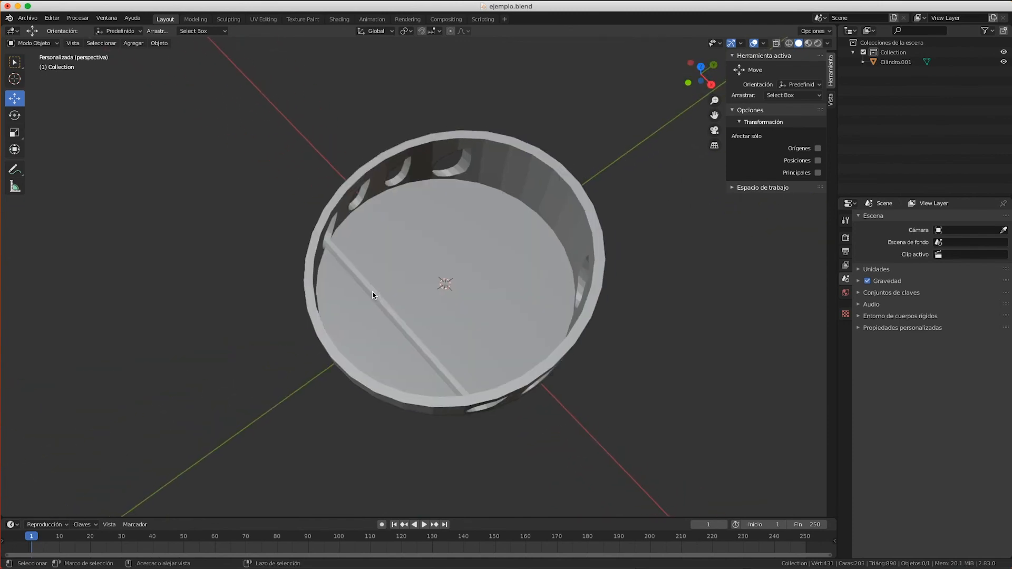
{"action": "scroll", "coordinate": [373, 295], "scroll_direction": "up", "scroll_amount": 5, "text": "ctrl"}
{"action": "scroll", "coordinate": [372, 295], "scroll_direction": "left", "scroll_amount": 4}
{"action": "scroll", "coordinate": [373, 295], "scroll_direction": "up", "scroll_amount": 2}
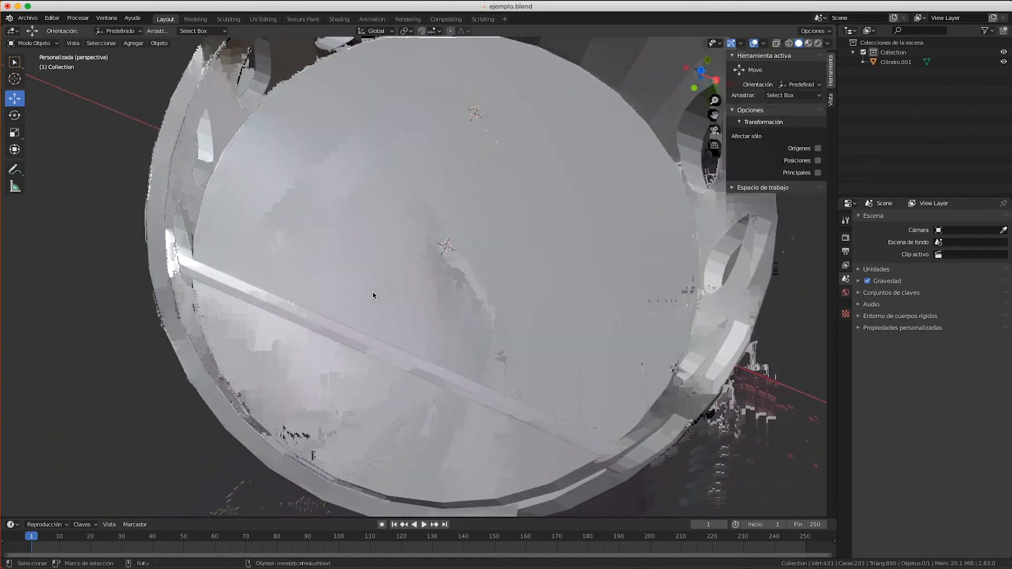
{"action": "scroll", "coordinate": [372, 295], "scroll_direction": "left", "scroll_amount": 8}
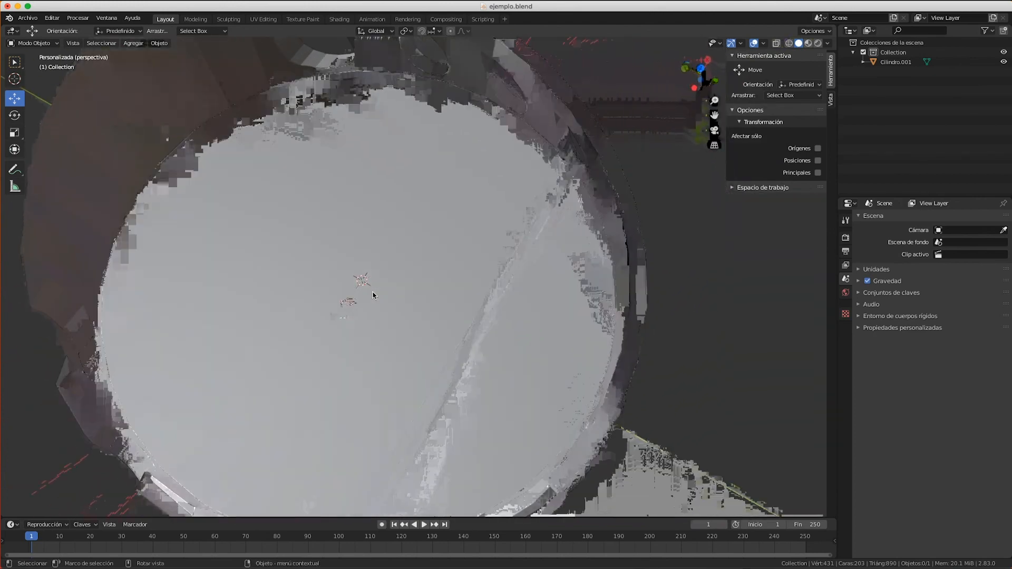
{"action": "scroll", "coordinate": [372, 295], "scroll_direction": "right", "scroll_amount": 2}
{"action": "scroll", "coordinate": [372, 295], "scroll_direction": "left", "scroll_amount": 3}
{"action": "scroll", "coordinate": [372, 296], "scroll_direction": "down", "scroll_amount": 5}
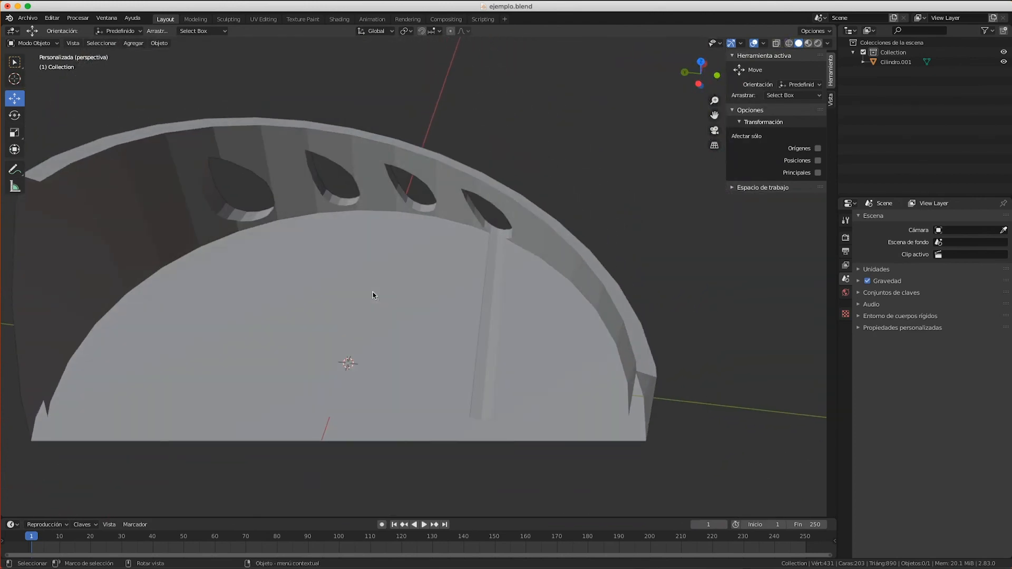
{"action": "scroll", "coordinate": [373, 296], "scroll_direction": "down", "scroll_amount": 5}
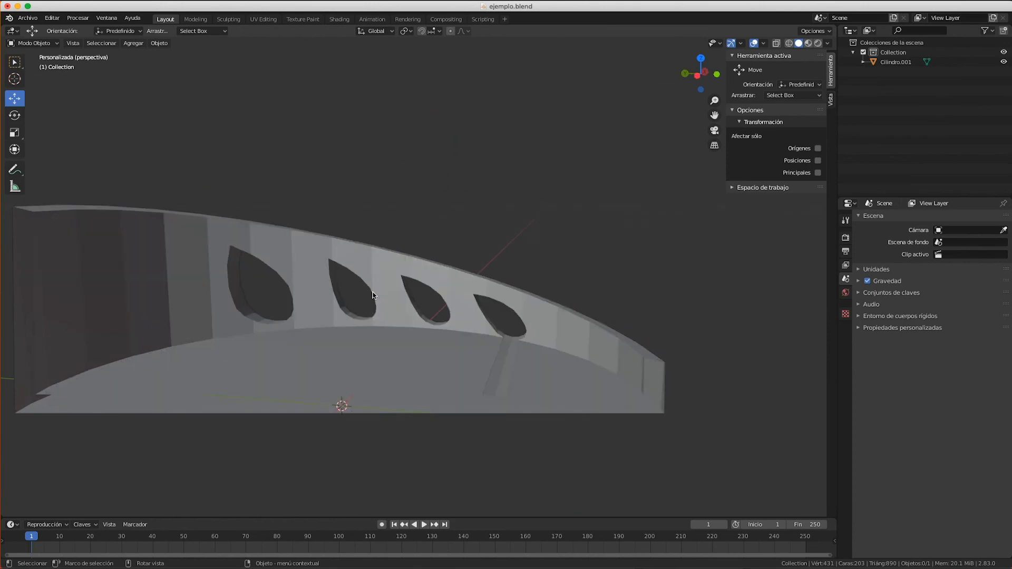
{"action": "scroll", "coordinate": [373, 295], "scroll_direction": "up", "scroll_amount": 8}
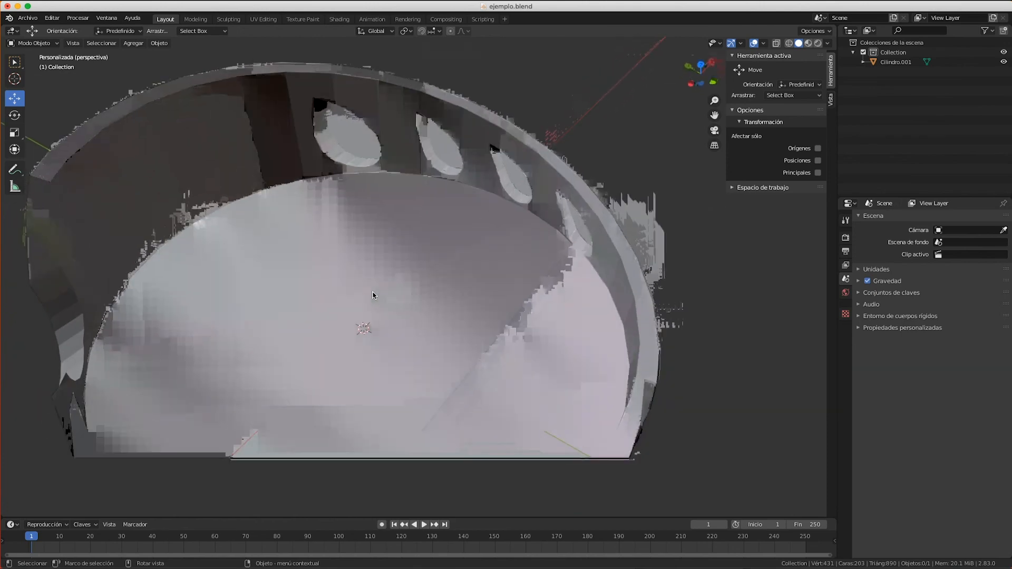
{"action": "scroll", "coordinate": [373, 296], "scroll_direction": "down", "scroll_amount": 3}
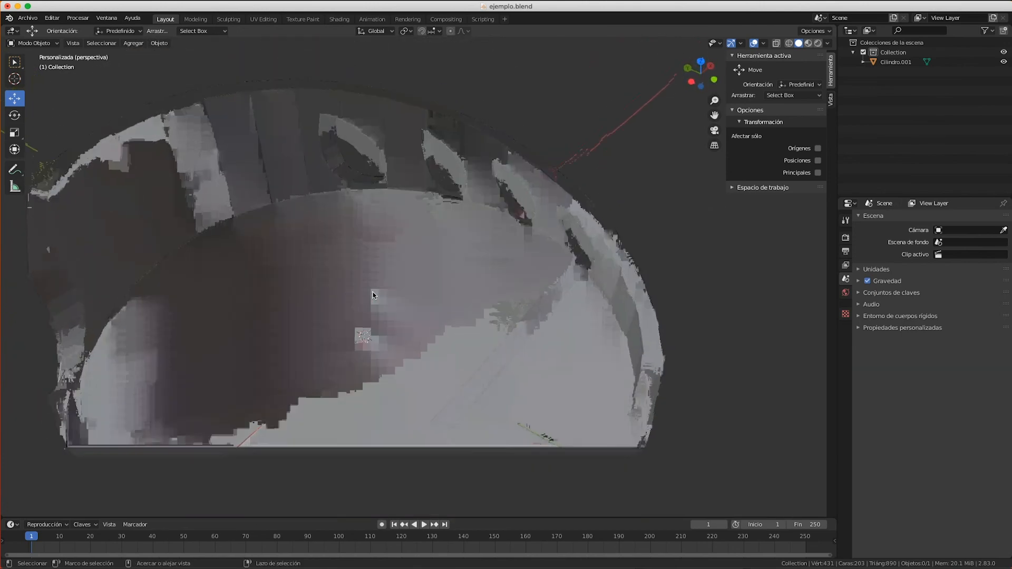
{"action": "scroll", "coordinate": [373, 295], "scroll_direction": "down", "scroll_amount": 3, "text": "ctrl"}
{"action": "scroll", "coordinate": [372, 295], "scroll_direction": "down", "scroll_amount": 5, "text": "ctrl"}
Examine the whole perforated cylinder from all around, comparing the rows of openings and the inner floor.
{"action": "scroll", "coordinate": [374, 295], "scroll_direction": "right", "scroll_amount": 5}
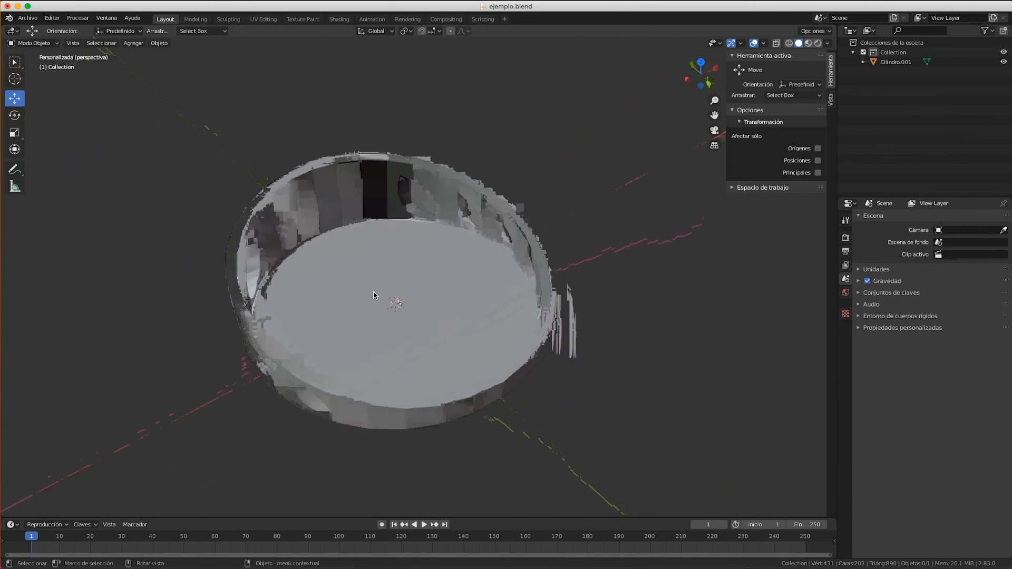
{"action": "scroll", "coordinate": [374, 295], "scroll_direction": "left", "scroll_amount": 4}
{"action": "scroll", "coordinate": [374, 295], "scroll_direction": "down", "scroll_amount": 3}
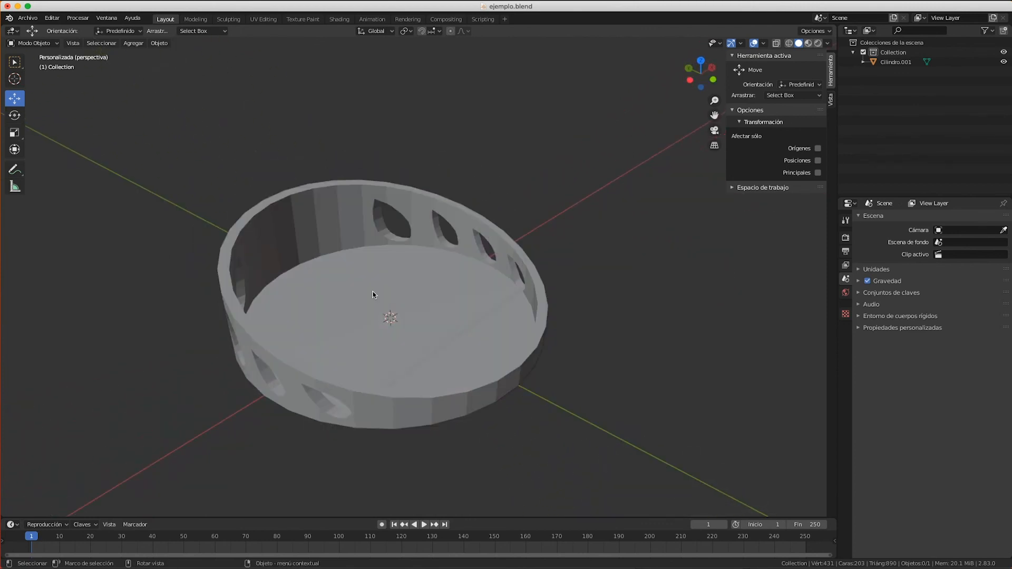
{"action": "scroll", "coordinate": [373, 294], "scroll_direction": "up", "scroll_amount": 4}
{"action": "scroll", "coordinate": [373, 295], "scroll_direction": "left", "scroll_amount": 6}
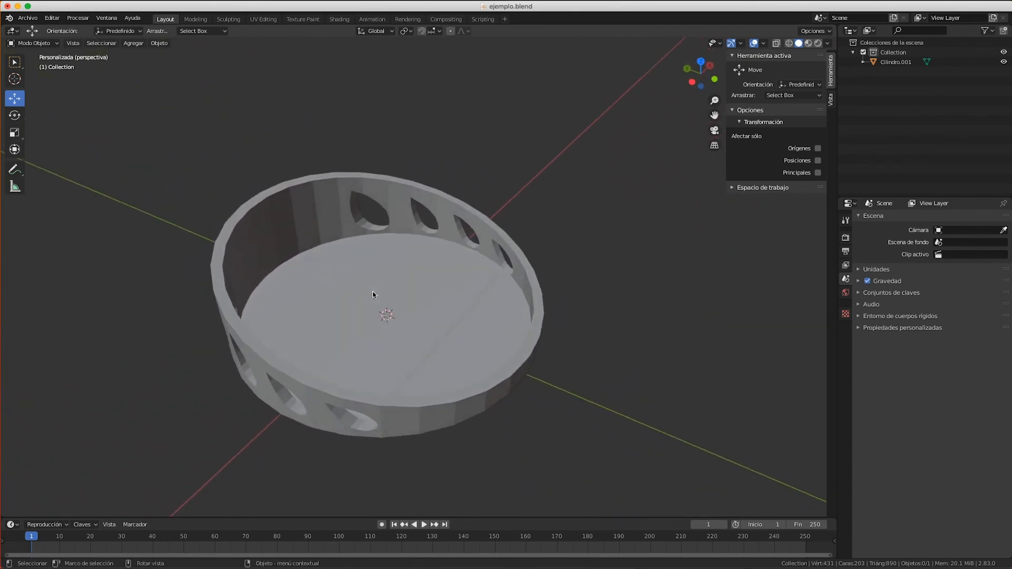
{"action": "scroll", "coordinate": [372, 296], "scroll_direction": "left", "scroll_amount": 6}
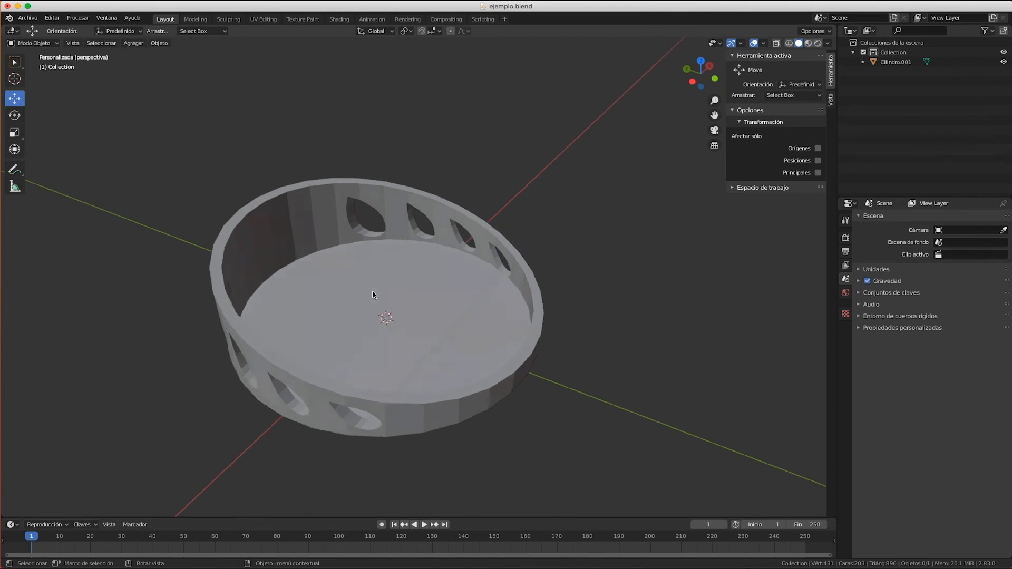
{"action": "scroll", "coordinate": [372, 295], "scroll_direction": "down", "scroll_amount": 2}
{"action": "scroll", "coordinate": [373, 295], "scroll_direction": "left", "scroll_amount": 8}
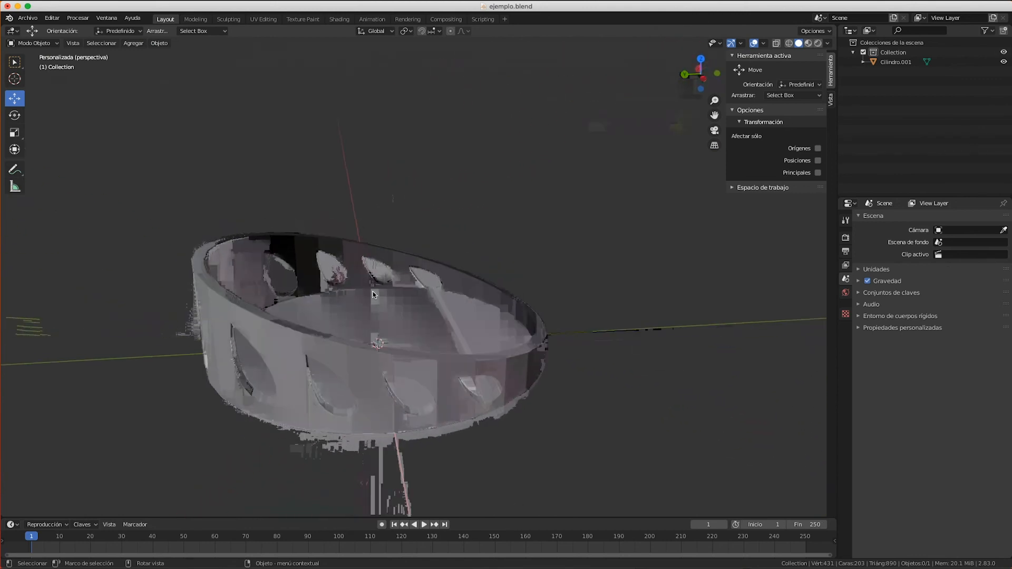
{"action": "scroll", "coordinate": [373, 295], "scroll_direction": "left", "scroll_amount": 4}
{"action": "scroll", "coordinate": [373, 295], "scroll_direction": "up", "scroll_amount": 2}
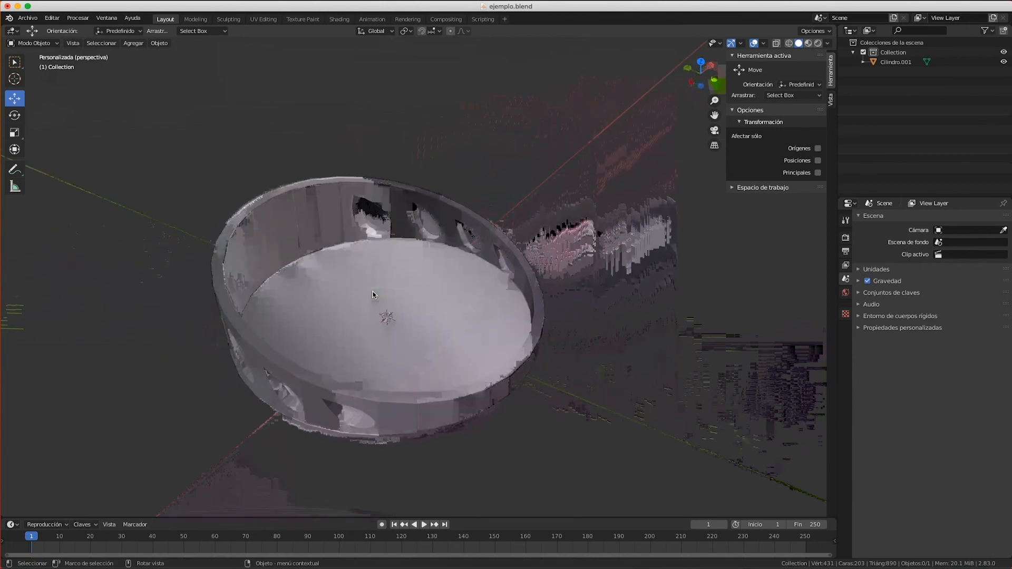
{"action": "scroll", "coordinate": [413, 318], "scroll_direction": "up", "scroll_amount": 4}
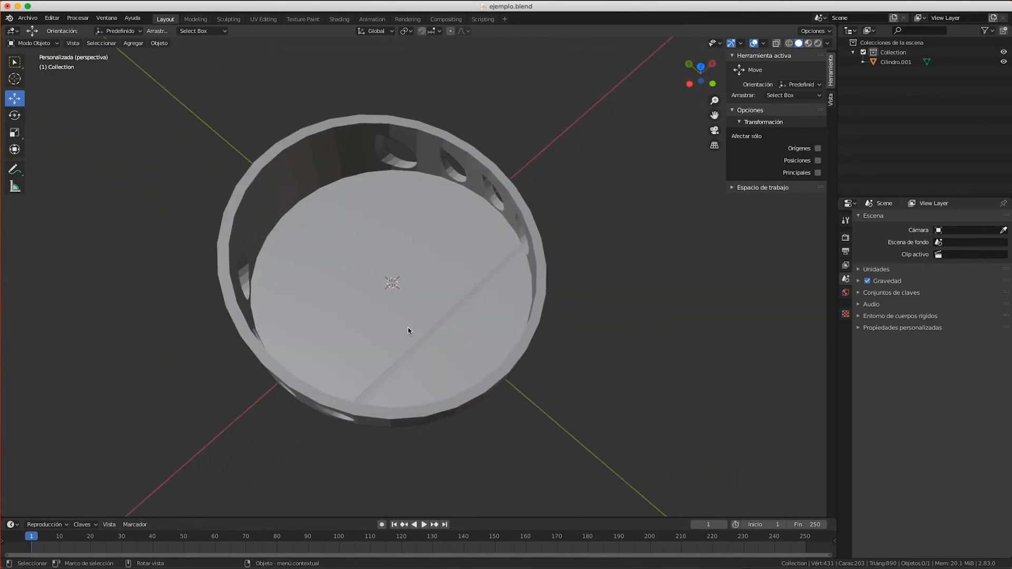
{"action": "scroll", "coordinate": [431, 321], "scroll_direction": "down", "scroll_amount": 8}
{"action": "scroll", "coordinate": [432, 322], "scroll_direction": "right", "scroll_amount": 6}
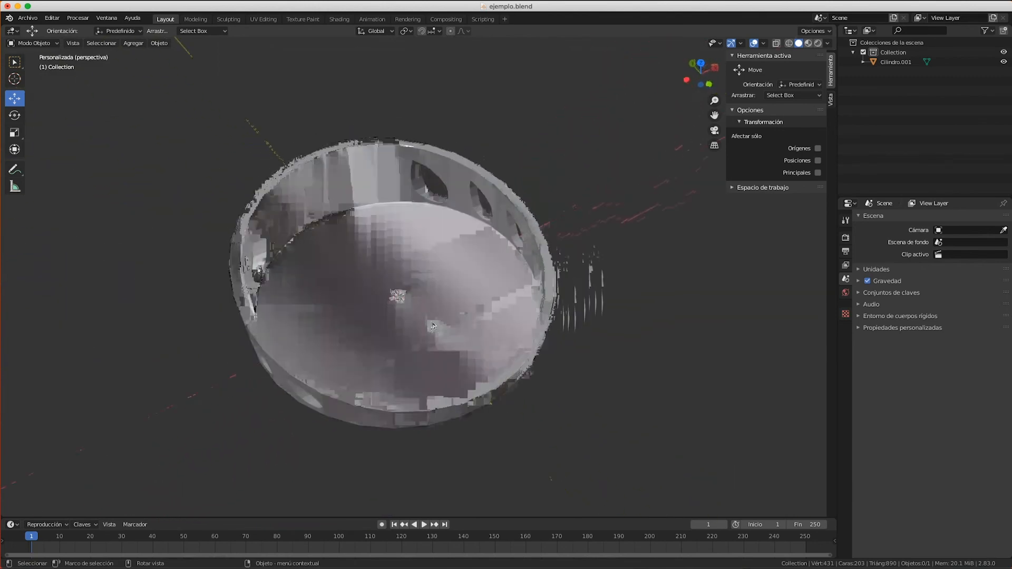
{"action": "scroll", "coordinate": [431, 321], "scroll_direction": "up", "scroll_amount": 4}
{"action": "scroll", "coordinate": [432, 321], "scroll_direction": "right", "scroll_amount": 8}
{"action": "scroll", "coordinate": [432, 322], "scroll_direction": "down", "scroll_amount": 4}
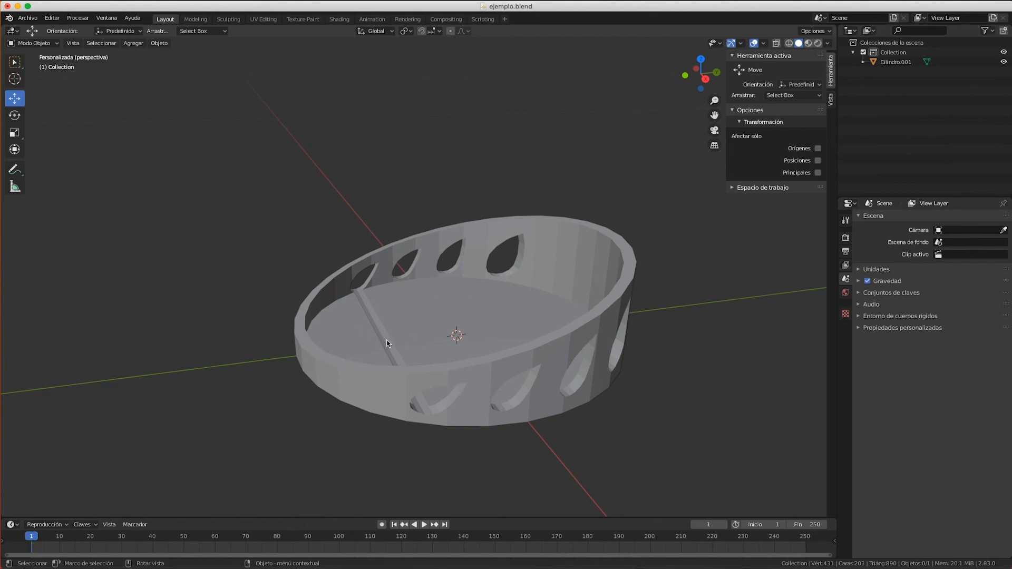
{"action": "scroll", "coordinate": [386, 343], "scroll_direction": "left", "scroll_amount": 8}
{"action": "scroll", "coordinate": [386, 343], "scroll_direction": "right", "scroll_amount": 4}
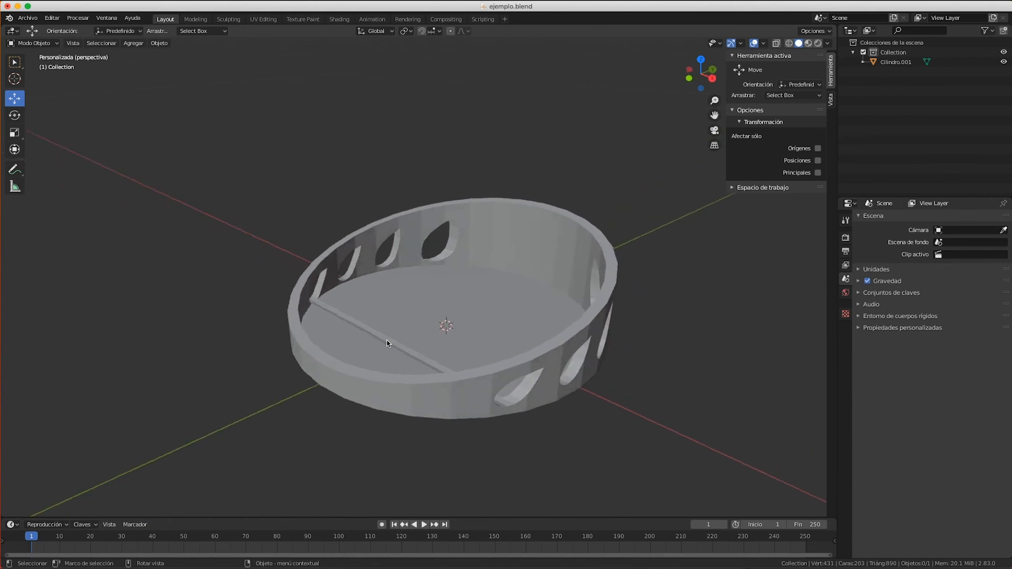
{"action": "scroll", "coordinate": [387, 343], "scroll_direction": "left", "scroll_amount": 10}
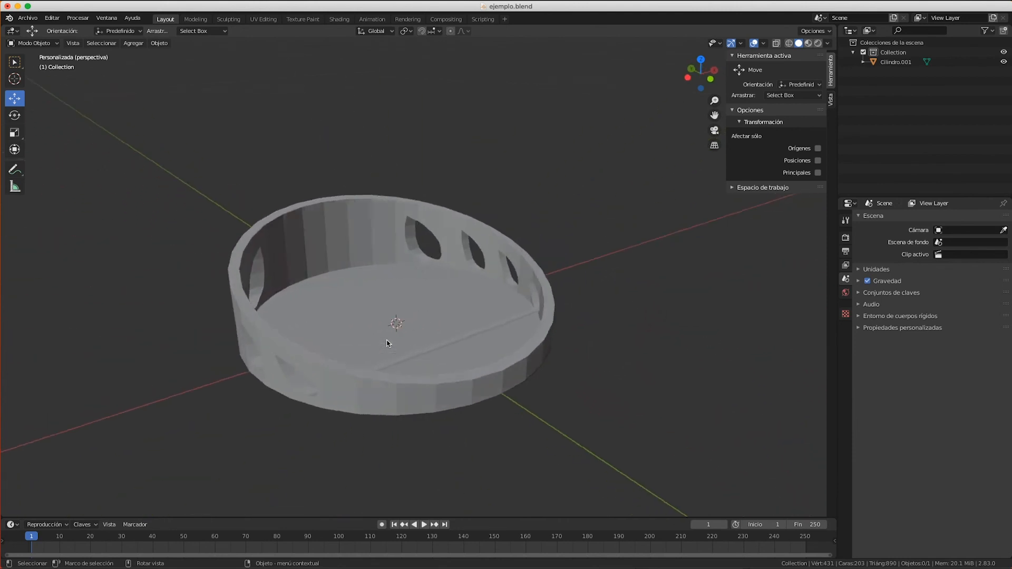
{"action": "scroll", "coordinate": [390, 341], "scroll_direction": "left", "scroll_amount": 6}
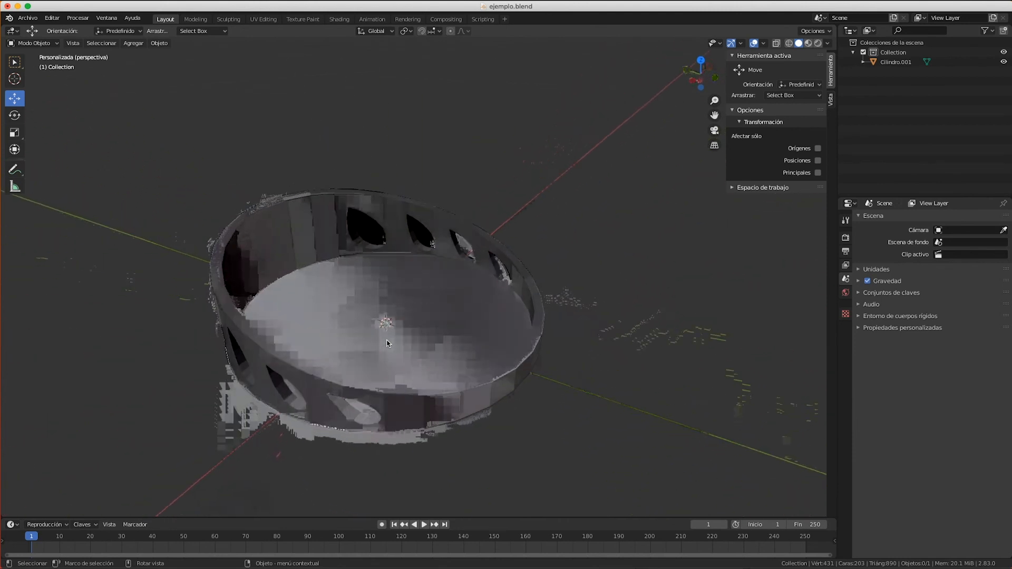
{"action": "scroll", "coordinate": [399, 338], "scroll_direction": "down", "scroll_amount": 5}
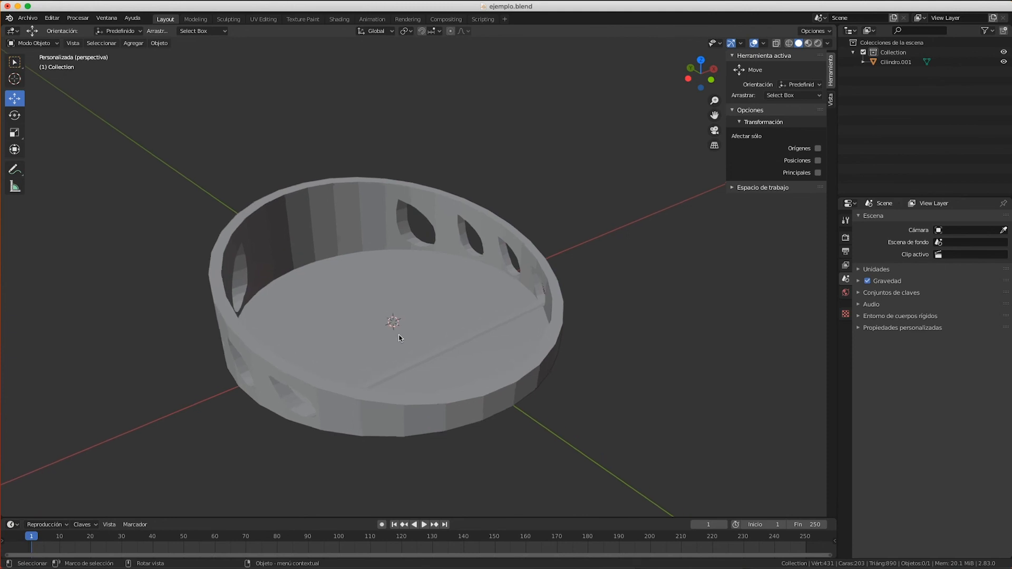